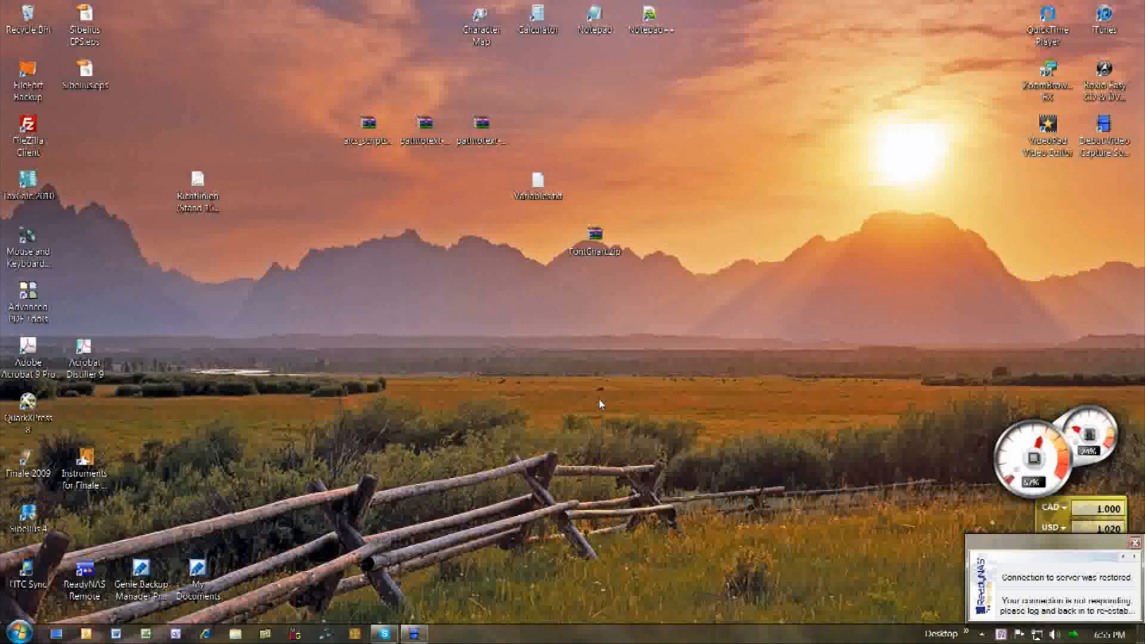
Step: Dismiss the server connection notification and choose Score 4 as the program to launch
{"action": "left_click", "coordinate": [1135, 543]}
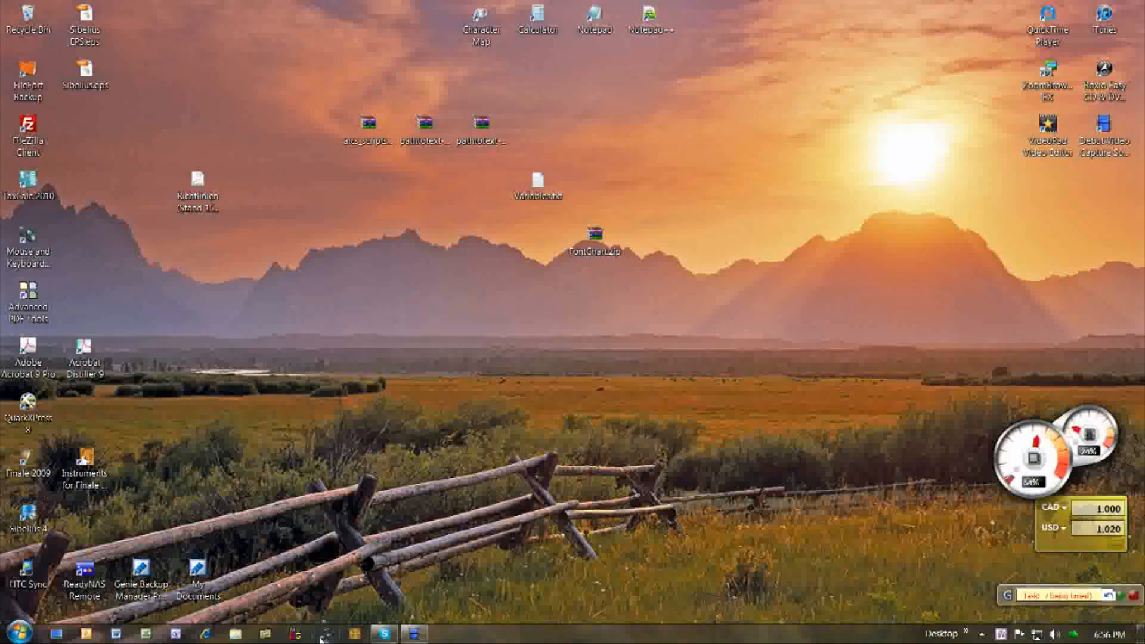
{"action": "left_click", "coordinate": [325, 637]}
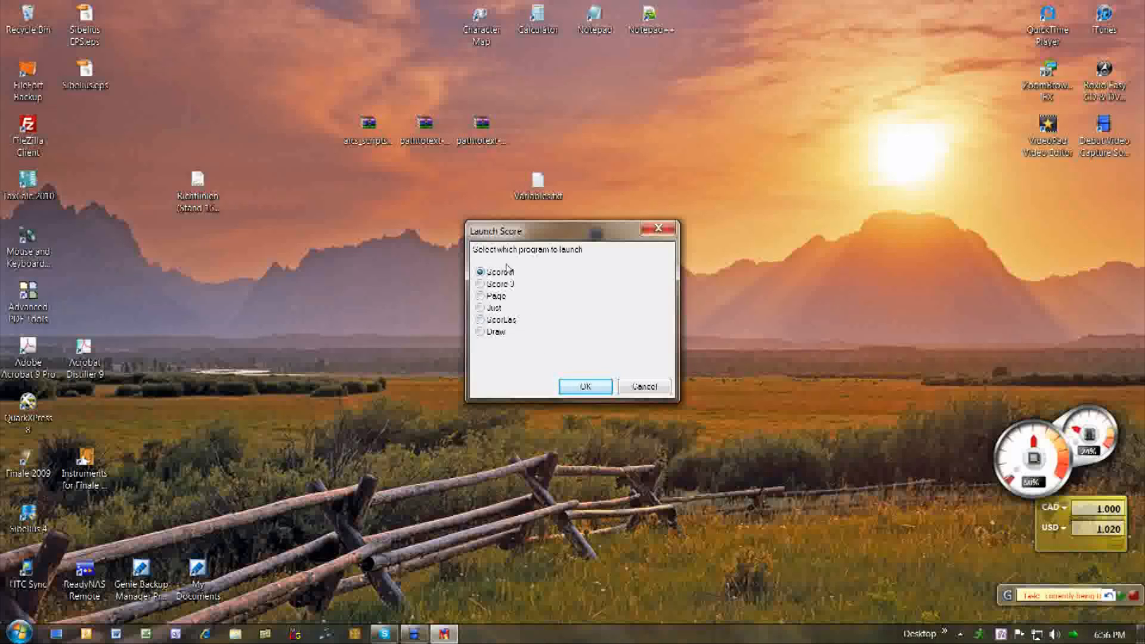
{"action": "left_click", "coordinate": [578, 388]}
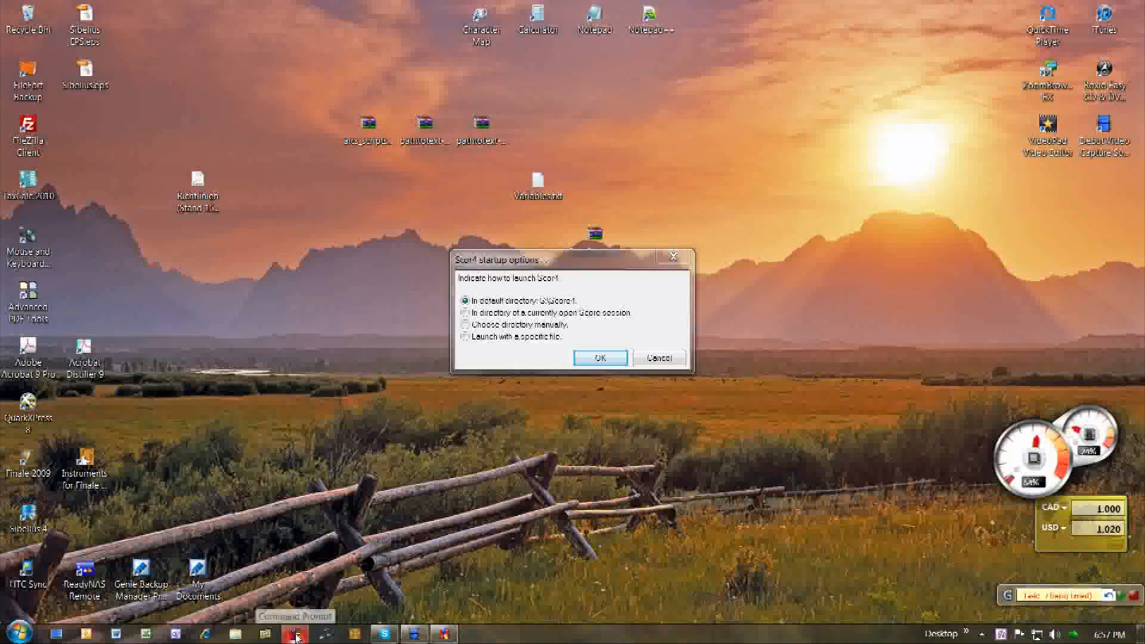
Step: Briefly open a Command Prompt window to view its starting directory, leaving the Scor4 startup options open
{"action": "left_click", "coordinate": [296, 635]}
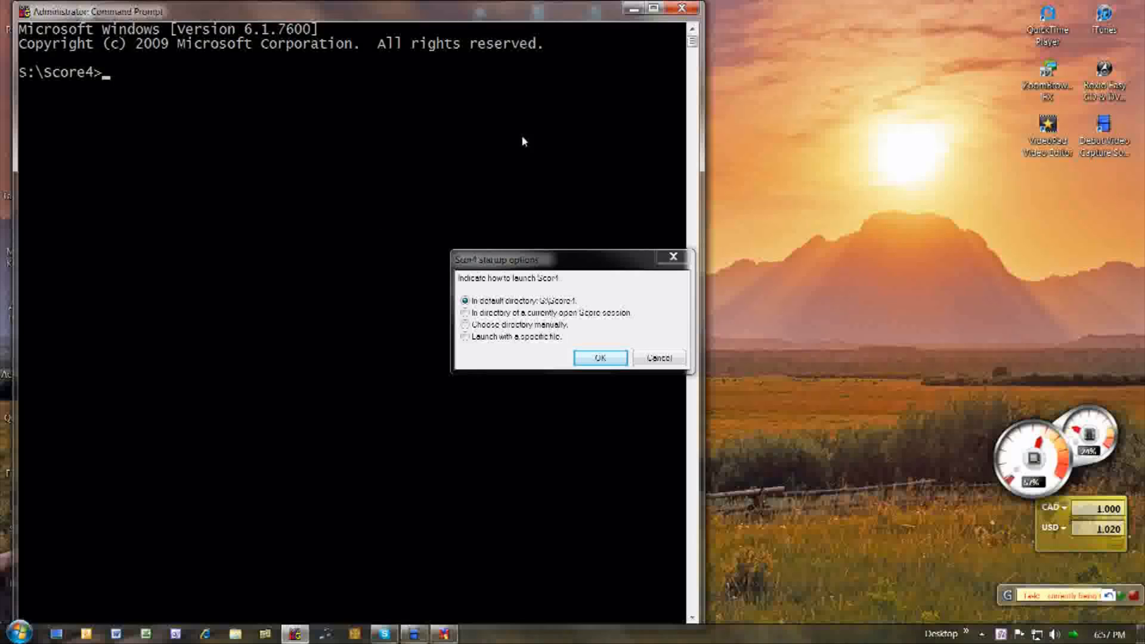
{"action": "left_click", "coordinate": [684, 9]}
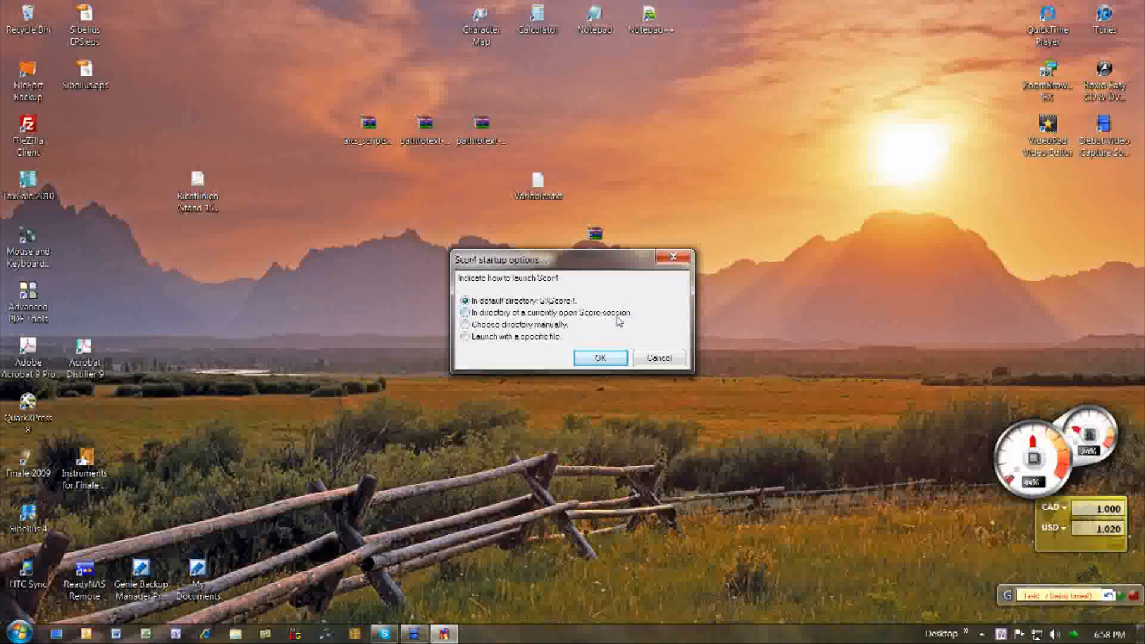
Step: Try to launch Score 4 in the directory of a currently open Score session
{"action": "left_click", "coordinate": [486, 316]}
{"action": "left_click", "coordinate": [604, 358]}
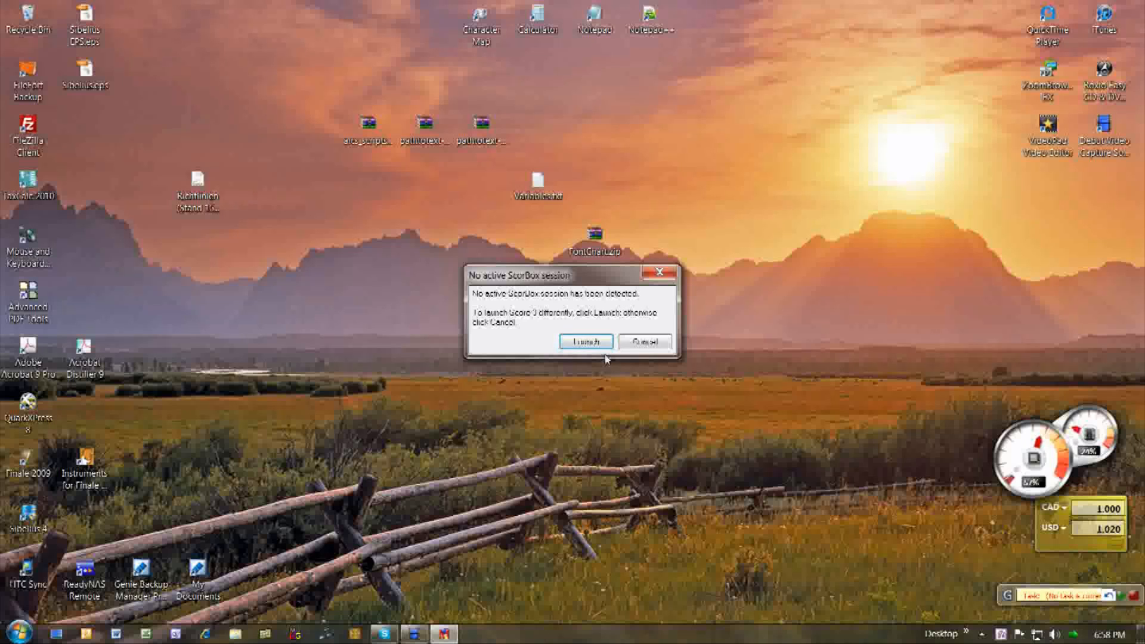
{"action": "left_click", "coordinate": [641, 345]}
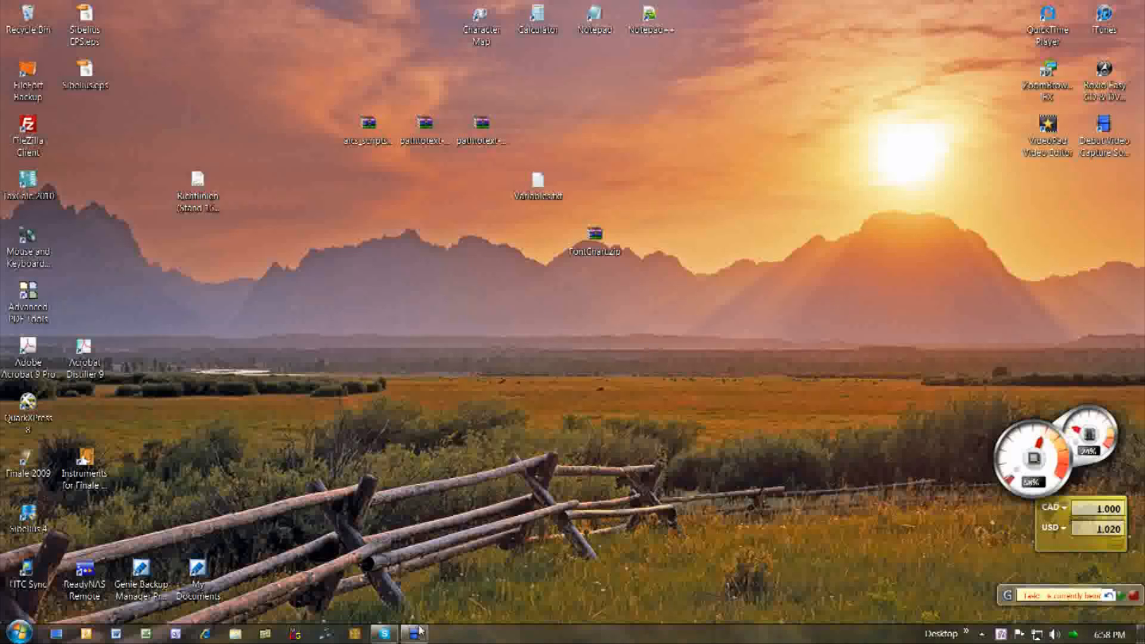
Step: Launch Score 4 from the program launcher in the default directory S:\Score4
{"action": "left_click", "coordinate": [327, 634]}
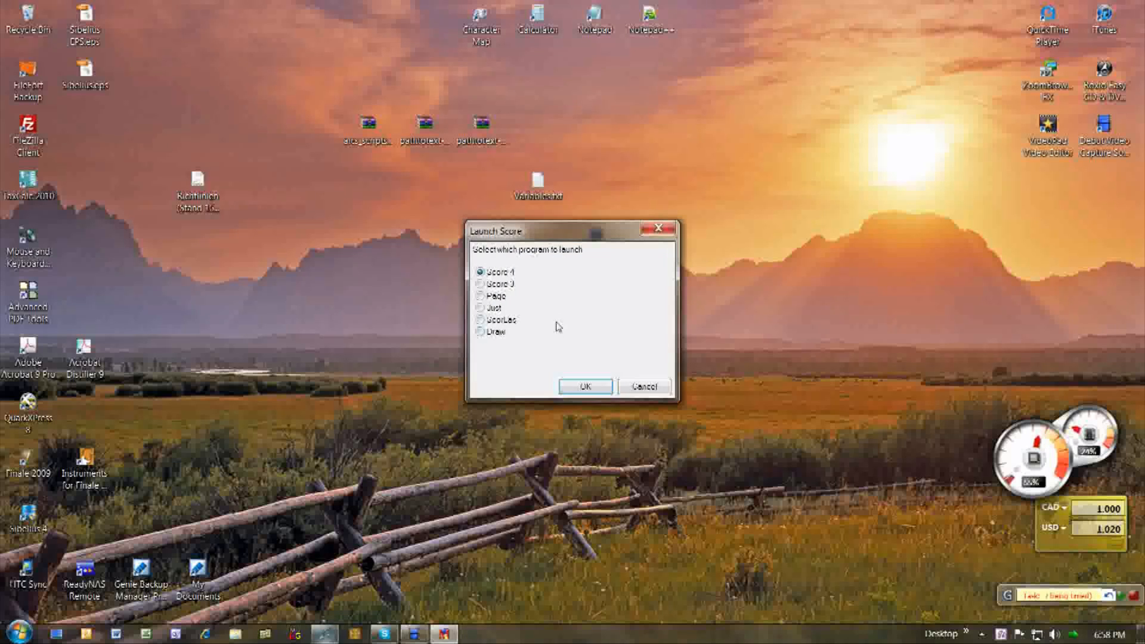
{"action": "left_click", "coordinate": [584, 380]}
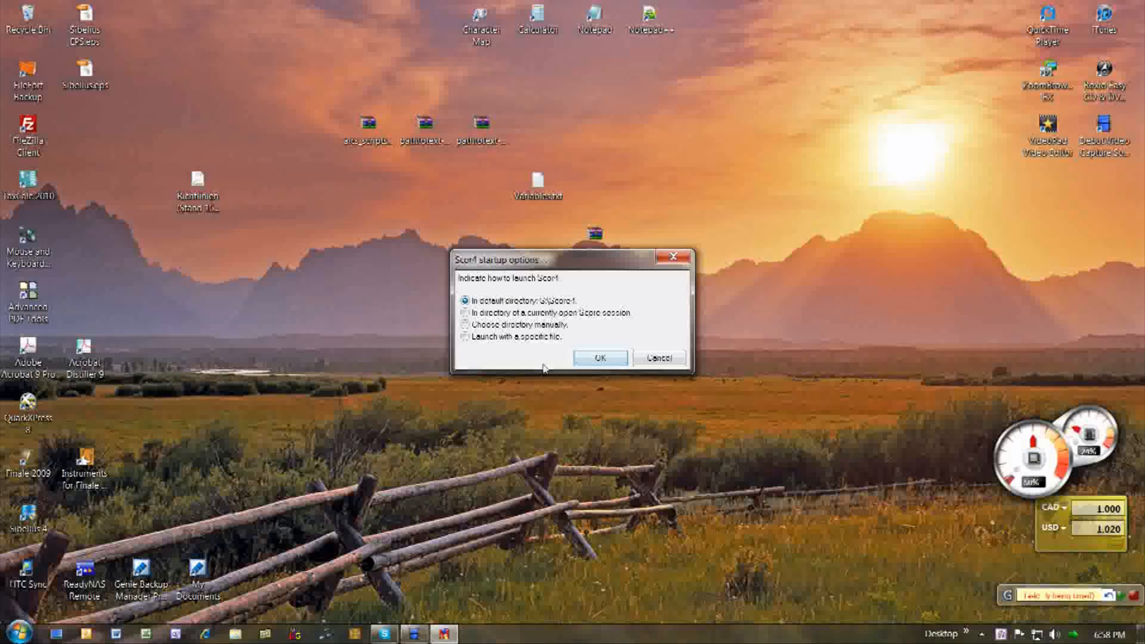
{"action": "left_click", "coordinate": [602, 359]}
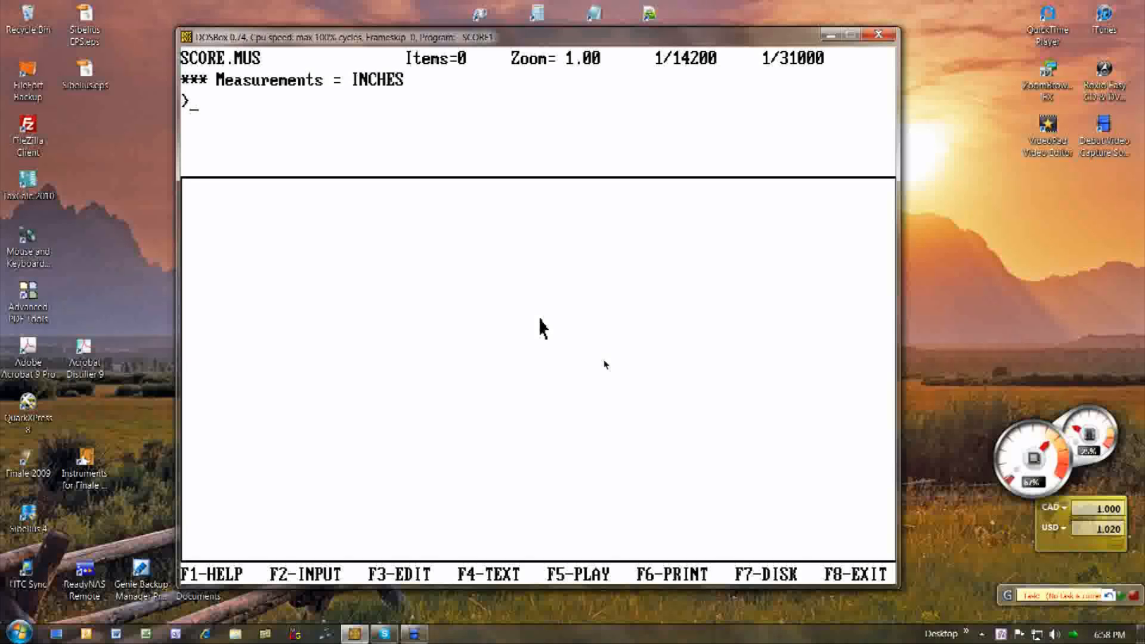
Step: Check the active drive and path in the Score 4 disk settings, and dismiss the launcher
{"action": "key", "text": "F7"}
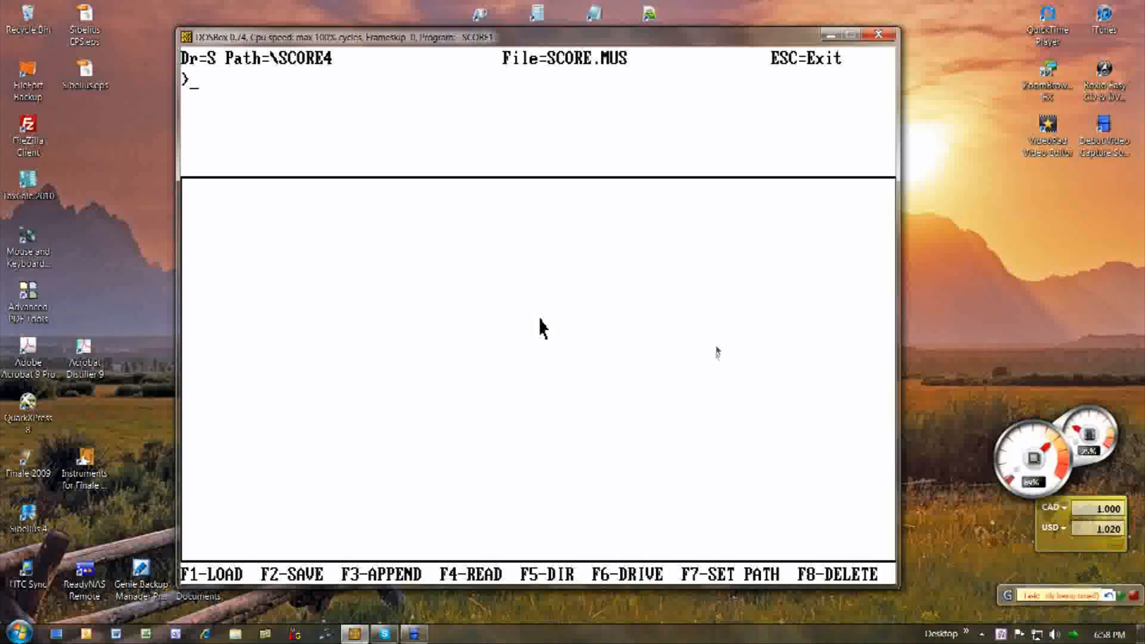
{"action": "key", "text": "Escape"}
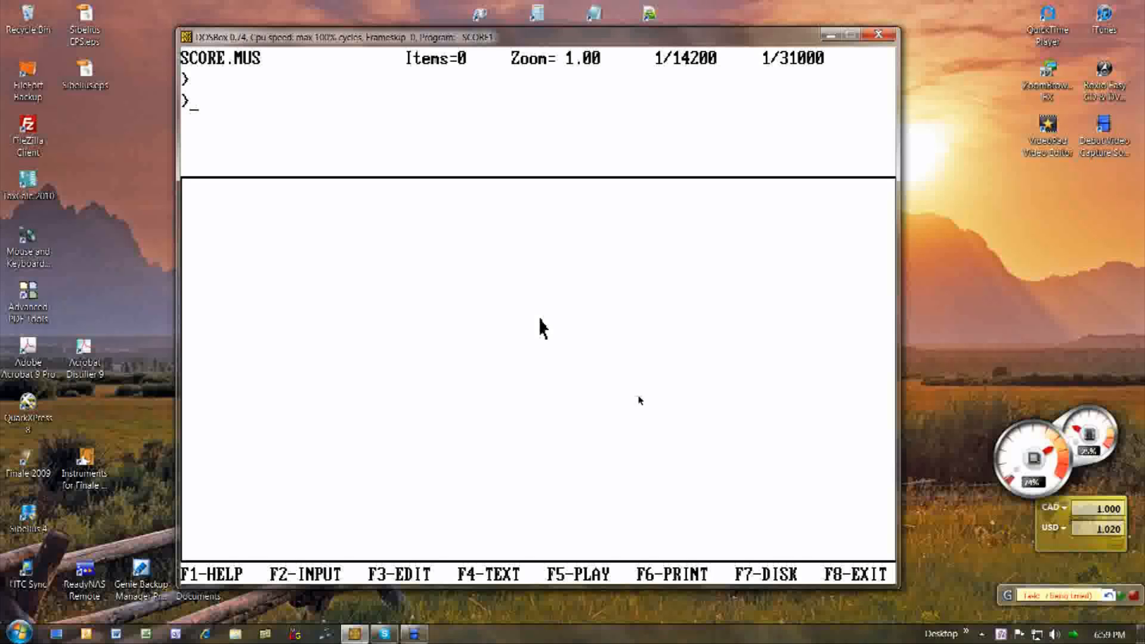
{"action": "key", "text": "super+d"}
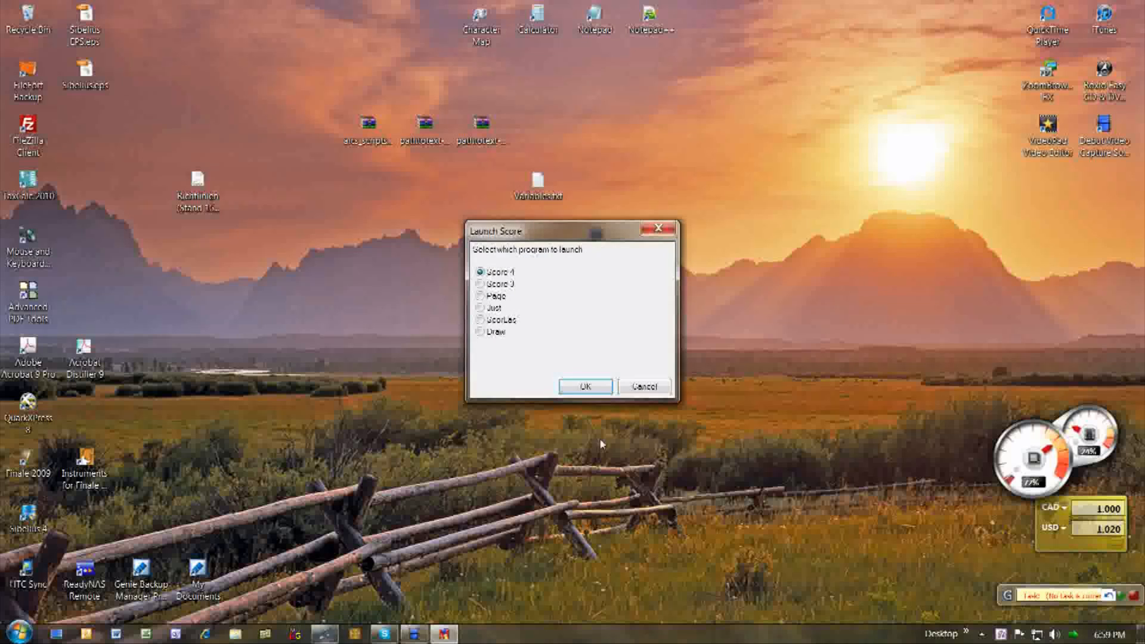
{"action": "left_click", "coordinate": [656, 386]}
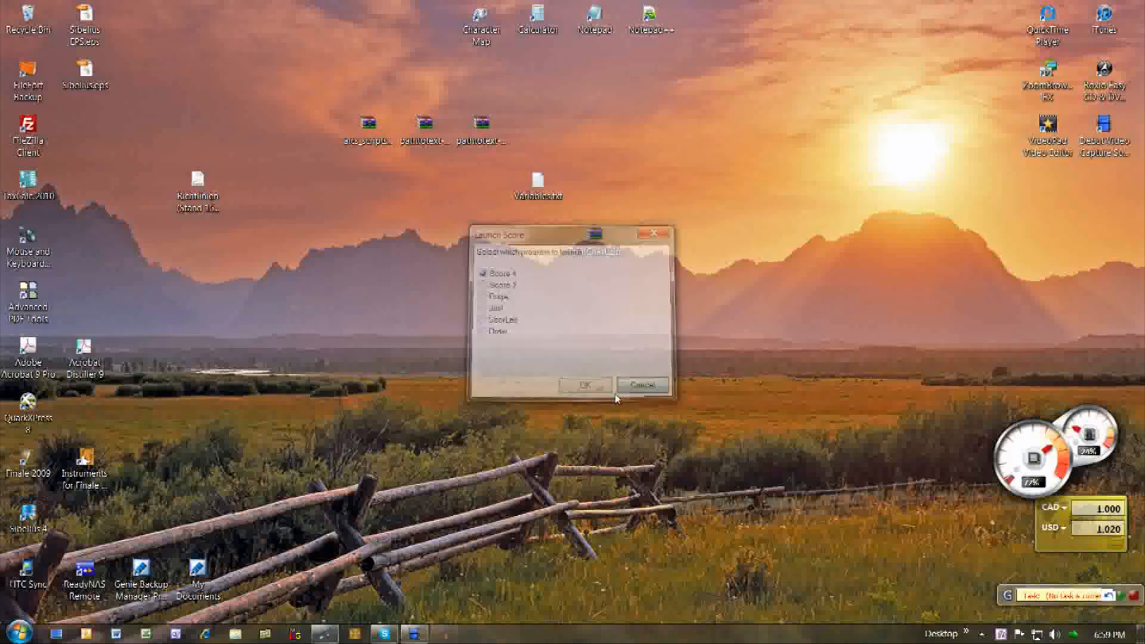
Step: Reopen the Launch Score dialog and step through its program choices, returning to Score 4
{"action": "left_click", "coordinate": [328, 635]}
{"action": "key", "text": "Down"}
{"action": "key", "text": "Down"}
{"action": "key", "text": "Down"}
{"action": "key", "text": "Down"}
{"action": "key", "text": "Down"}
{"action": "key", "text": "Down"}
{"action": "key", "text": "Down"}
{"action": "key", "text": "Down"}
{"action": "key", "text": "Down"}
{"action": "key", "text": "Down"}
{"action": "key", "text": "Down"}
{"action": "key", "text": "Up"}
{"action": "key", "text": "Up"}
{"action": "key", "text": "Up"}
{"action": "key", "text": "Up"}
{"action": "key", "text": "Up"}
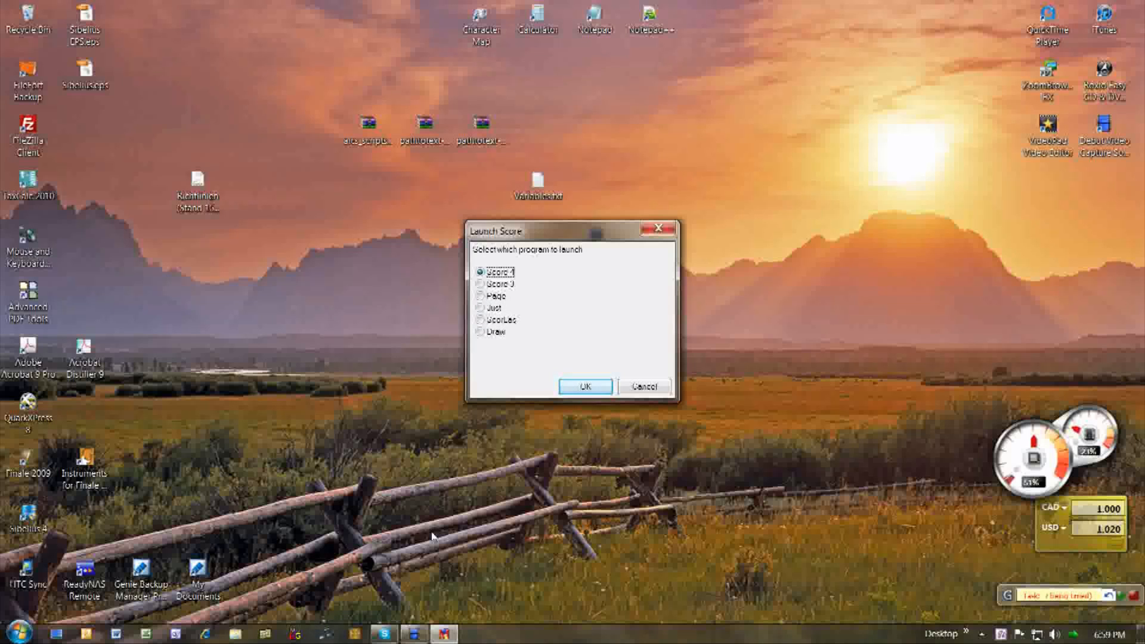
Step: Select Score 4 in the launcher and start it in the default directory
{"action": "key", "text": "Down"}
{"action": "key", "text": "Down"}
{"action": "key", "text": "Down"}
{"action": "key", "text": "Up"}
{"action": "key", "text": "Up"}
{"action": "key", "text": "Up"}
{"action": "key", "text": "Return"}
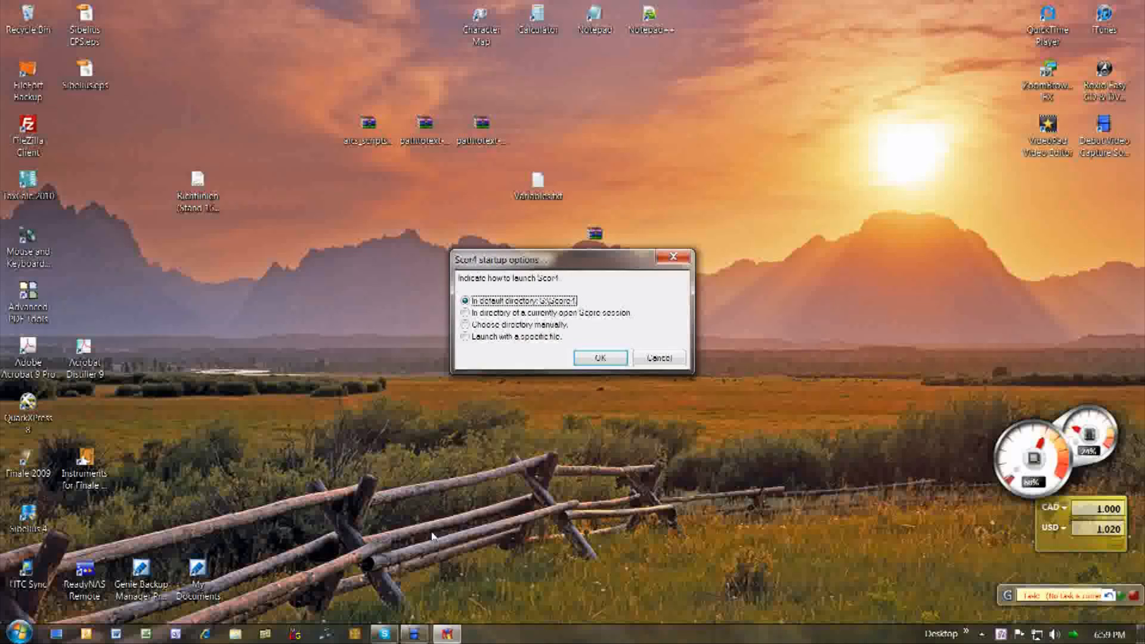
{"action": "key", "text": "Return"}
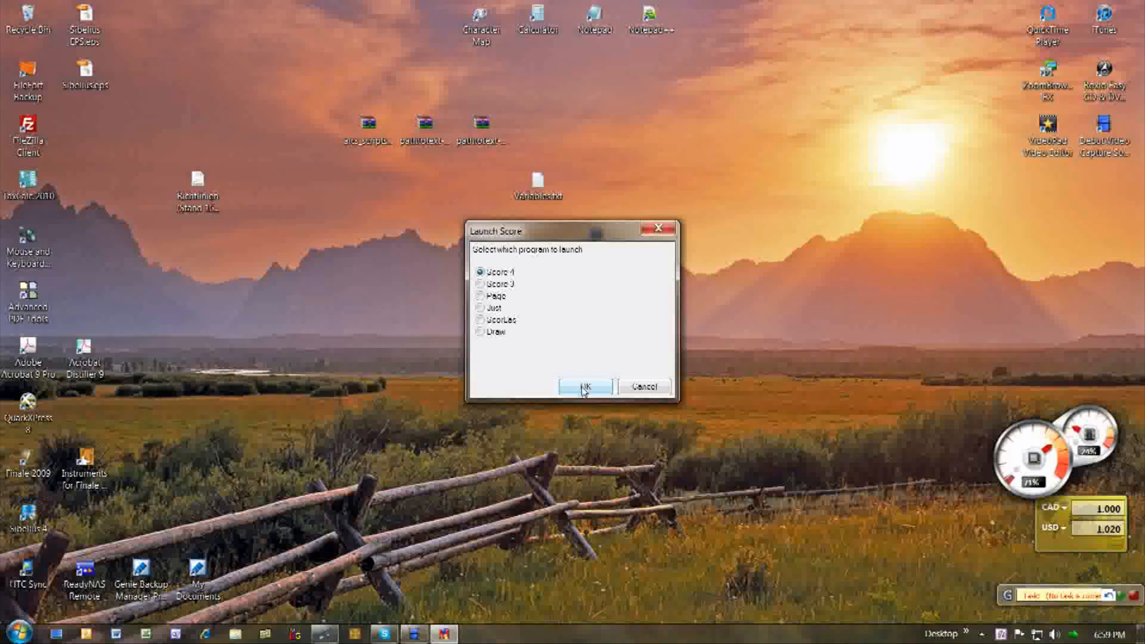
Step: Choose Score 4 in the launcher and set its startup option to choosing the directory manually
{"action": "left_click", "coordinate": [584, 388]}
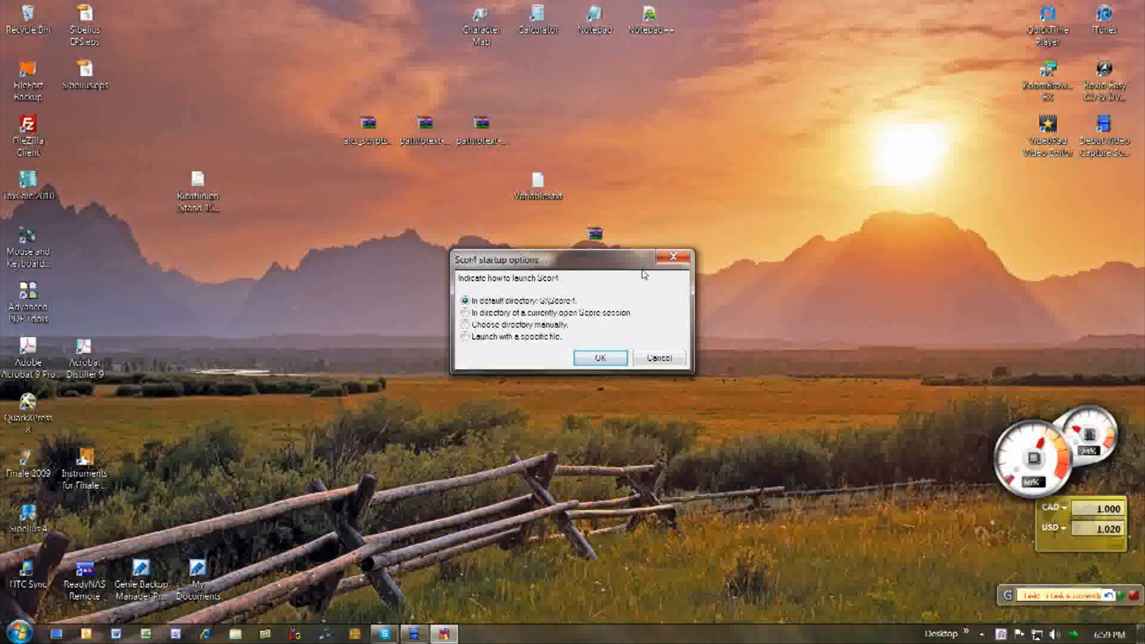
{"action": "left_click", "coordinate": [478, 326]}
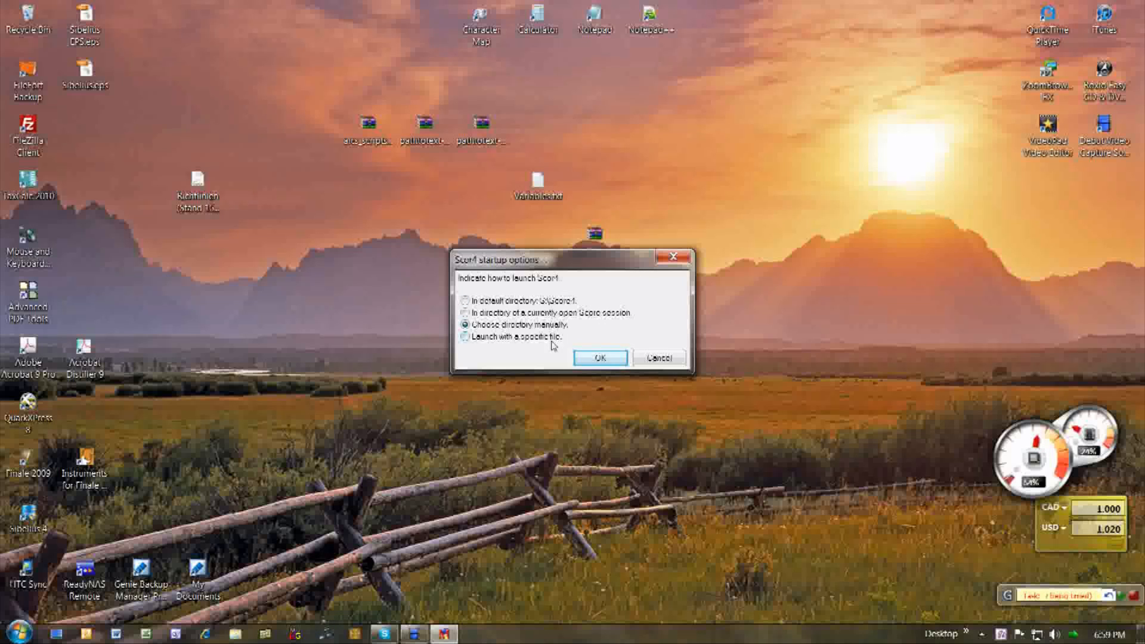
{"action": "left_click", "coordinate": [607, 359]}
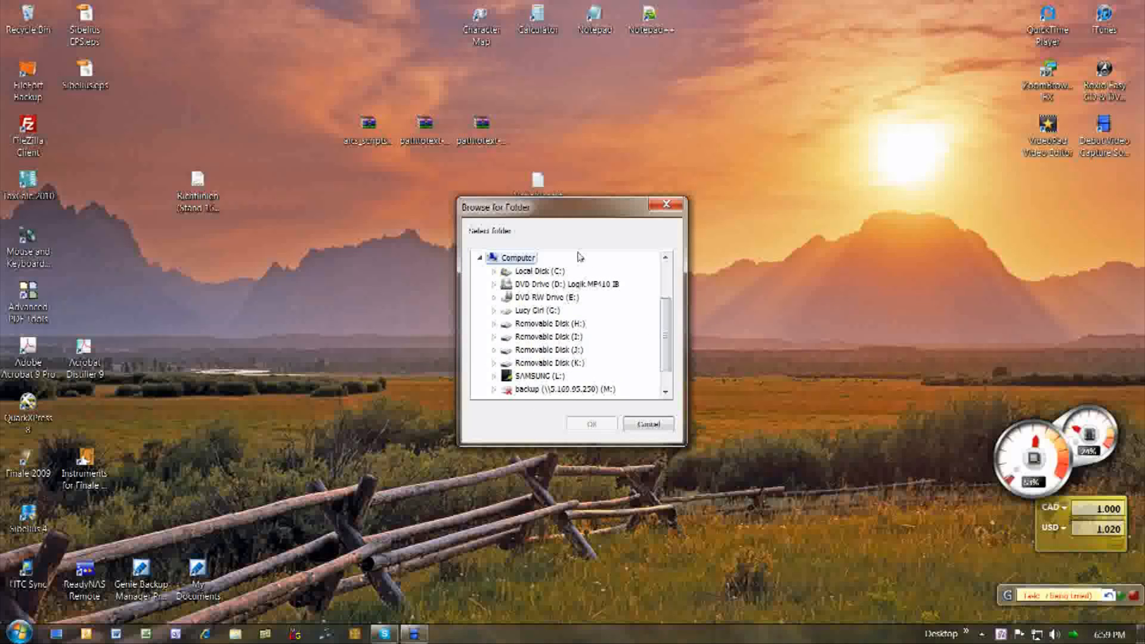
Step: Launch Score 4 in the AA Trent 88 A folder inside Score4 on the Score (S:) drive
{"action": "scroll", "coordinate": [667, 316], "scroll_direction": "up", "scroll_amount": 1}
{"action": "left_click_drag", "start_coordinate": [669, 315], "coordinate": [668, 352]}
{"action": "left_click", "coordinate": [494, 377]}
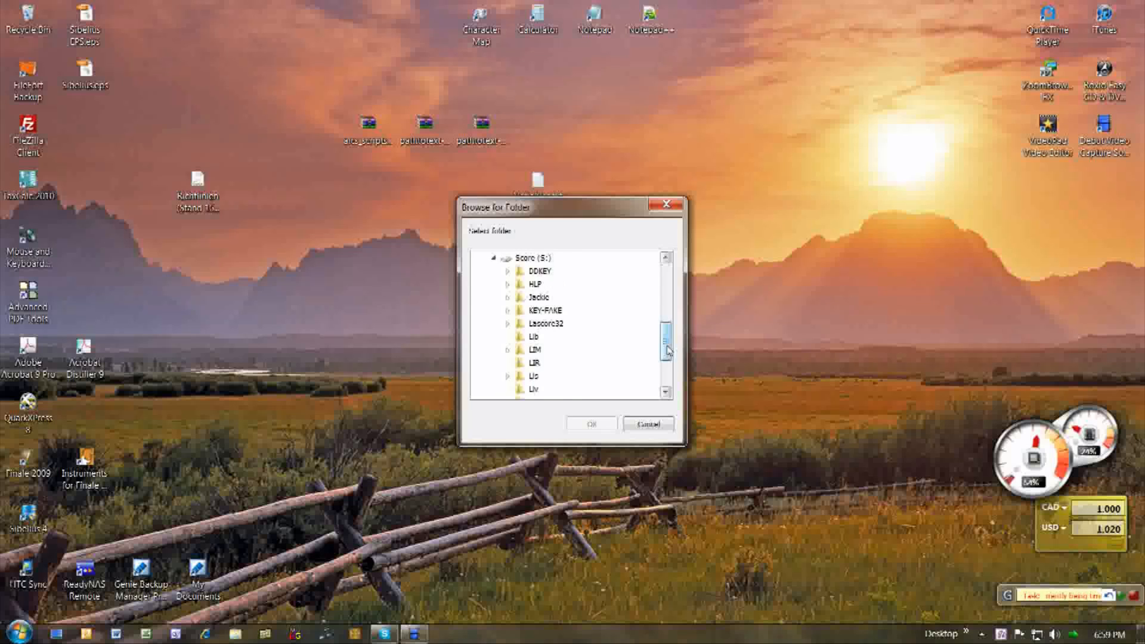
{"action": "left_click_drag", "start_coordinate": [668, 349], "coordinate": [668, 375]}
{"action": "left_click", "coordinate": [508, 350]}
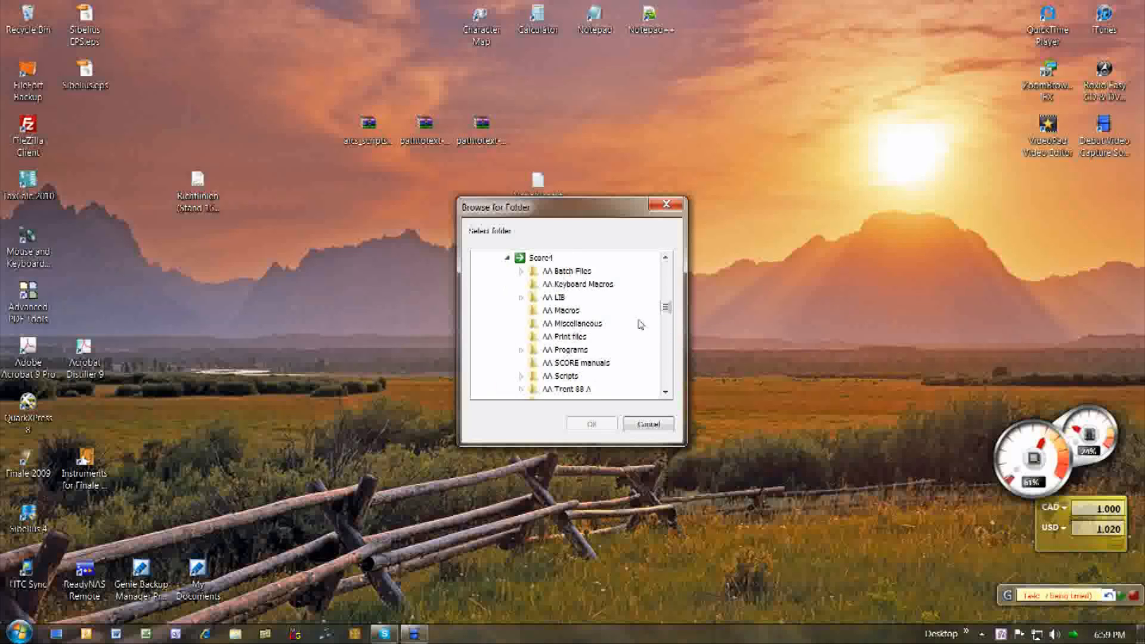
{"action": "mouse_move", "coordinate": [666, 308]}
{"action": "left_mouse_down"}
{"action": "mouse_move", "coordinate": [667, 334]}
{"action": "mouse_move", "coordinate": [668, 309]}
{"action": "left_mouse_up"}
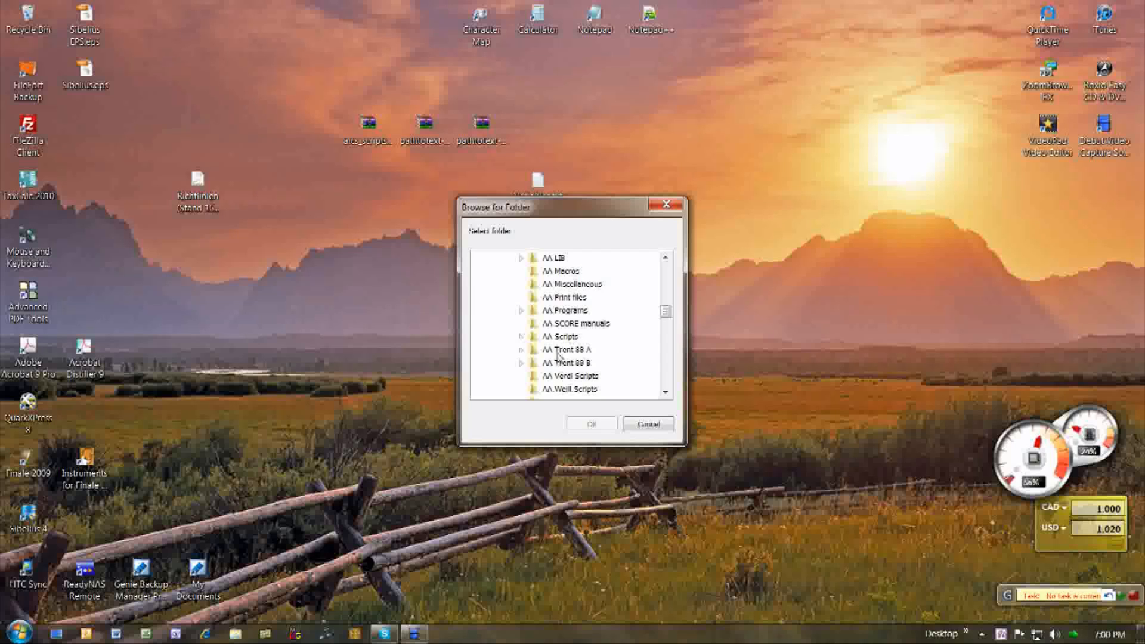
{"action": "left_click", "coordinate": [558, 352]}
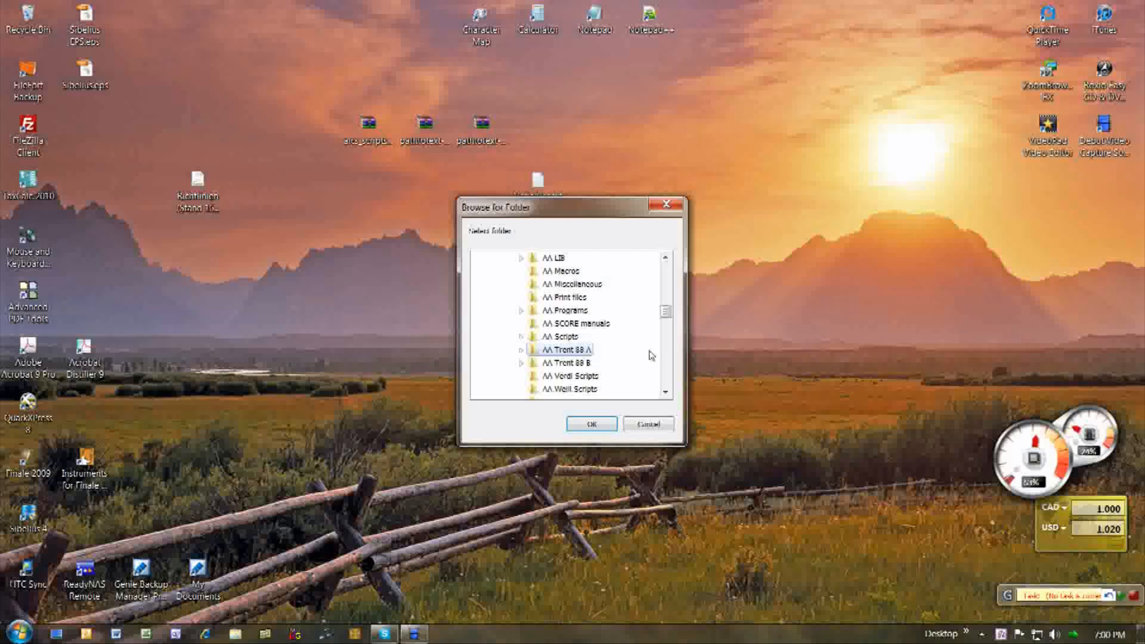
{"action": "left_click", "coordinate": [607, 428]}
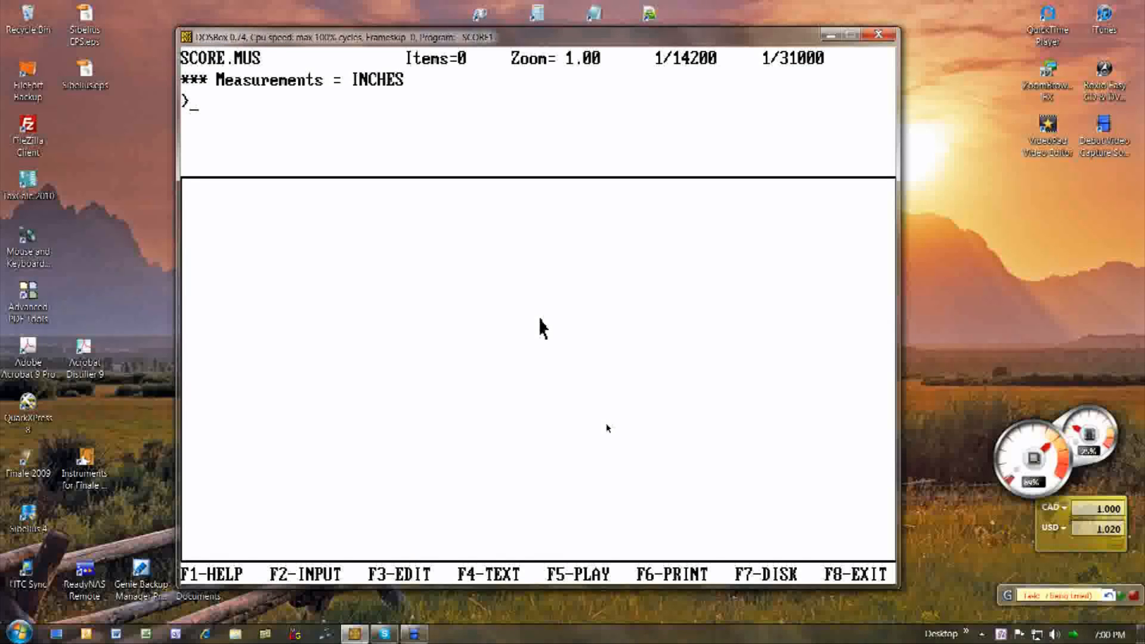
Step: Check which drive and path the new Score 4 session is using, and return to the main screen
{"action": "key", "text": "F7"}
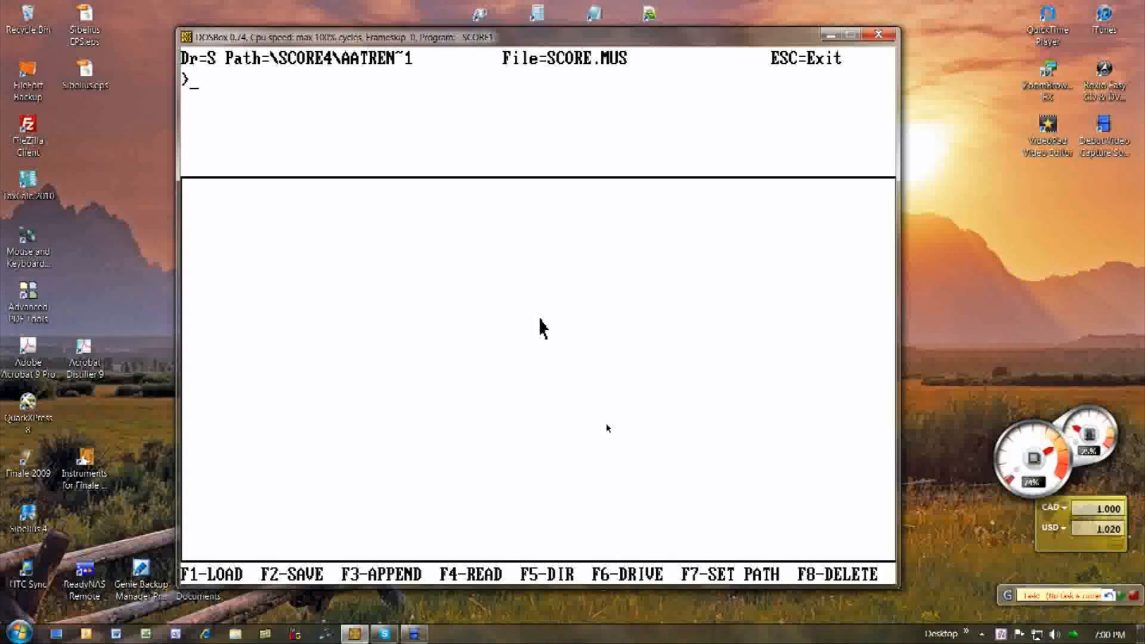
{"action": "key", "text": "Escape"}
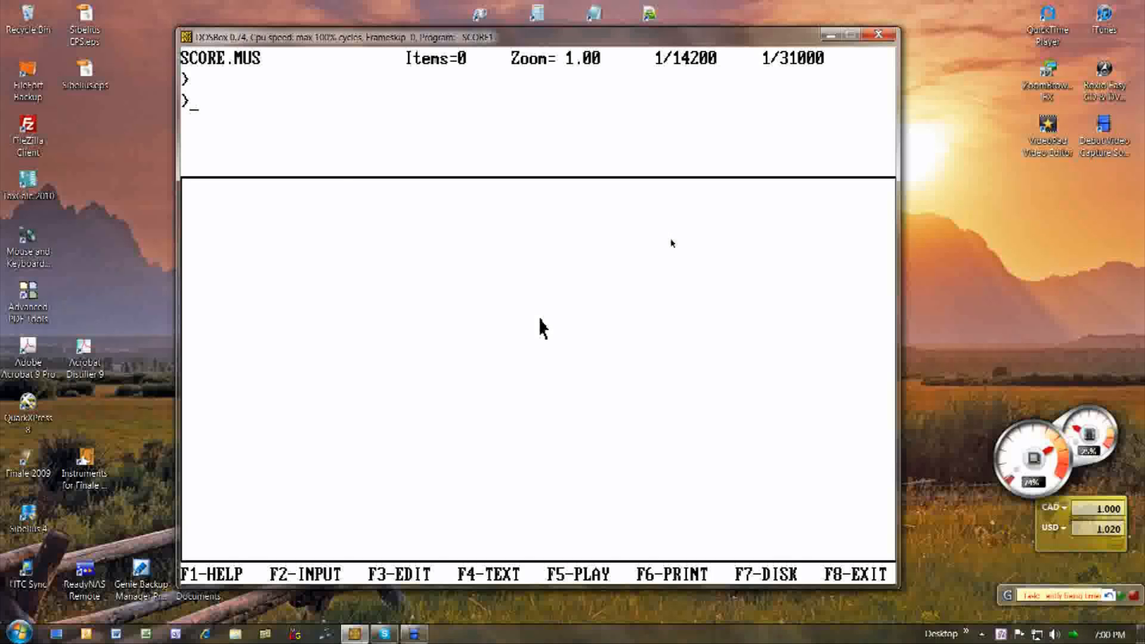
Step: Start the ScorBox module launcher from within the open session and choose Score 4
{"action": "key", "text": "ctrl+space"}
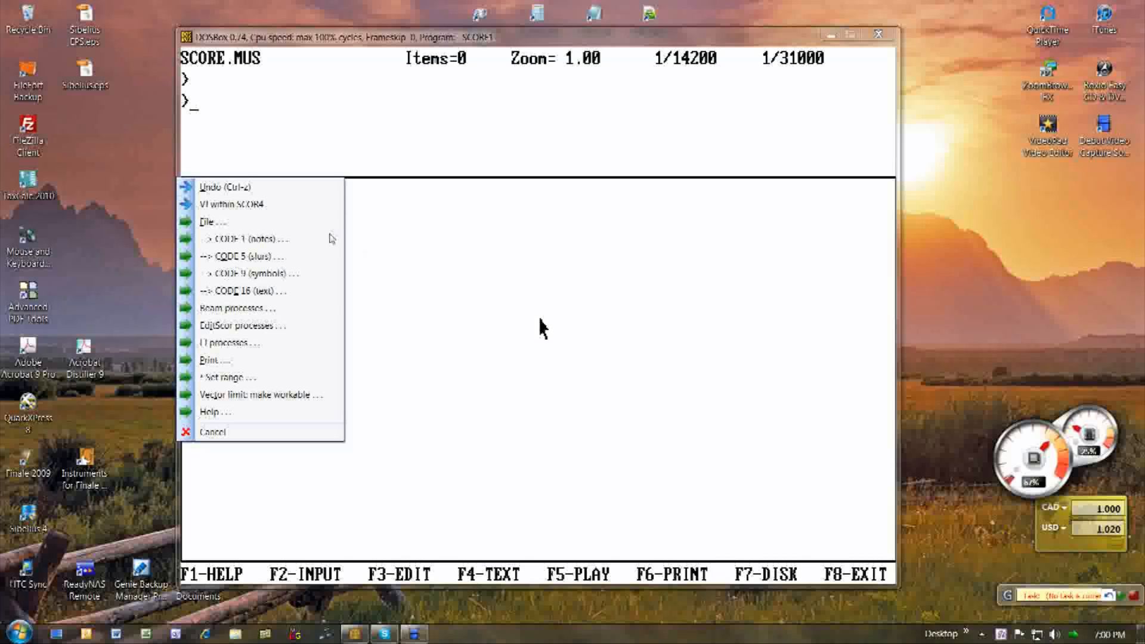
{"action": "left_click", "coordinate": [203, 224]}
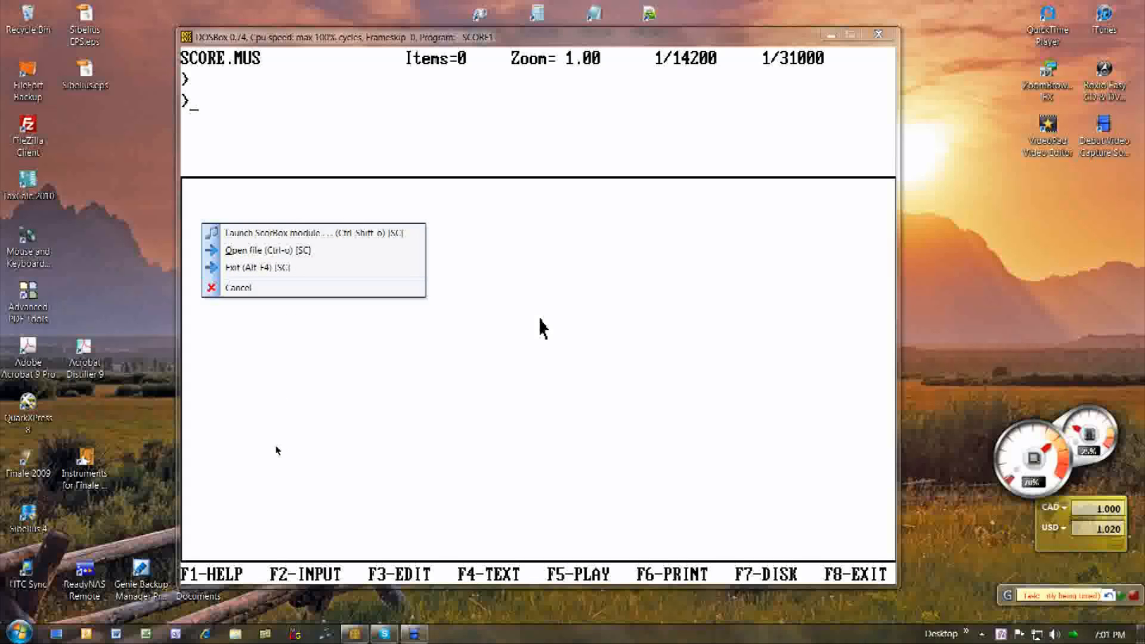
{"action": "left_click", "coordinate": [309, 234]}
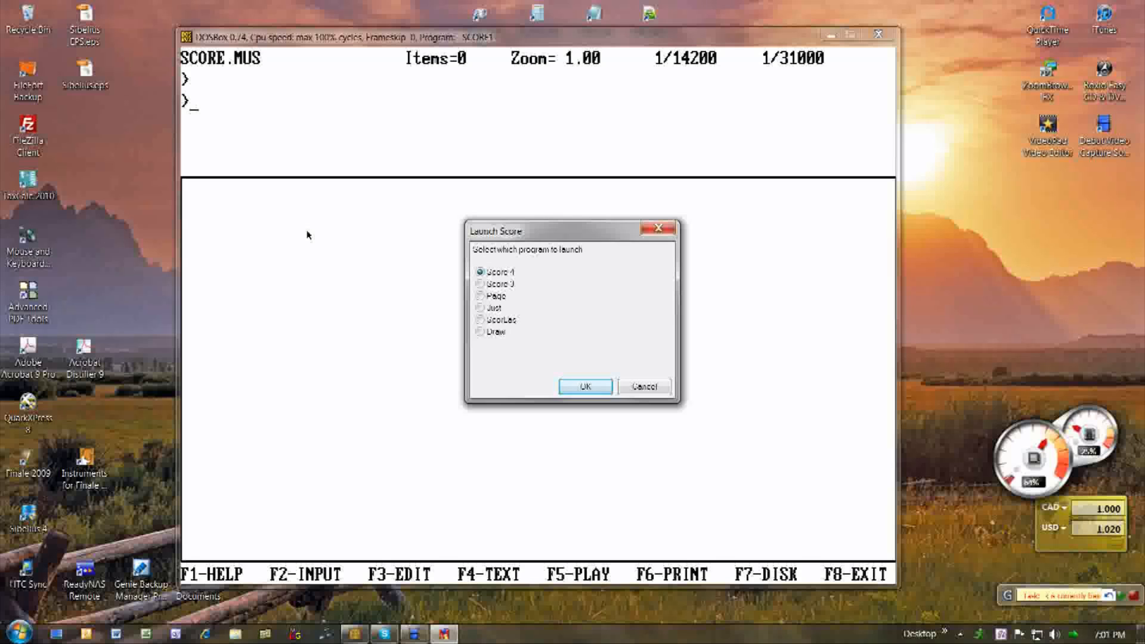
{"action": "key", "text": "Return"}
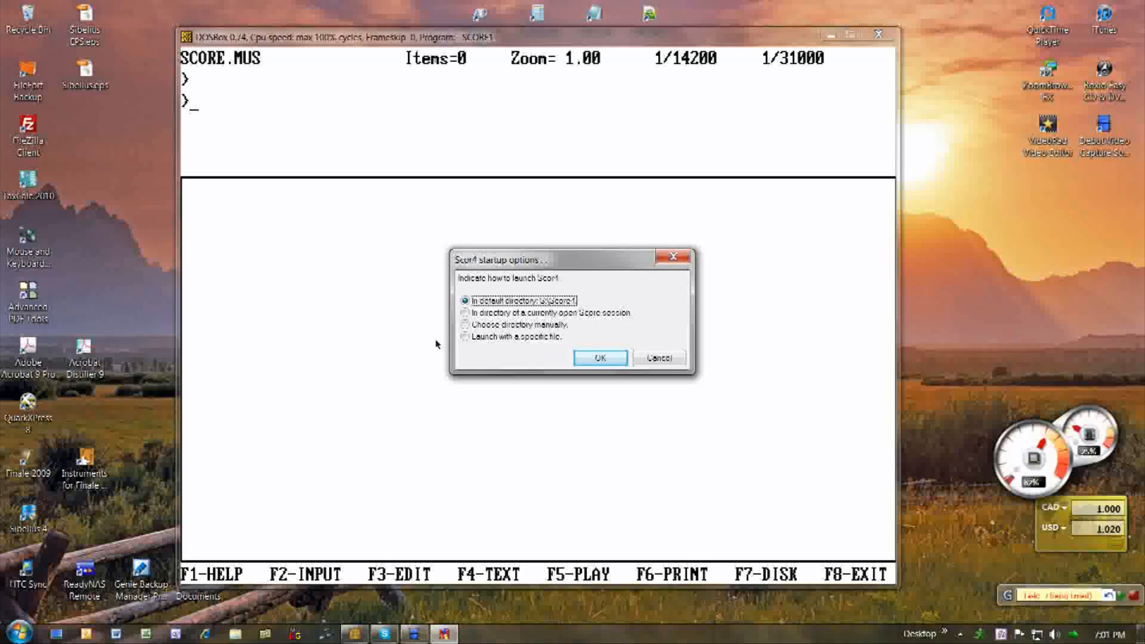
Step: Set Score 4 to launch with a specific file, keeping *.mus as the file mask
{"action": "left_click", "coordinate": [498, 340]}
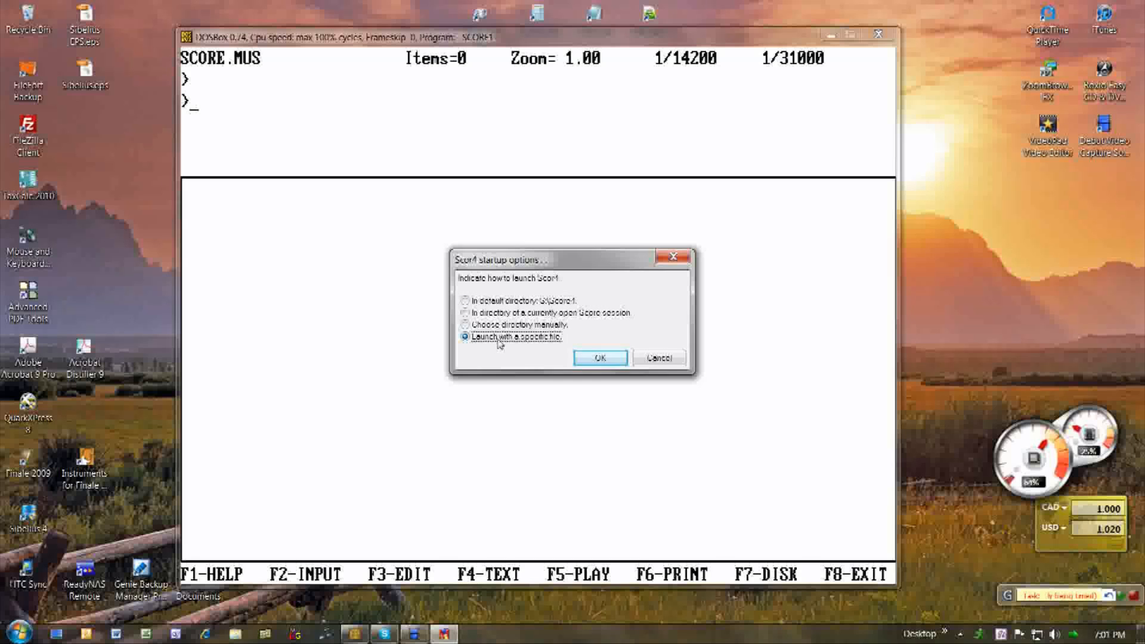
{"action": "left_click", "coordinate": [620, 360]}
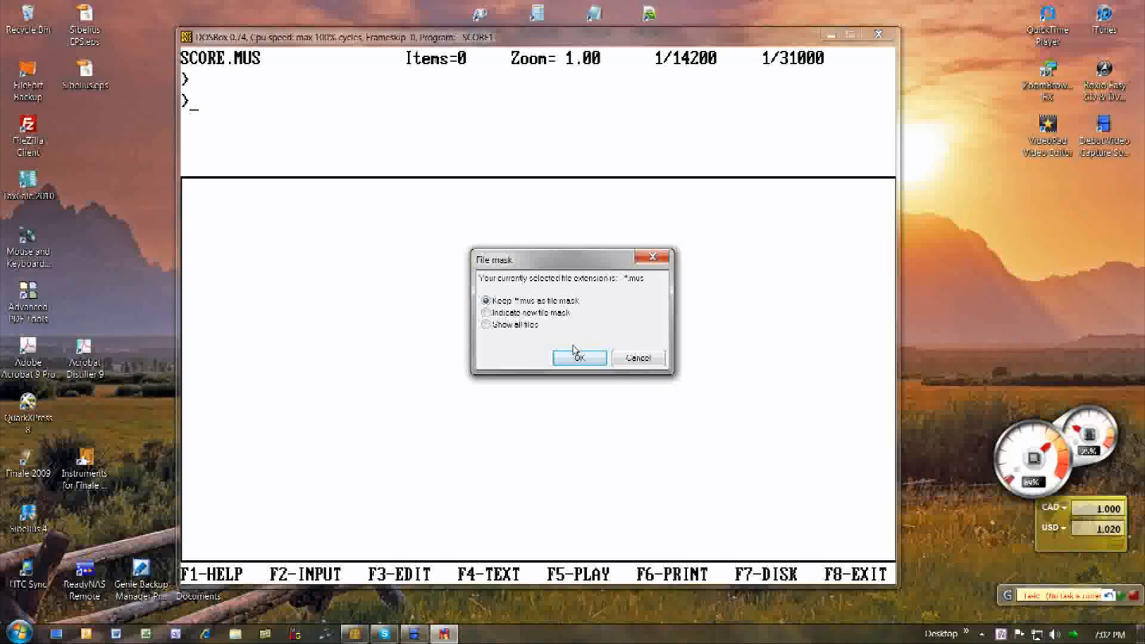
{"action": "left_click", "coordinate": [577, 356]}
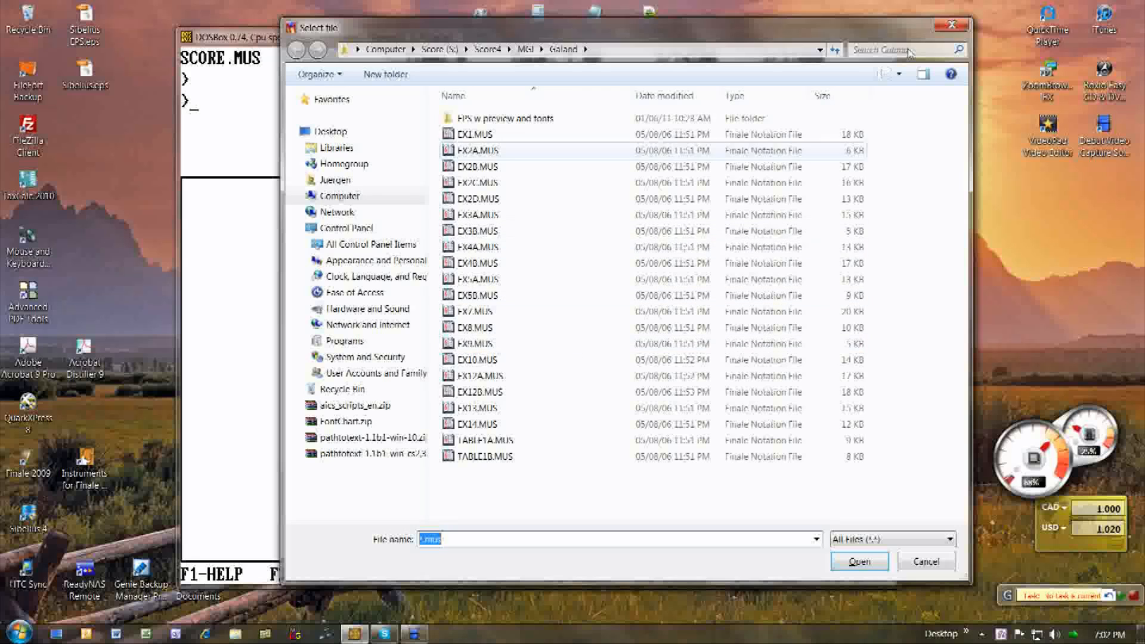
Step: Launch Score 4 with TRP023A.MUS from the Trumpet Descants Melodies folder inside Score4's MGI folder
{"action": "left_click", "coordinate": [482, 53]}
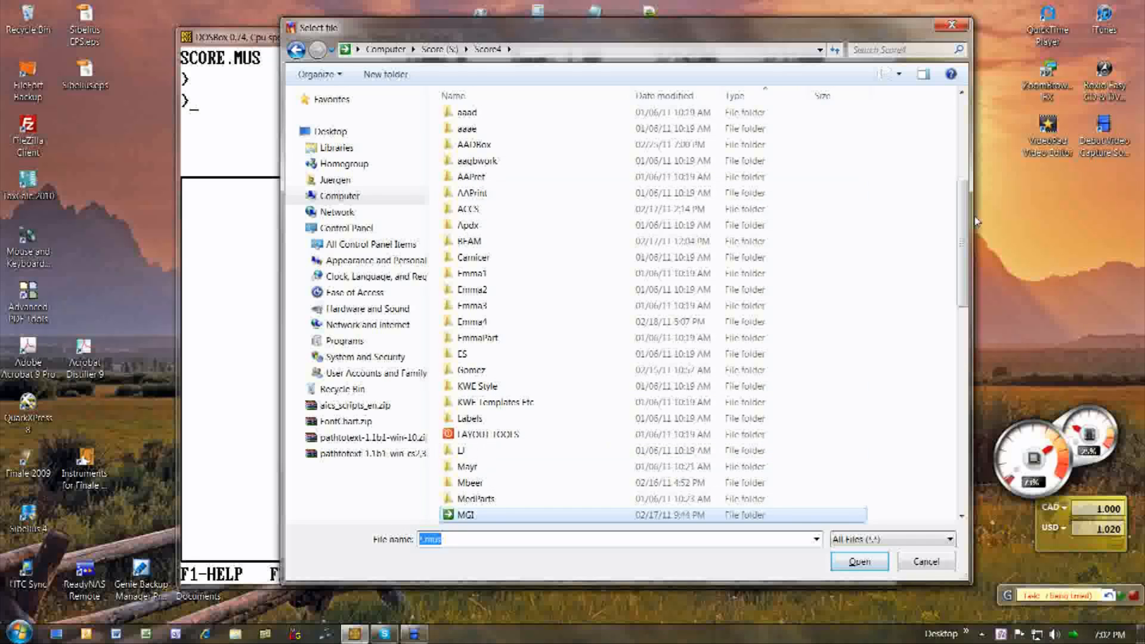
{"action": "left_click_drag", "start_coordinate": [961, 256], "coordinate": [961, 340]}
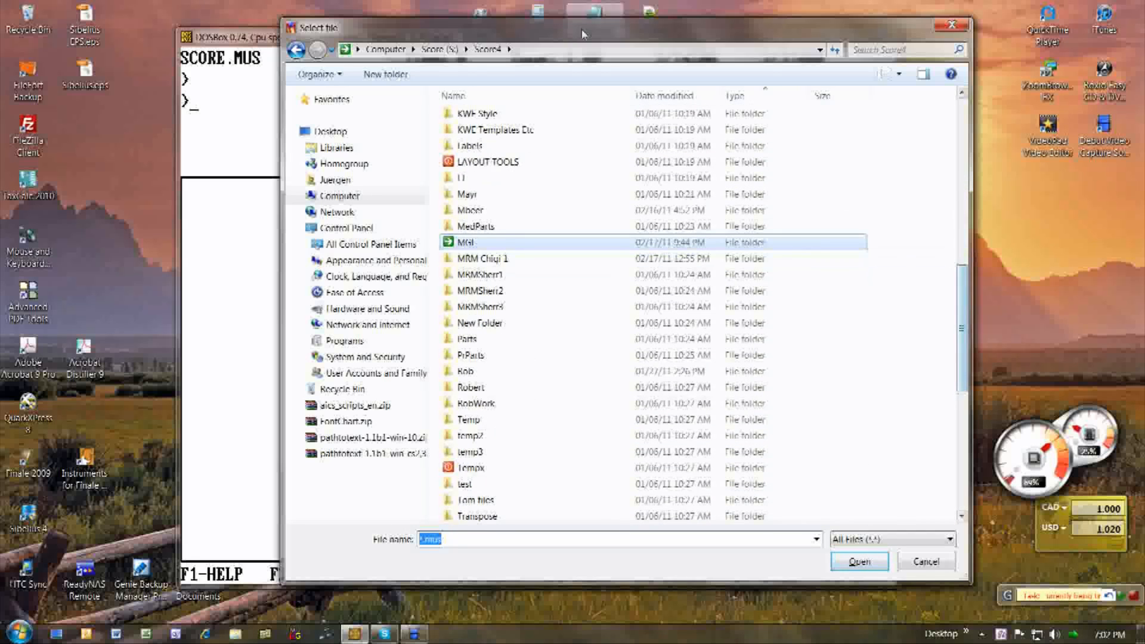
{"action": "double_click", "coordinate": [829, 243]}
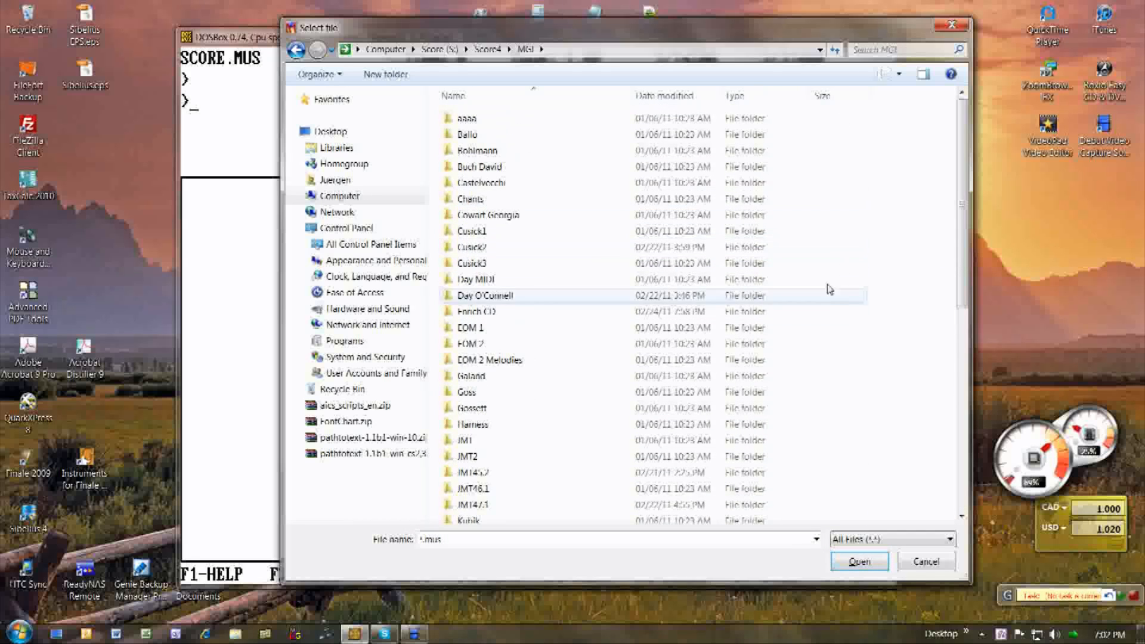
{"action": "left_click_drag", "start_coordinate": [954, 174], "coordinate": [950, 376]}
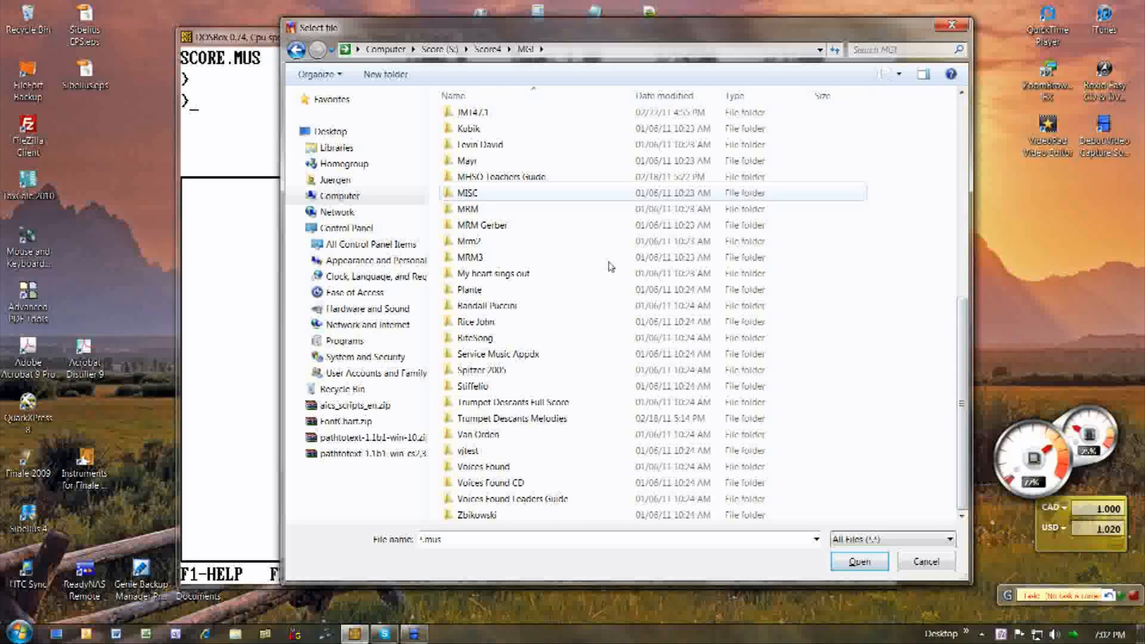
{"action": "double_click", "coordinate": [470, 422]}
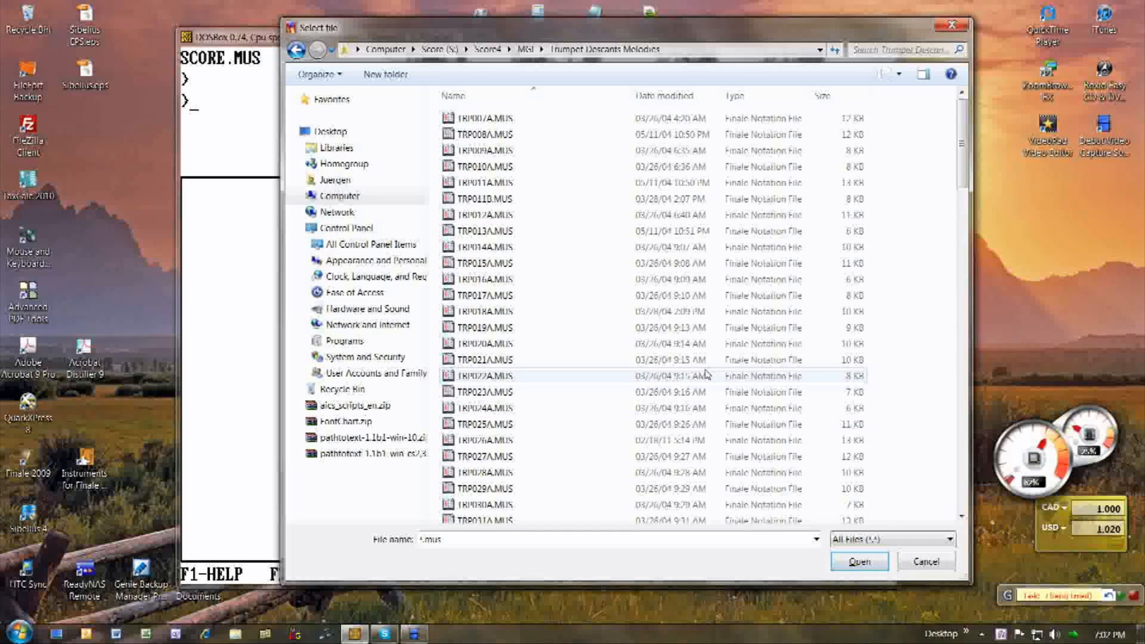
{"action": "double_click", "coordinate": [463, 395]}
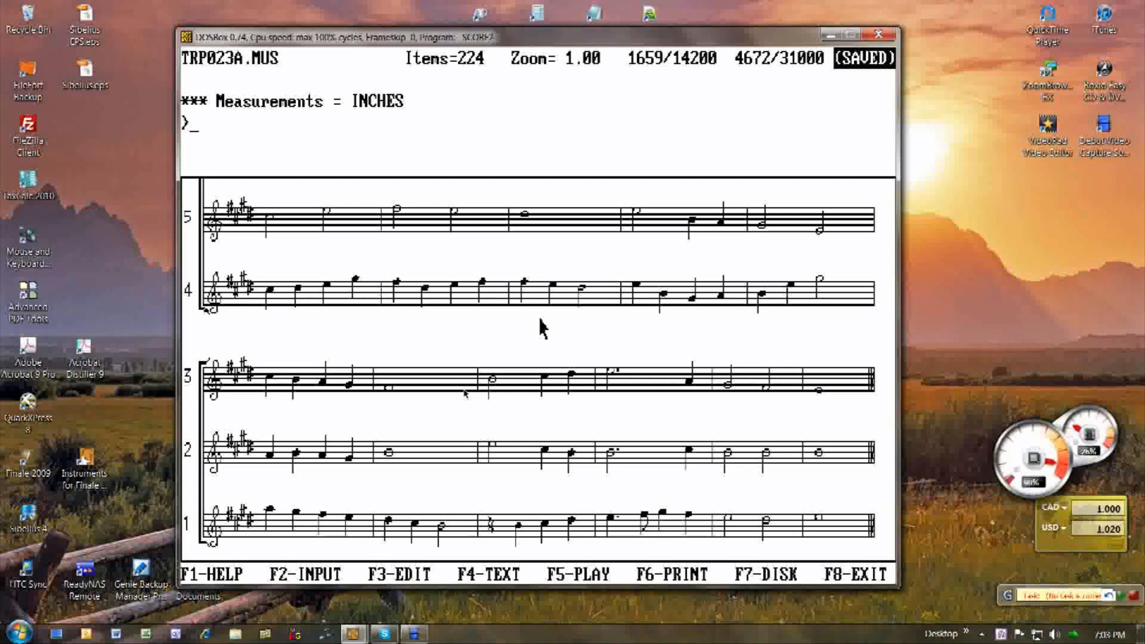
Step: Check the drive, path and file of the session opened with TRP023A.MUS, and return to the main screen
{"action": "key", "text": "Return"}
{"action": "key", "text": "F7"}
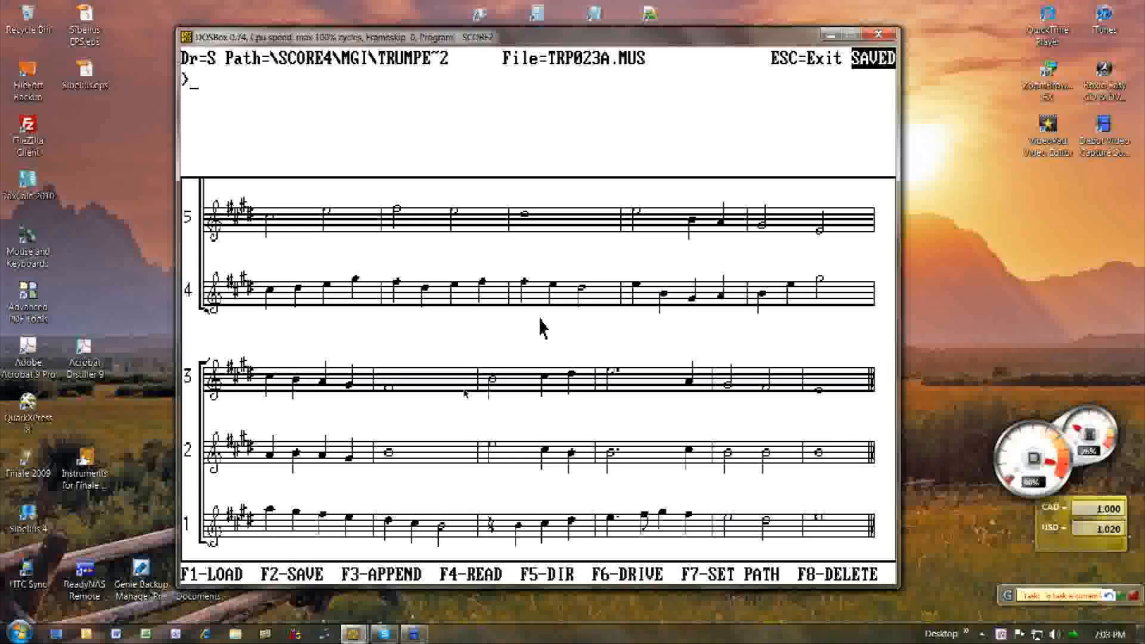
{"action": "key", "text": "Escape"}
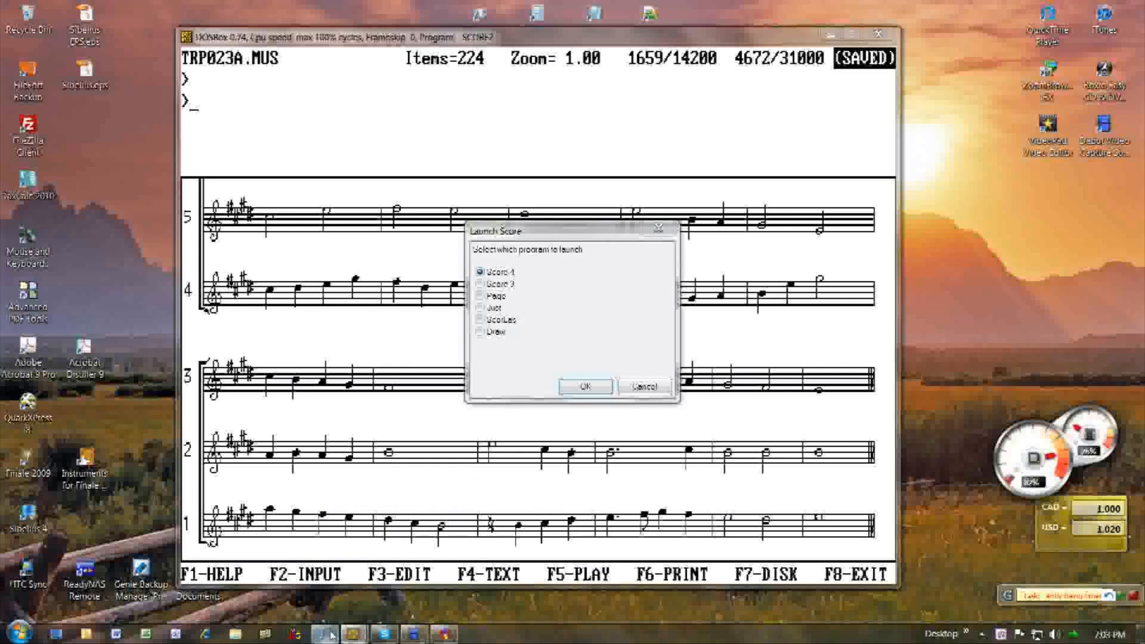
Step: Cancel the module launcher and view the general menu's File commands for launching modules and opening files
{"action": "left_click", "coordinate": [627, 388]}
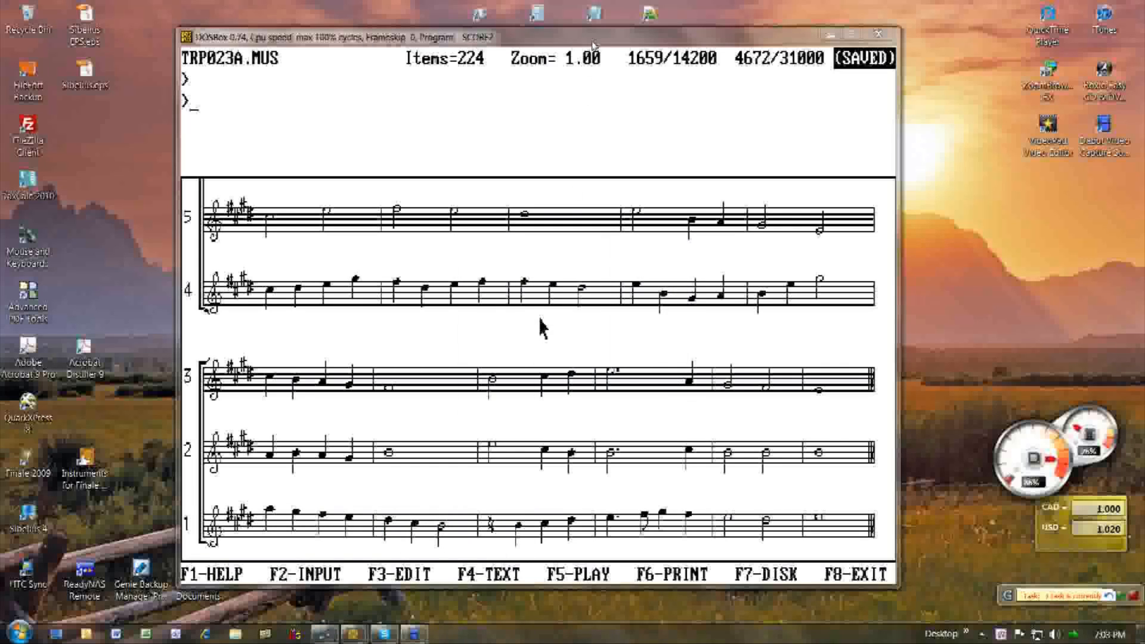
{"action": "key", "text": "Menu"}
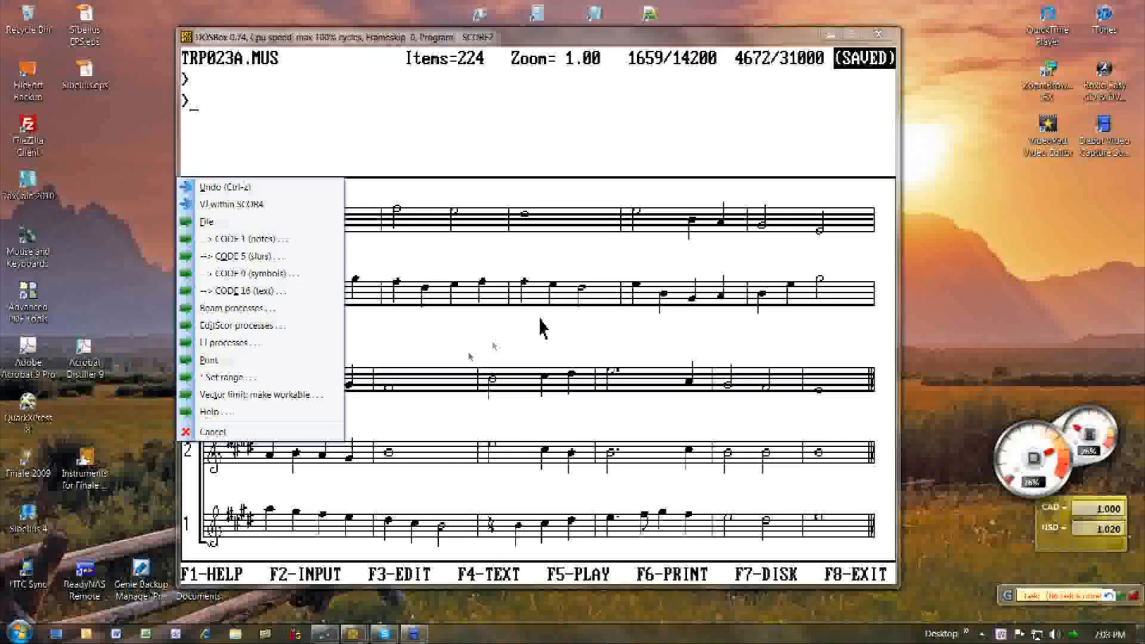
{"action": "left_click", "coordinate": [227, 222]}
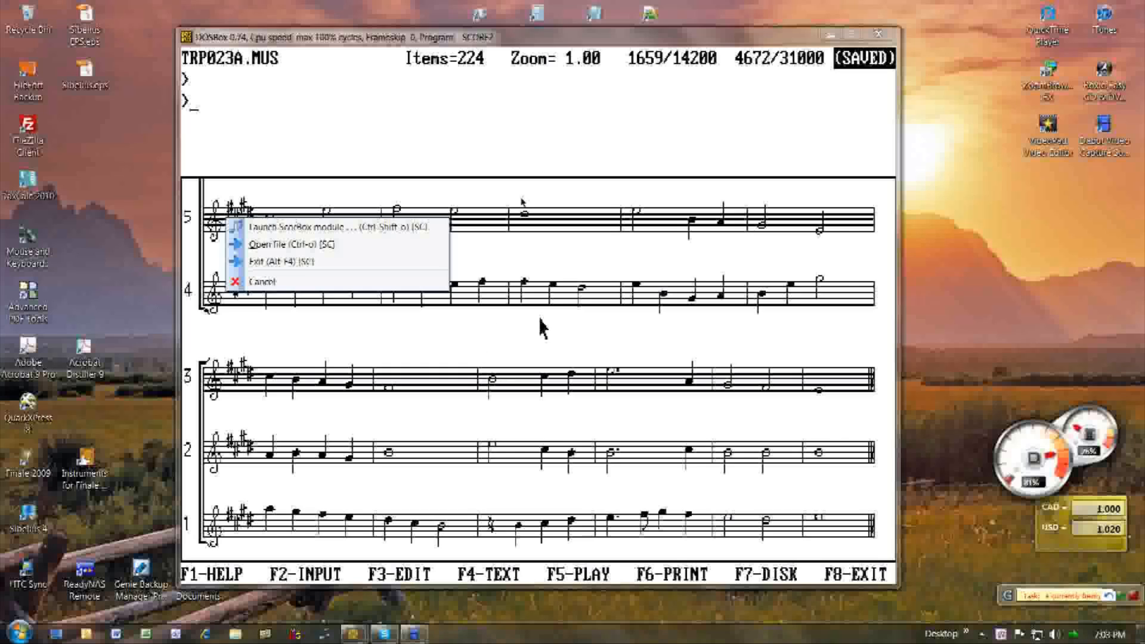
{"action": "key", "text": "Escape"}
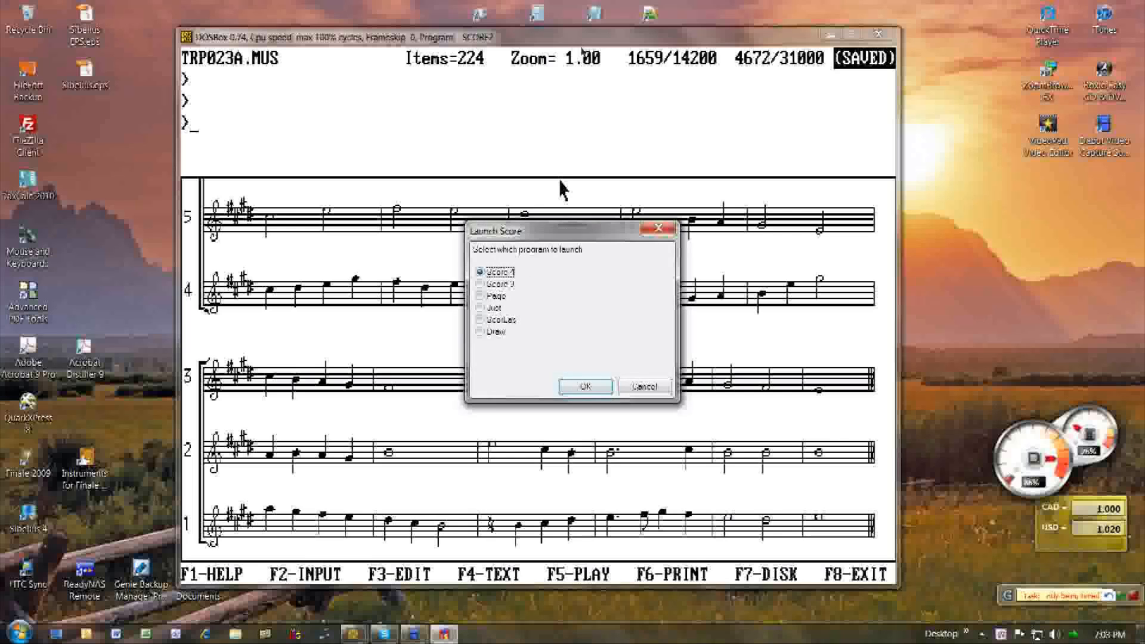
Step: Launch Score 4 in the open session's S:\Score4\MGI\Trumpet Descants Melodies directory and check the new session's drive and path
{"action": "key", "text": "Return"}
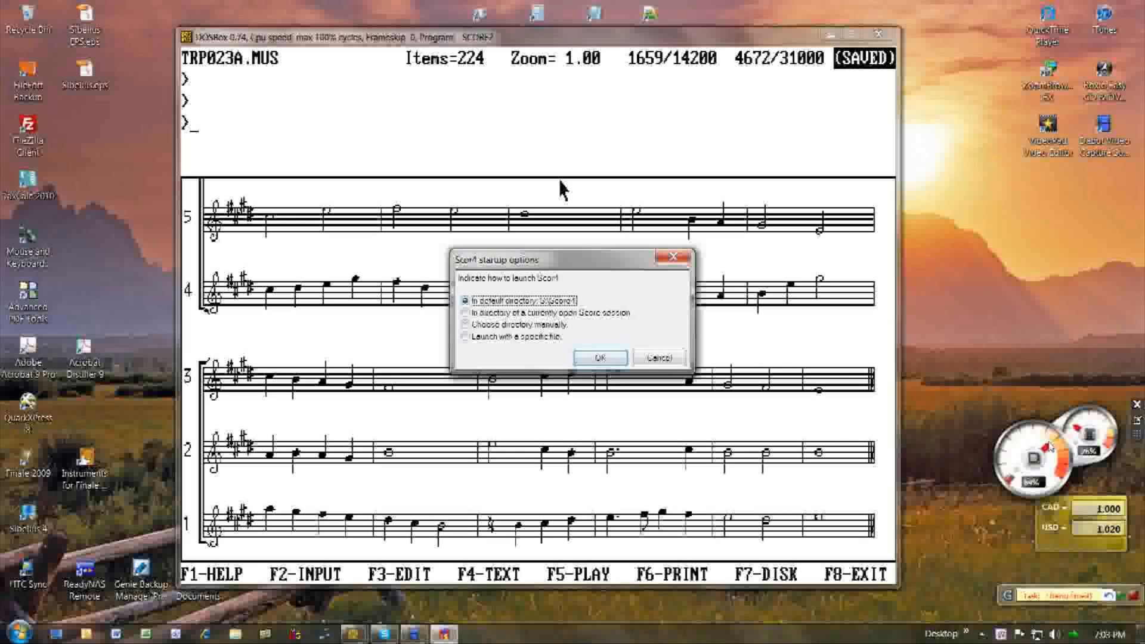
{"action": "key", "text": "Down"}
{"action": "key", "text": "Return"}
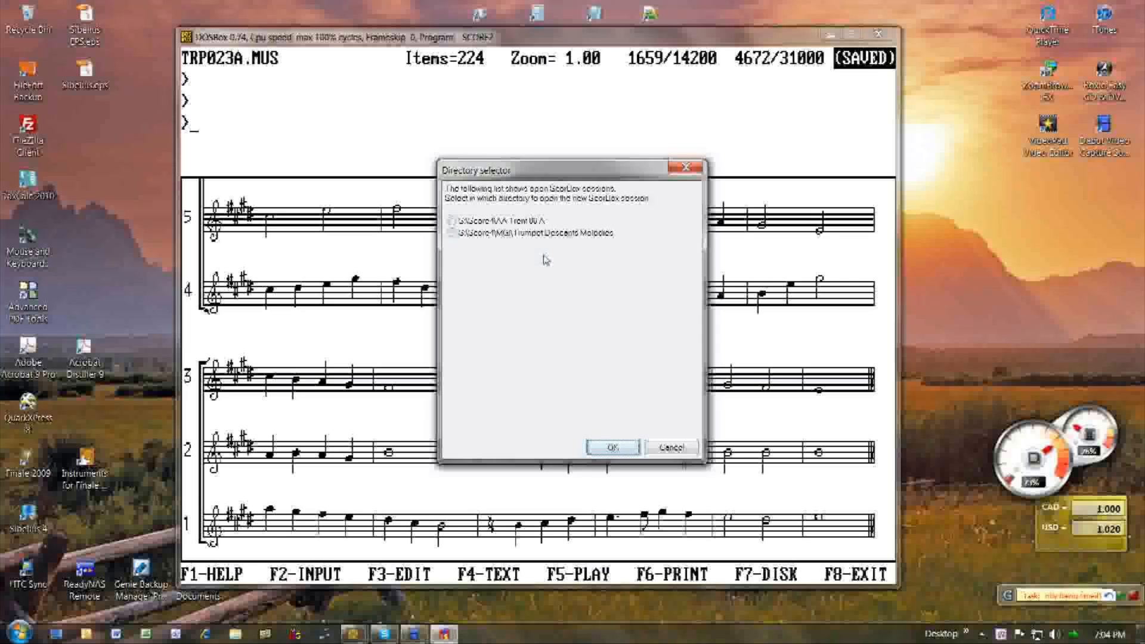
{"action": "left_click", "coordinate": [498, 237]}
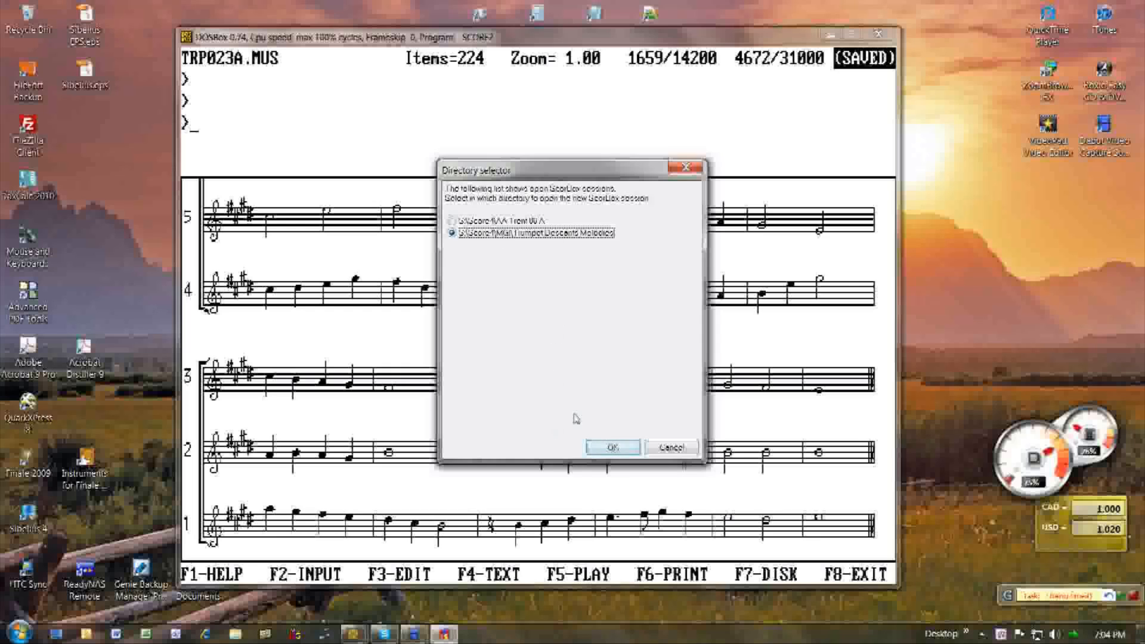
{"action": "left_click", "coordinate": [610, 449]}
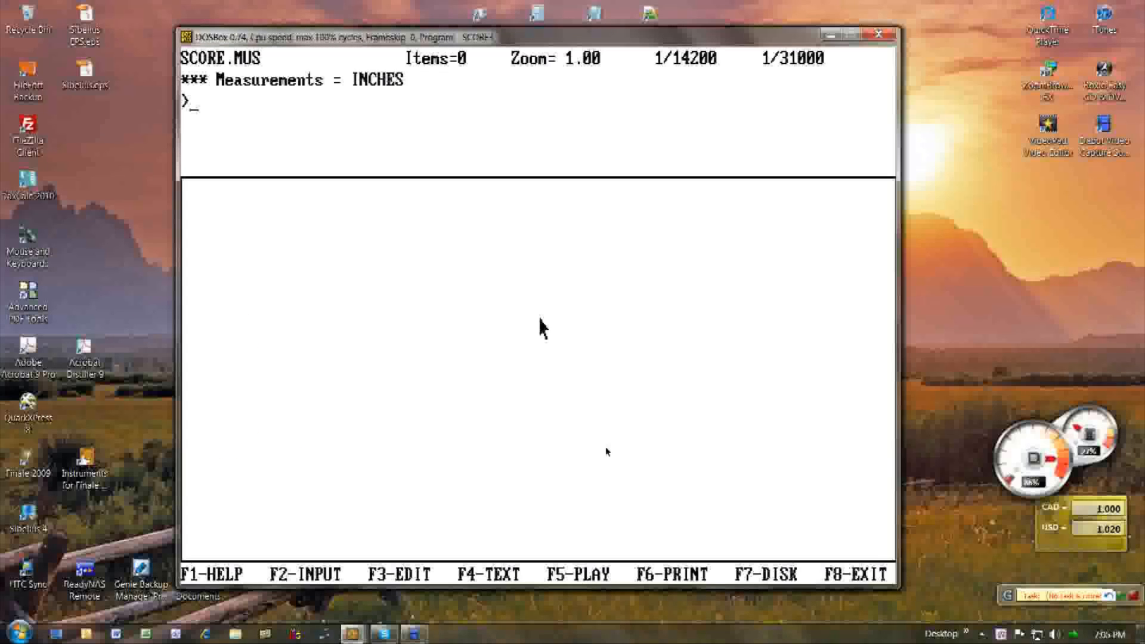
{"action": "key", "text": "F7"}
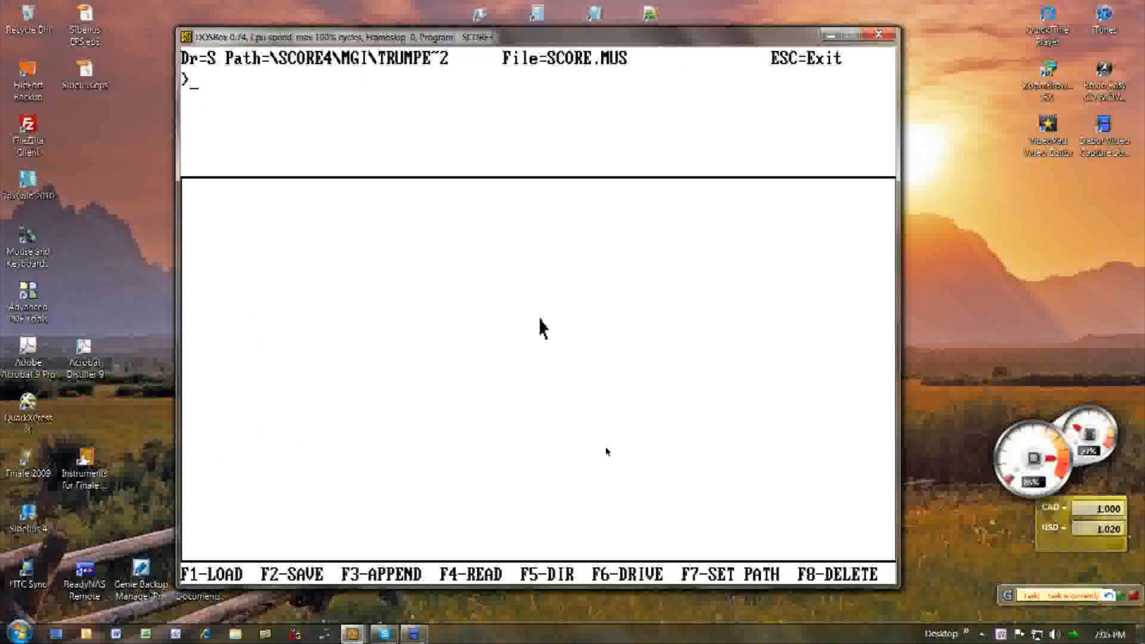
{"action": "key", "text": "Escape"}
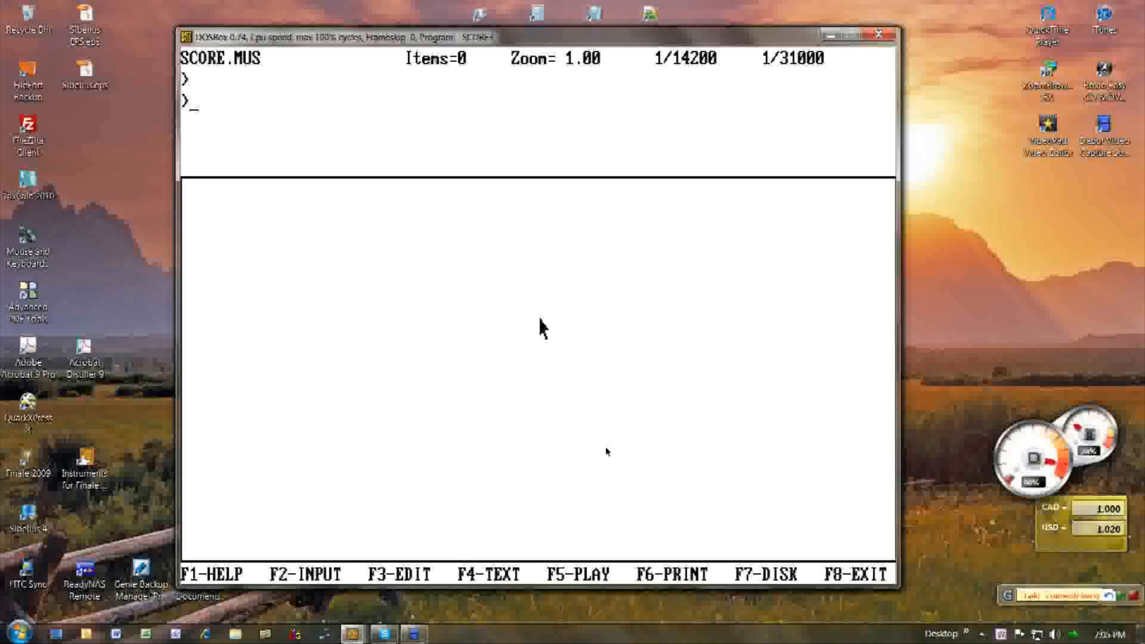
Step: Look through the general menu's commands and flip through the open session windows
{"action": "key", "text": "F12"}
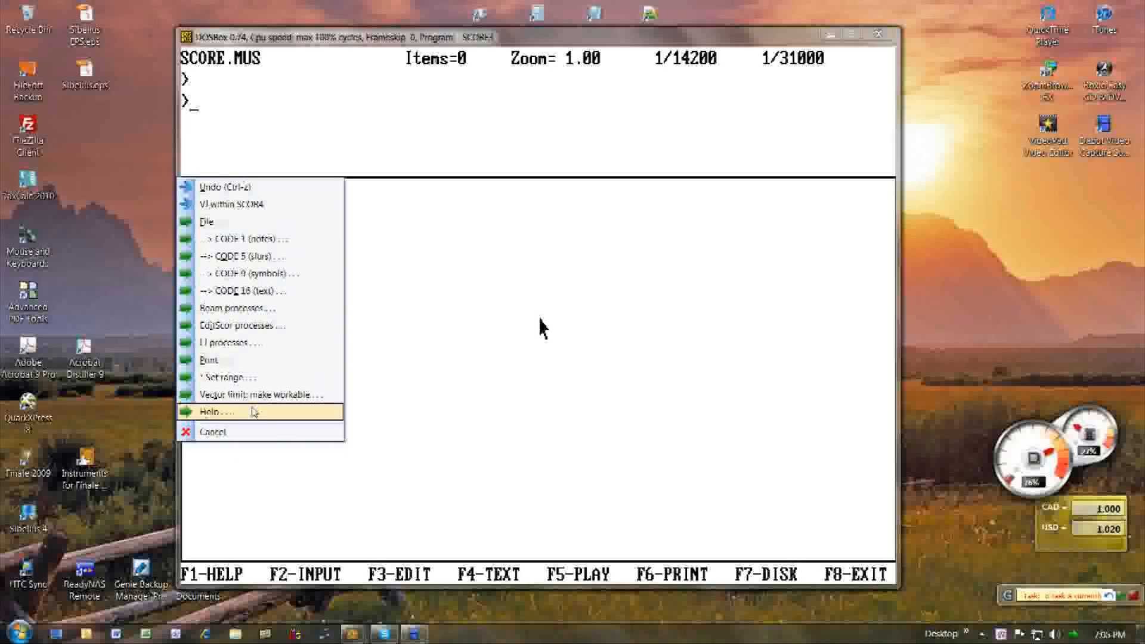
{"action": "left_click", "coordinate": [415, 334]}
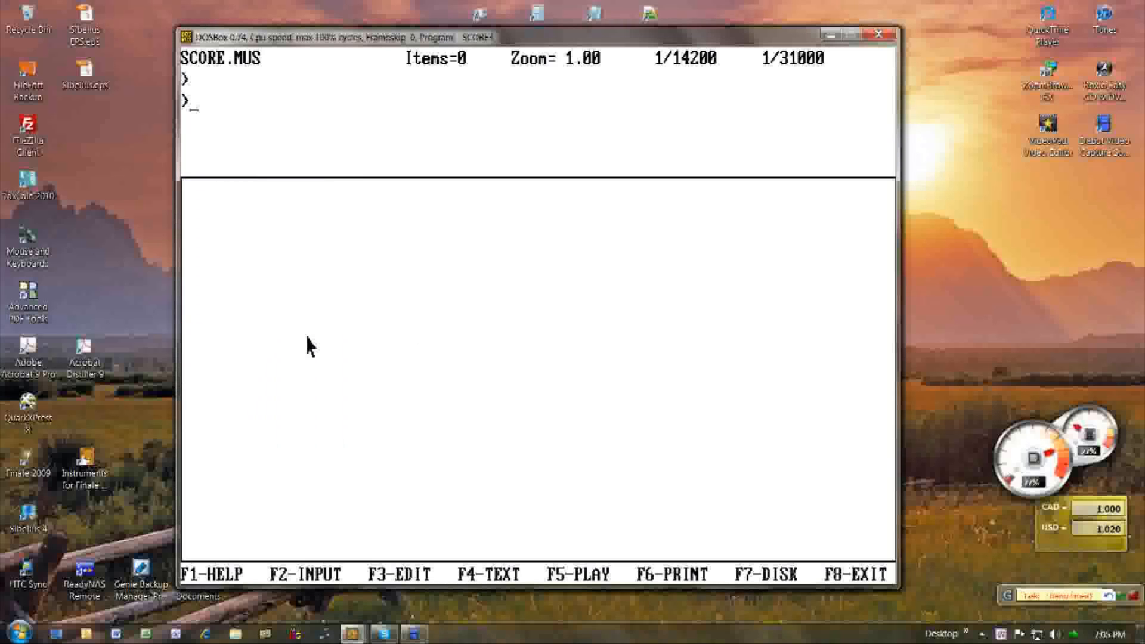
{"action": "key", "text": "super+Tab"}
{"action": "key", "text": "Menu"}
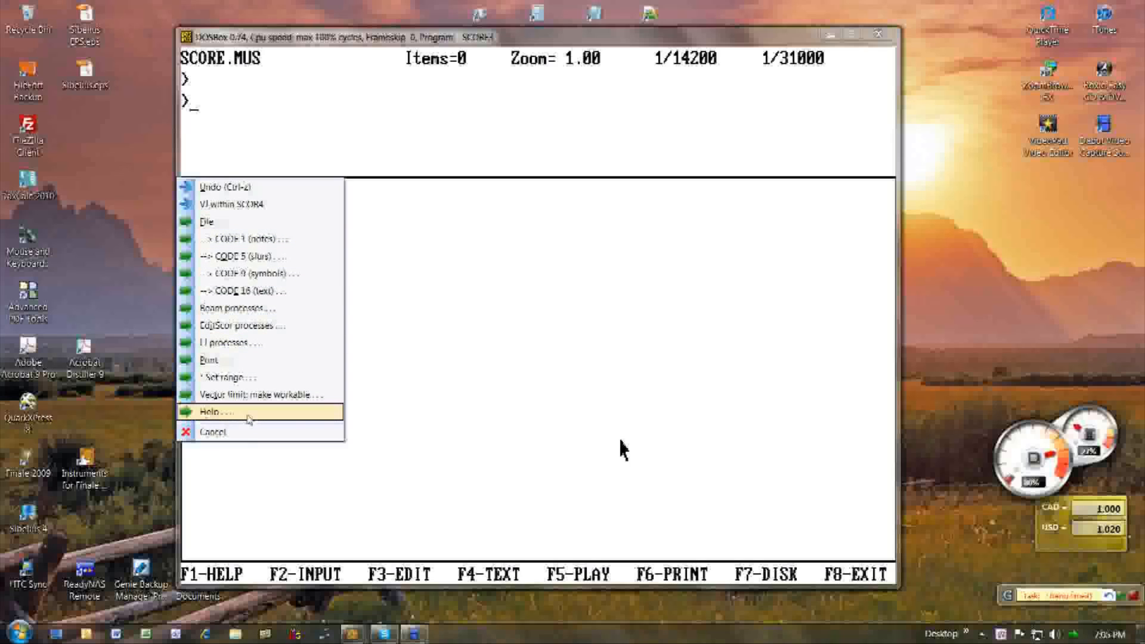
{"action": "left_click", "coordinate": [401, 399]}
{"action": "key", "text": "super+Tab"}
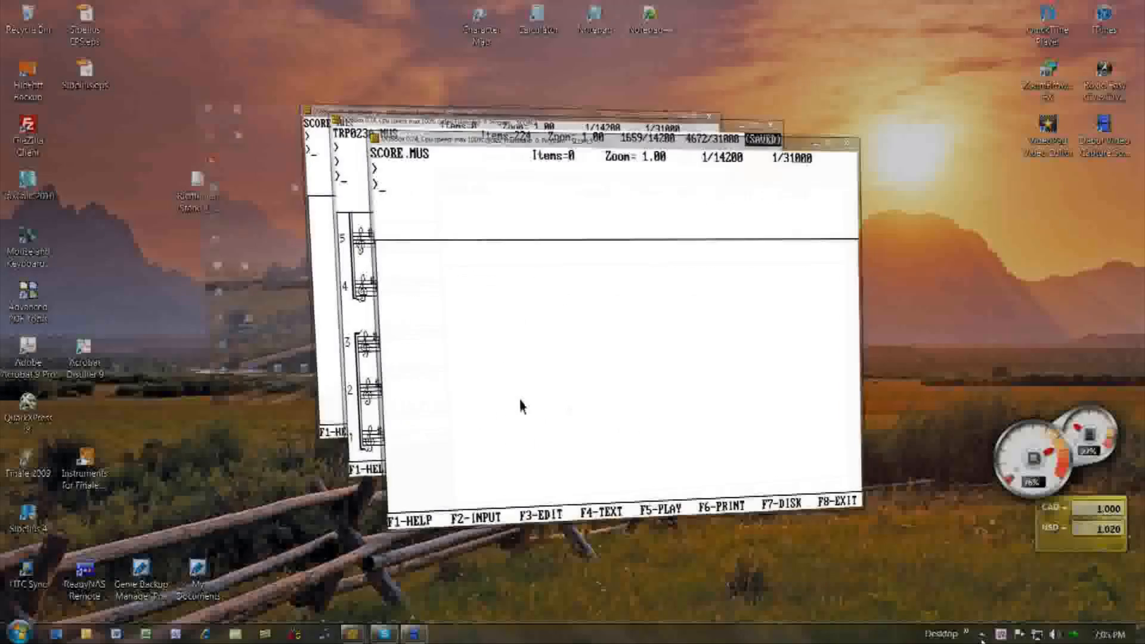
Step: Switch to Macro Express Pro and list the macros in the General issues category under SCORE
{"action": "left_click", "coordinate": [982, 637]}
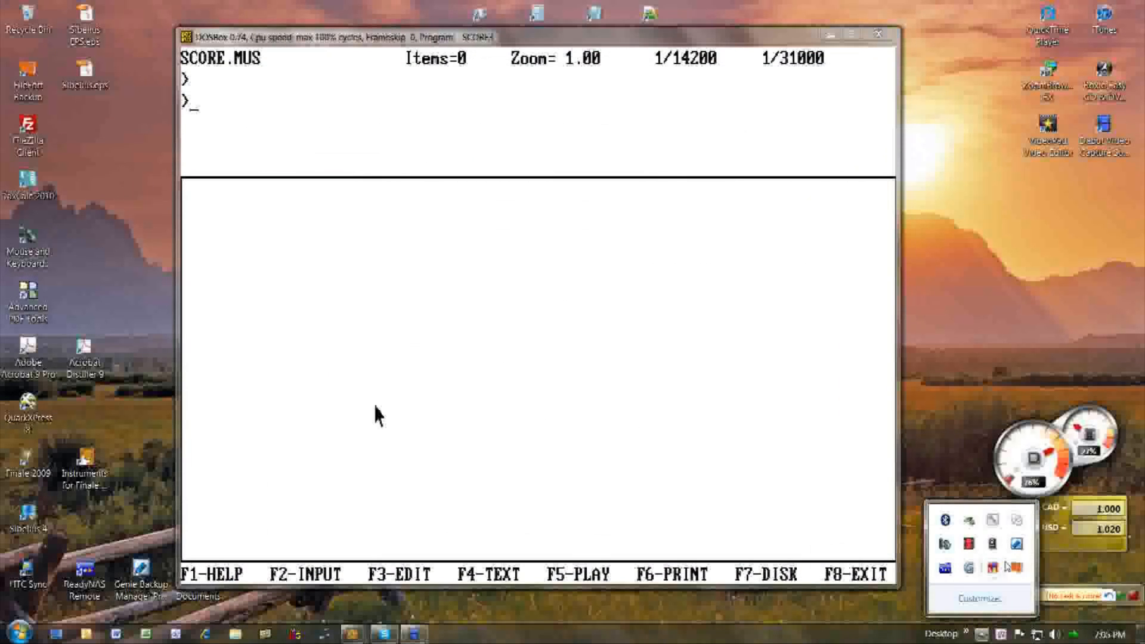
{"action": "double_click", "coordinate": [994, 569]}
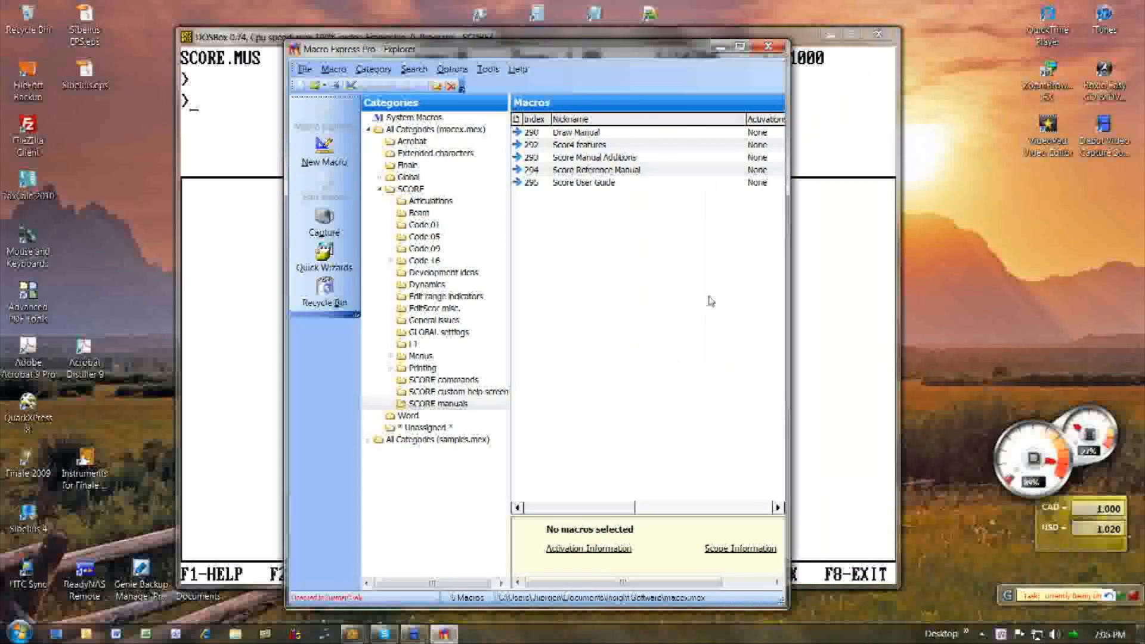
{"action": "left_click", "coordinate": [445, 297]}
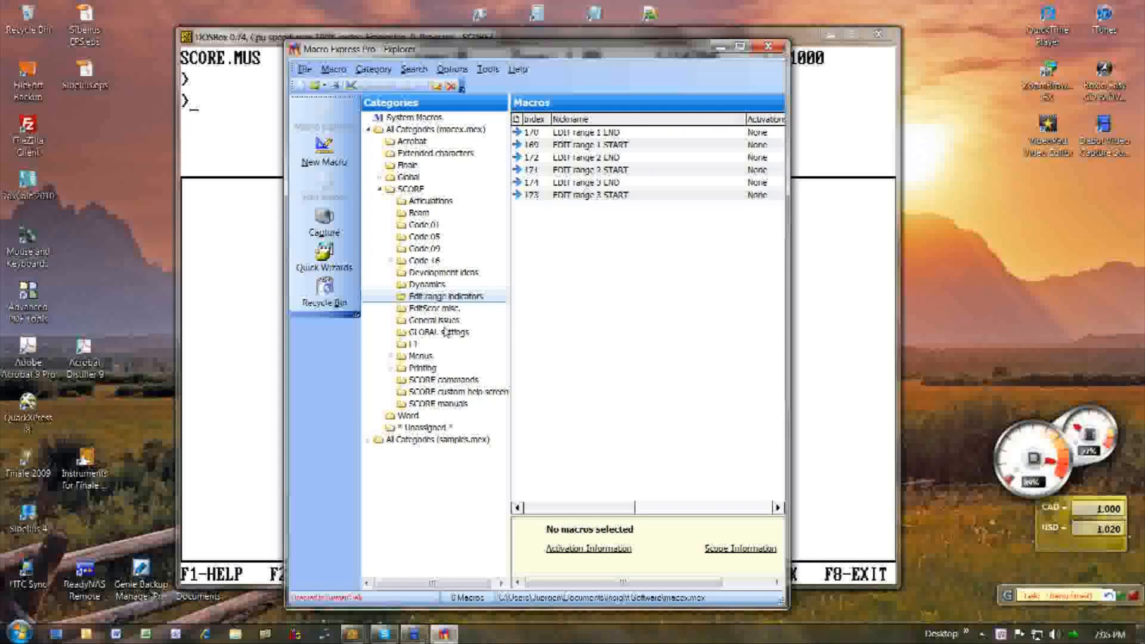
{"action": "left_click", "coordinate": [434, 320]}
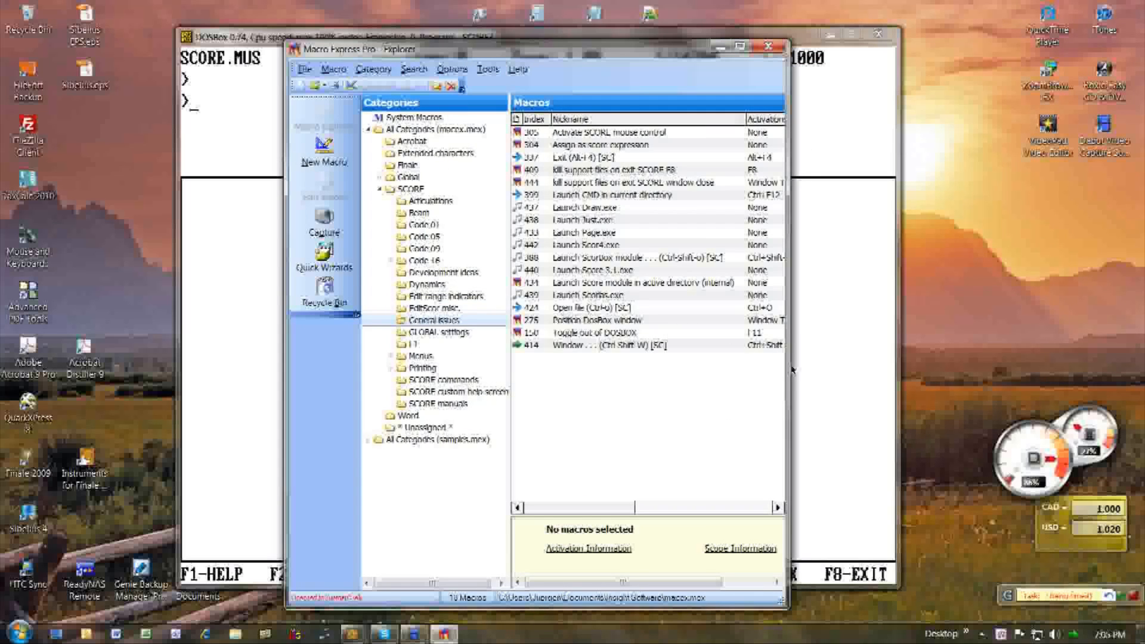
Step: Widen the macro list, view the script of the Window . . . [SC] macro, and close its editor
{"action": "left_click_drag", "start_coordinate": [789, 367], "coordinate": [1007, 366]}
{"action": "left_click", "coordinate": [577, 346]}
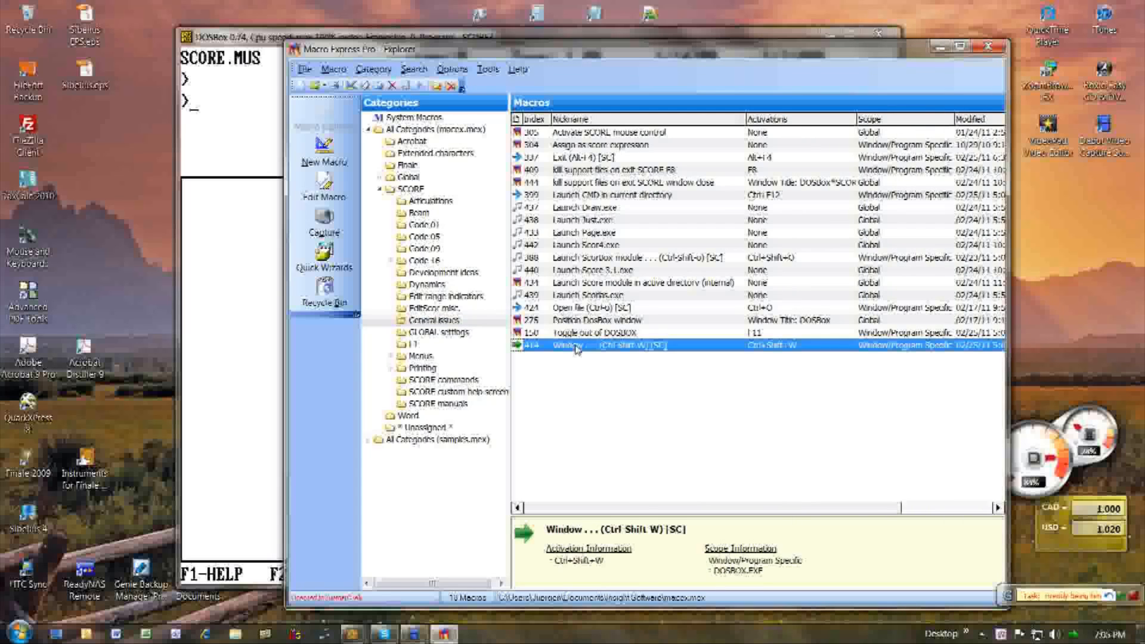
{"action": "key", "text": "Return"}
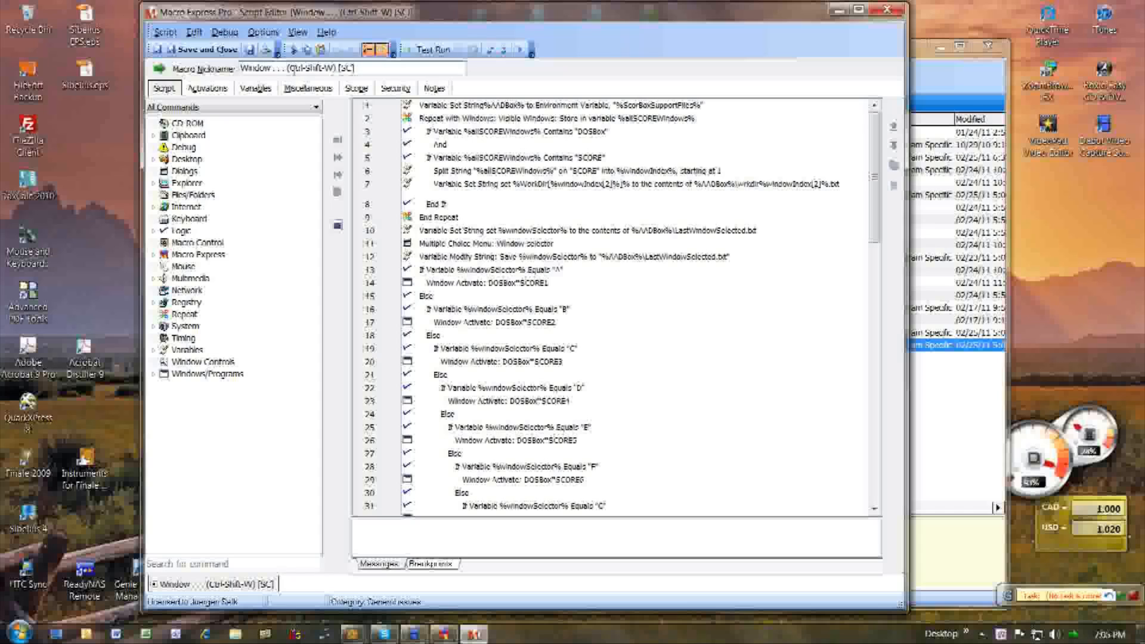
{"action": "left_click", "coordinate": [888, 10]}
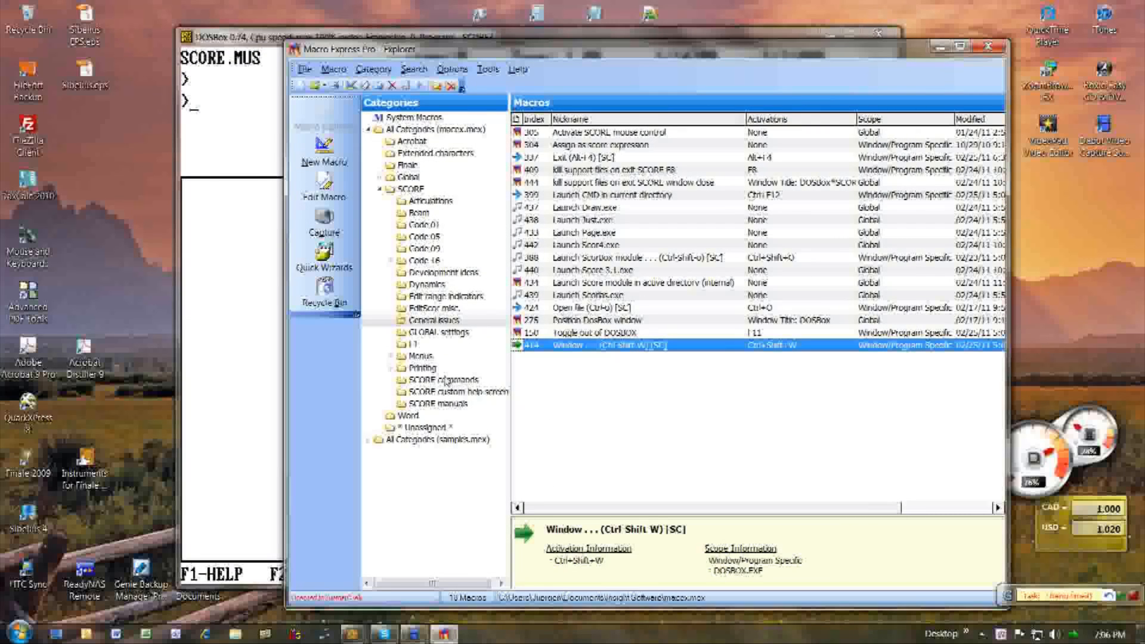
Step: Open the General menu macro from SCORE's Menus category in the Menu Builder
{"action": "double_click", "coordinate": [403, 358]}
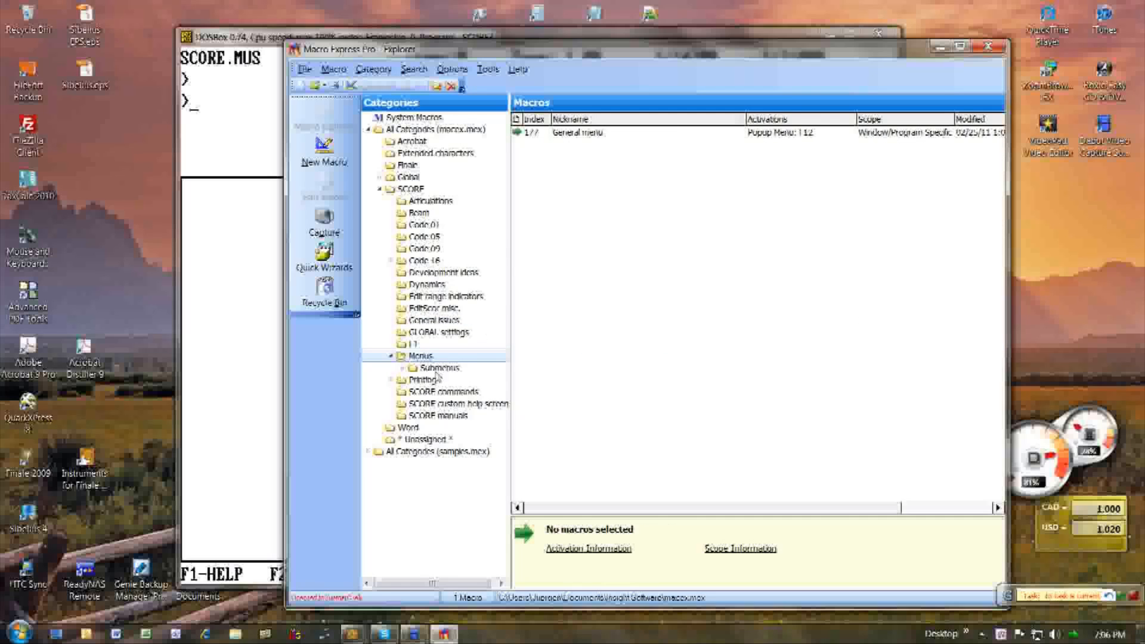
{"action": "left_click", "coordinate": [526, 134]}
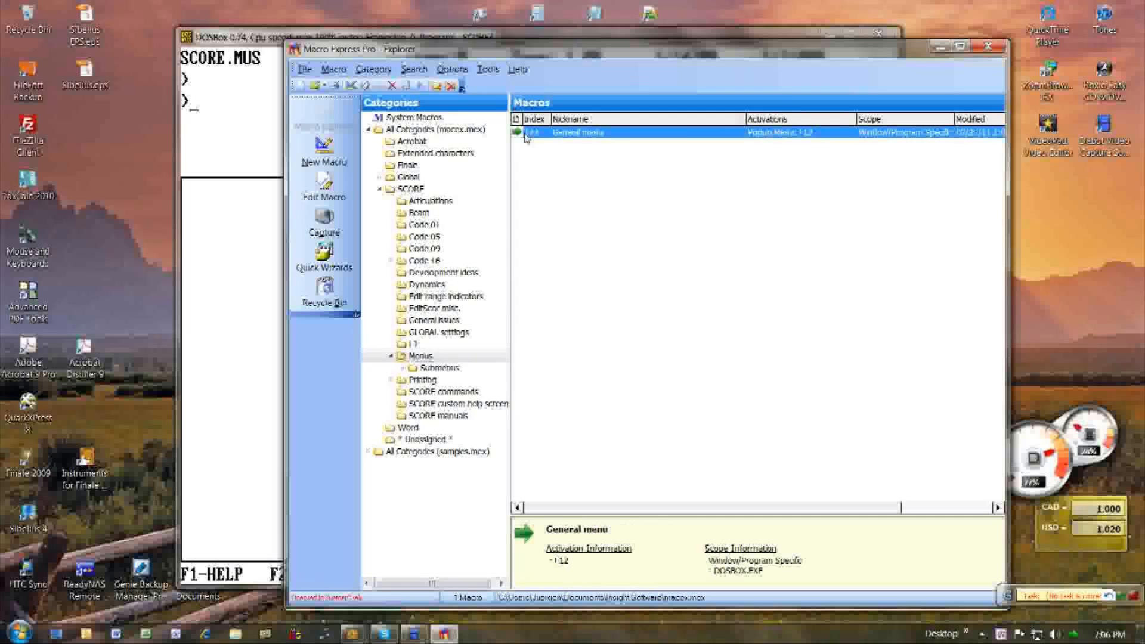
{"action": "double_click", "coordinate": [526, 135]}
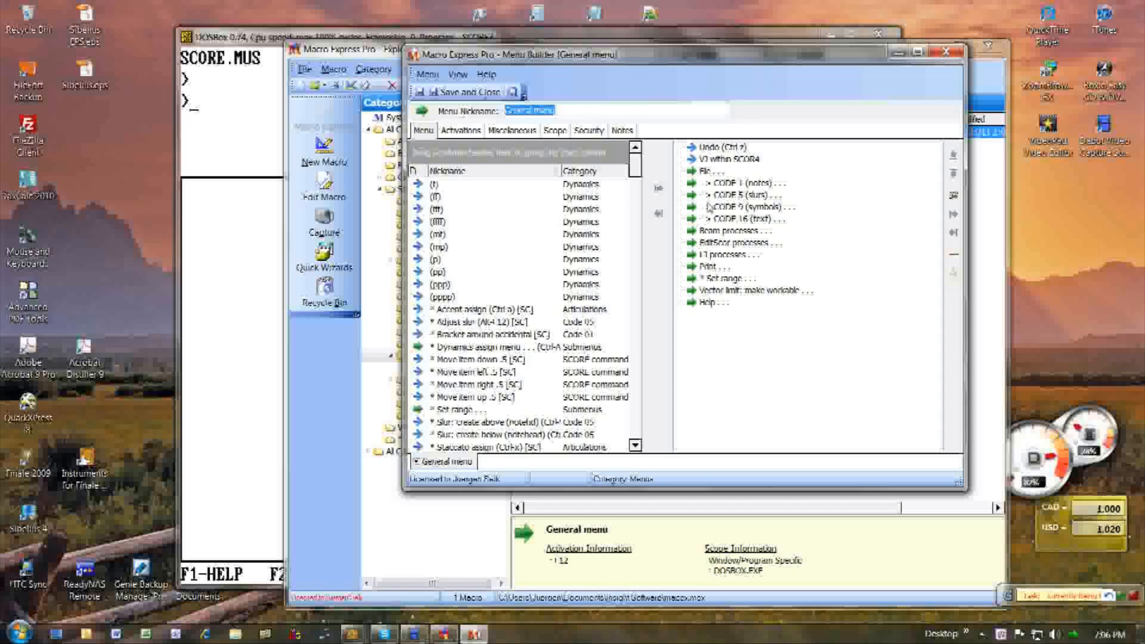
Step: Add the Window . . . (Ctrl-Shift-W) [SC] macro from the General issues category to the General menu
{"action": "left_click_drag", "start_coordinate": [636, 172], "coordinate": [638, 404]}
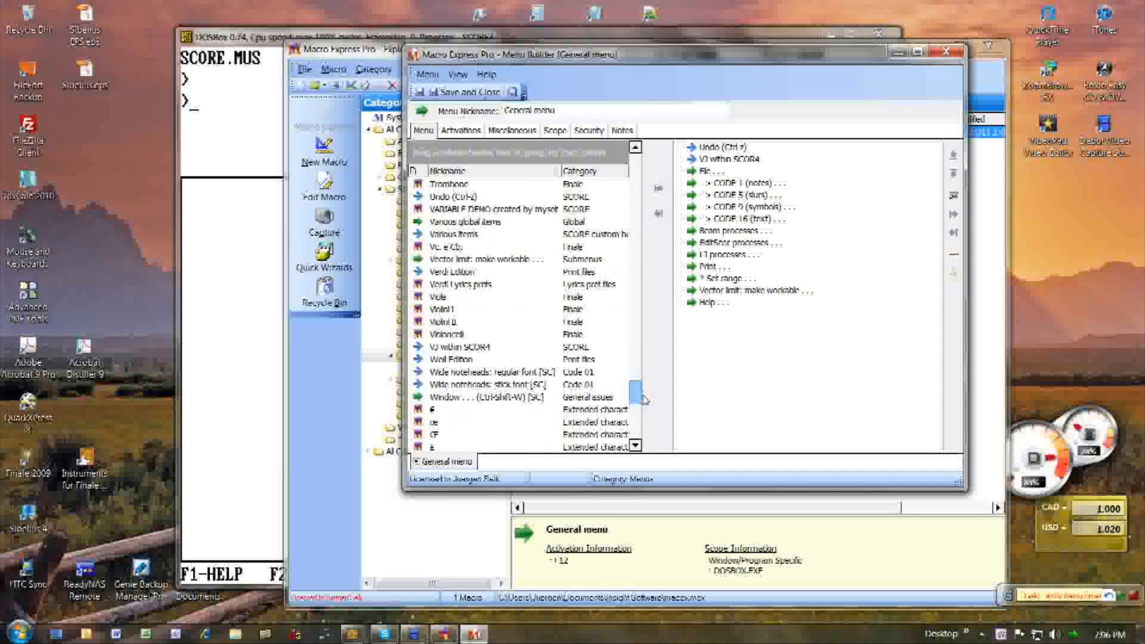
{"action": "left_click", "coordinate": [506, 399]}
{"action": "left_click", "coordinate": [659, 189]}
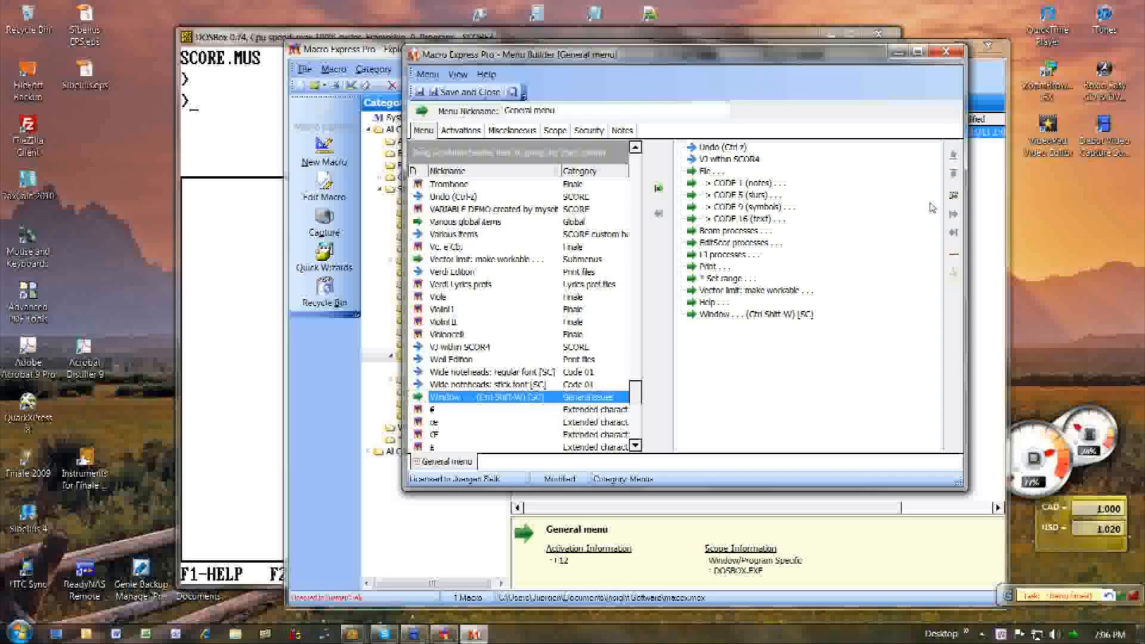
Step: Move the Window . . . entry above Help in the General menu, save the menu, and close Macro Express Pro
{"action": "left_click", "coordinate": [719, 315]}
{"action": "left_click", "coordinate": [954, 156]}
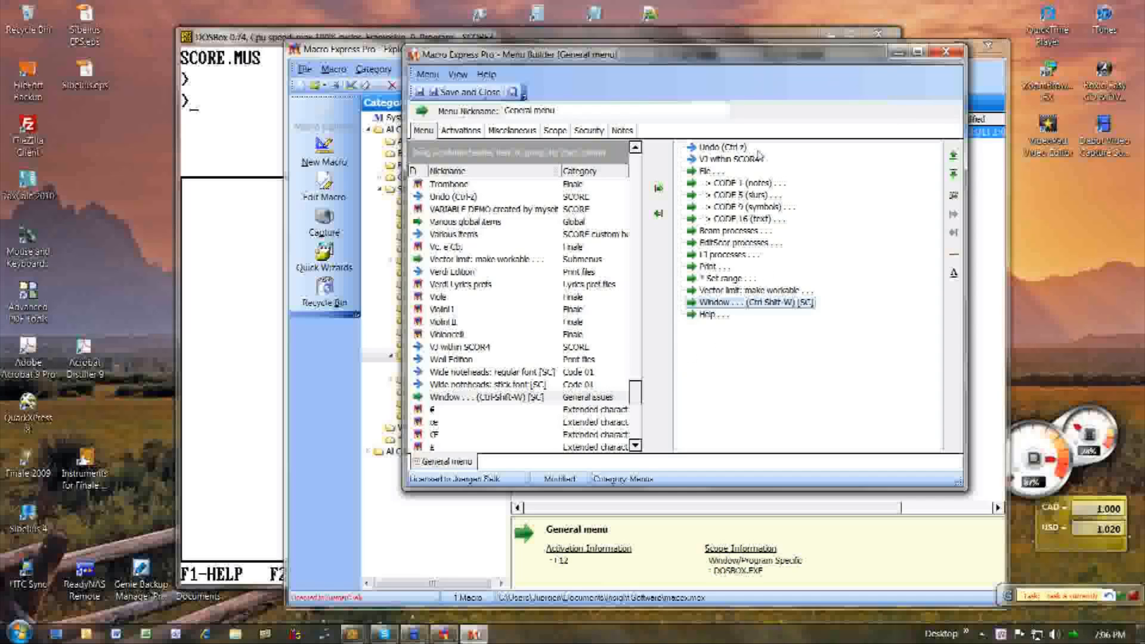
{"action": "left_click", "coordinate": [465, 92]}
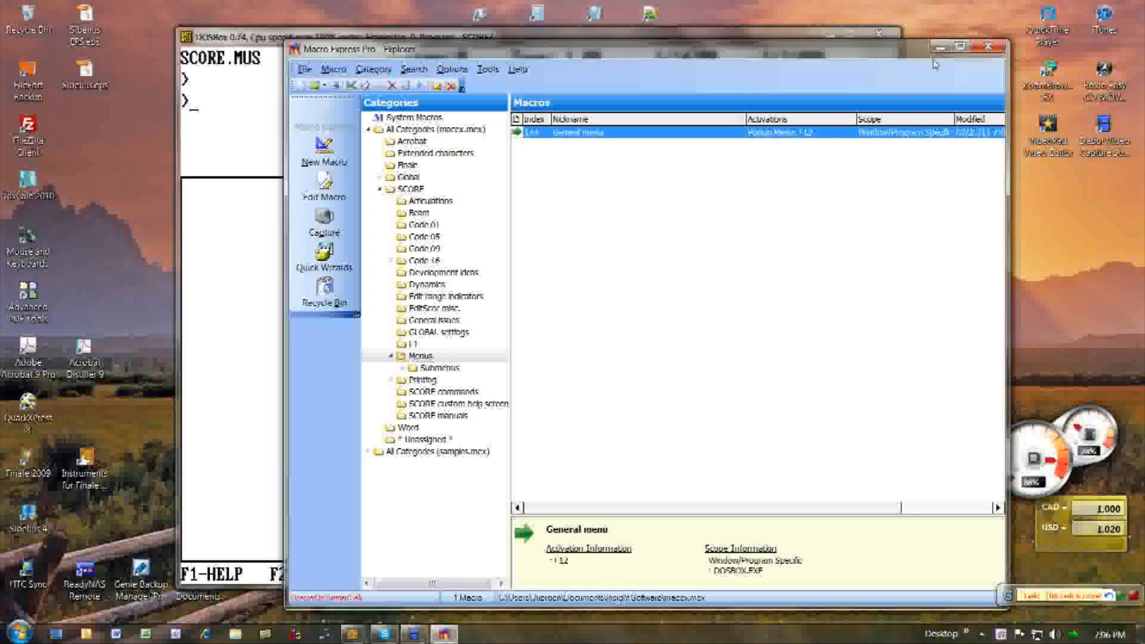
{"action": "left_click", "coordinate": [988, 46]}
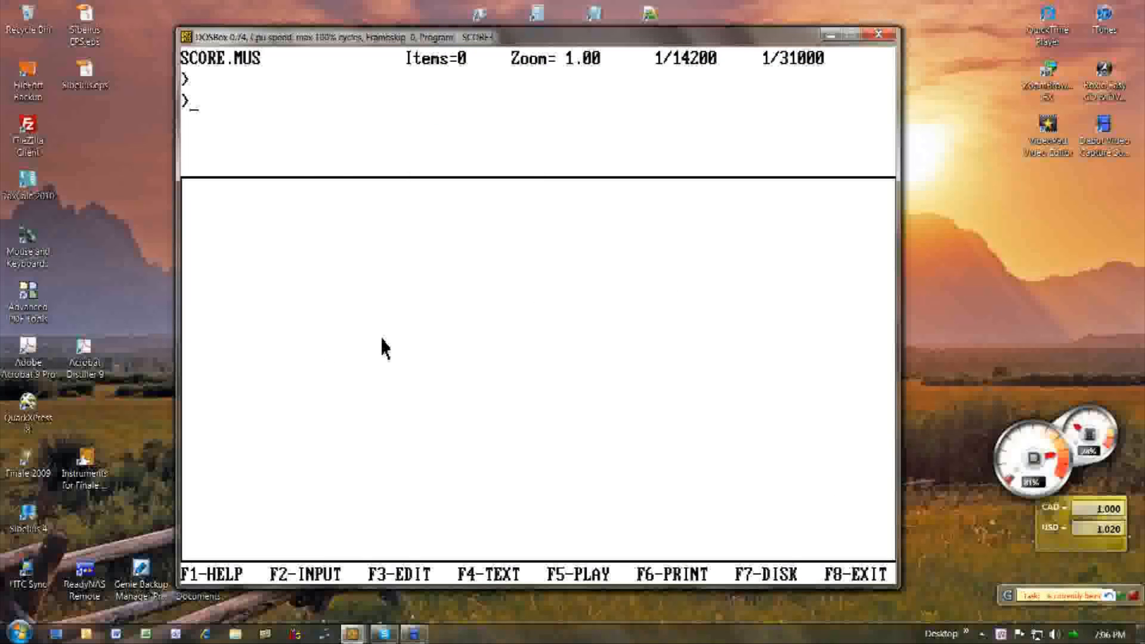
Step: Use the general menu's Window command to switch to the second of the two Trumpet Descants Melodies sessions
{"action": "key", "text": "ctrl+m"}
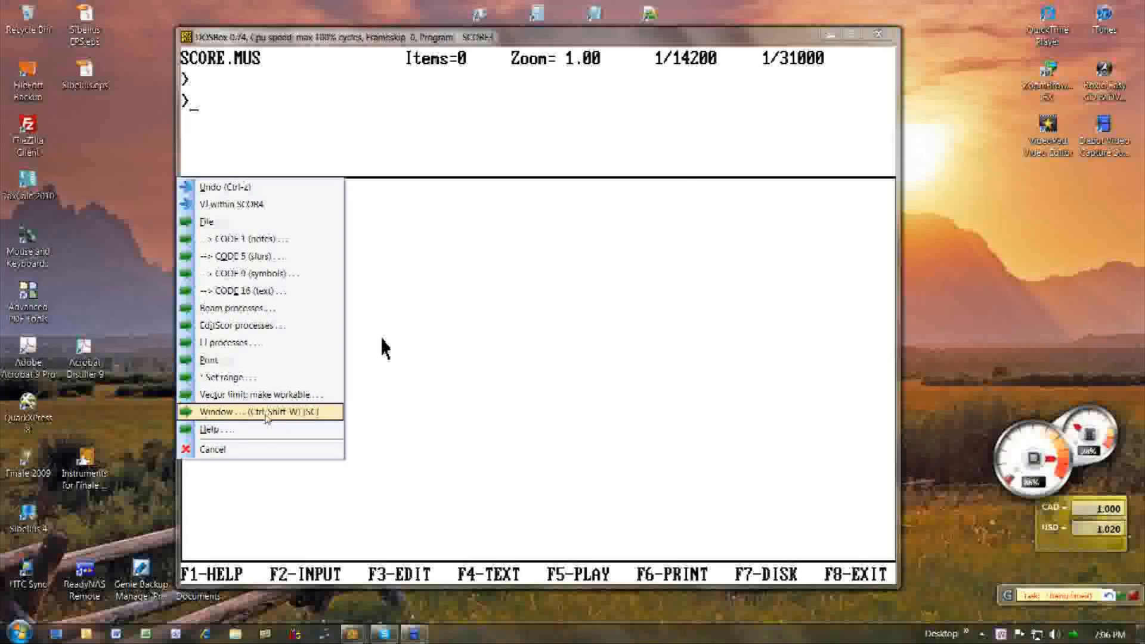
{"action": "left_click", "coordinate": [234, 413]}
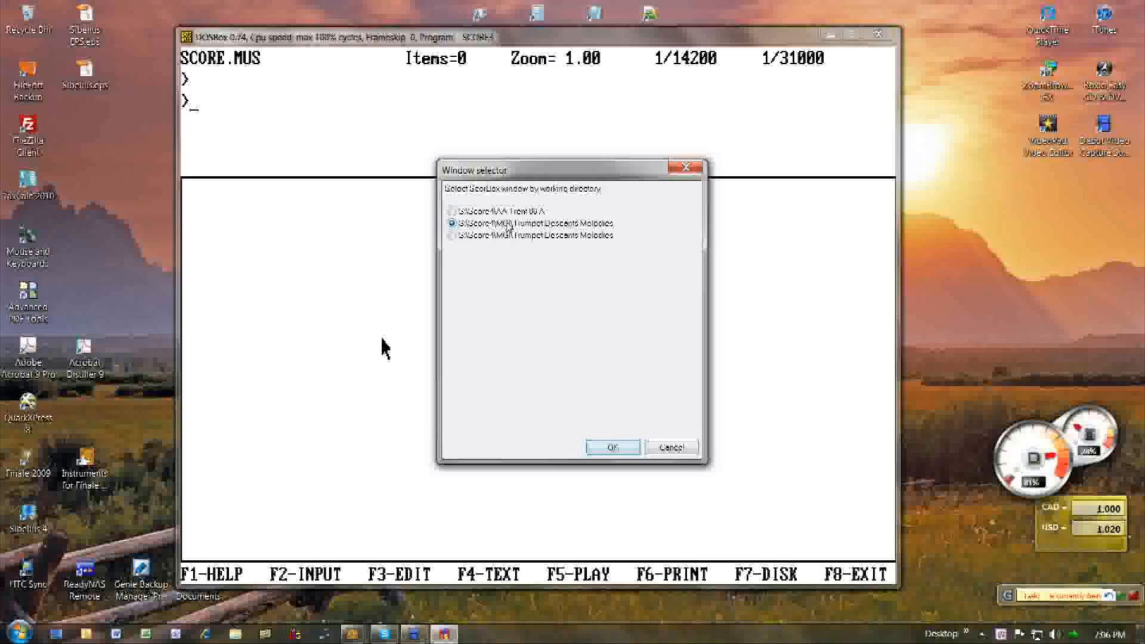
{"action": "left_click", "coordinate": [477, 237]}
{"action": "left_click", "coordinate": [489, 213]}
{"action": "left_click", "coordinate": [474, 237]}
{"action": "left_click", "coordinate": [613, 447]}
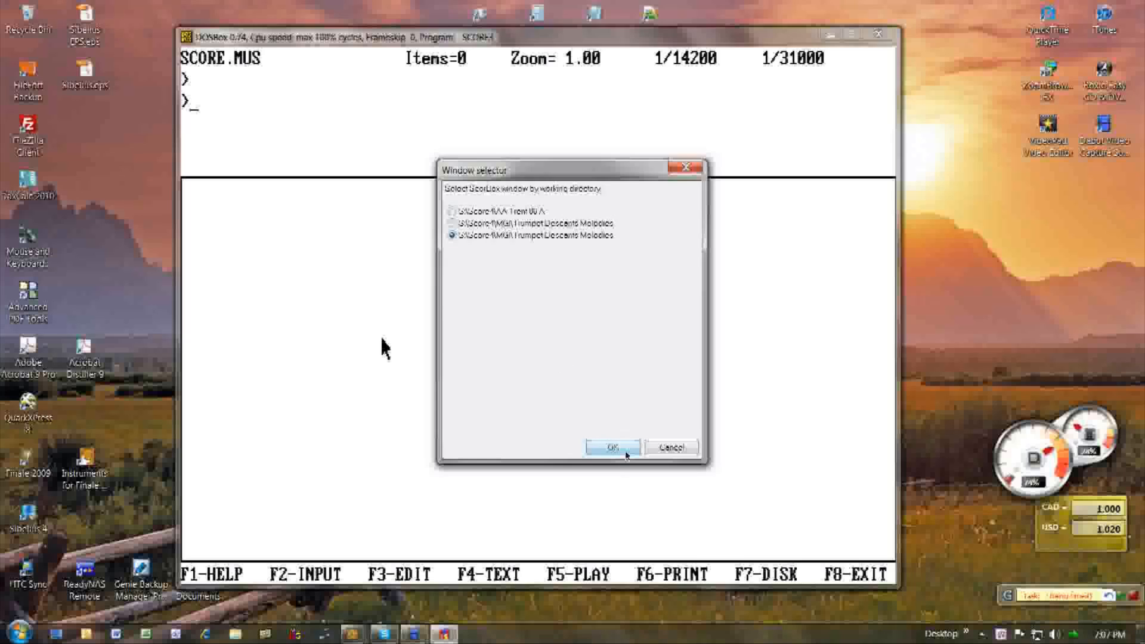
Step: List the files in the session's working directory and load trp116a
{"action": "type", "text": "dir"}
{"action": "key", "text": "Return"}
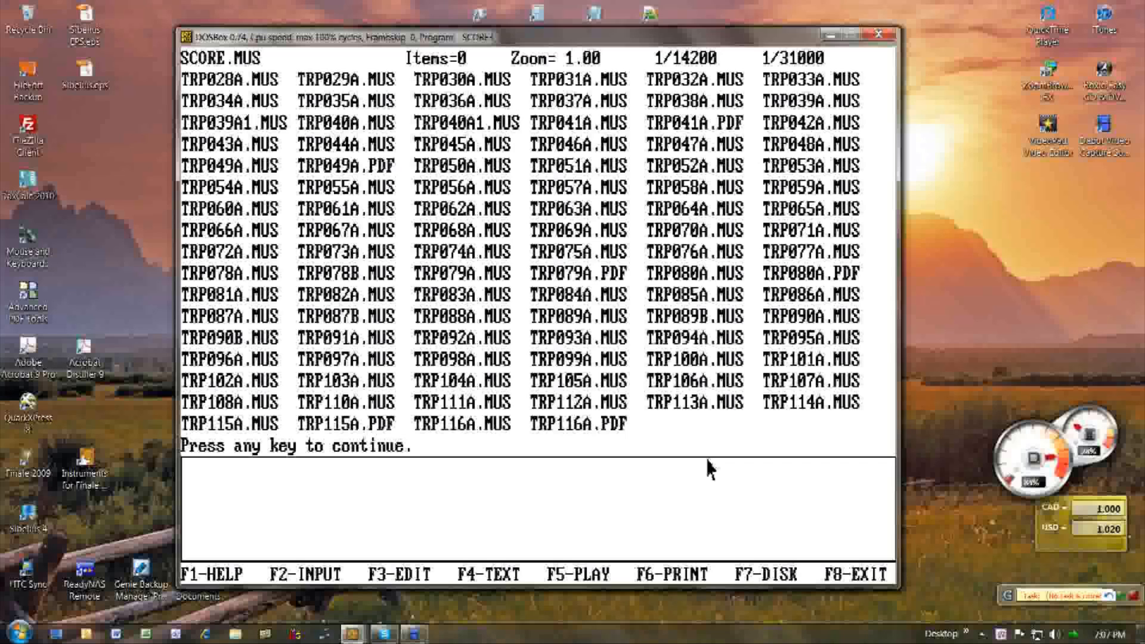
{"action": "key", "text": "space"}
{"action": "type", "text": "g t"}
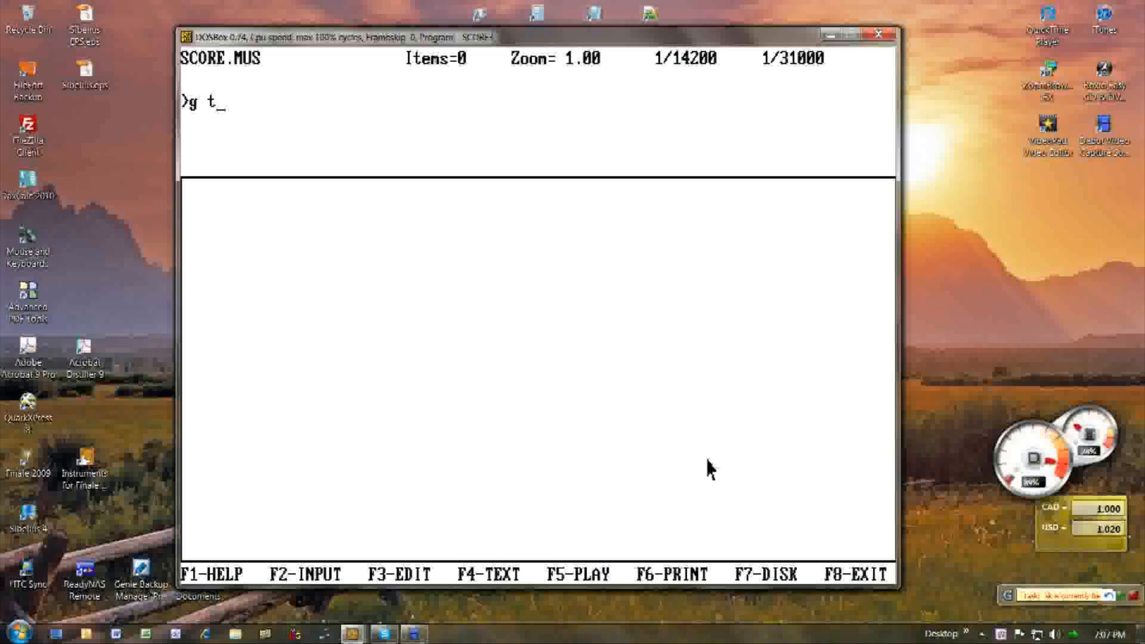
{"action": "type", "text": "rp116a"}
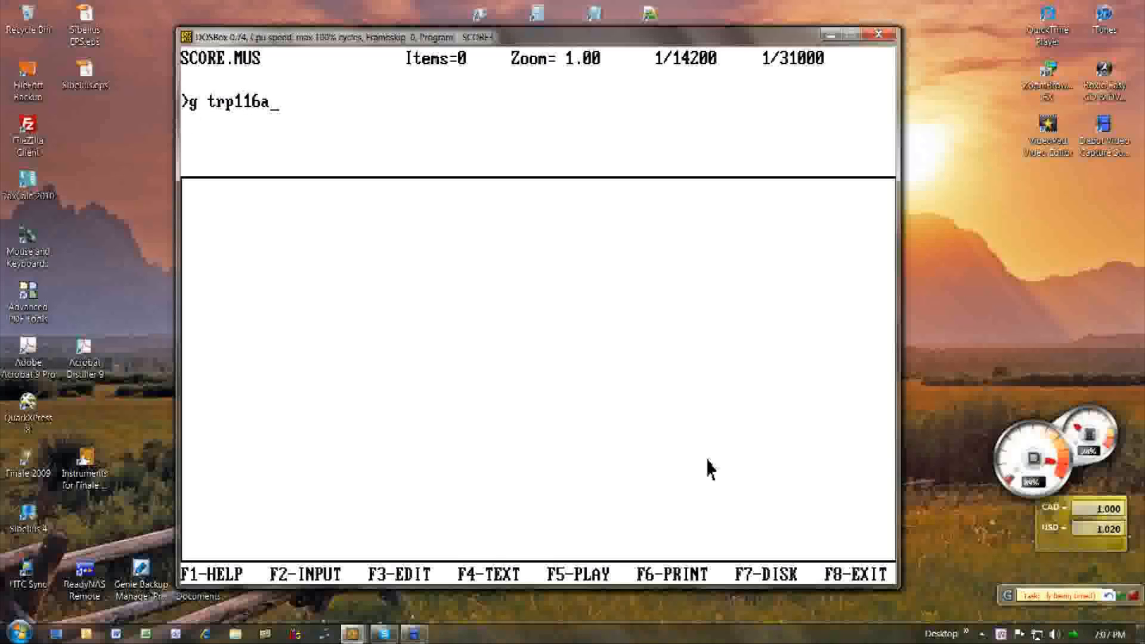
{"action": "key", "text": "Return"}
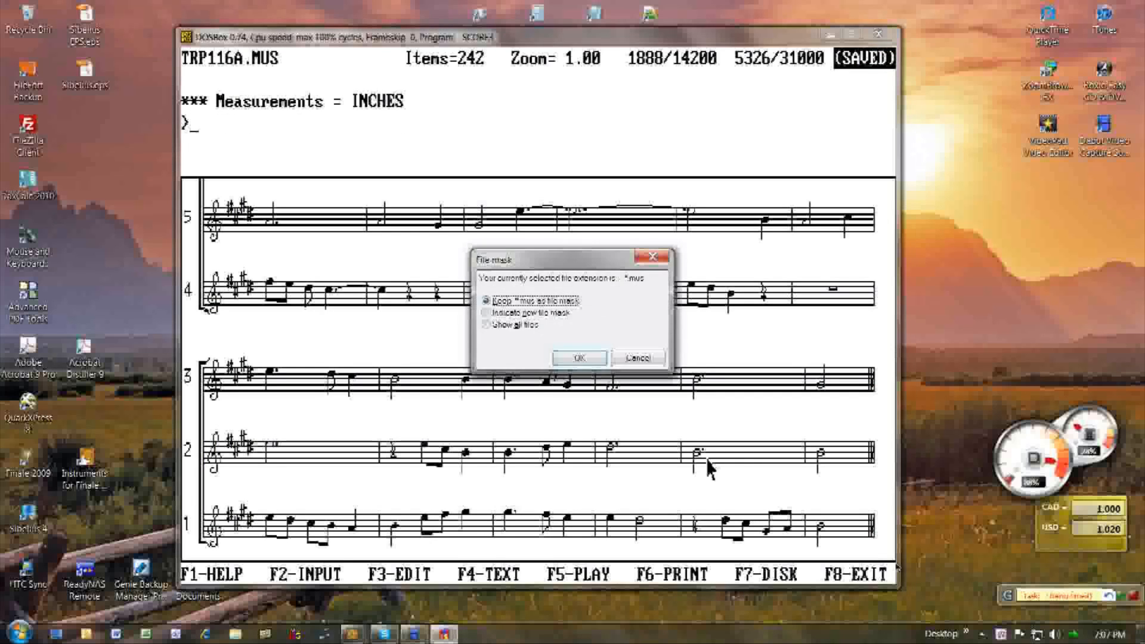
Step: Load TRP083A.MUS from the Trumpet Descants Melodies folder, keeping *.mus as the file mask
{"action": "left_click", "coordinate": [580, 357]}
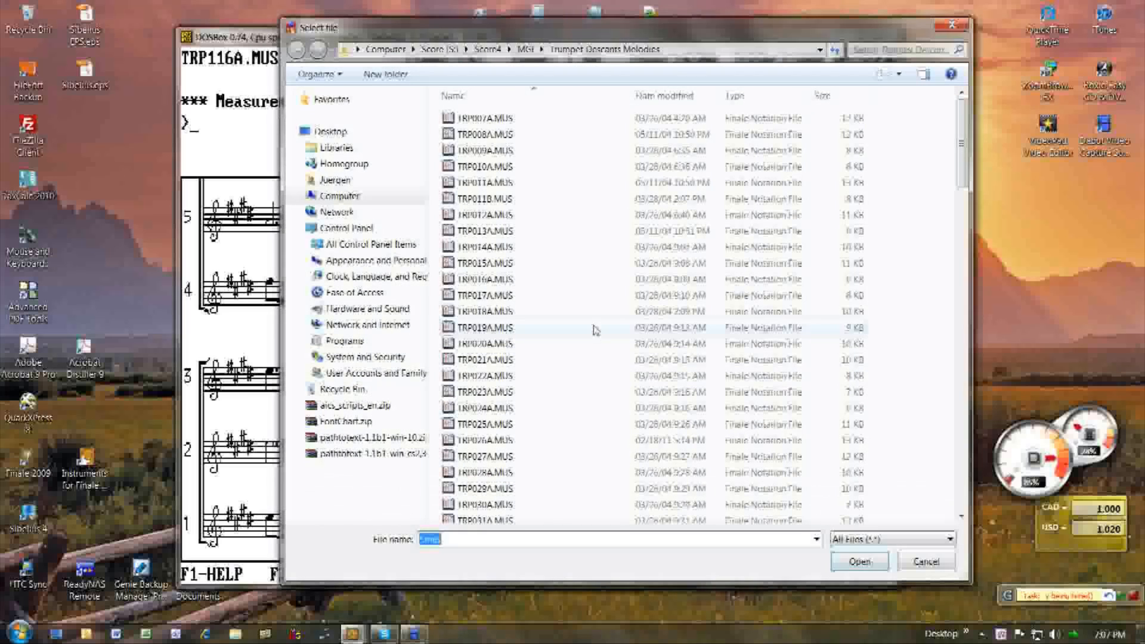
{"action": "left_click_drag", "start_coordinate": [961, 179], "coordinate": [962, 391]}
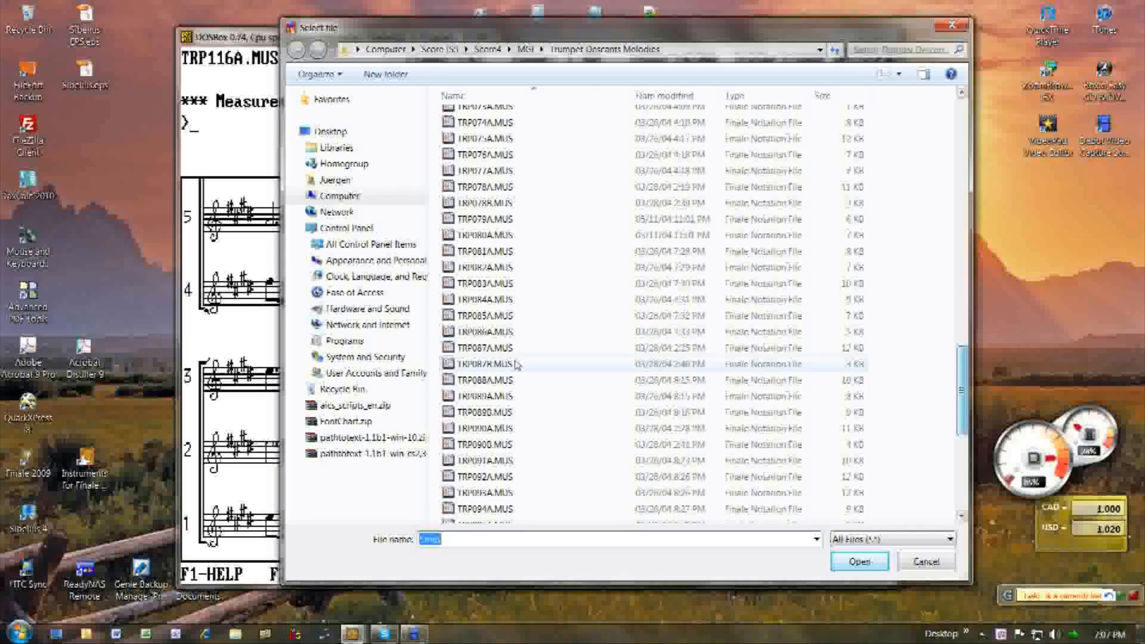
{"action": "left_click", "coordinate": [488, 284]}
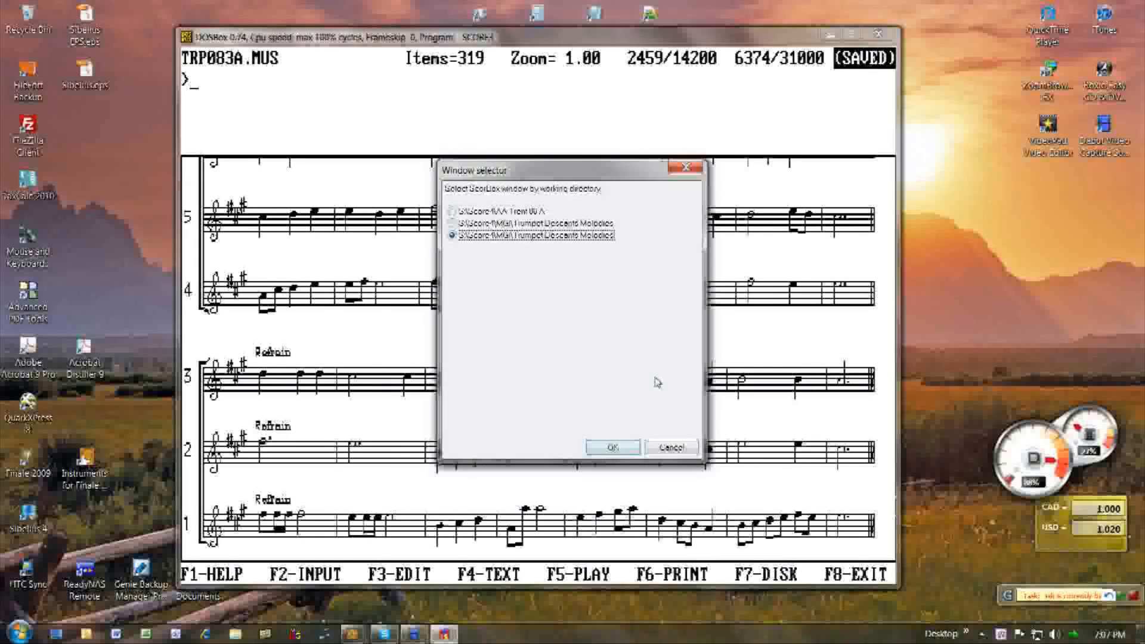
Step: Switch among the three open sessions with the Window selector, ending on the last Trumpet Descants Melodies session
{"action": "left_click", "coordinate": [507, 223]}
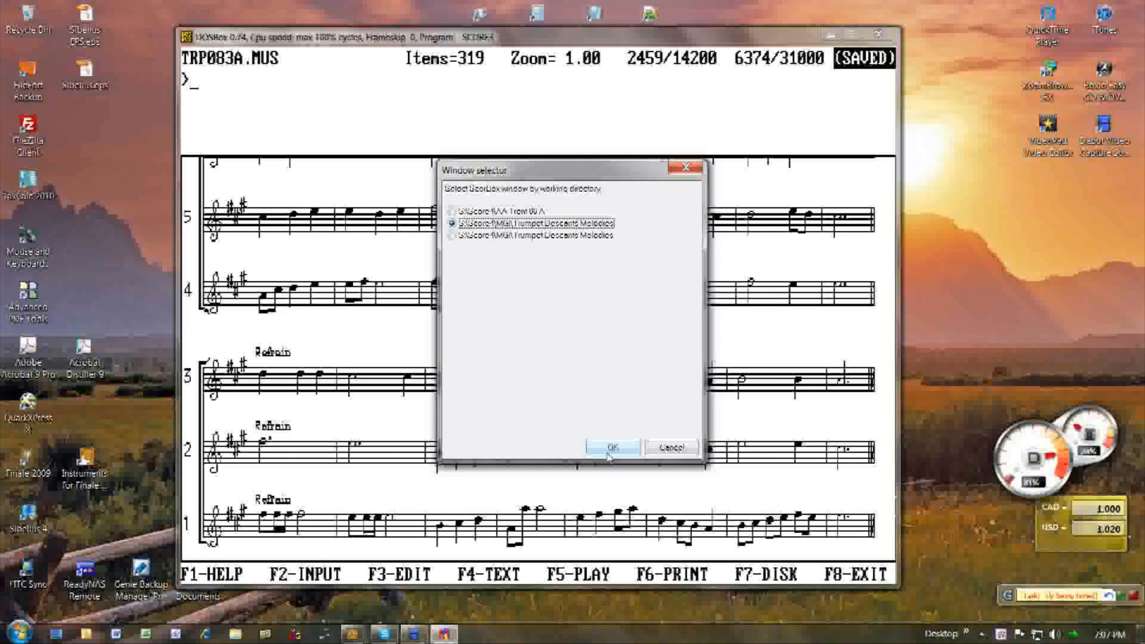
{"action": "left_click", "coordinate": [612, 448]}
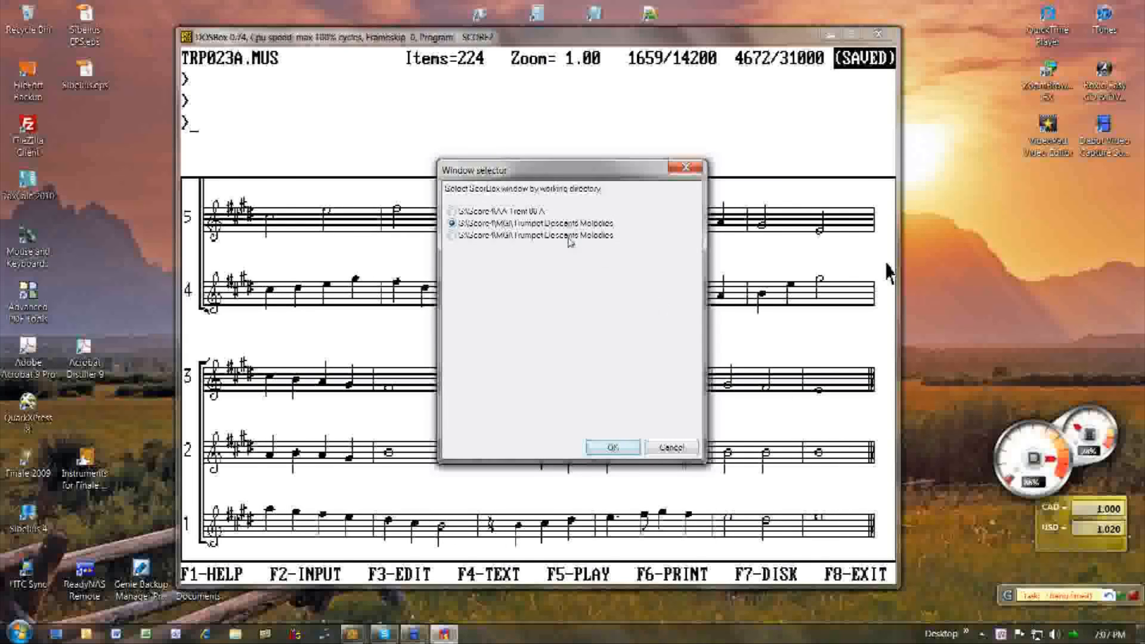
{"action": "left_click", "coordinate": [613, 447]}
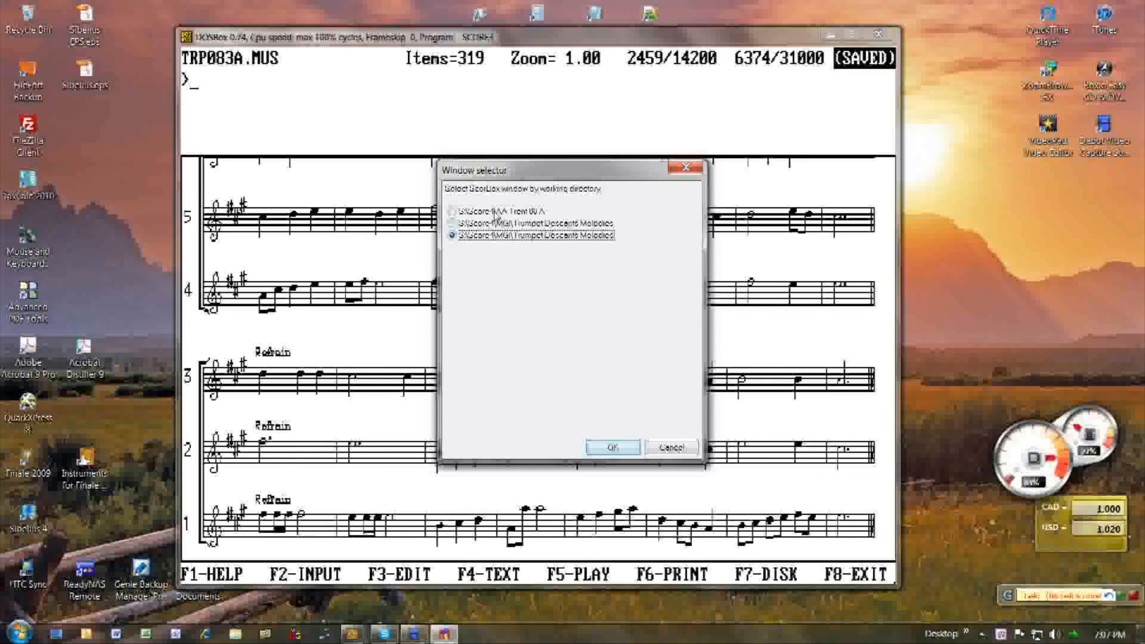
{"action": "left_click", "coordinate": [612, 447]}
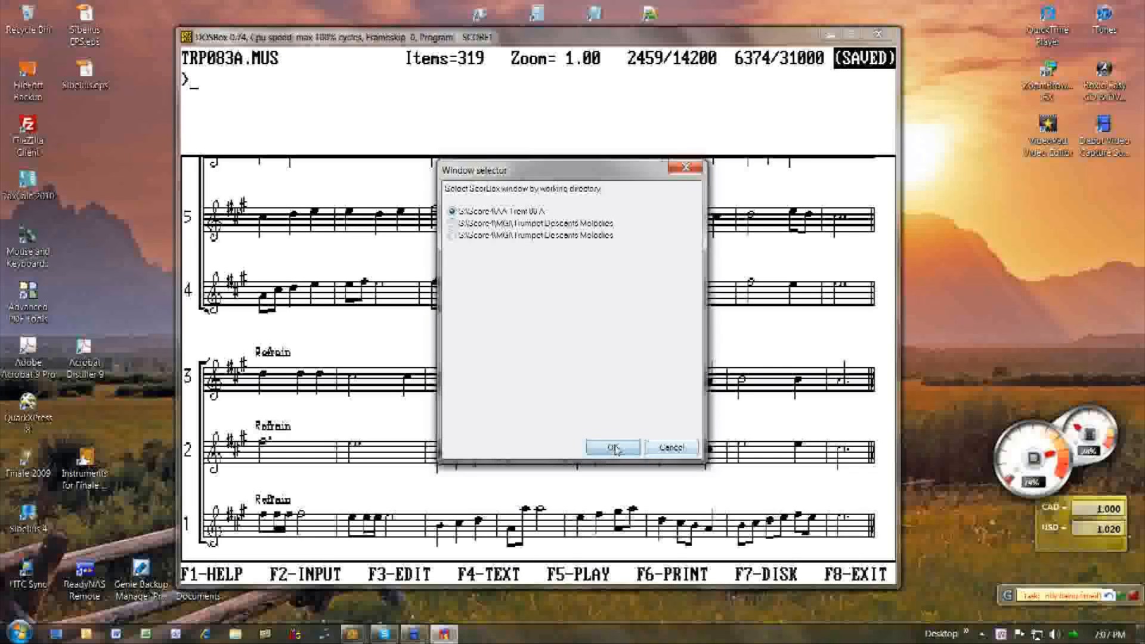
{"action": "left_click", "coordinate": [615, 447]}
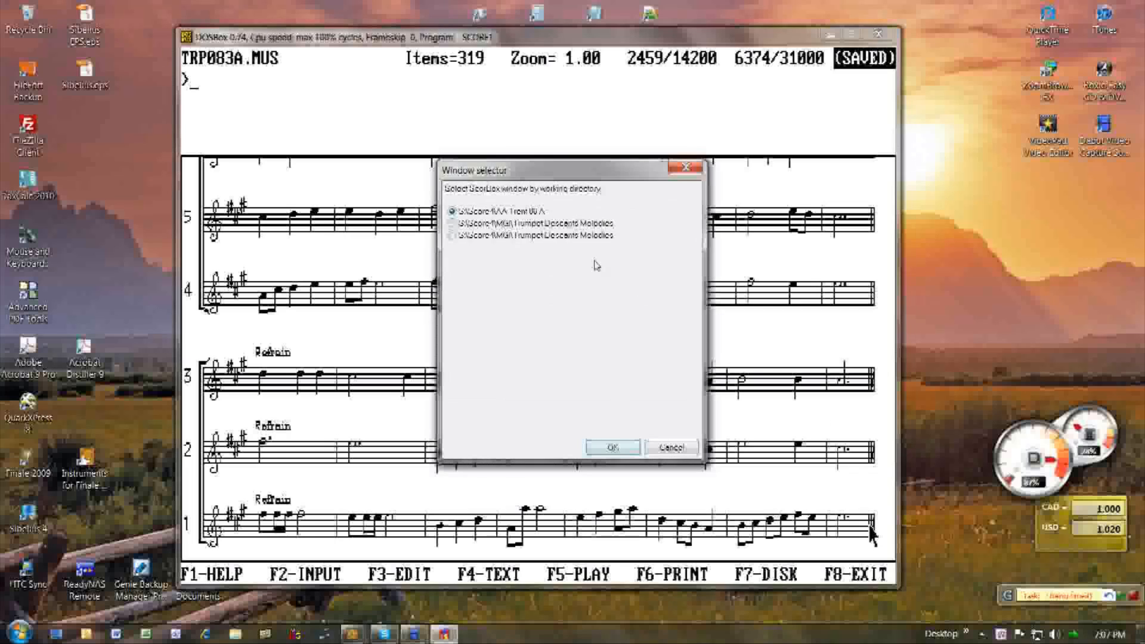
{"action": "left_click", "coordinate": [613, 447]}
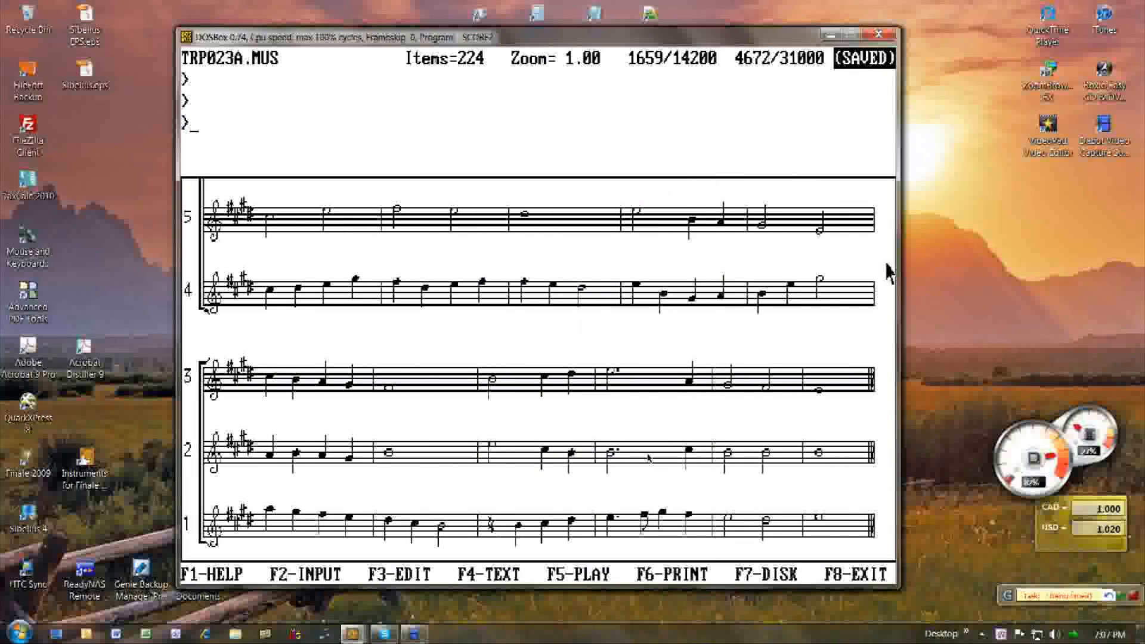
{"action": "left_click", "coordinate": [481, 236]}
{"action": "left_click", "coordinate": [613, 447]}
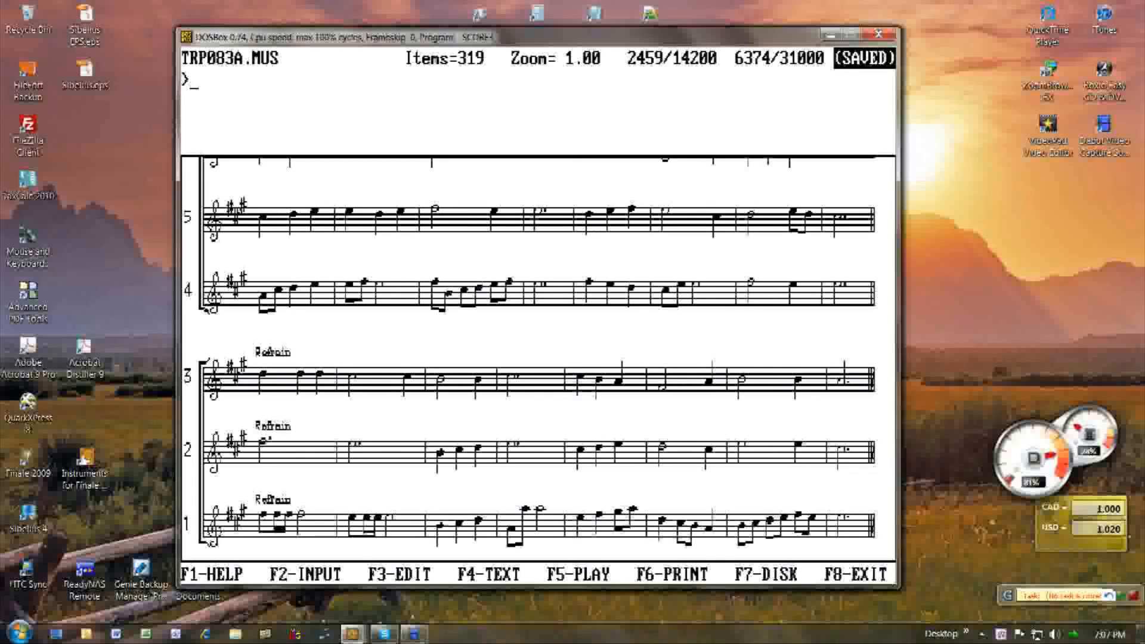
Step: Launch Score 4 with the option to start with a specific file, keeping *.mus as the file mask
{"action": "key", "text": "ctrl+alt+s"}
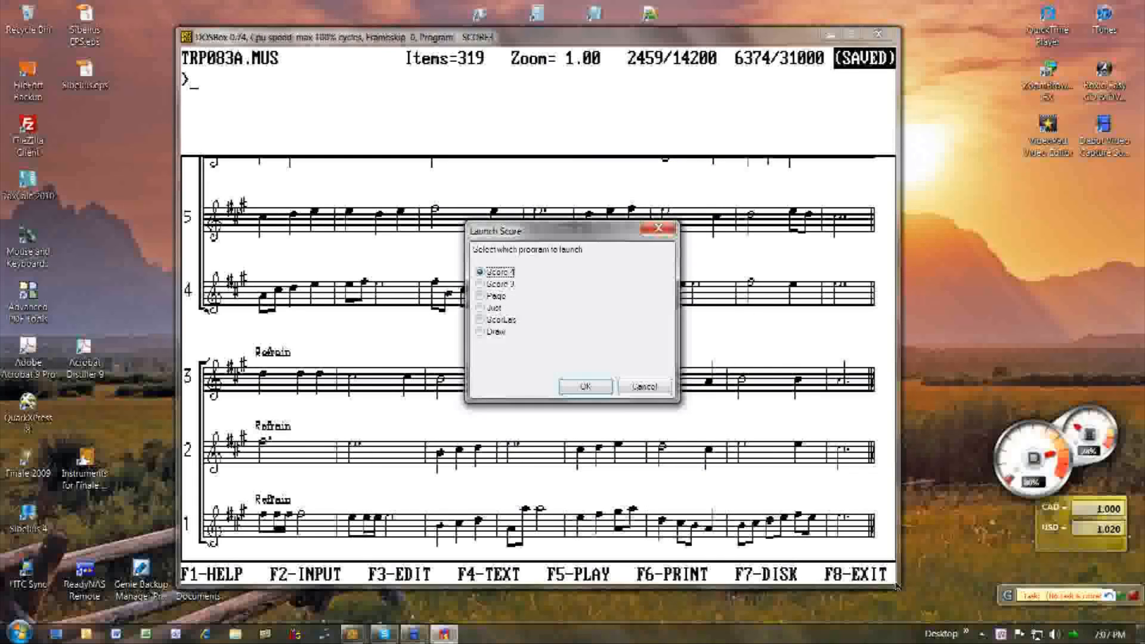
{"action": "key", "text": "Return"}
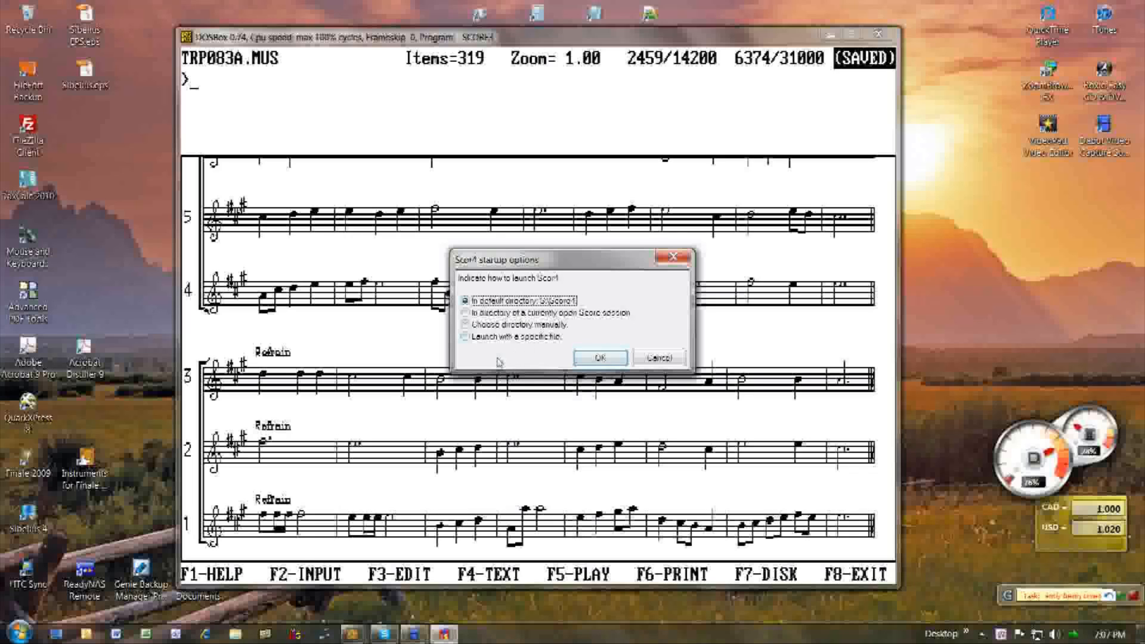
{"action": "left_click", "coordinate": [509, 338]}
{"action": "left_click", "coordinate": [589, 364]}
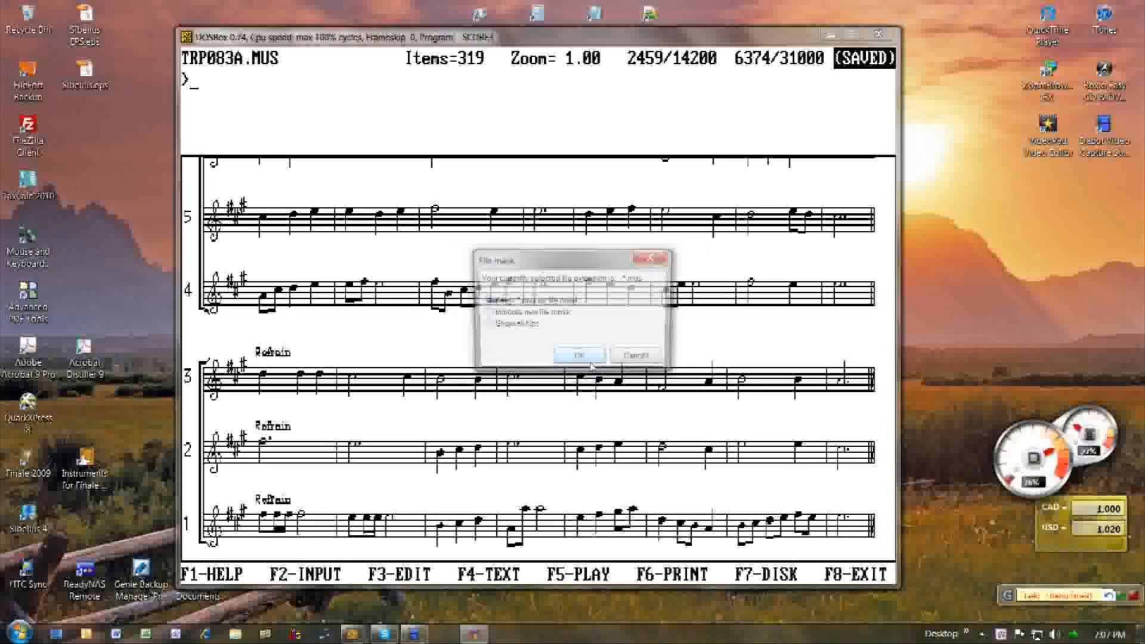
{"action": "left_click", "coordinate": [576, 359]}
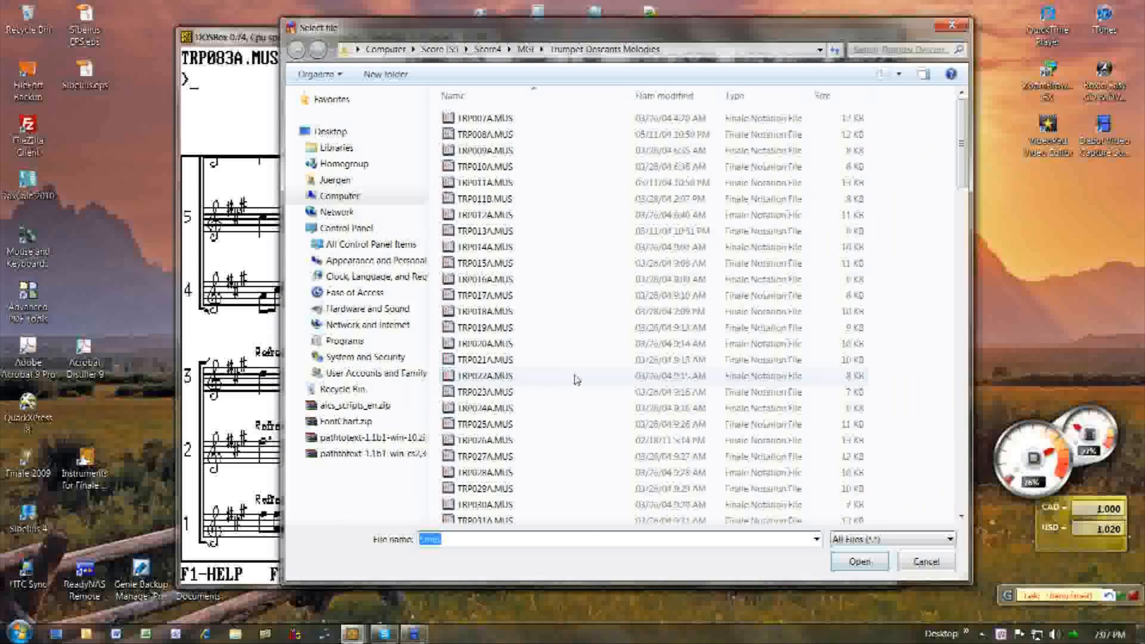
Step: Select 01.MUS in the zzz complete backup folder on the G: drive as the file for the new session
{"action": "left_click", "coordinate": [300, 195]}
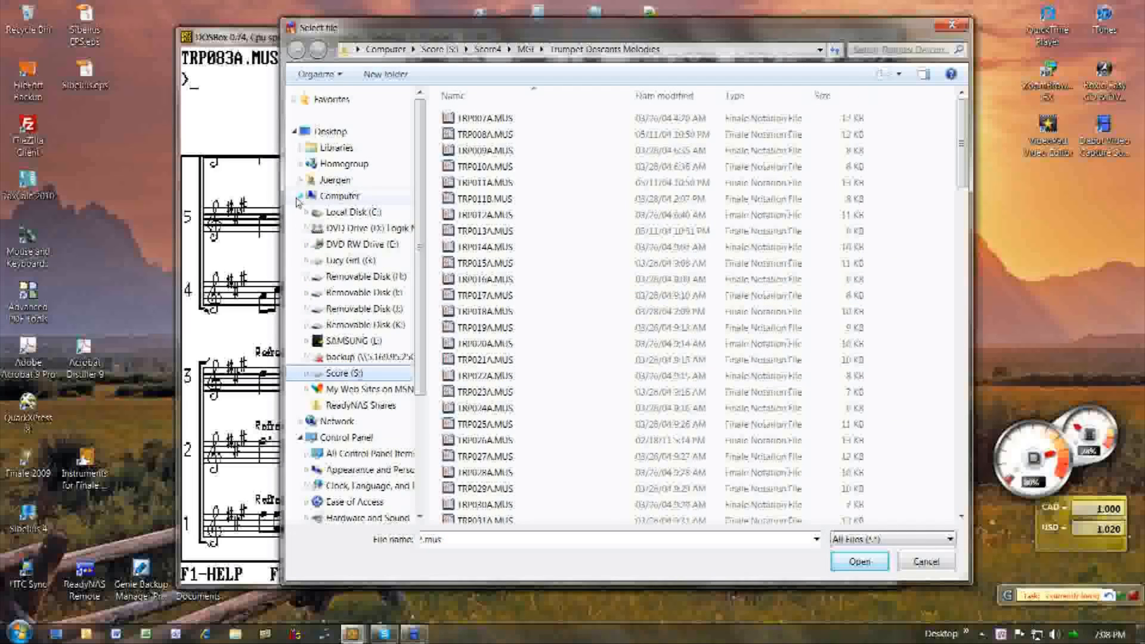
{"action": "left_click", "coordinate": [322, 262]}
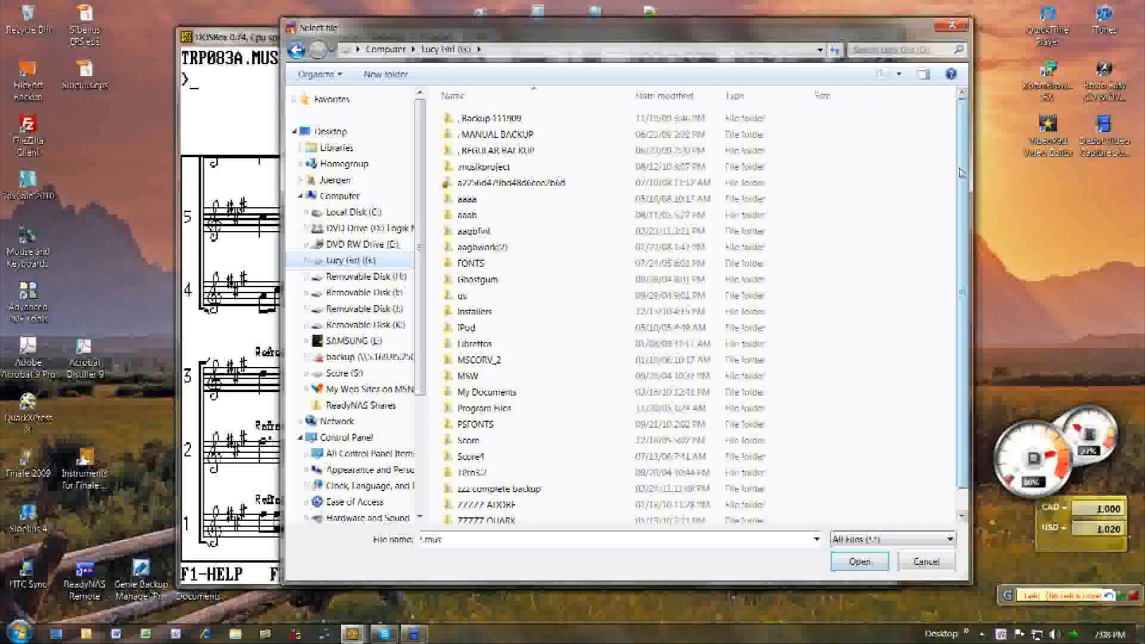
{"action": "scroll", "coordinate": [958, 173], "scroll_direction": "down", "scroll_amount": 1}
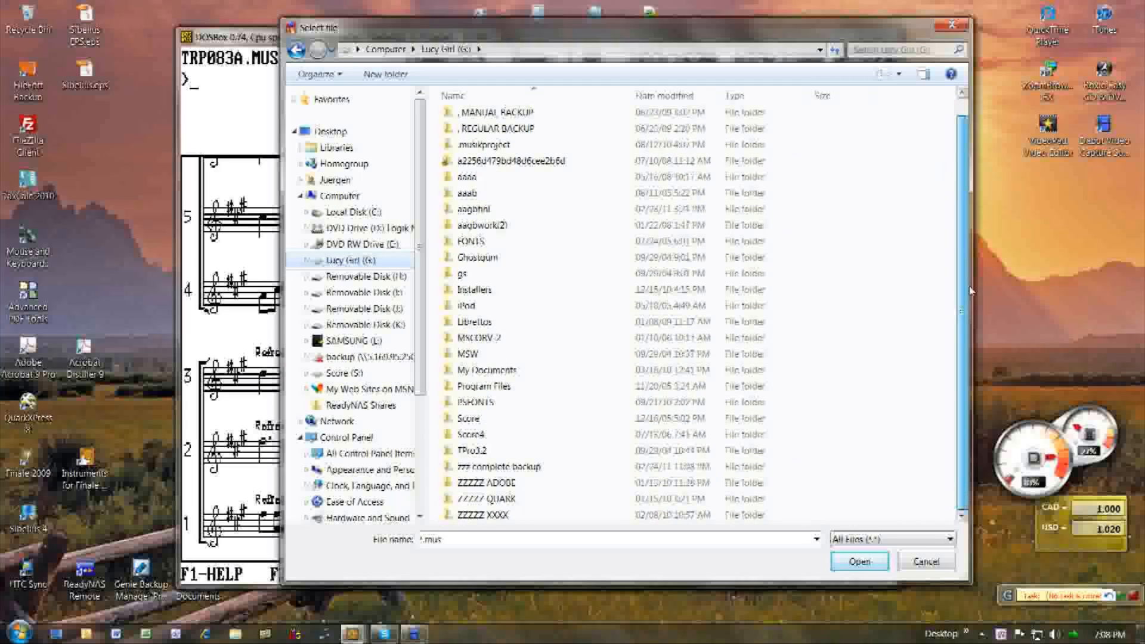
{"action": "double_click", "coordinate": [498, 467]}
{"action": "left_click_drag", "start_coordinate": [961, 197], "coordinate": [961, 394]}
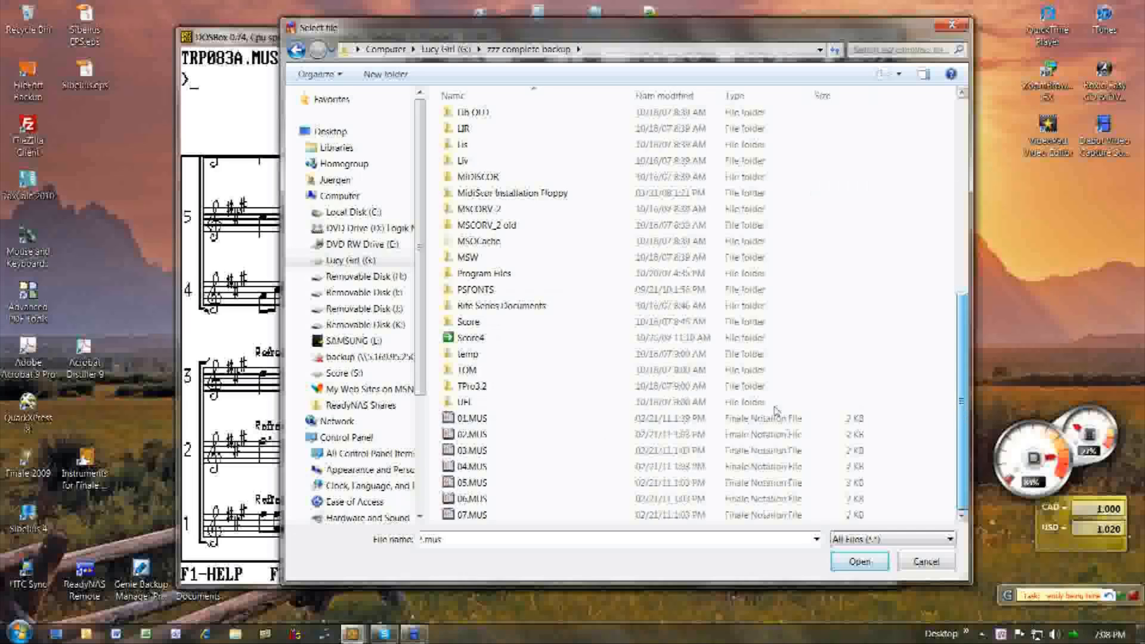
{"action": "double_click", "coordinate": [473, 419]}
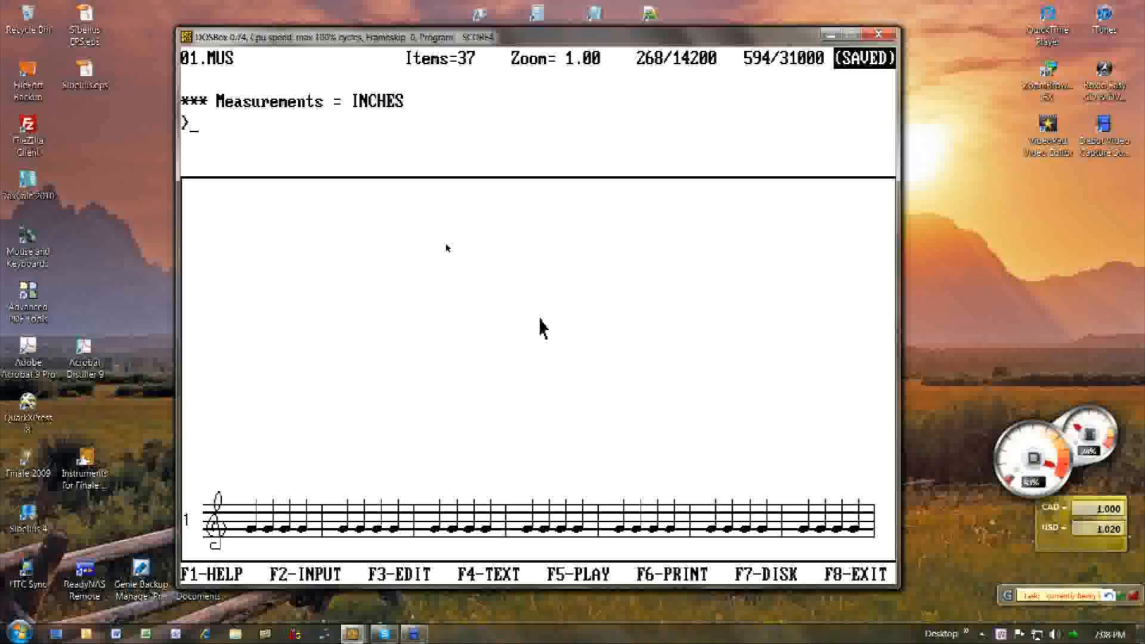
Step: Launch another Score 4 session with a specific file, keeping *.mus as the mask and choosing JUNK.MUS in the LIB folder on the C: drive
{"action": "left_click", "coordinate": [487, 337]}
{"action": "left_click", "coordinate": [591, 356]}
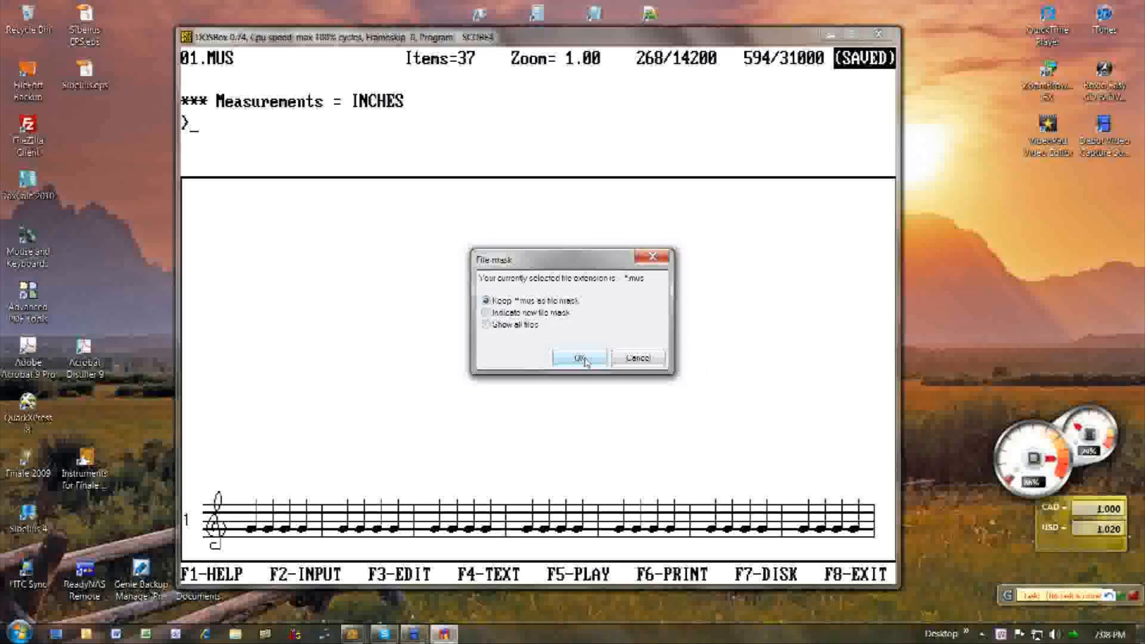
{"action": "left_click", "coordinate": [584, 359]}
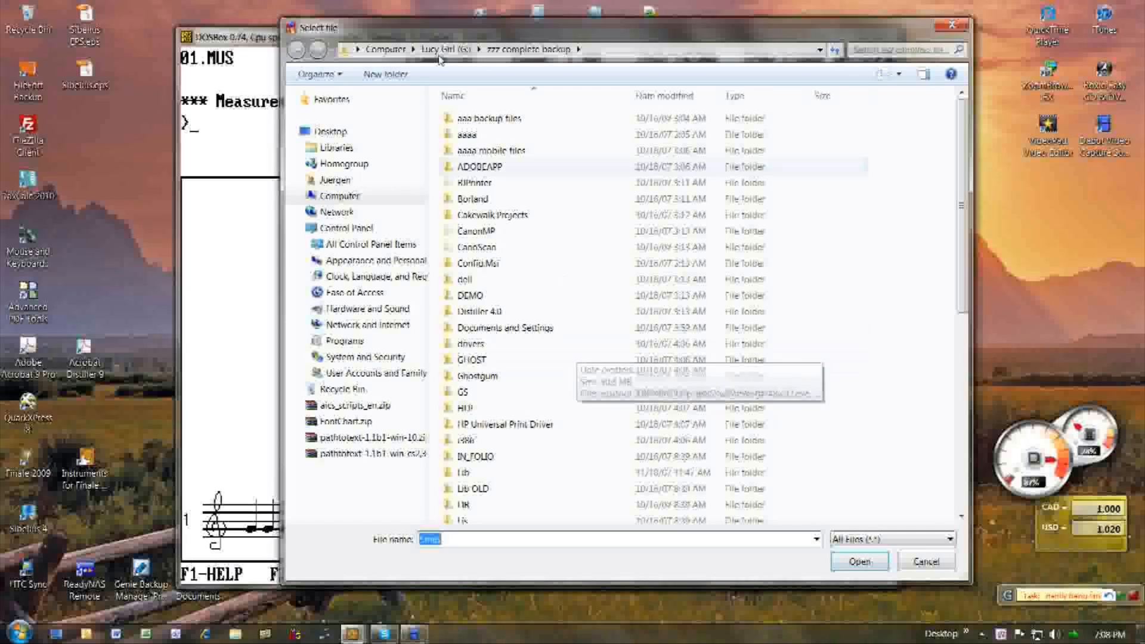
{"action": "left_click", "coordinate": [301, 201]}
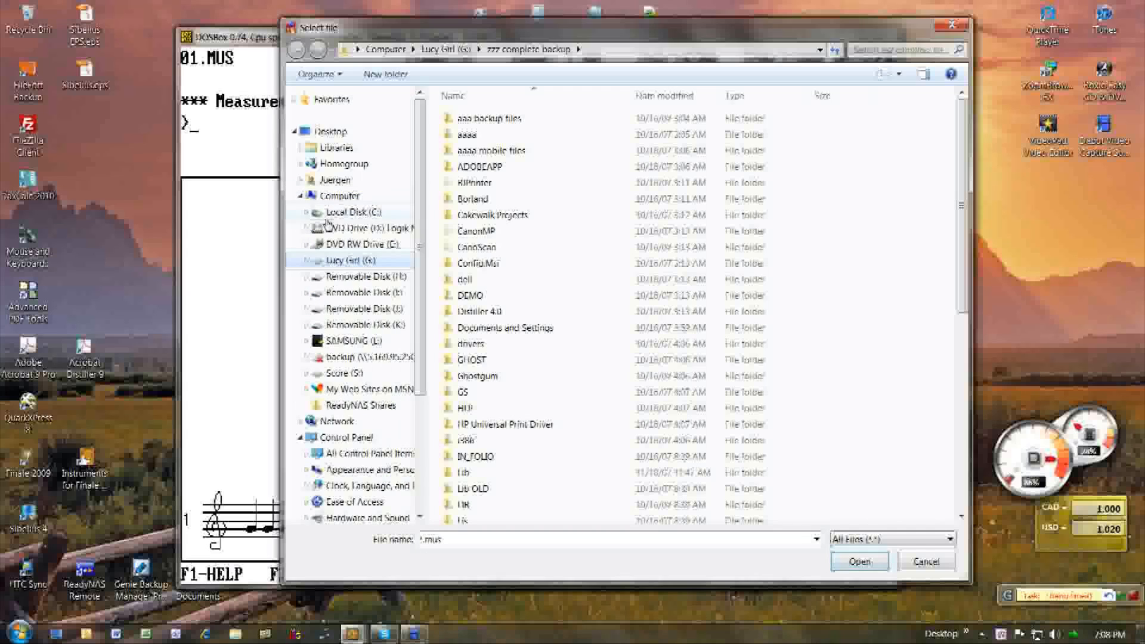
{"action": "left_click", "coordinate": [334, 212]}
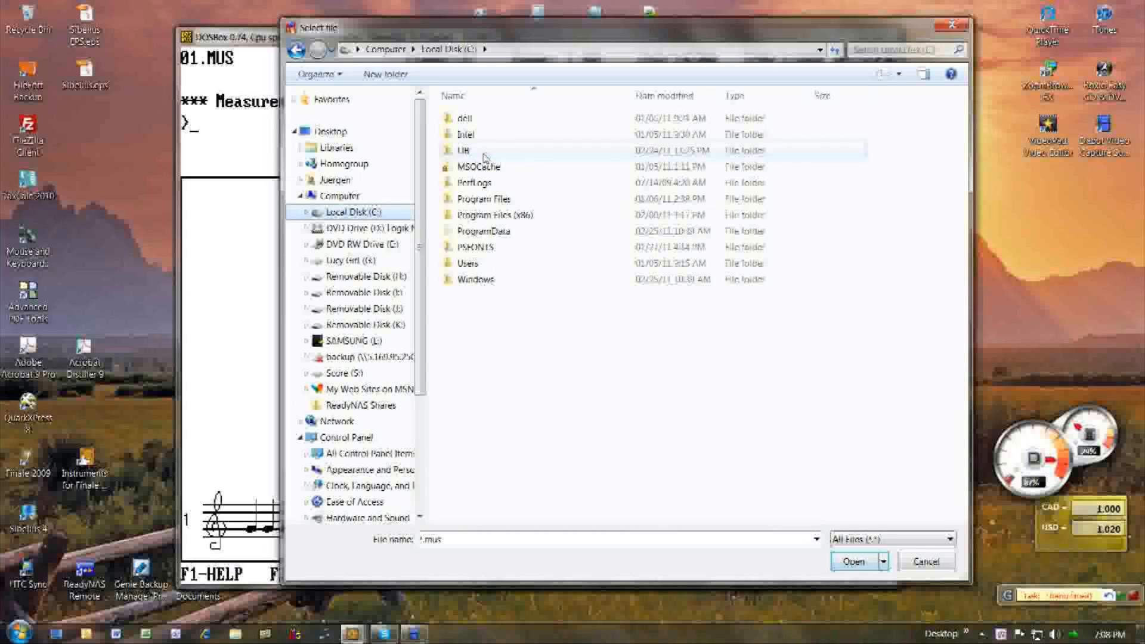
{"action": "double_click", "coordinate": [475, 151]}
{"action": "left_click", "coordinate": [448, 127]}
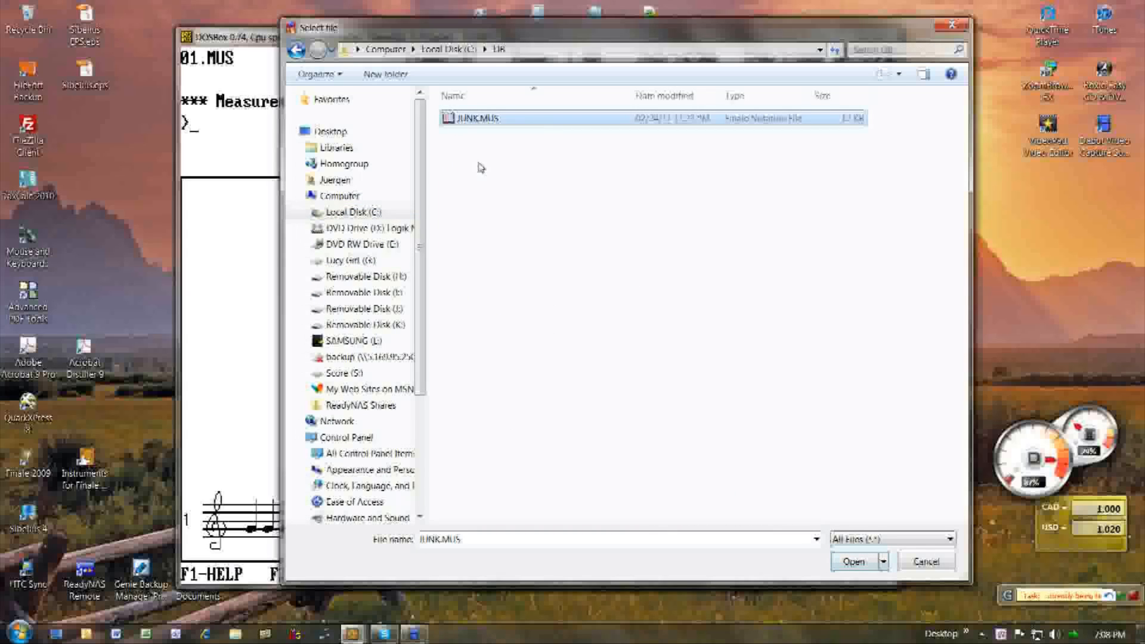
{"action": "left_click", "coordinate": [853, 561]}
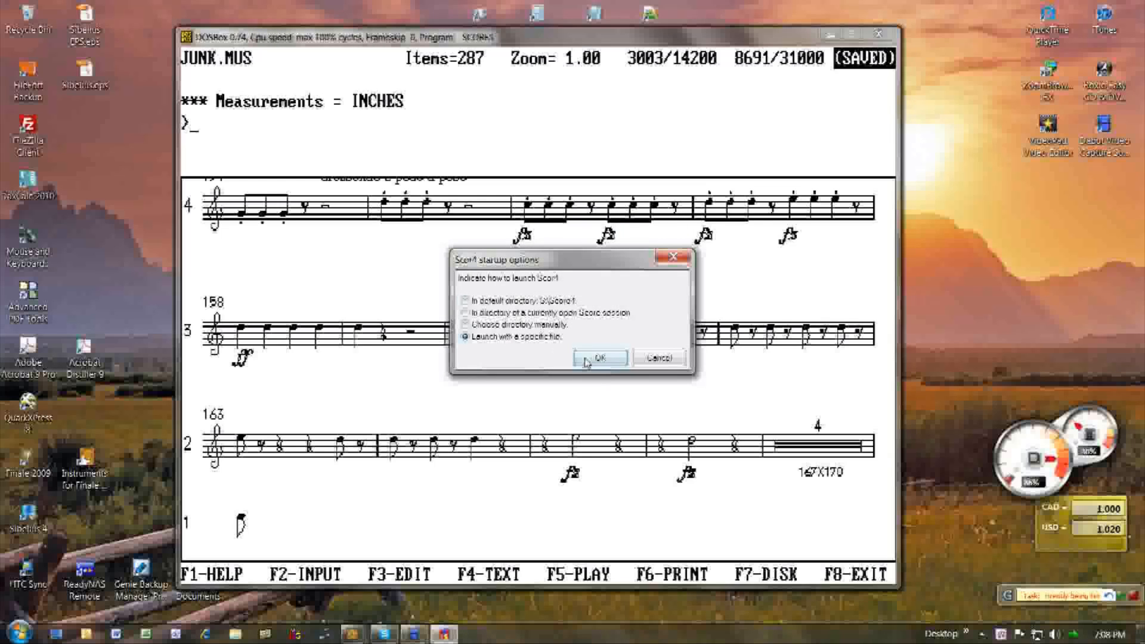
Step: Launch Score 4 with SELKFUG1.MUS from the AAA S Drive\Score4 folder on the SAMSUNG (L:) drive, keeping the *.mus mask
{"action": "left_click", "coordinate": [585, 359]}
{"action": "left_click", "coordinate": [580, 359]}
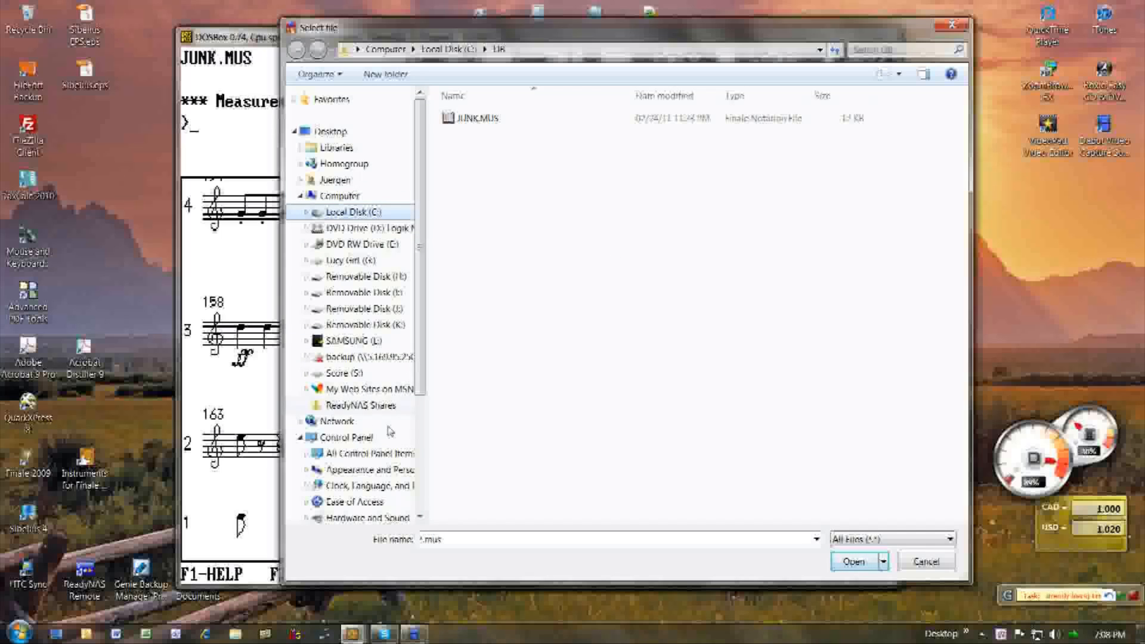
{"action": "left_click", "coordinate": [354, 341]}
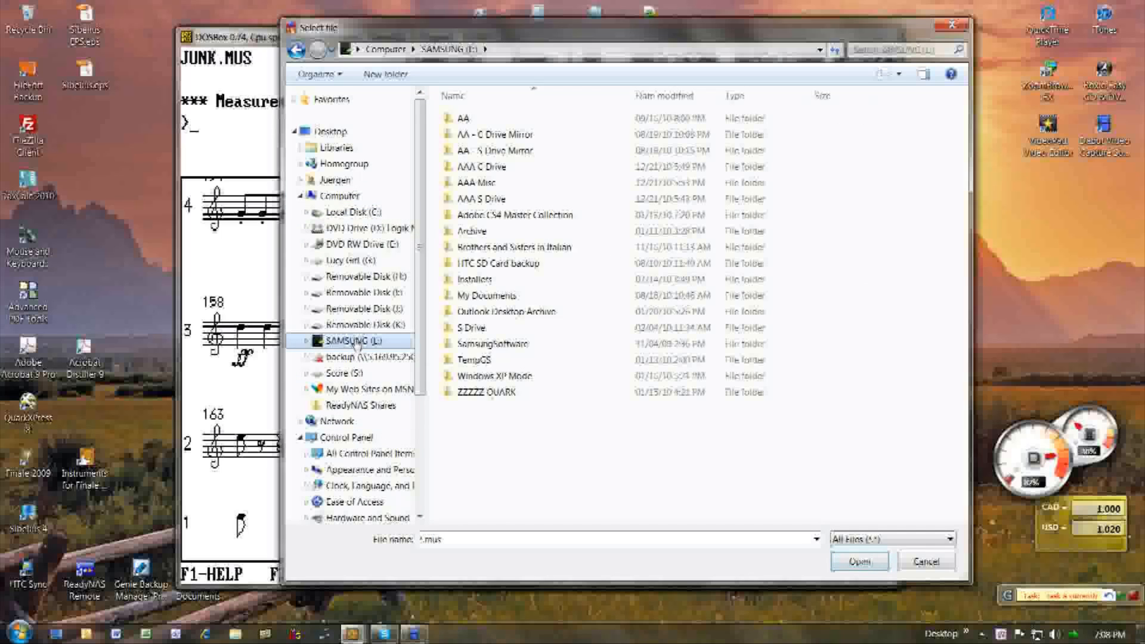
{"action": "left_click", "coordinate": [479, 200]}
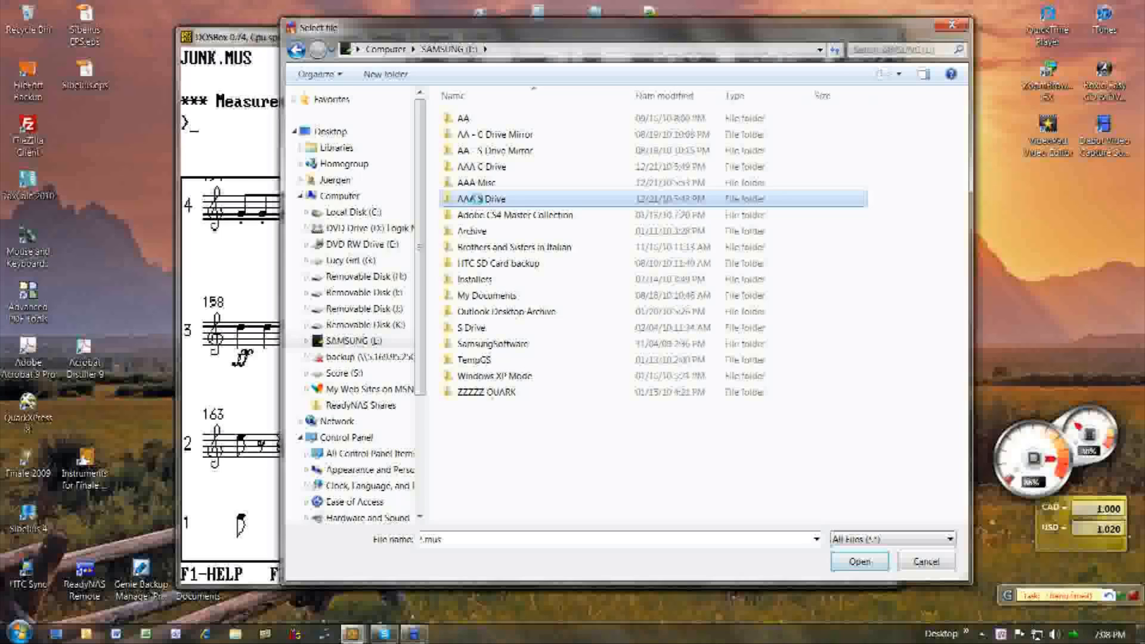
{"action": "double_click", "coordinate": [479, 200]}
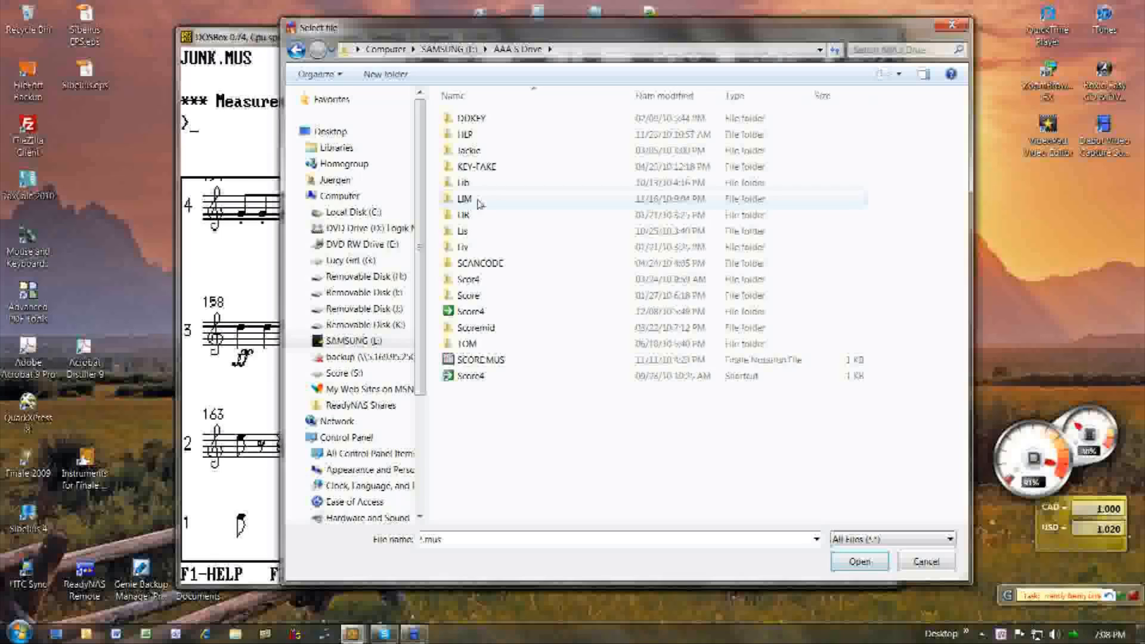
{"action": "double_click", "coordinate": [448, 312]}
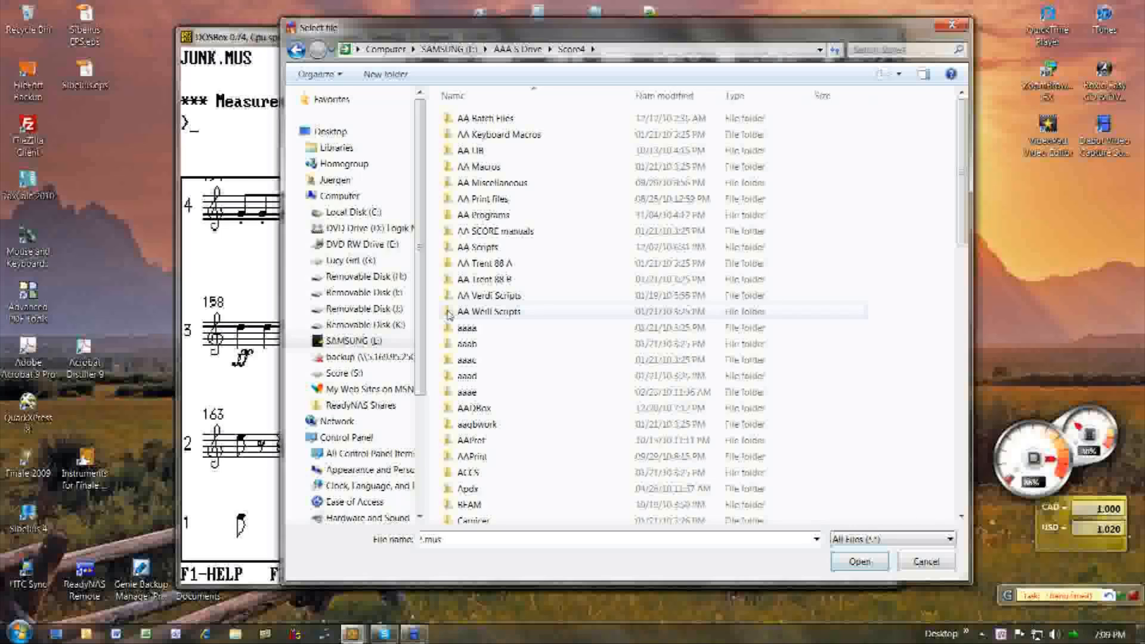
{"action": "left_click_drag", "start_coordinate": [962, 167], "coordinate": [961, 438]}
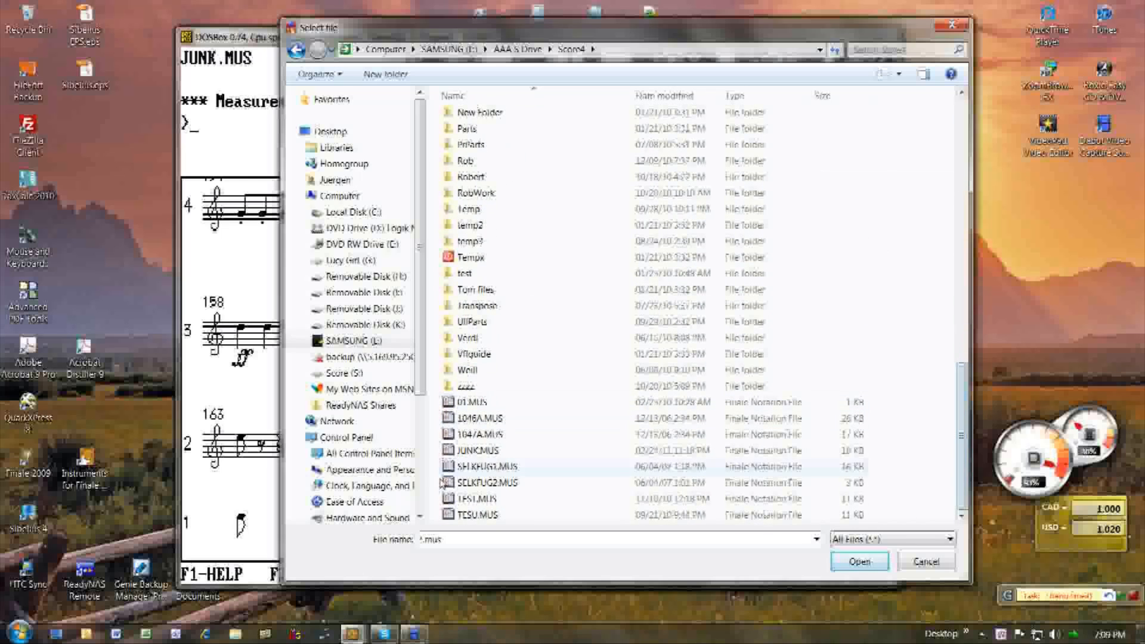
{"action": "double_click", "coordinate": [471, 467]}
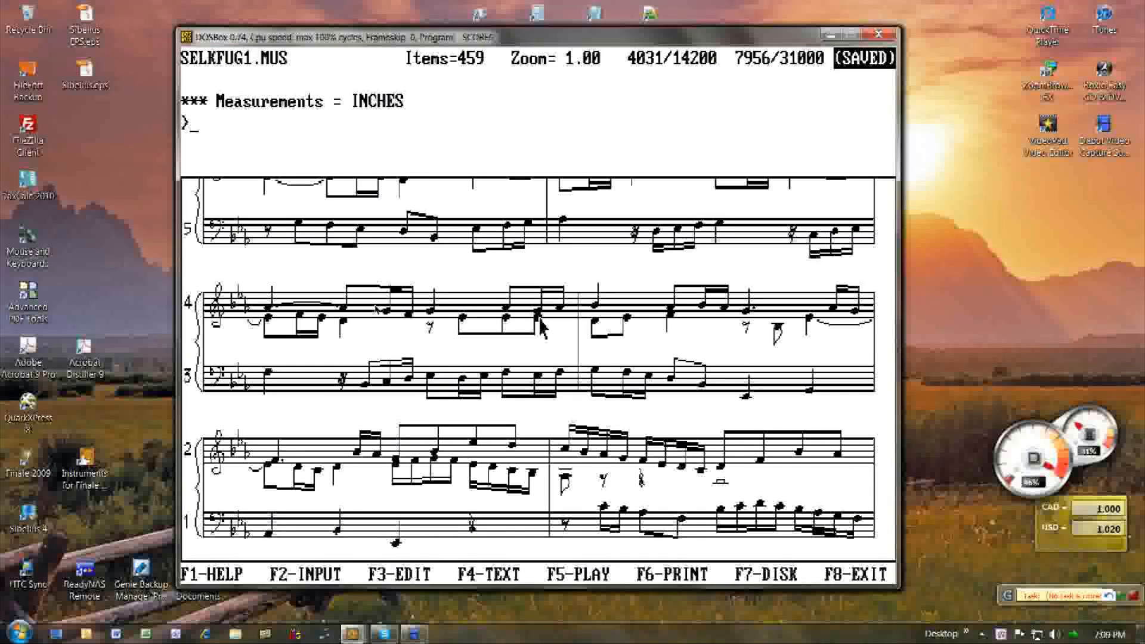
Step: Review the open sessions, switch to the G:\zzz complete backup session with the Window selector, and check its disk path
{"action": "mouse_move", "coordinate": [353, 636]}
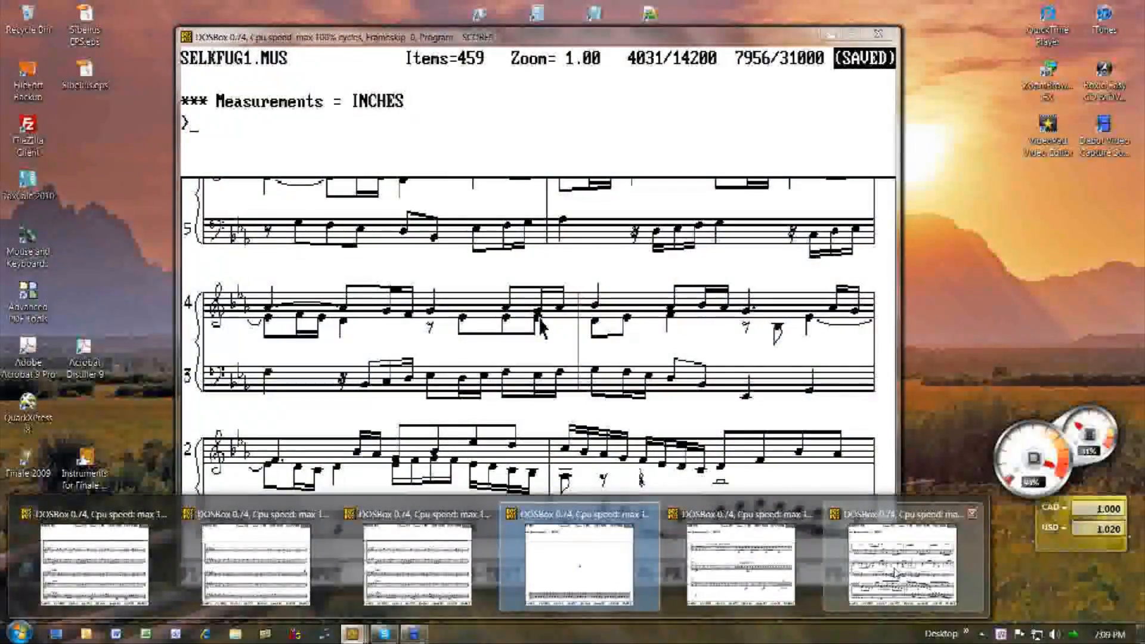
{"action": "left_click", "coordinate": [894, 572]}
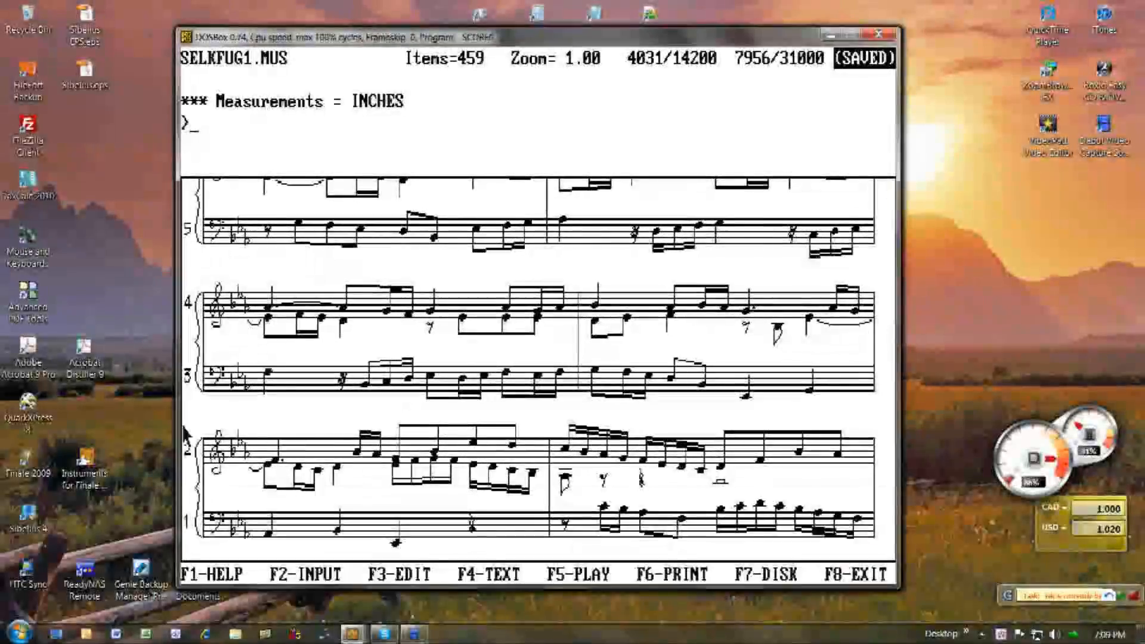
{"action": "right_click", "coordinate": [477, 421]}
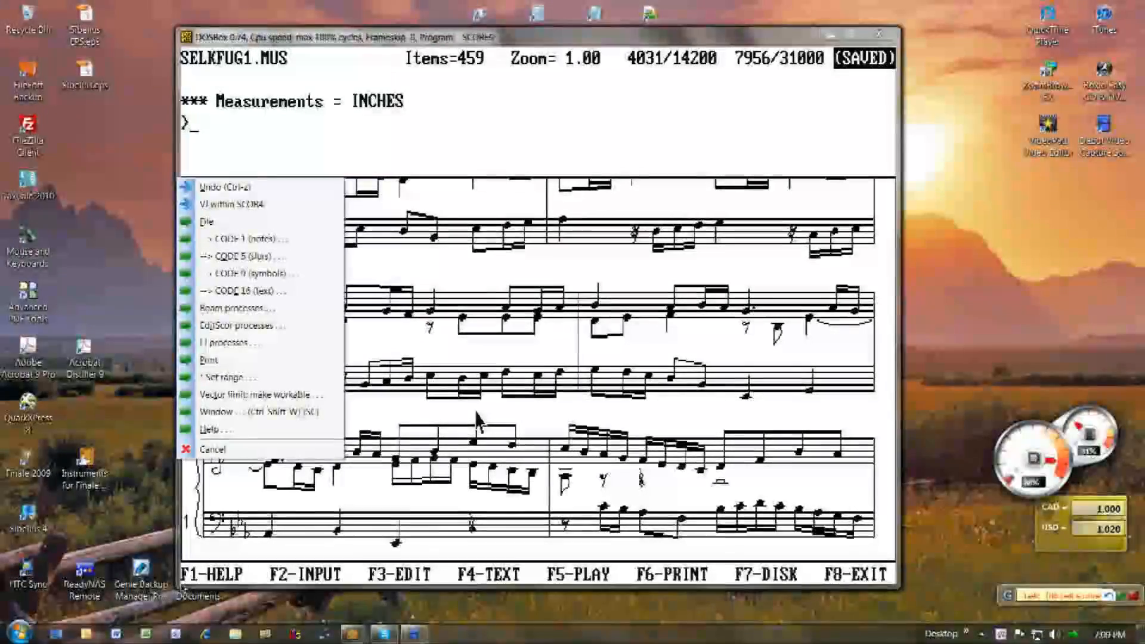
{"action": "left_click", "coordinate": [249, 412]}
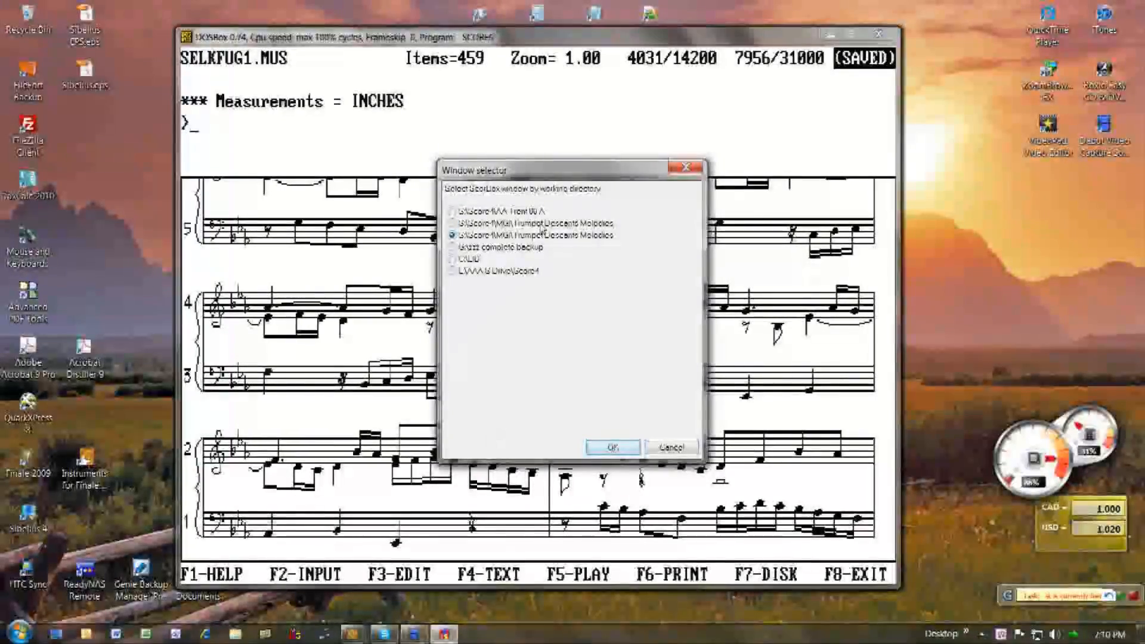
{"action": "left_click", "coordinate": [471, 226]}
{"action": "left_click", "coordinate": [474, 248]}
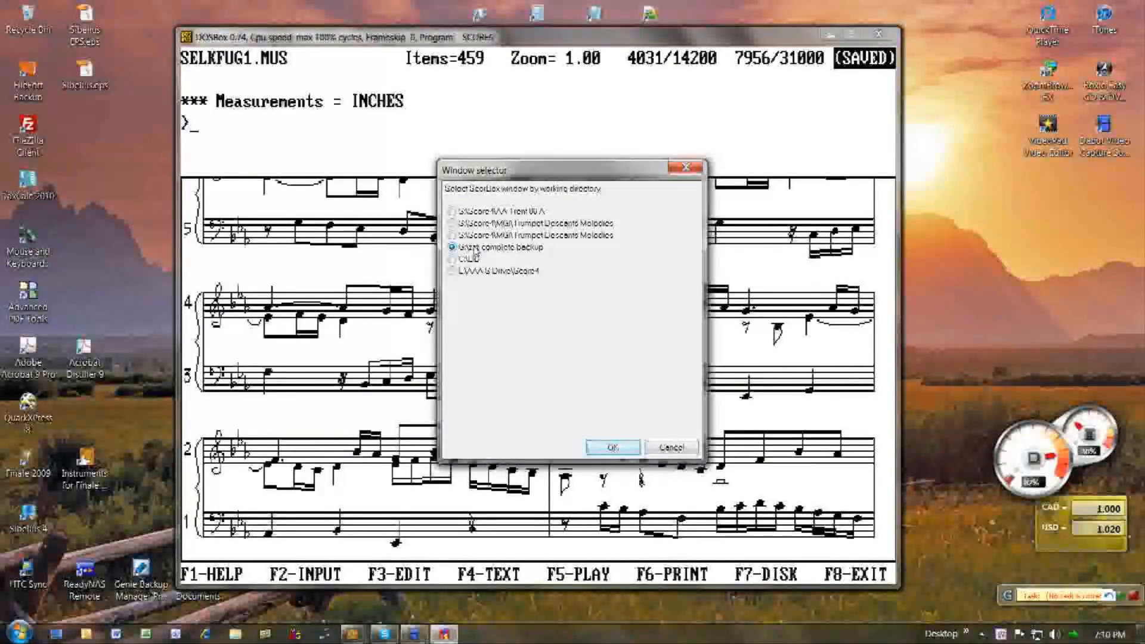
{"action": "left_click", "coordinate": [471, 259]}
{"action": "left_click", "coordinate": [482, 272]}
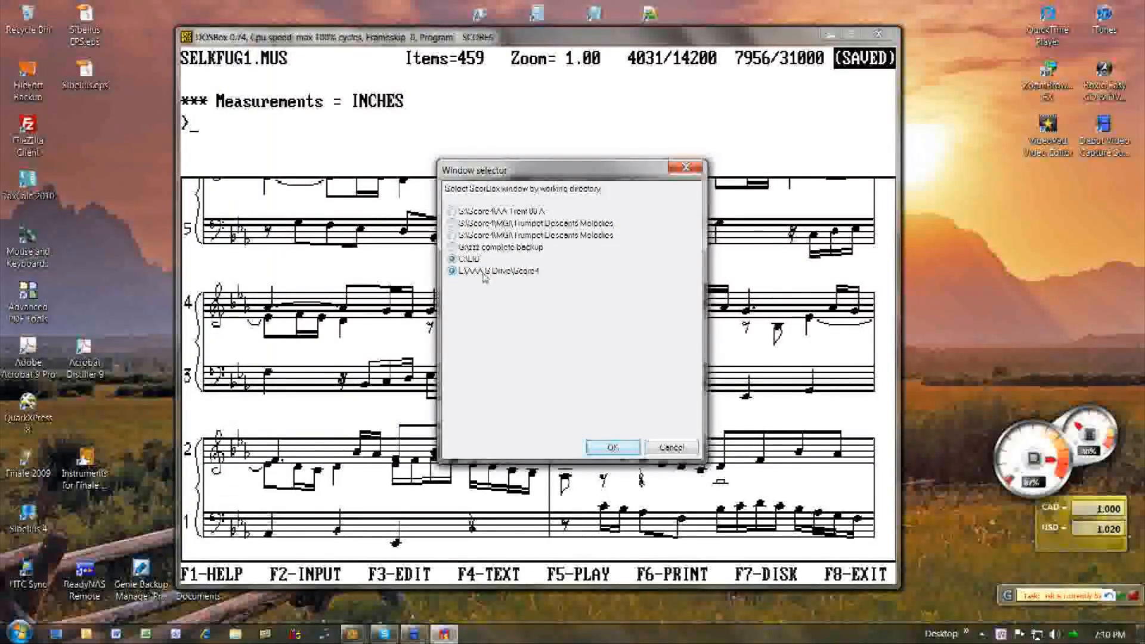
{"action": "left_click", "coordinate": [472, 259]}
{"action": "left_click", "coordinate": [474, 248]}
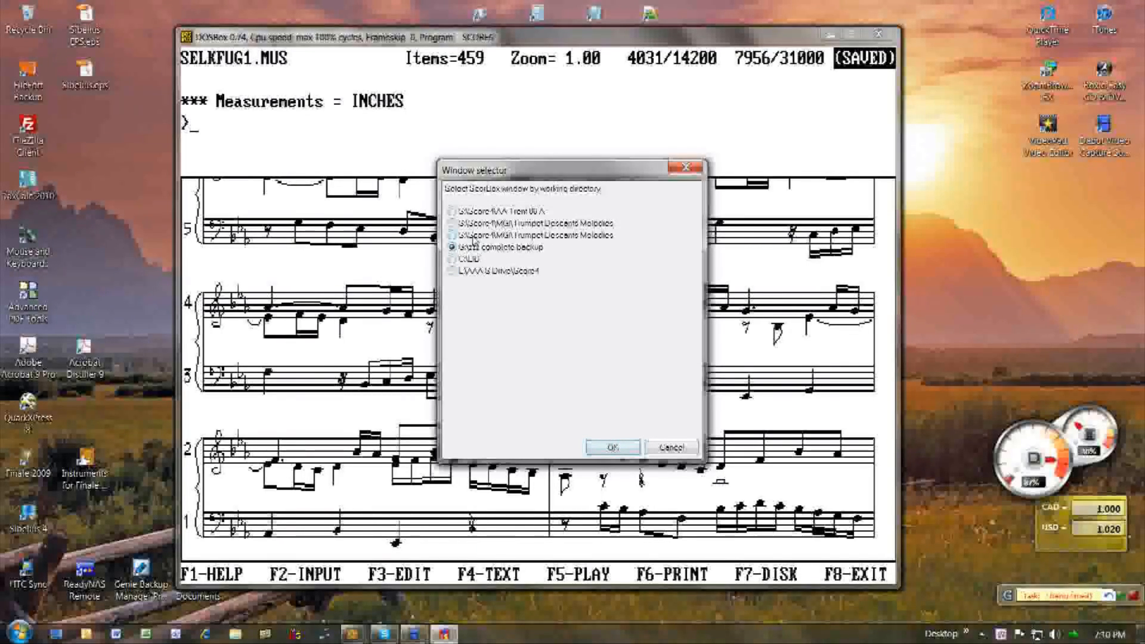
{"action": "left_click", "coordinate": [615, 449]}
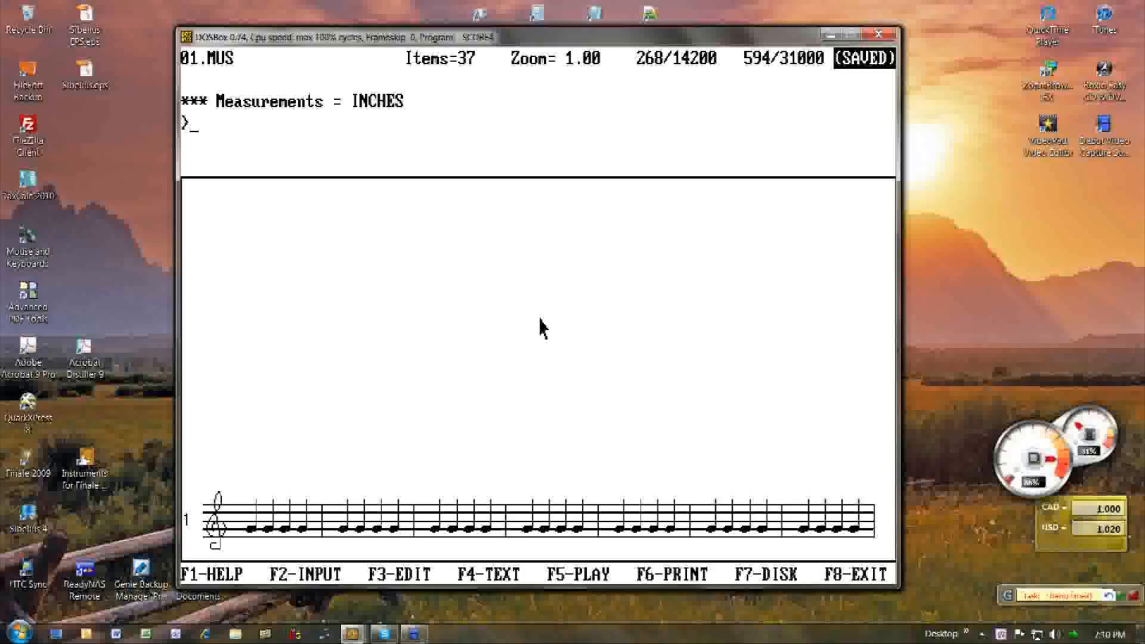
{"action": "key", "text": "F7"}
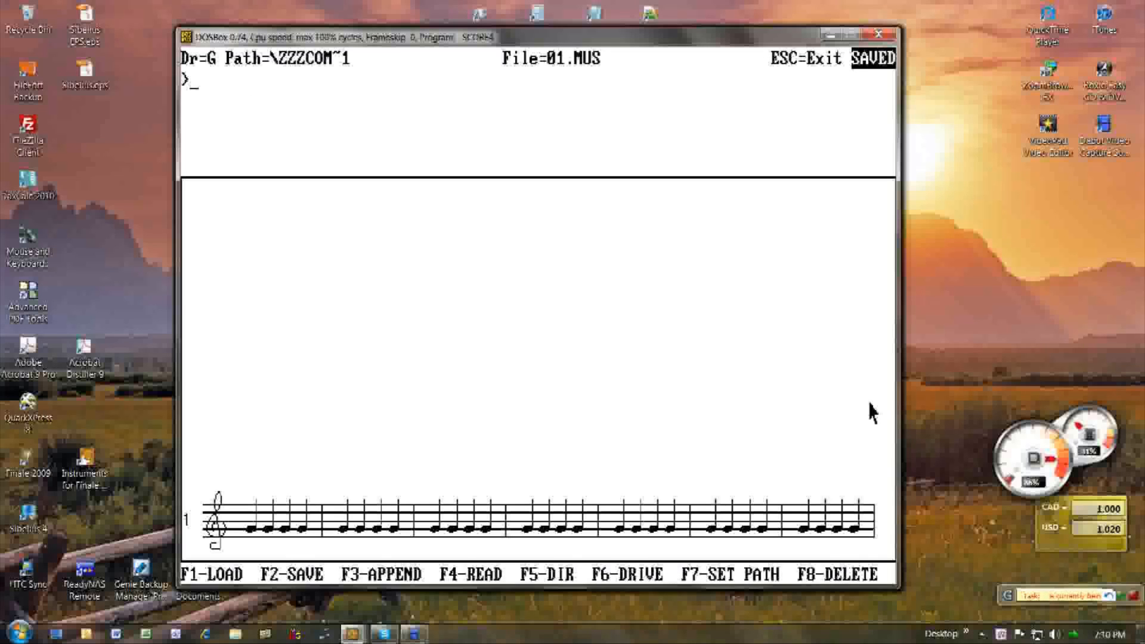
{"action": "key", "text": "Escape"}
Step: Switch to the C:\LIB session with the Window selector and check its drive and path
{"action": "key", "text": "ctrl+alt+w"}
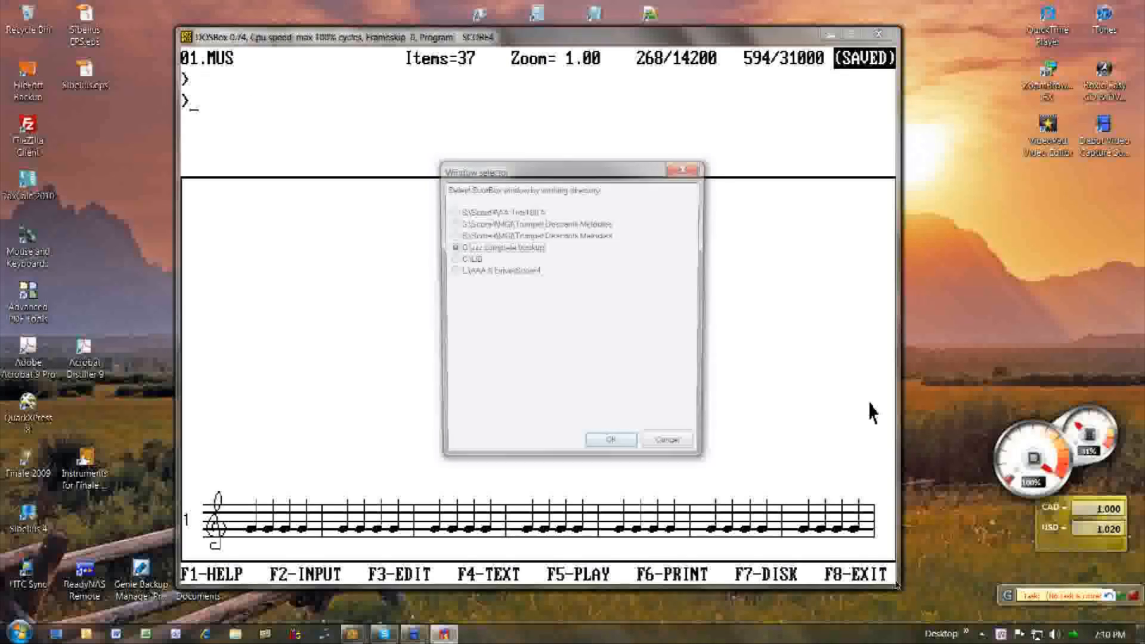
{"action": "left_click", "coordinate": [465, 260]}
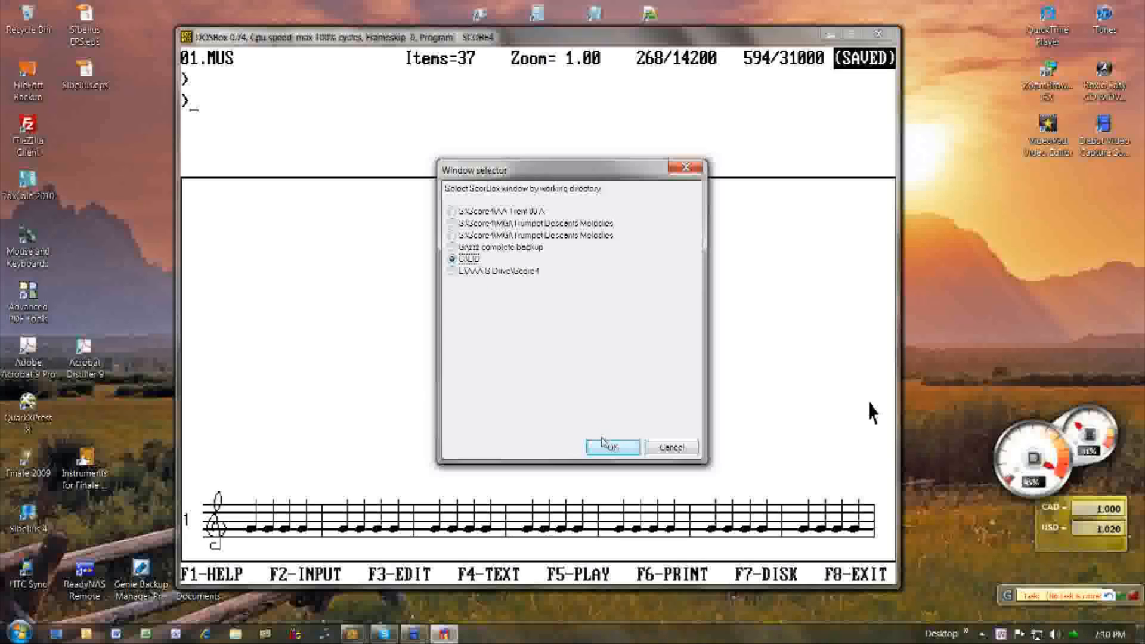
{"action": "left_click", "coordinate": [611, 448]}
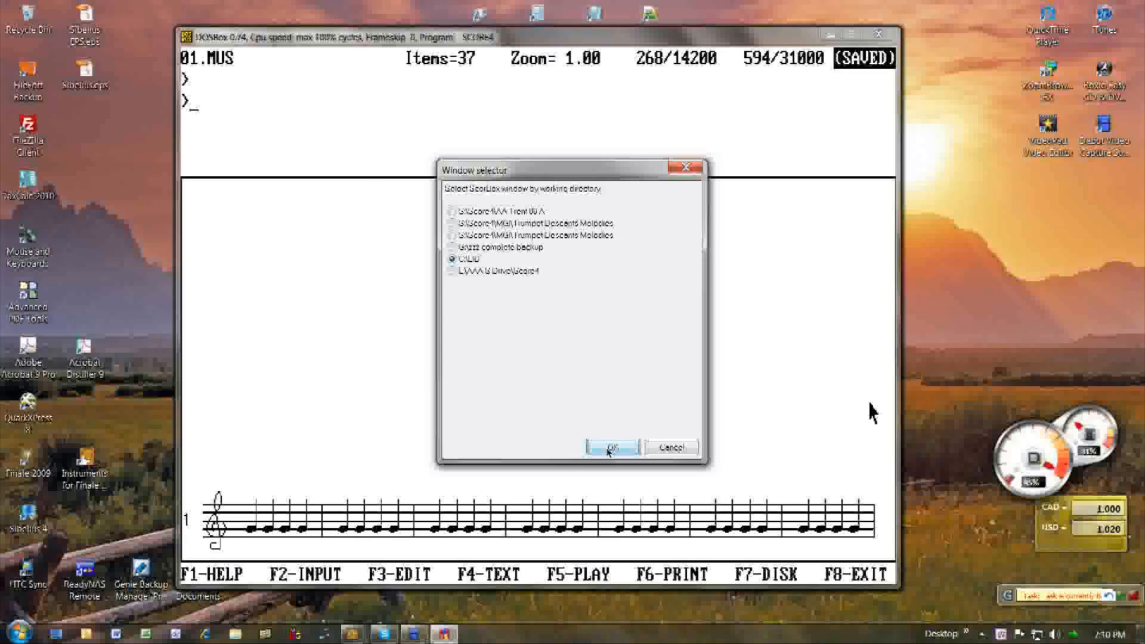
{"action": "key", "text": "F7"}
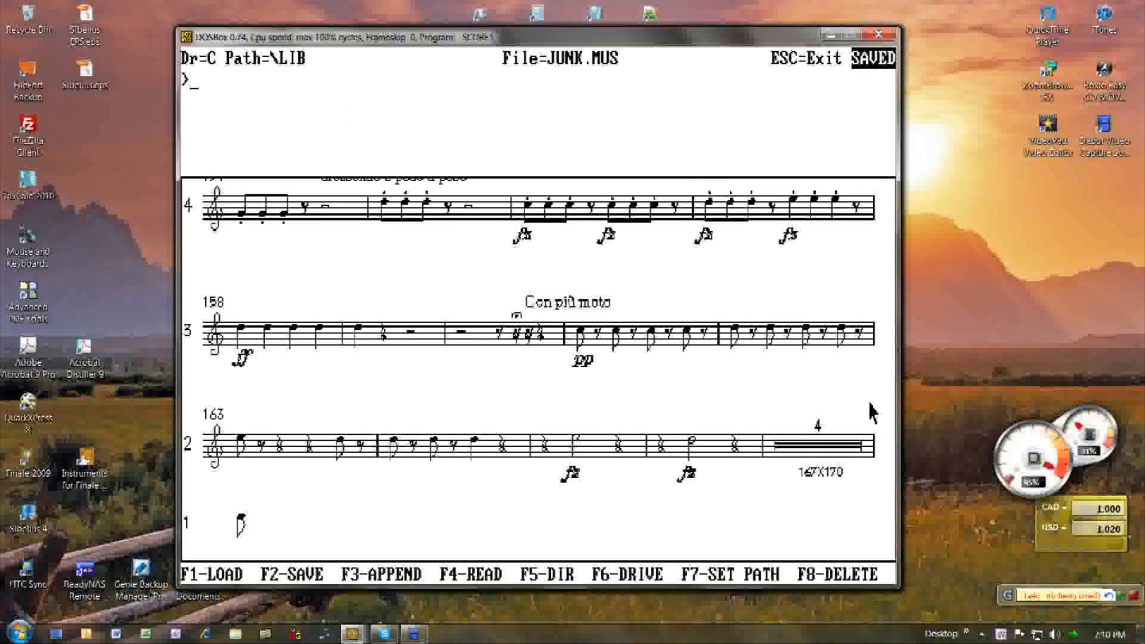
{"action": "key", "text": "Escape"}
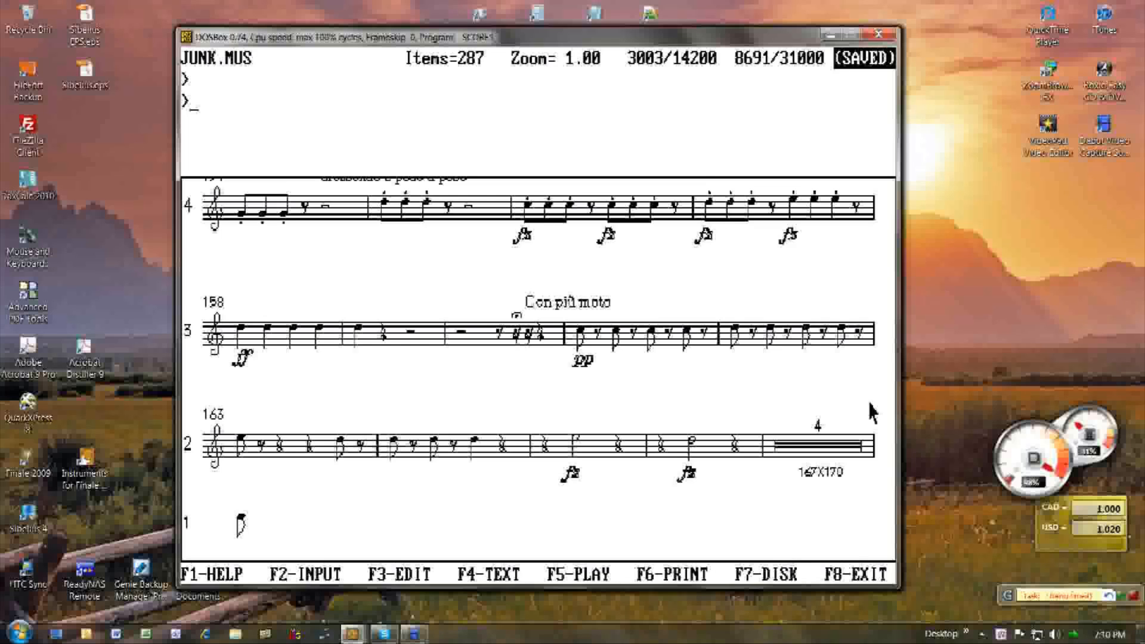
Step: Switch to the L:\AAA S Drive\Score4 session with the Window selector and check its drive and path
{"action": "left_click", "coordinate": [474, 272]}
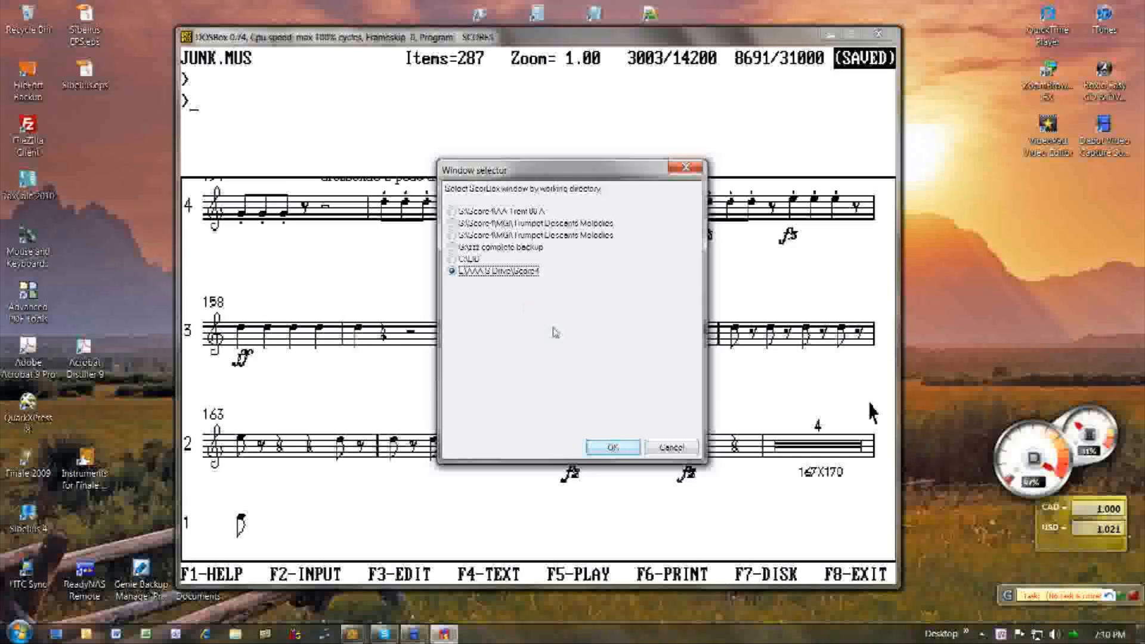
{"action": "left_click", "coordinate": [602, 448]}
{"action": "key", "text": "F7"}
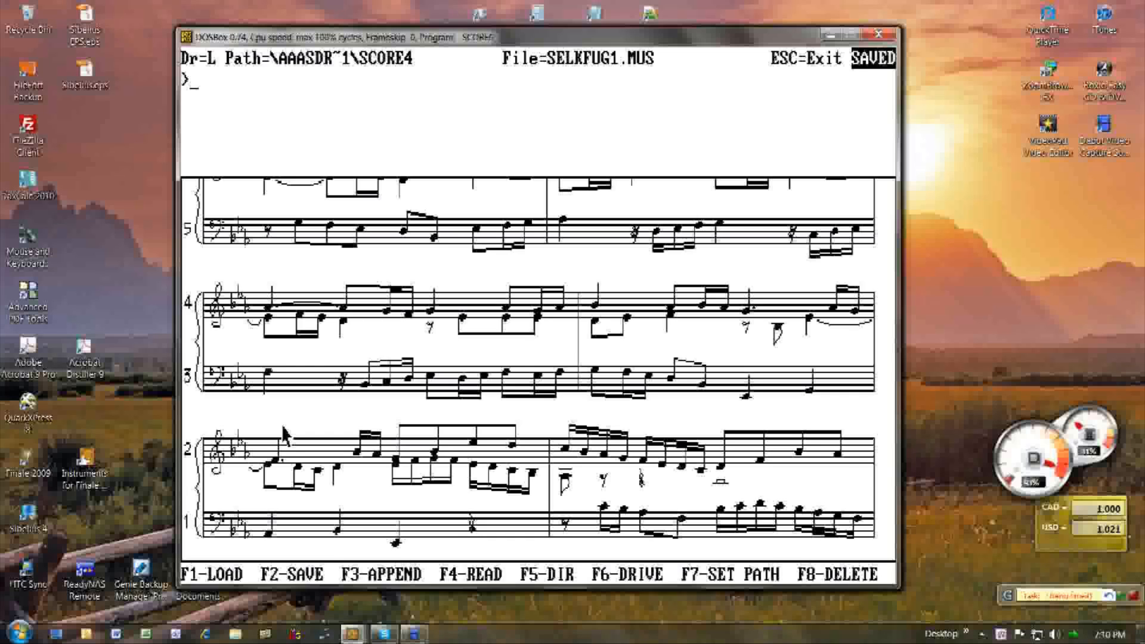
{"action": "key", "text": "Escape"}
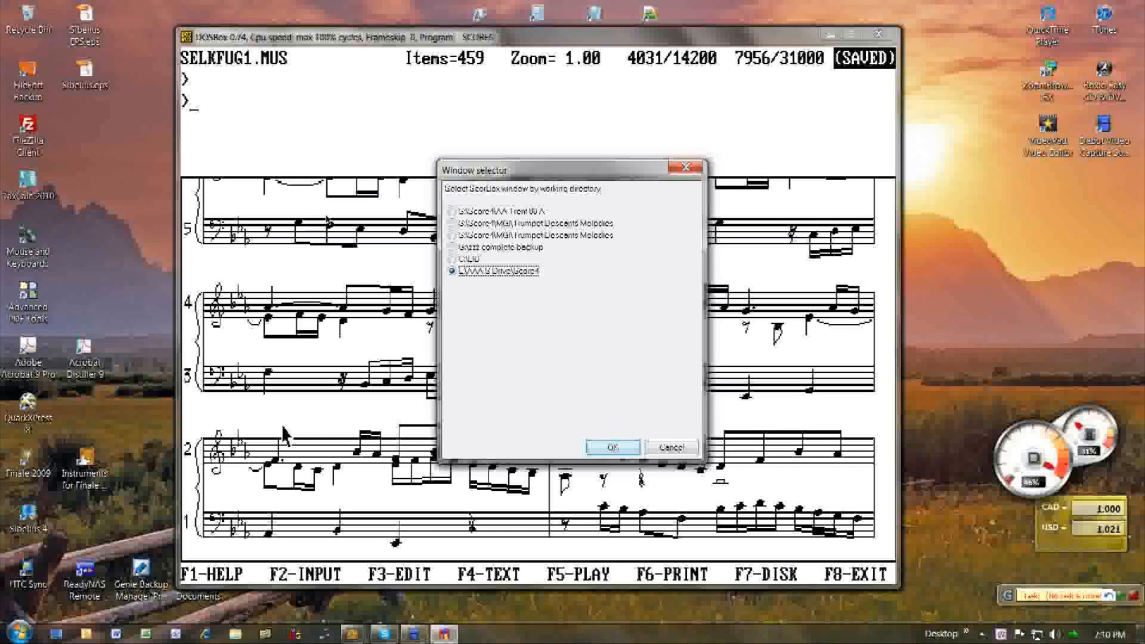
{"action": "key", "text": "Return"}
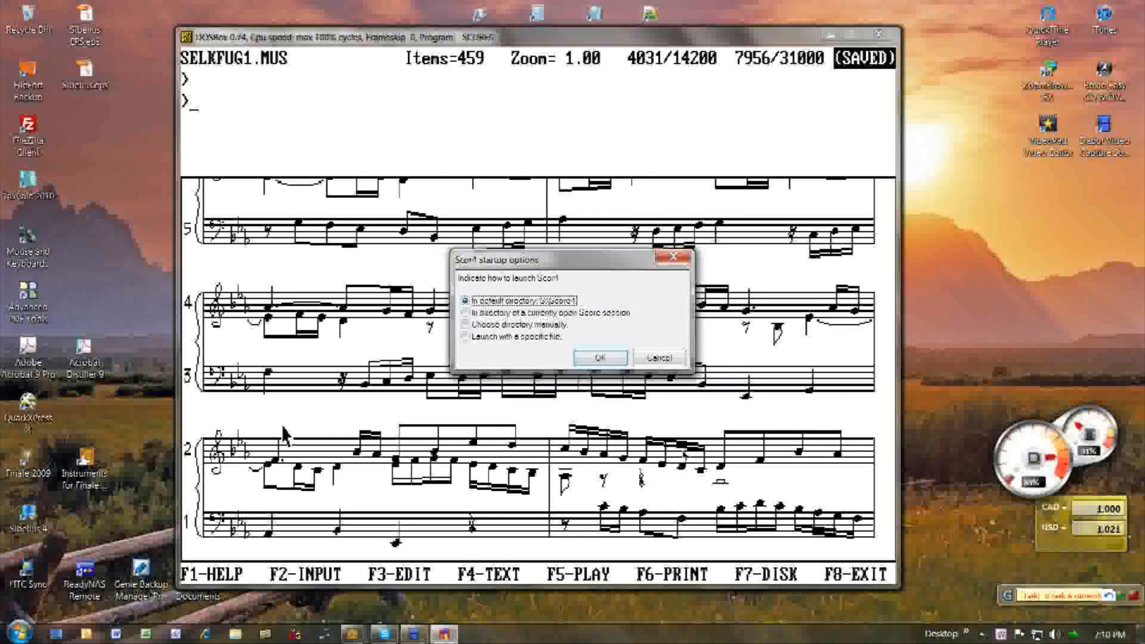
Step: Launch Score 4 in the default directory S:\Score4 and create staff 1 with the in1 command
{"action": "key", "text": "Return"}
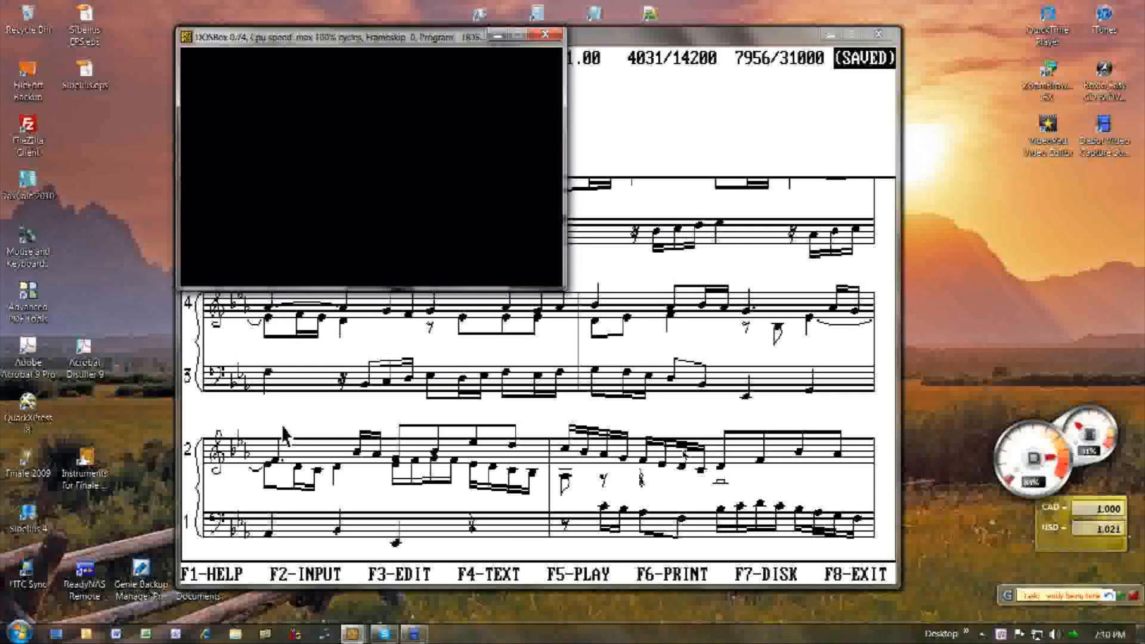
{"action": "type", "text": "in1"}
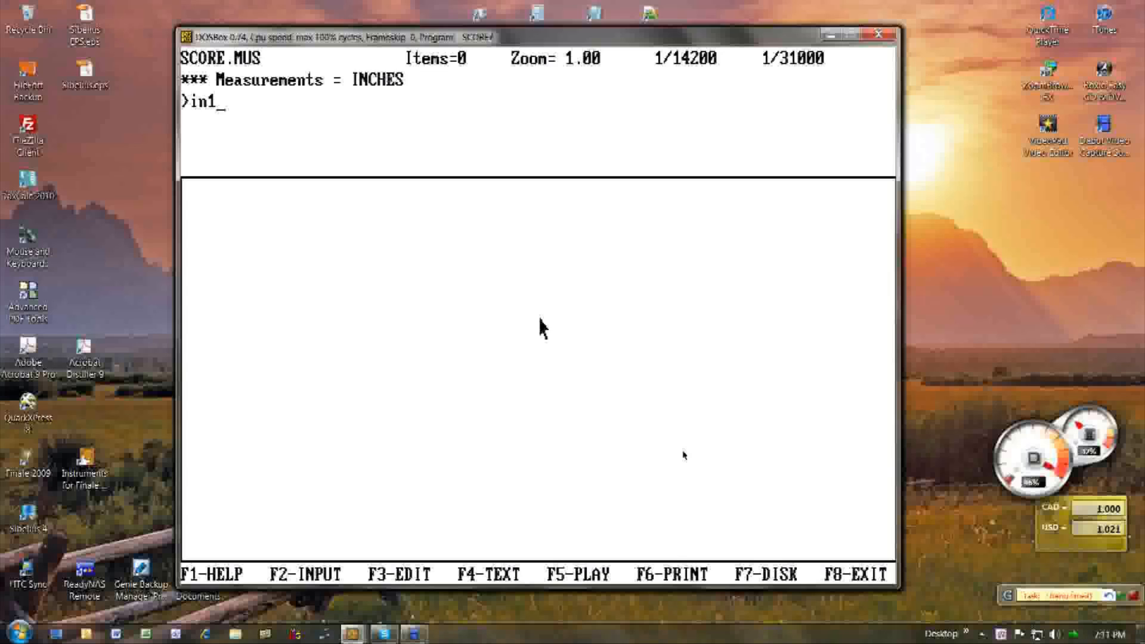
{"action": "key", "text": "Return"}
{"action": "key", "text": "Return"}
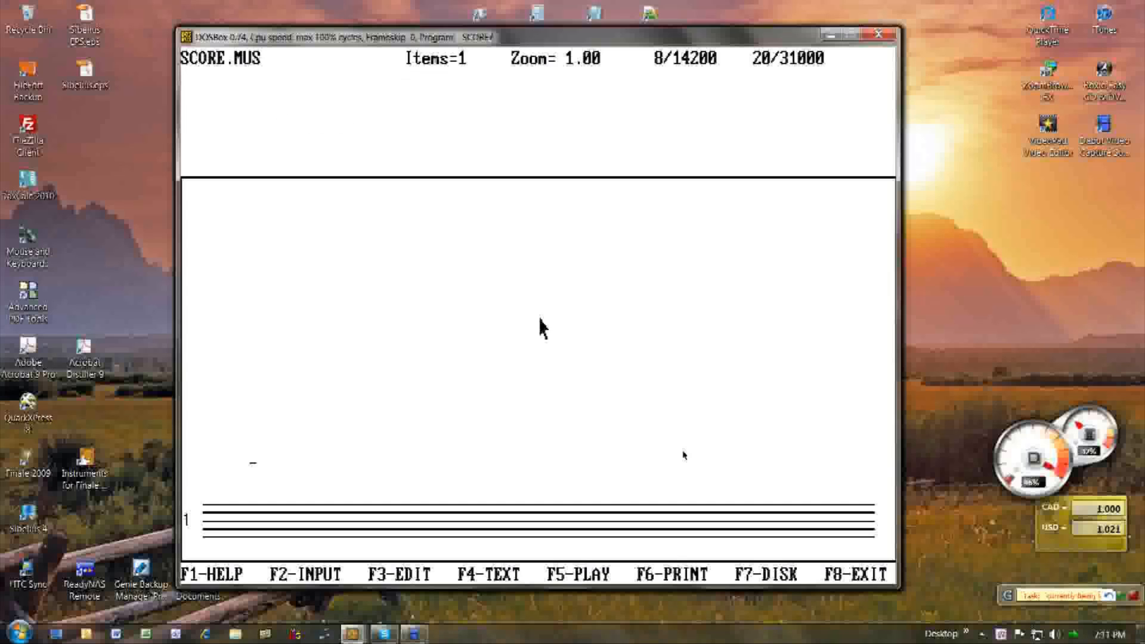
Step: Leave the staff input and add a treble clef at the start of staff 1 with the entry 3 1 1
{"action": "key", "text": "Return"}
{"action": "type", "text": "3 1 1"}
{"action": "key", "text": "Return"}
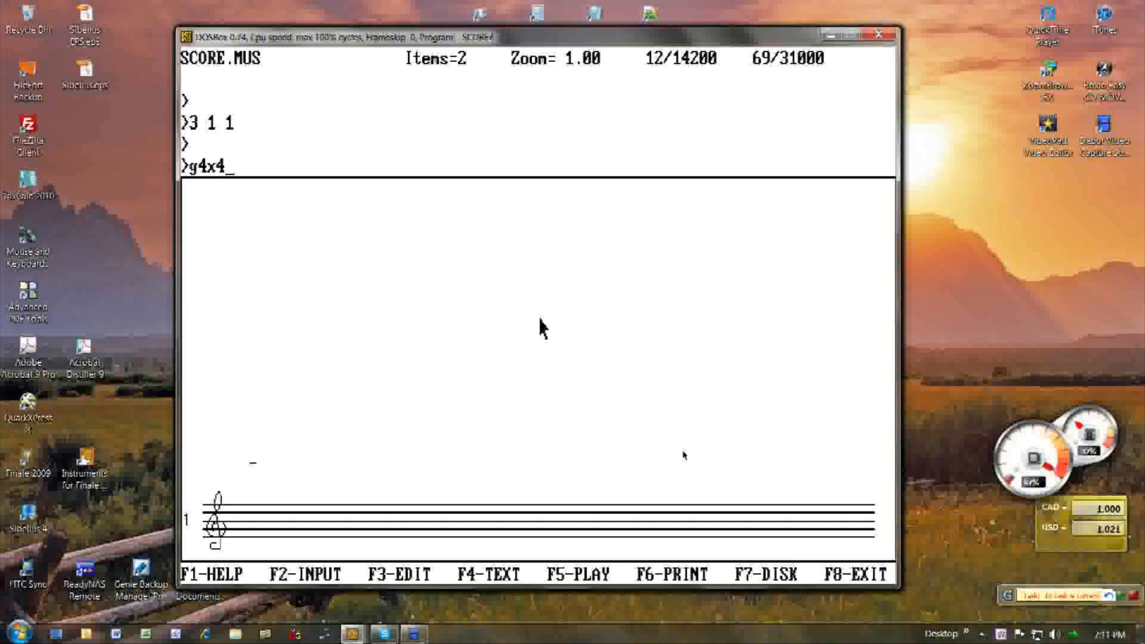
{"action": "key", "text": "Escape"}
{"action": "type", "text": "in1"}
{"action": "key", "text": "Return"}
{"action": "key", "text": "Return"}
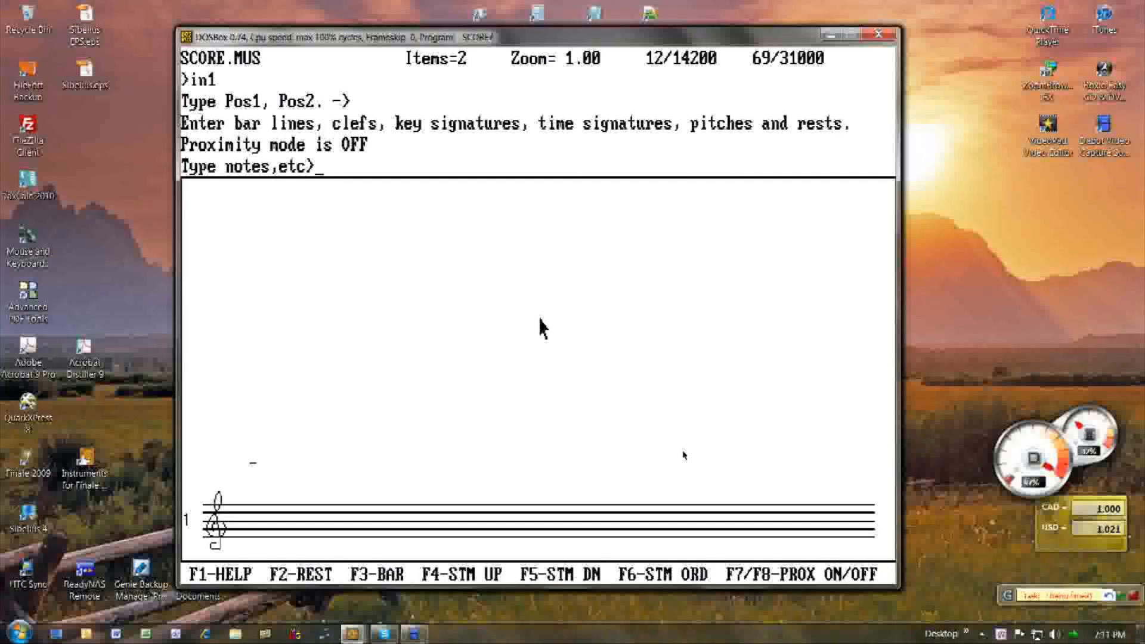
{"action": "key", "text": "Escape"}
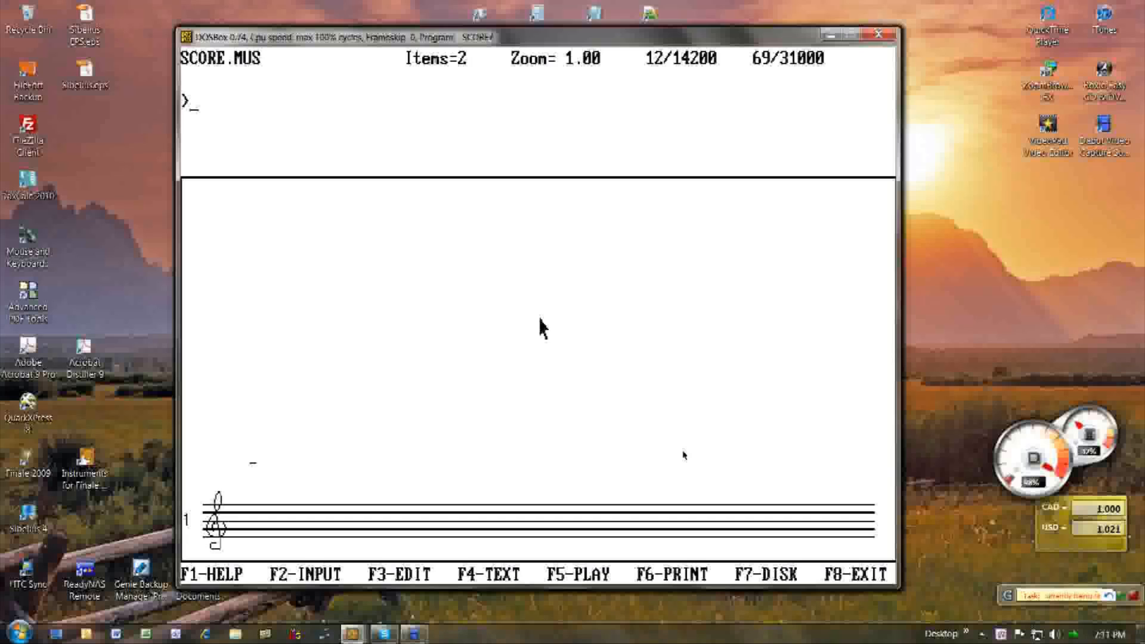
Step: Switch to the G:\zzz complete backup session with the Window selector and check its drive and path
{"action": "key", "text": "ctrl+alt+s"}
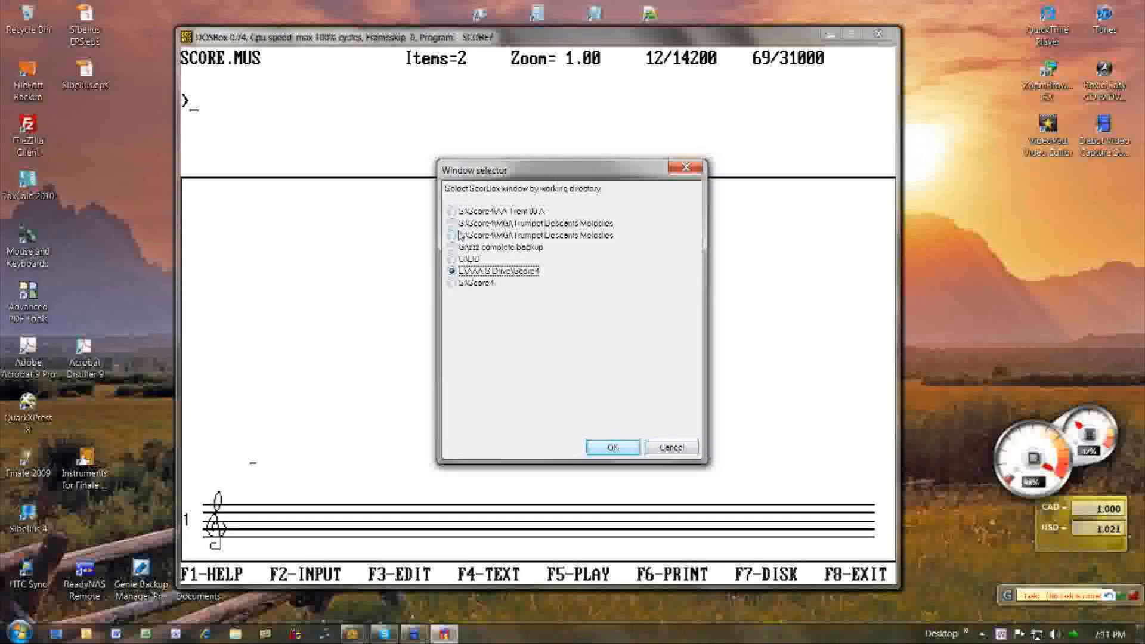
{"action": "left_click", "coordinate": [465, 283]}
{"action": "left_click", "coordinate": [612, 446]}
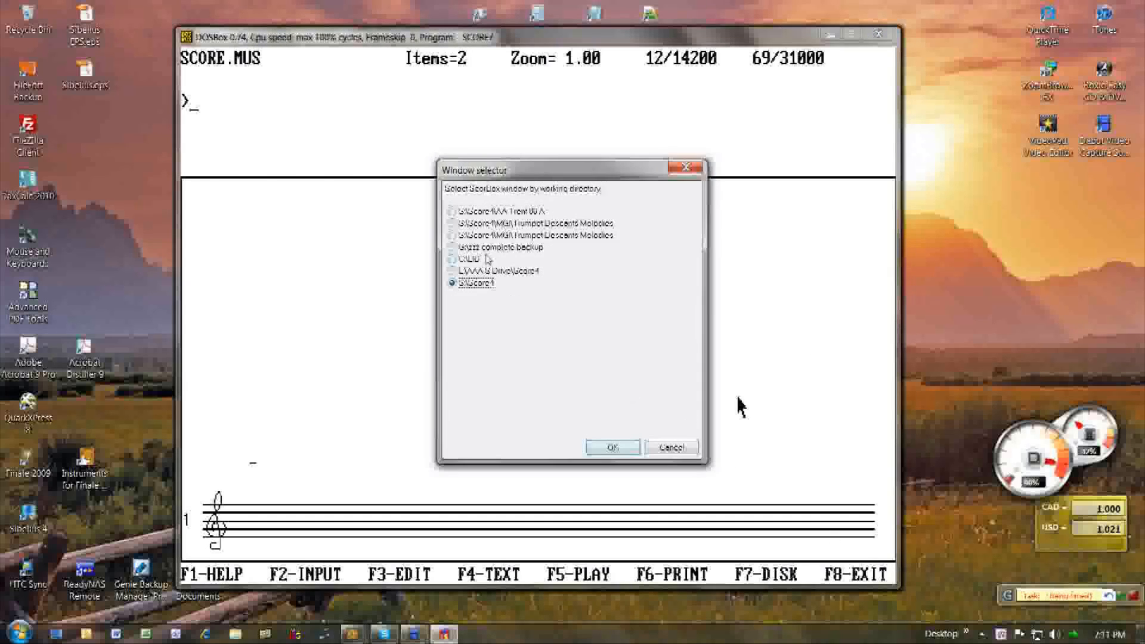
{"action": "left_click", "coordinate": [614, 447]}
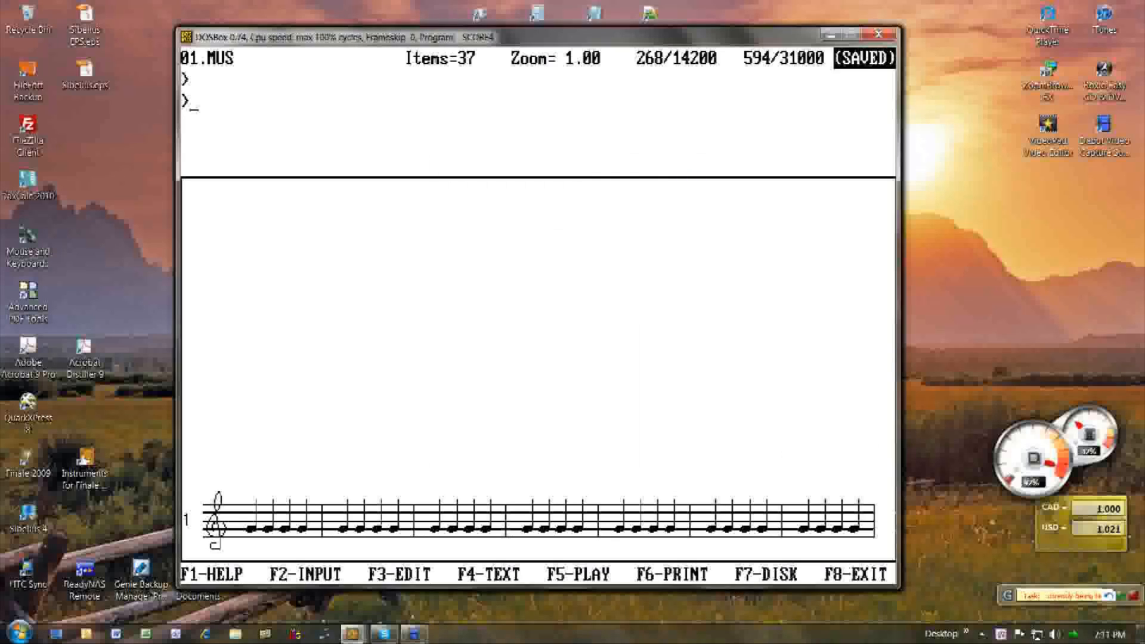
{"action": "key", "text": "F7"}
{"action": "key", "text": "Escape"}
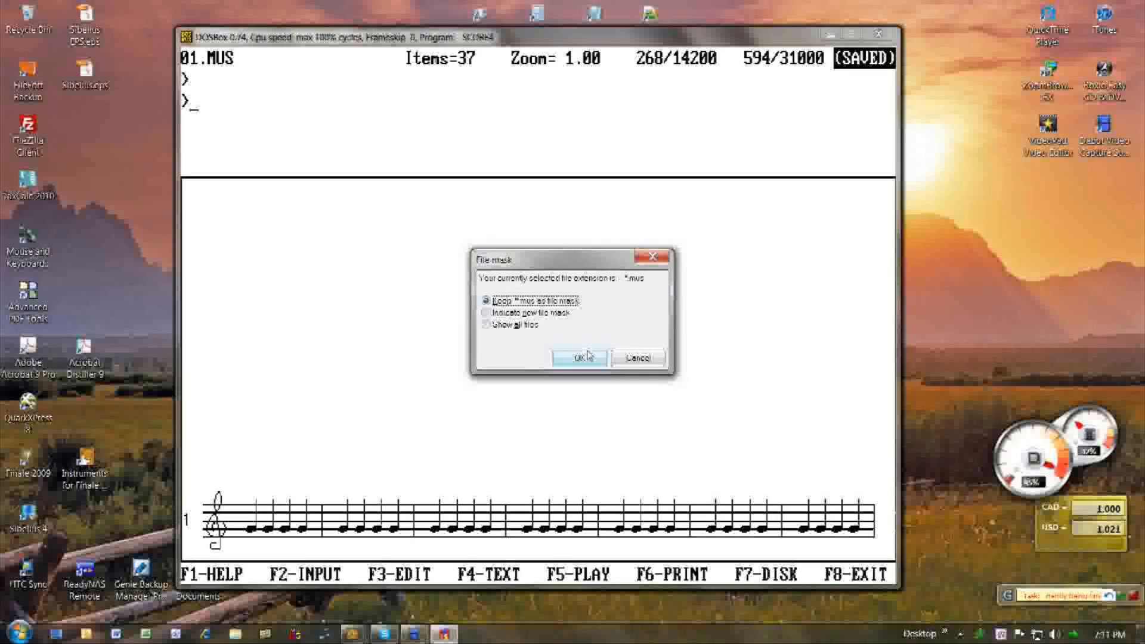
Step: Set the file mask to show all files and browse to the S:\Score4\BEAM folder
{"action": "left_click", "coordinate": [506, 329]}
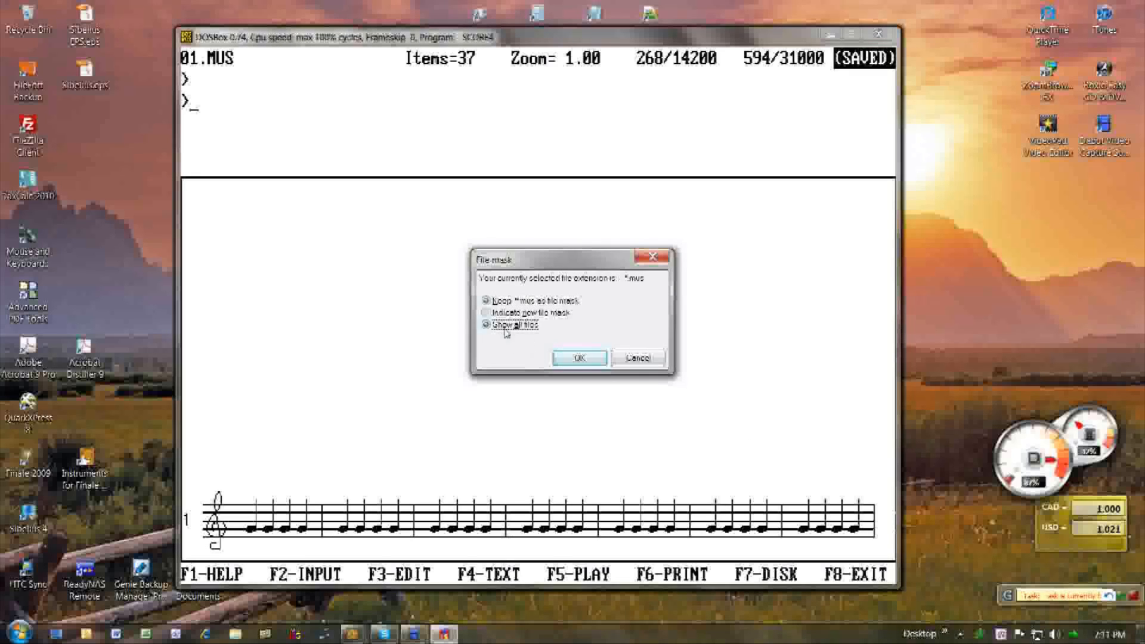
{"action": "left_click", "coordinate": [586, 358]}
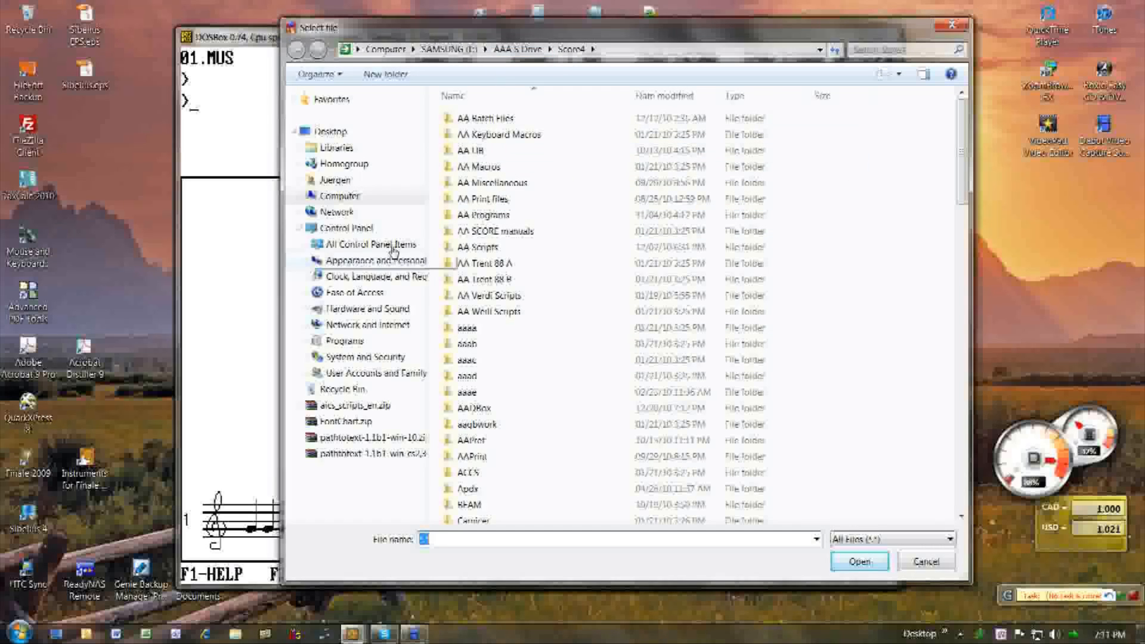
{"action": "left_click", "coordinate": [300, 196]}
{"action": "left_click", "coordinate": [345, 373]}
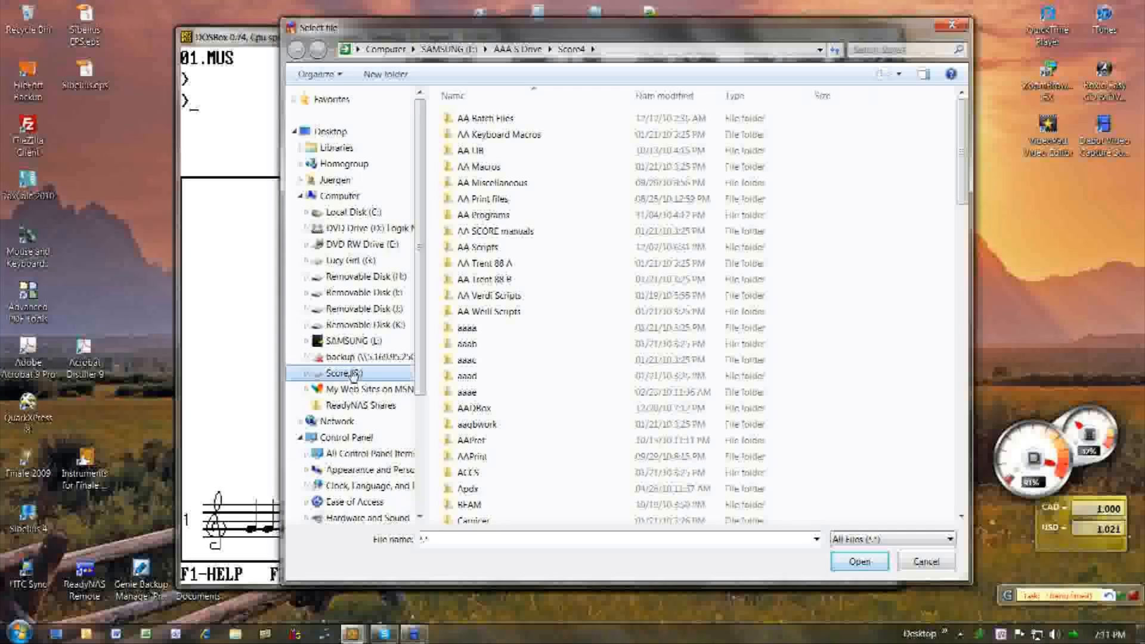
{"action": "left_click", "coordinate": [468, 329]}
{"action": "double_click", "coordinate": [469, 330]}
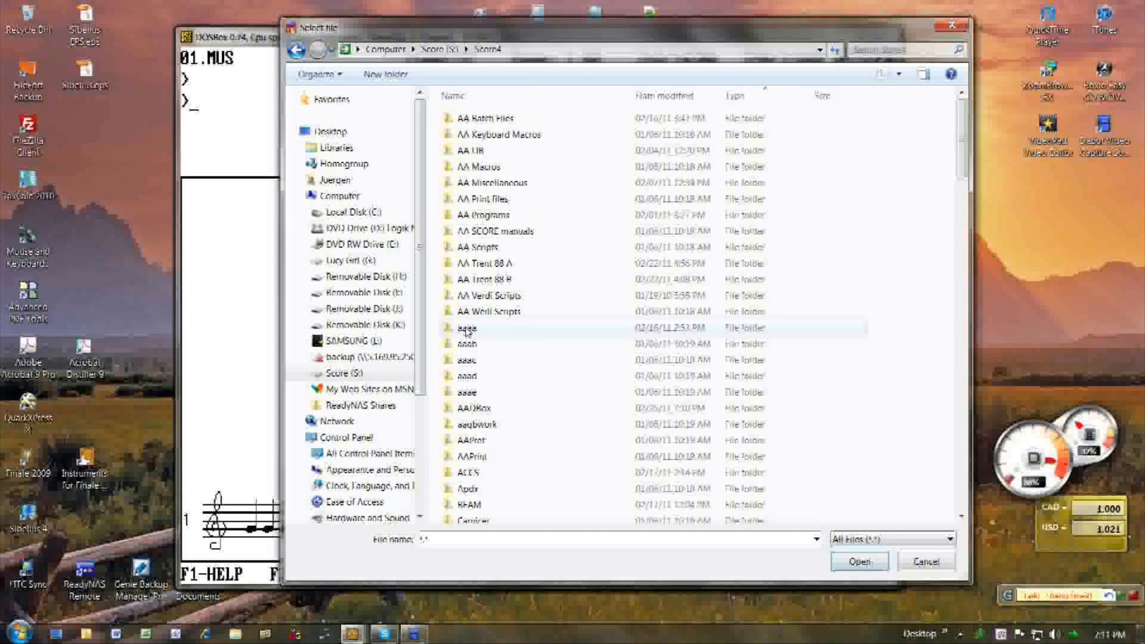
{"action": "double_click", "coordinate": [480, 504]}
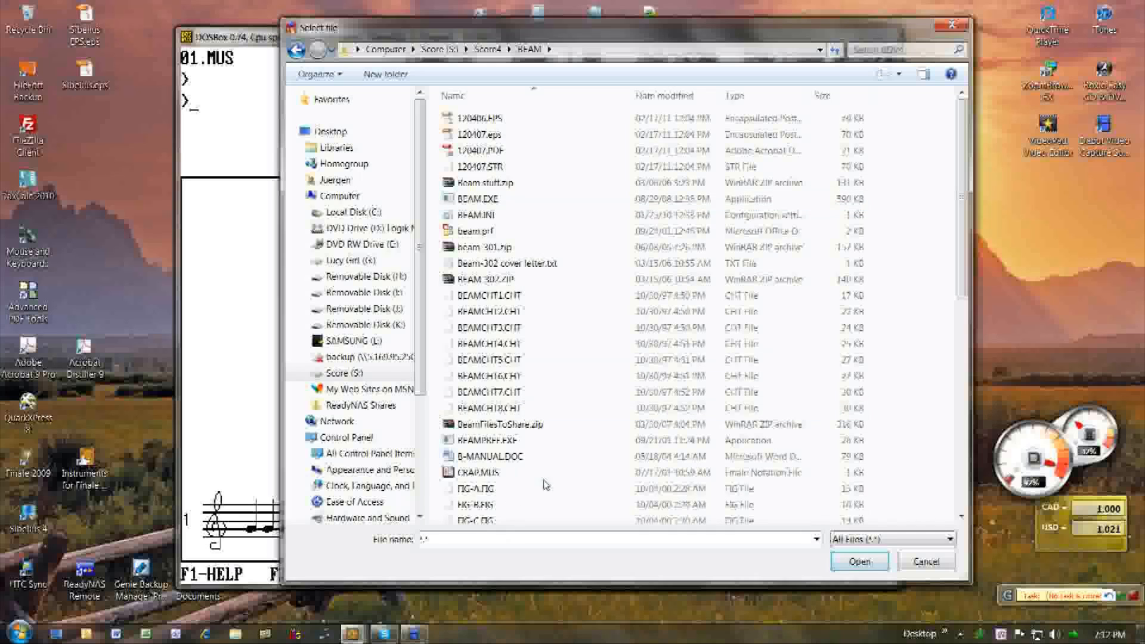
Step: Load SLANT-01.MUS into the session and check the session's working directory in the Window selector
{"action": "left_click", "coordinate": [963, 458]}
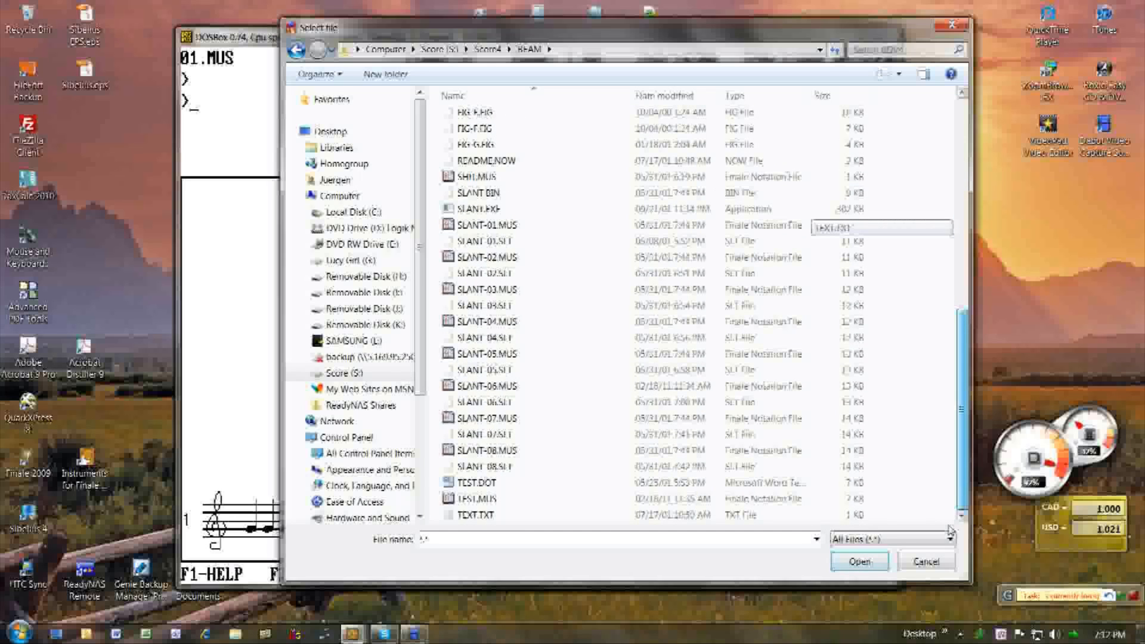
{"action": "left_click", "coordinate": [460, 227]}
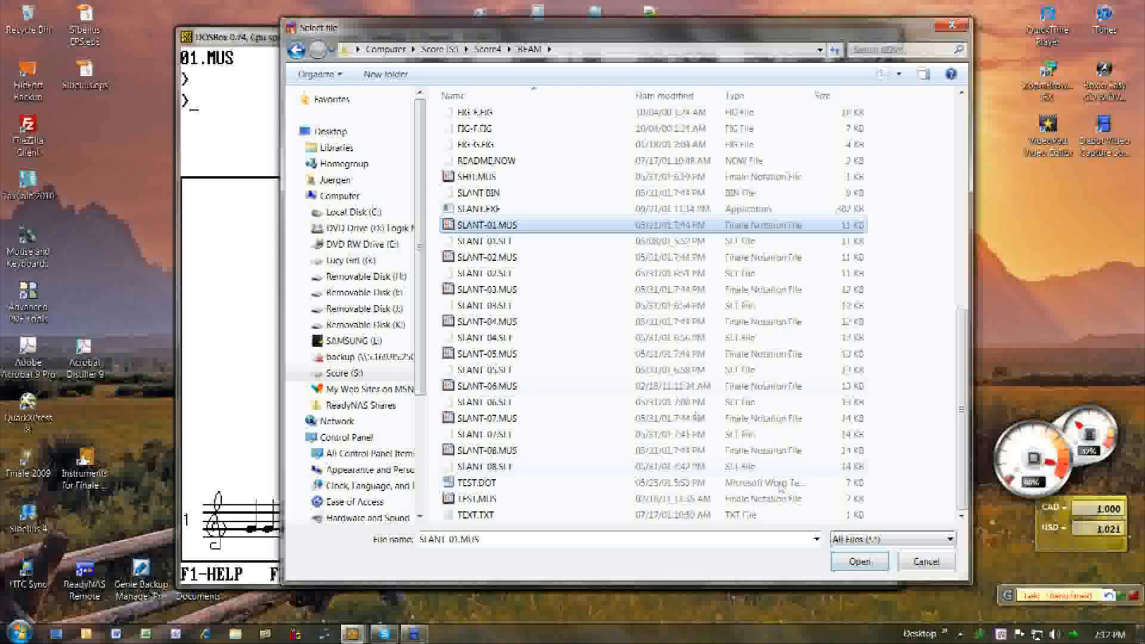
{"action": "left_click", "coordinate": [859, 562]}
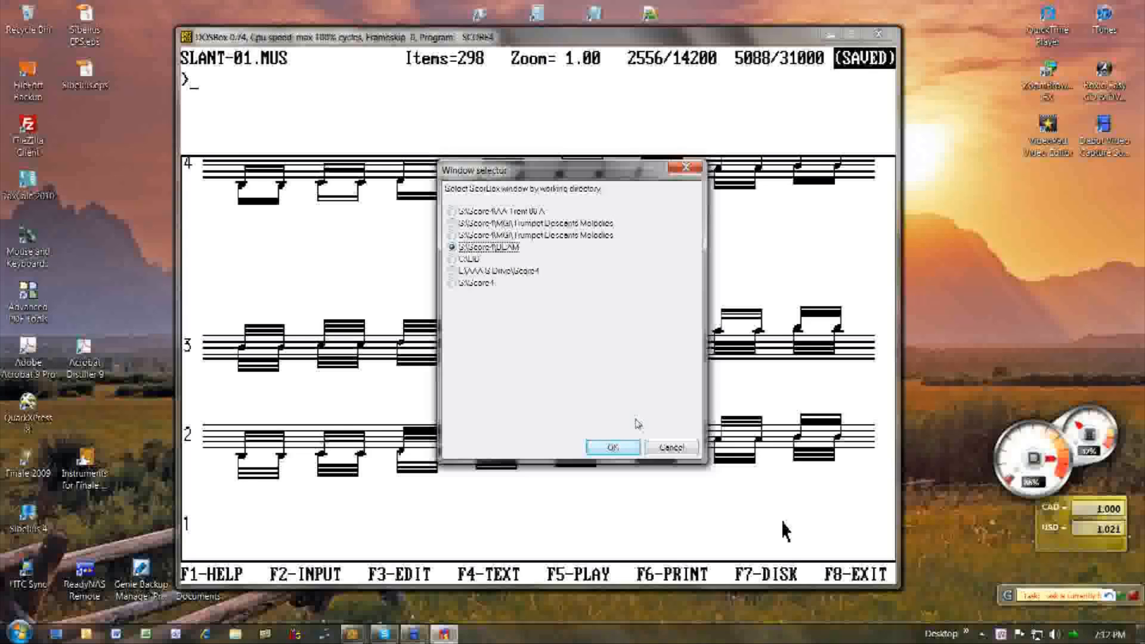
{"action": "left_click", "coordinate": [672, 448]}
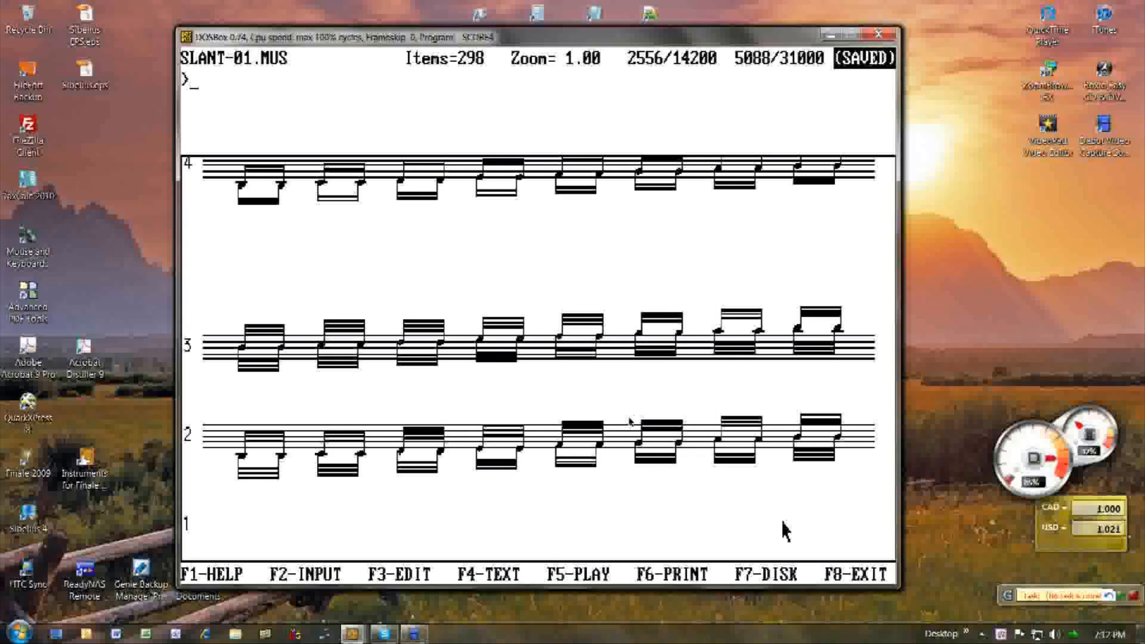
Step: Choose Score 3 as the program to launch, with its working directory selected manually
{"action": "left_click", "coordinate": [498, 285]}
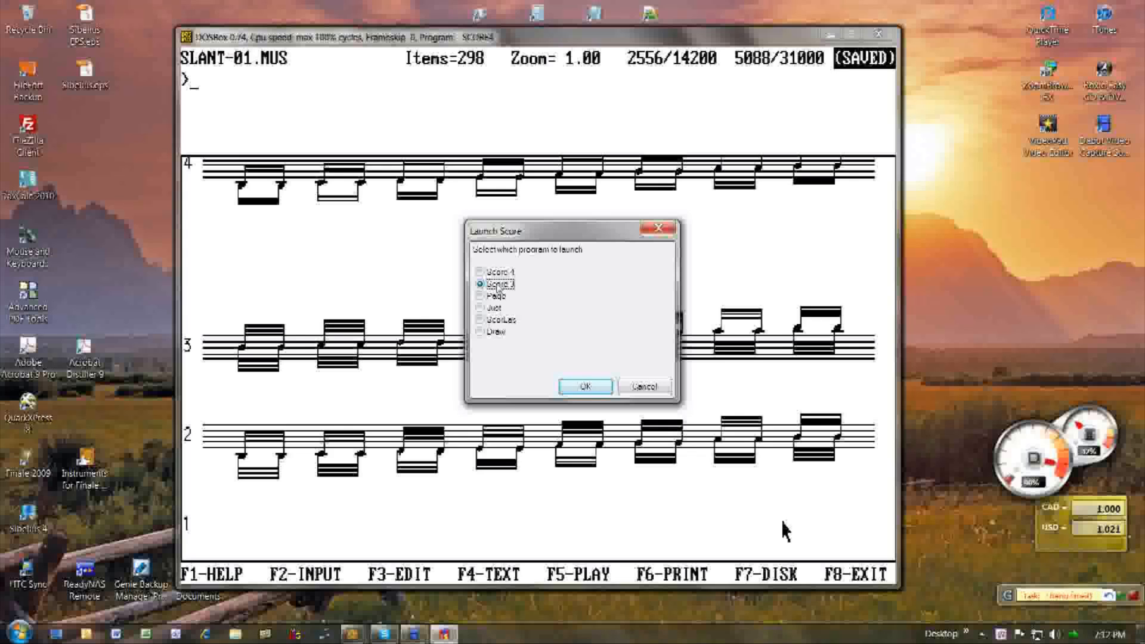
{"action": "left_click", "coordinate": [573, 387]}
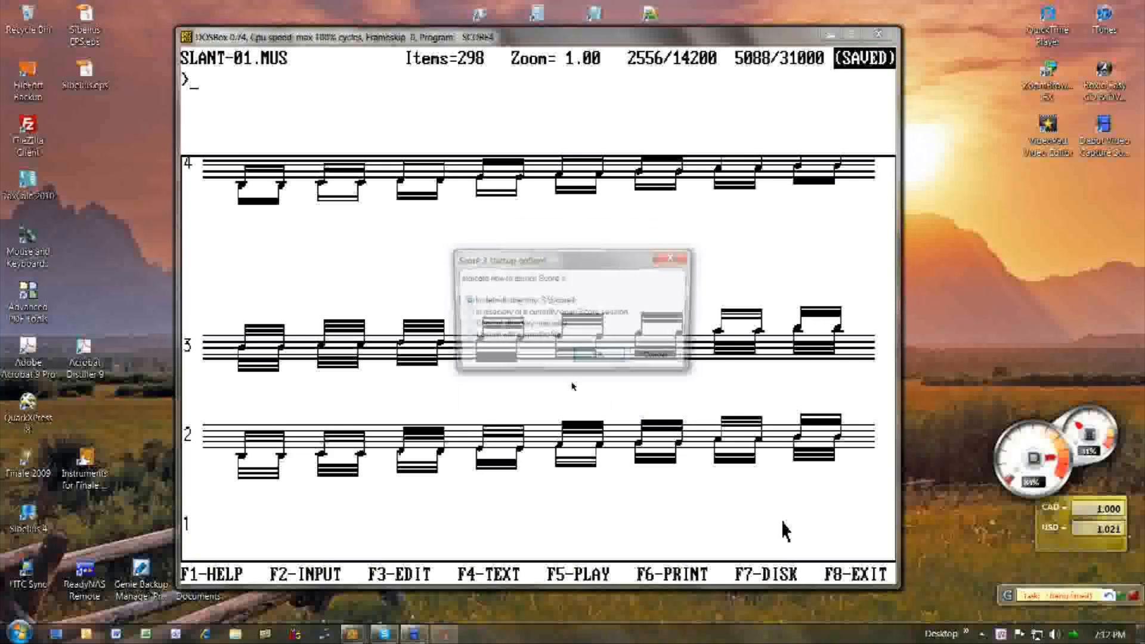
{"action": "left_click", "coordinate": [518, 327]}
{"action": "left_click", "coordinate": [601, 358]}
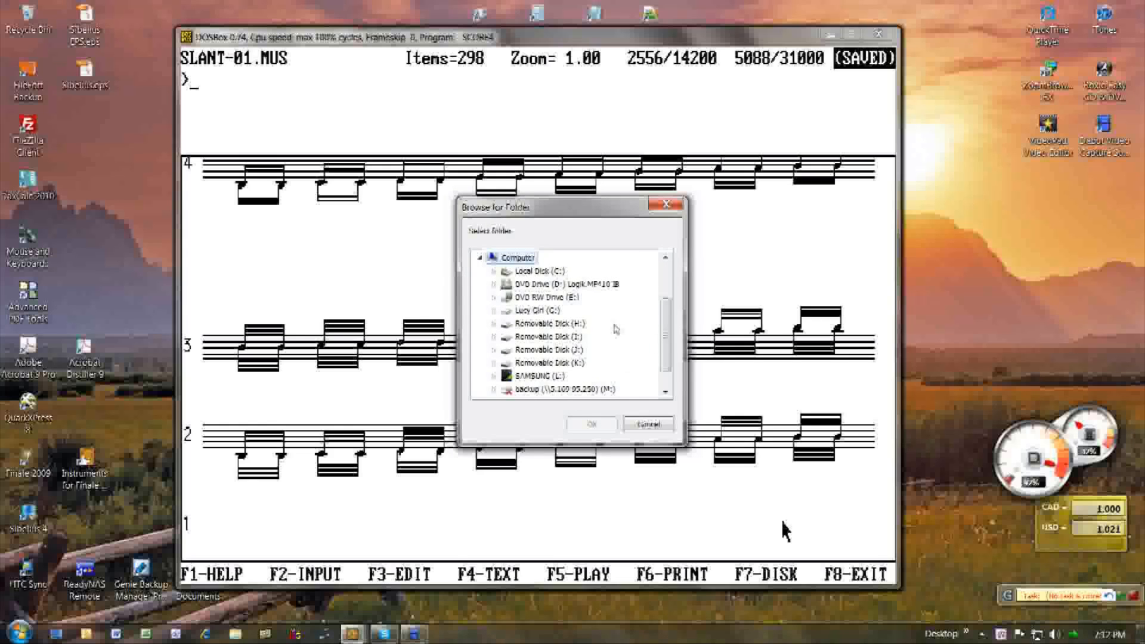
Step: Launch Score 3 in the S:\Score4\AA Trent 88 B folder and check the session's drive and path
{"action": "scroll", "coordinate": [665, 358], "scroll_direction": "down", "scroll_amount": 1}
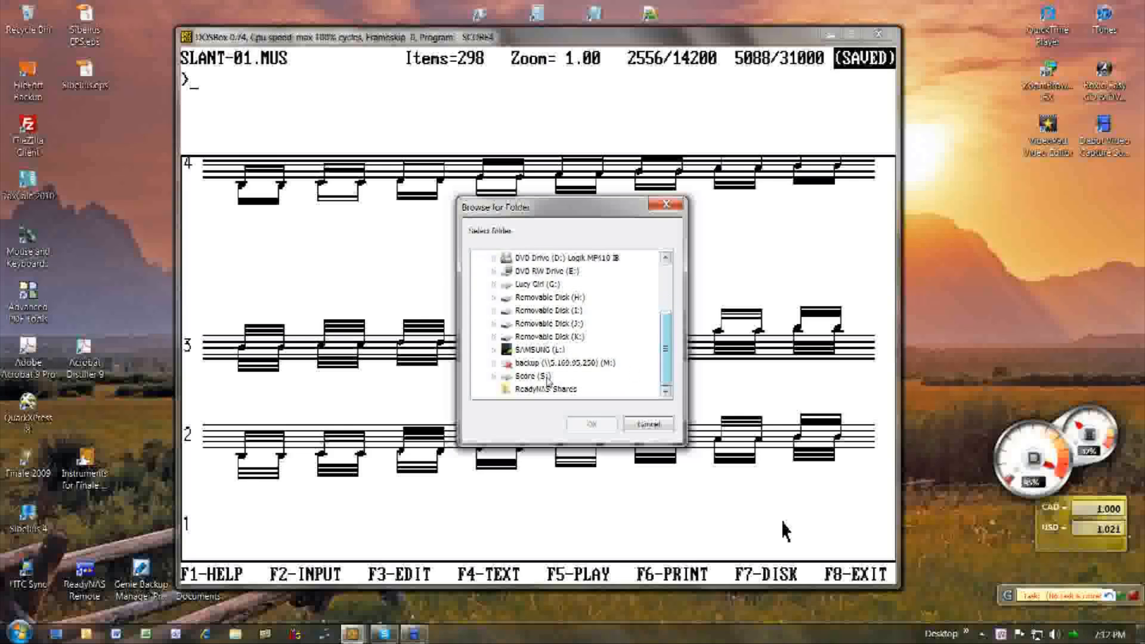
{"action": "left_click", "coordinate": [495, 376]}
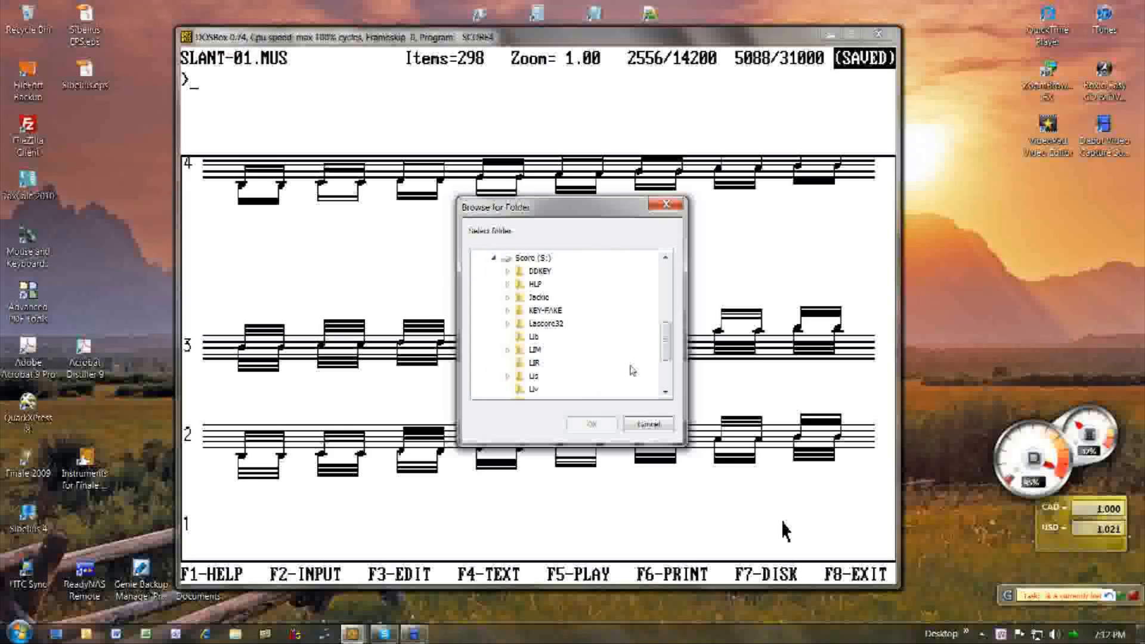
{"action": "left_click_drag", "start_coordinate": [667, 350], "coordinate": [667, 383]}
{"action": "double_click", "coordinate": [540, 349]}
{"action": "left_click_drag", "start_coordinate": [666, 307], "coordinate": [665, 319]}
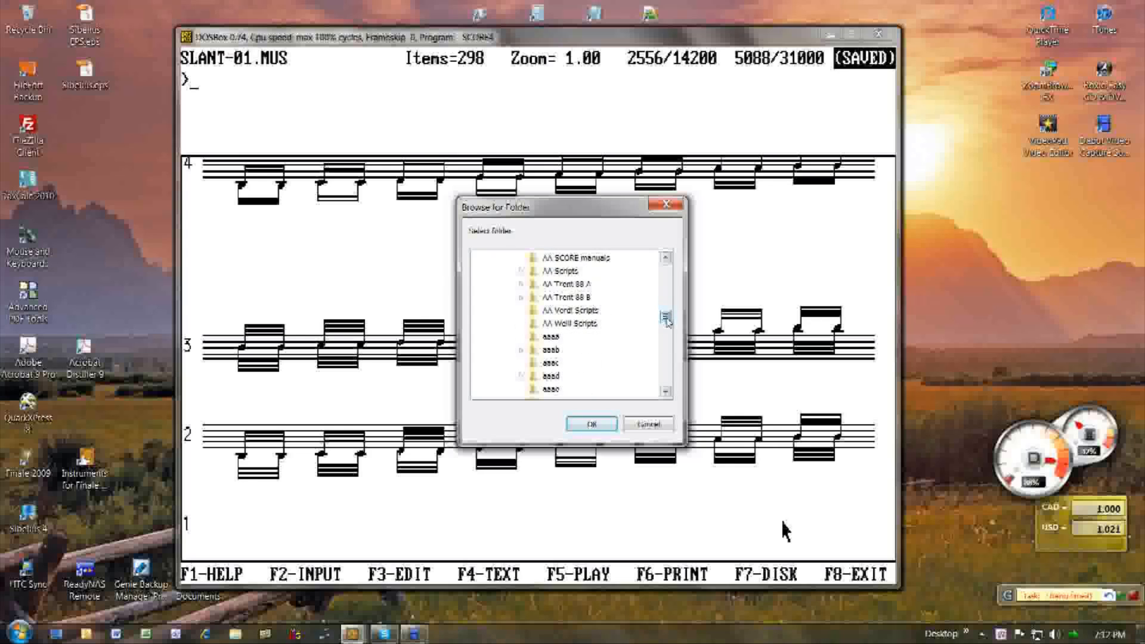
{"action": "left_click", "coordinate": [566, 298]}
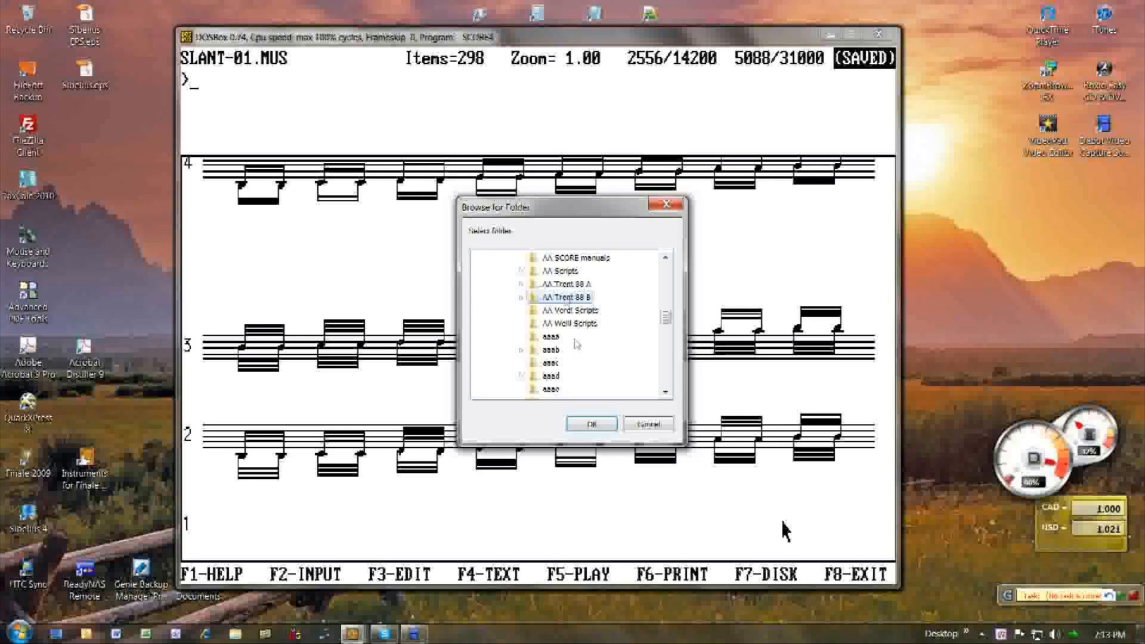
{"action": "left_click", "coordinate": [592, 425]}
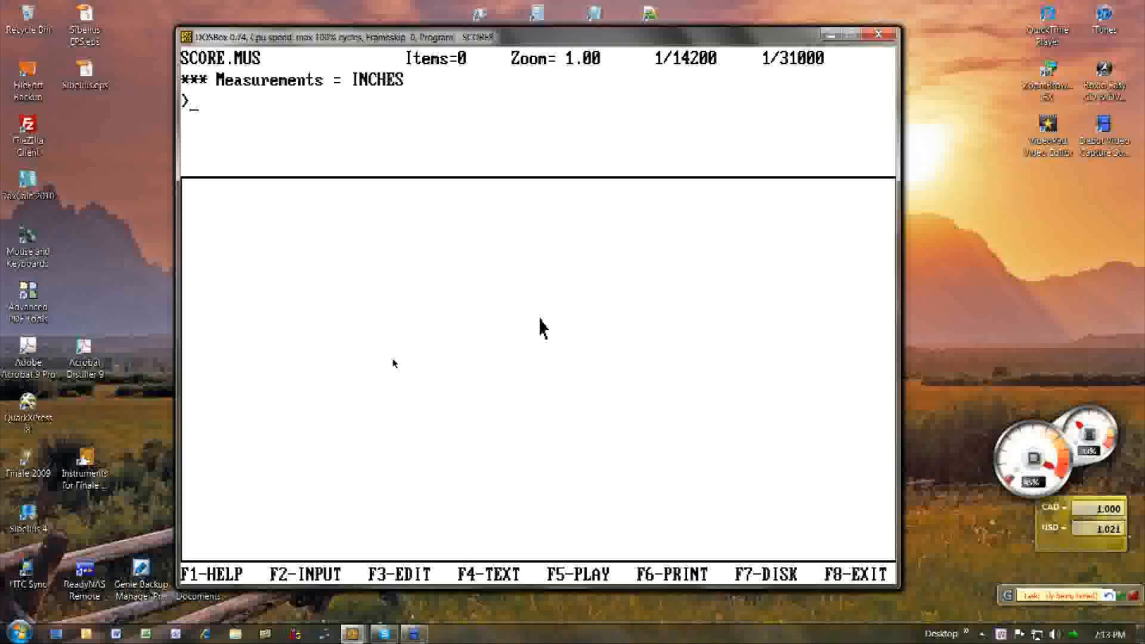
{"action": "key", "text": "F7"}
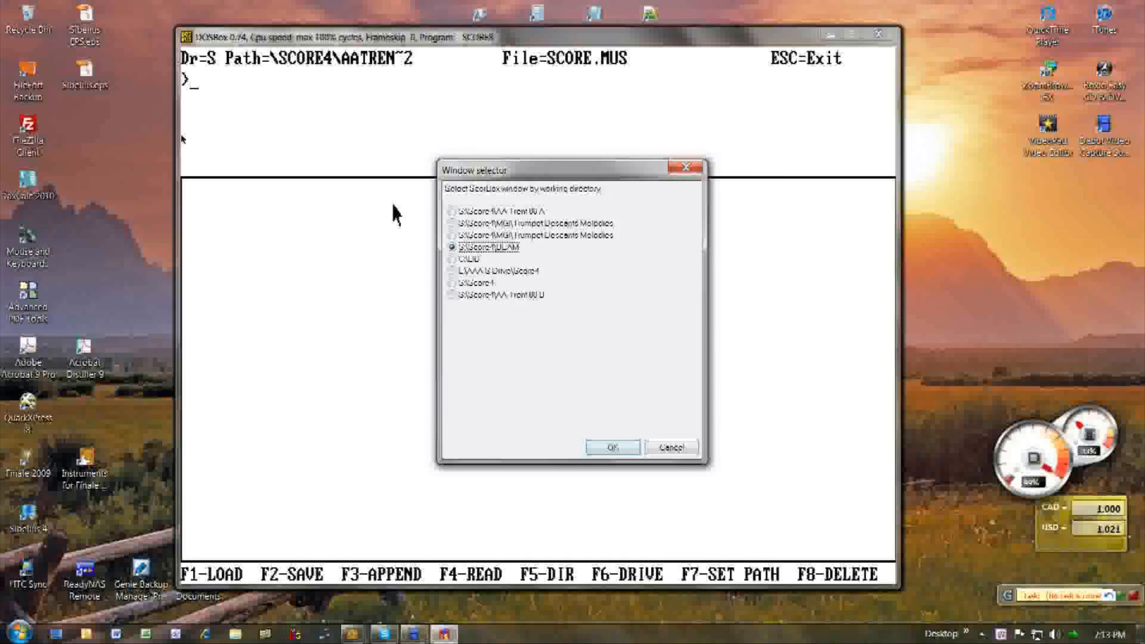
Step: Switch to the S:\Score4\AA Trent 88 A session with the Window selector and check its drive and path
{"action": "left_click", "coordinate": [543, 212]}
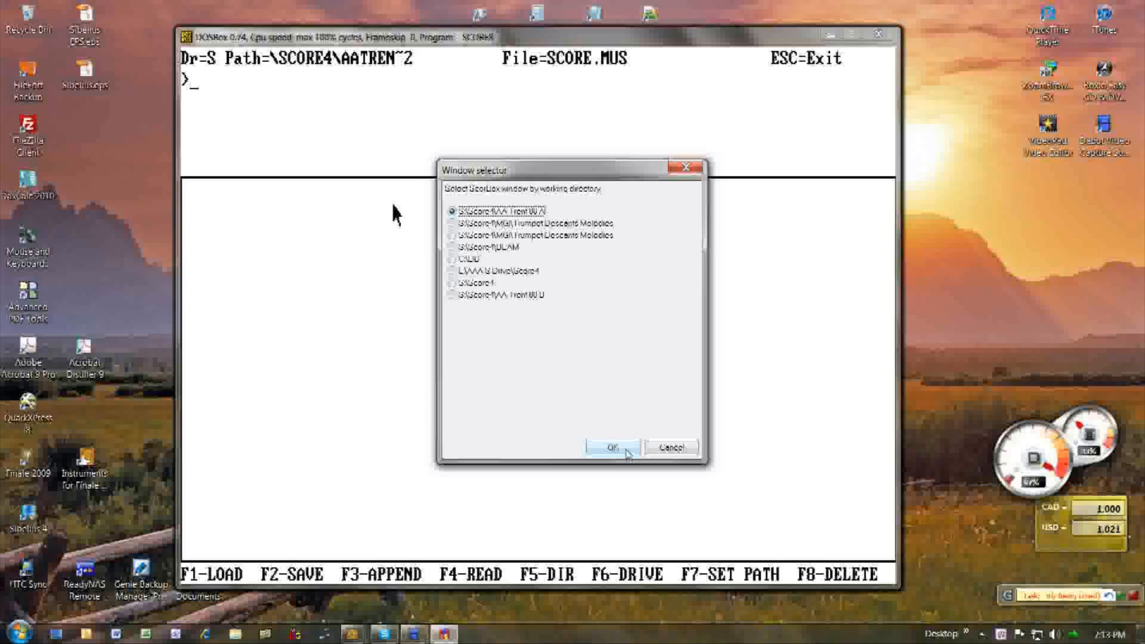
{"action": "left_click", "coordinate": [627, 451]}
{"action": "key", "text": "F7"}
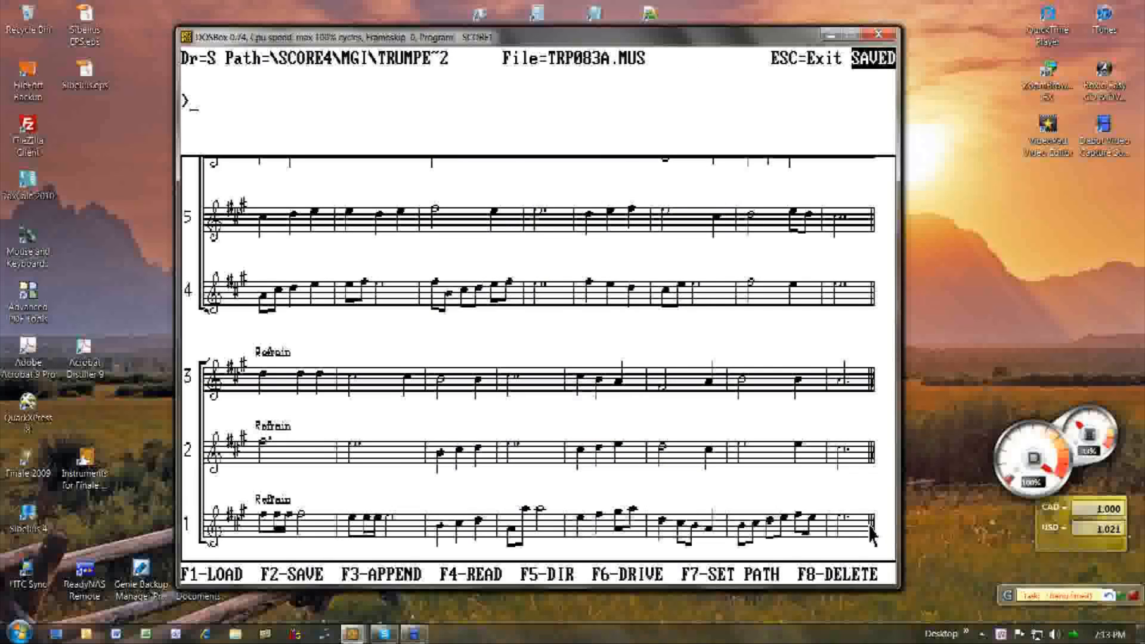
Step: Stay in the S:\Score4\AA Trent 88 A session and delete the first note in the fifth bar of staff 3
{"action": "key", "text": "Escape"}
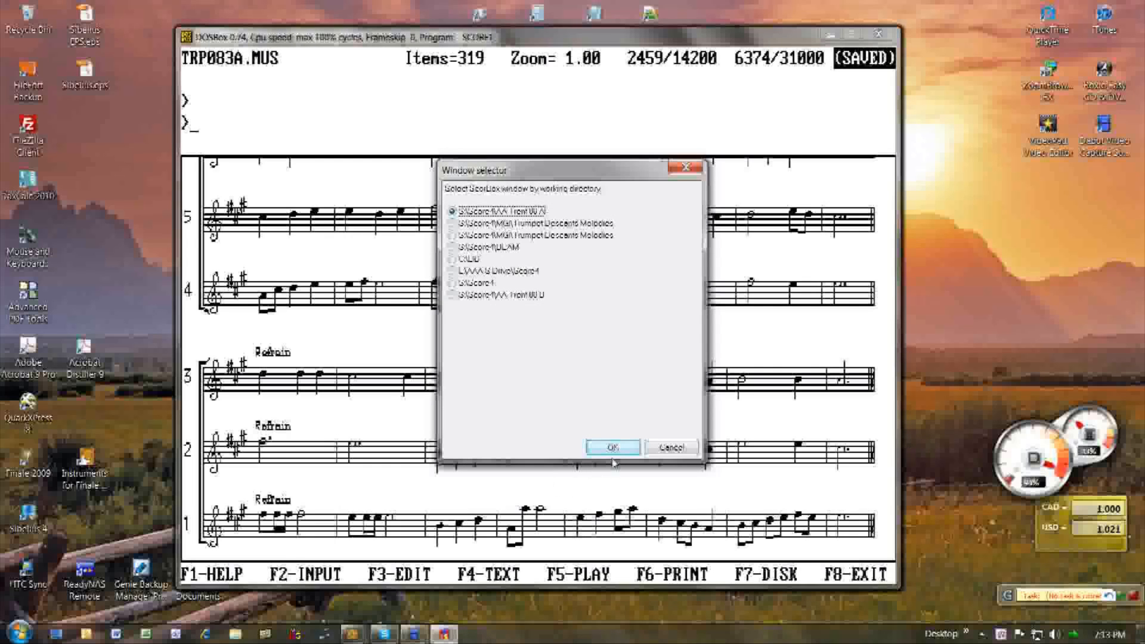
{"action": "left_click", "coordinate": [614, 454]}
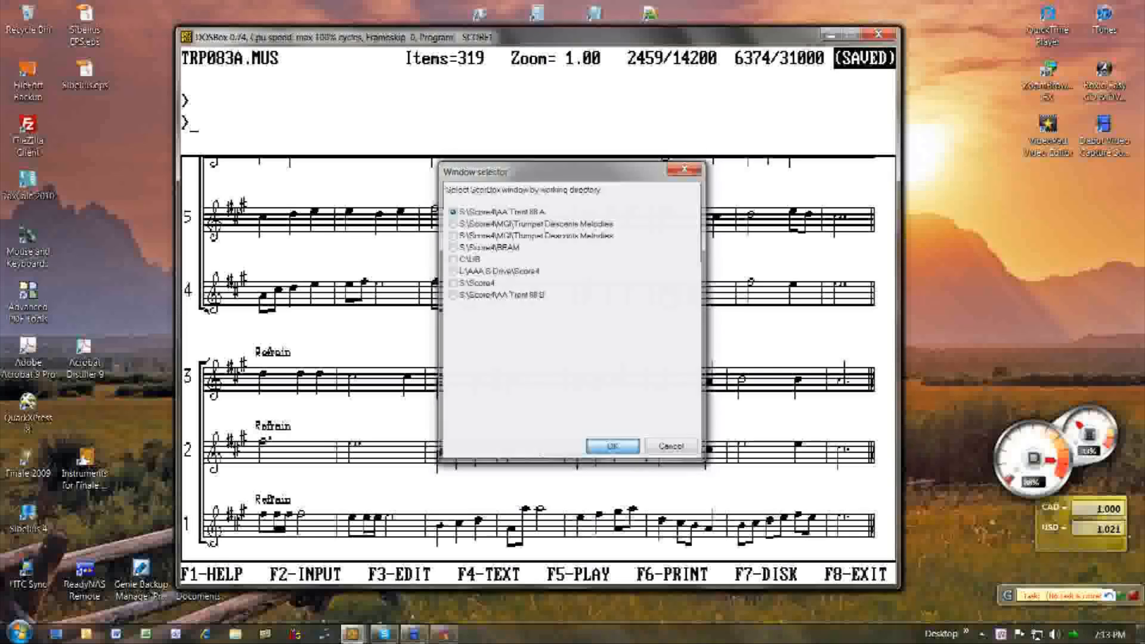
{"action": "left_click", "coordinate": [580, 411]}
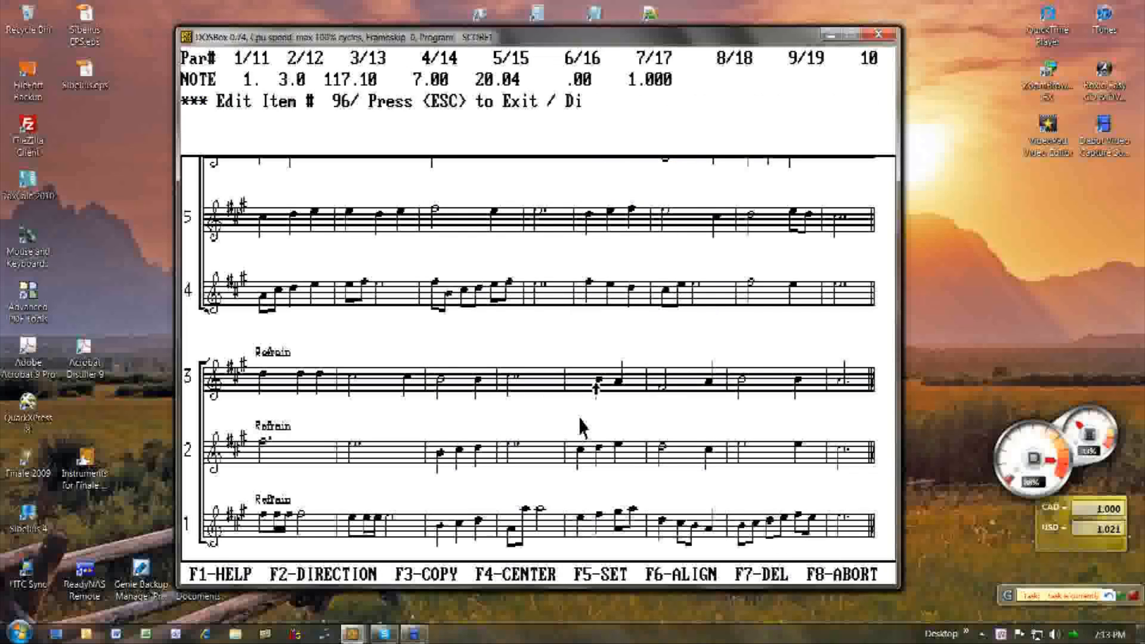
{"action": "key", "text": "F7"}
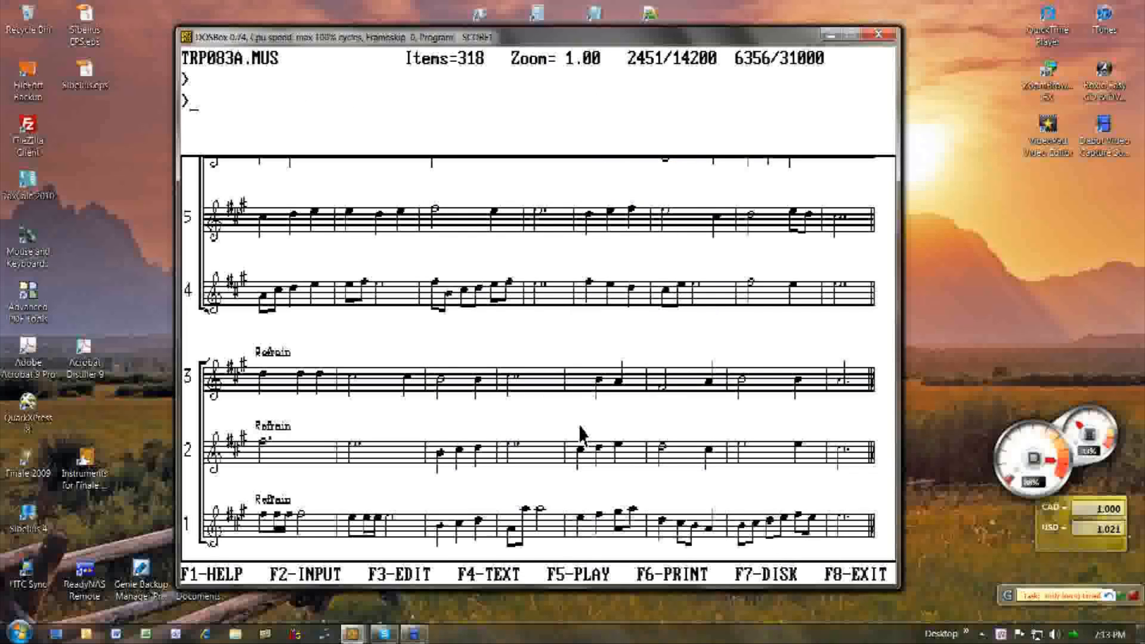
Step: Switch to the S:\Score4\AA Trent 88 B session and check its program version with the ver command
{"action": "key", "text": "ctrl+alt+w"}
{"action": "left_click", "coordinate": [514, 299]}
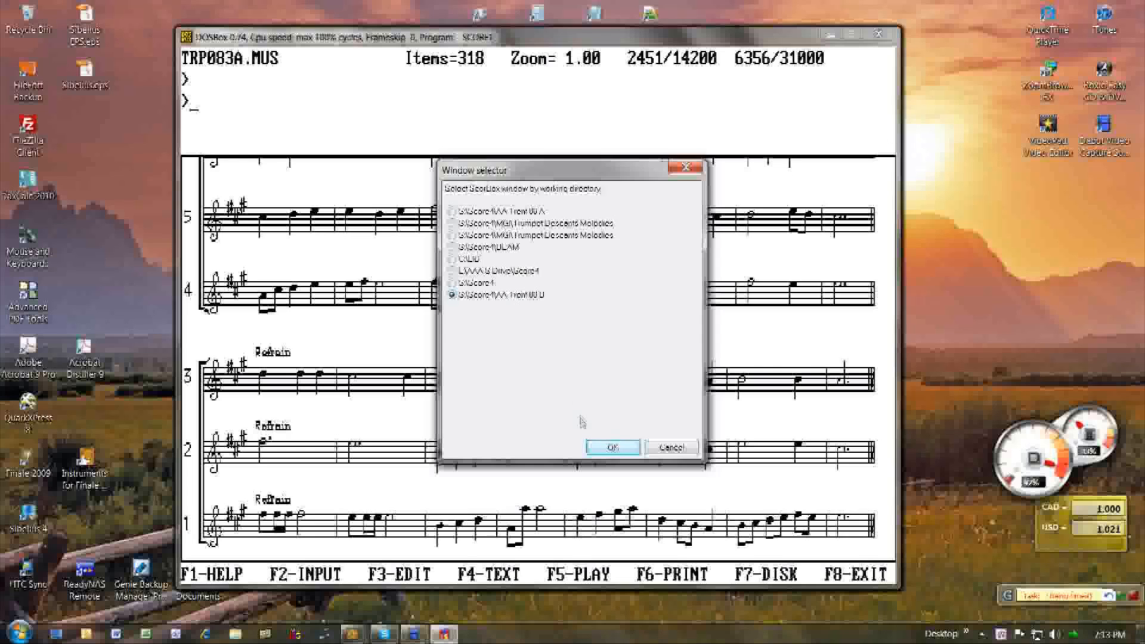
{"action": "left_click", "coordinate": [612, 448]}
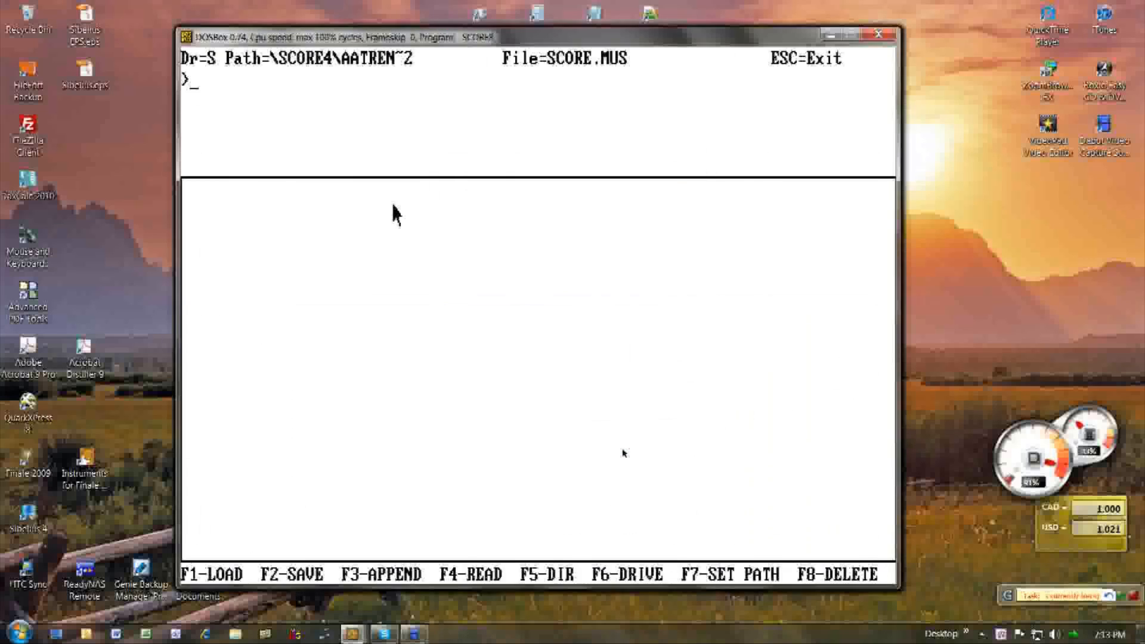
{"action": "key", "text": "Escape"}
{"action": "key", "text": "Return"}
{"action": "type", "text": "ver"}
{"action": "key", "text": "Return"}
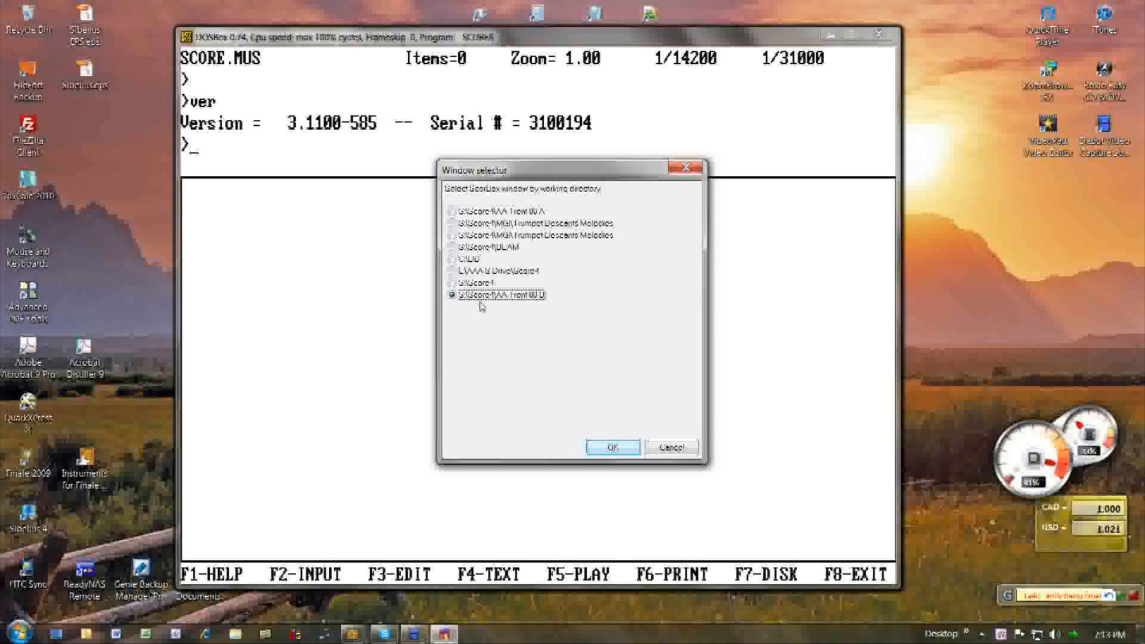
Step: Switch to the S:\Score4\BEAM session with the Window selector and query its version with the ver command
{"action": "left_click", "coordinate": [481, 247]}
{"action": "left_click", "coordinate": [610, 448]}
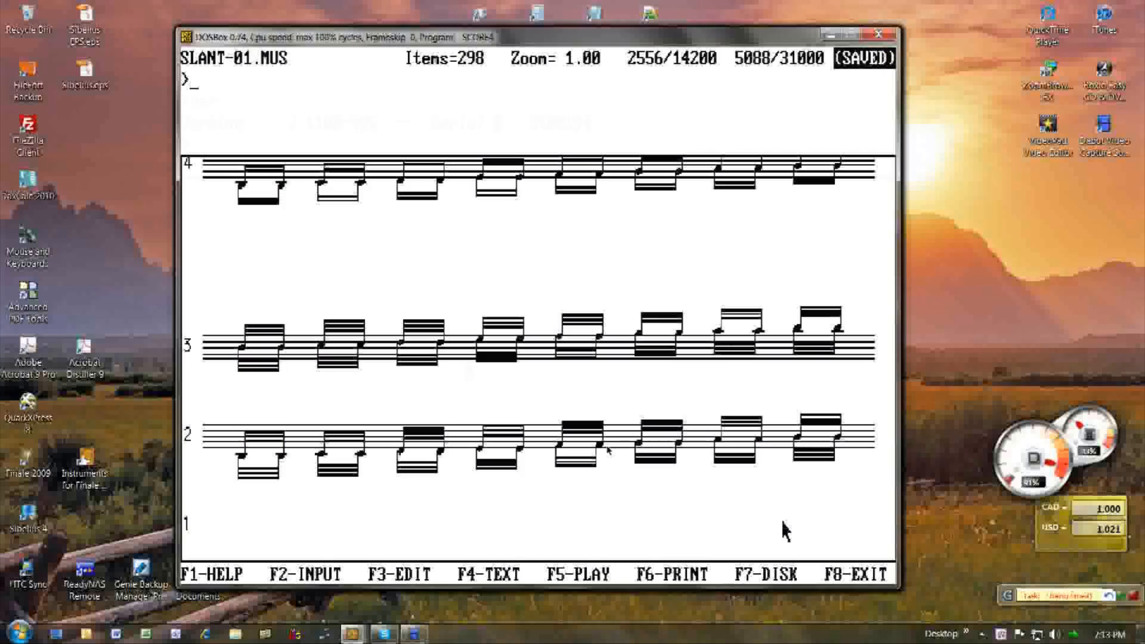
{"action": "type", "text": "ver"}
{"action": "key", "text": "Return"}
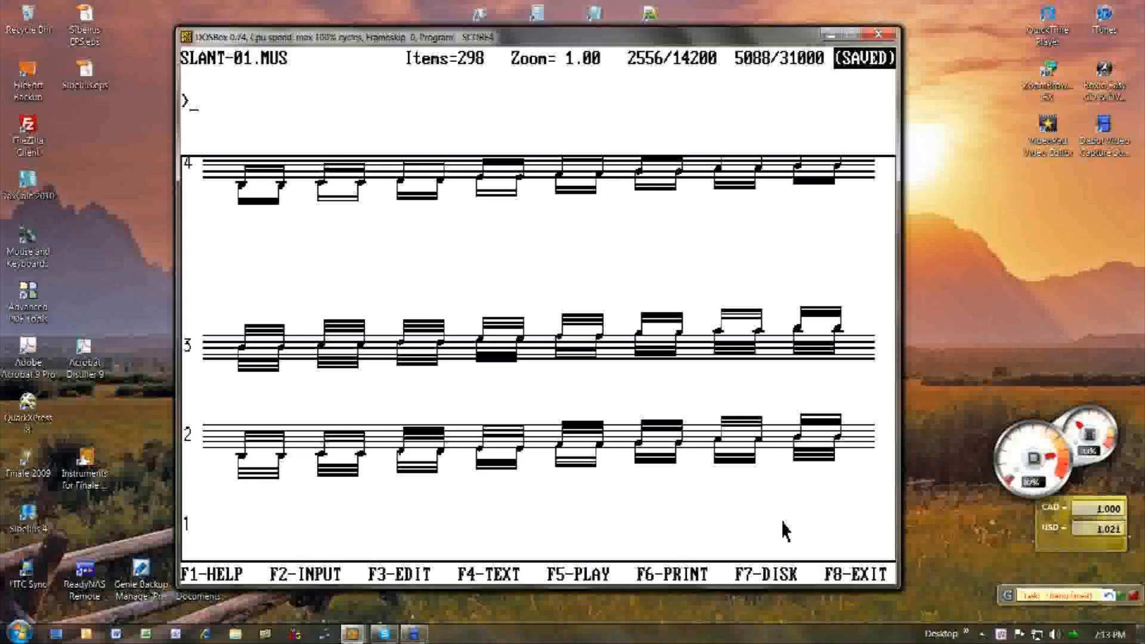
Step: Query the version and file creation details of SLANT-01.MUS in the BEAM session with the ver command
{"action": "type", "text": "ver"}
{"action": "key", "text": "Return"}
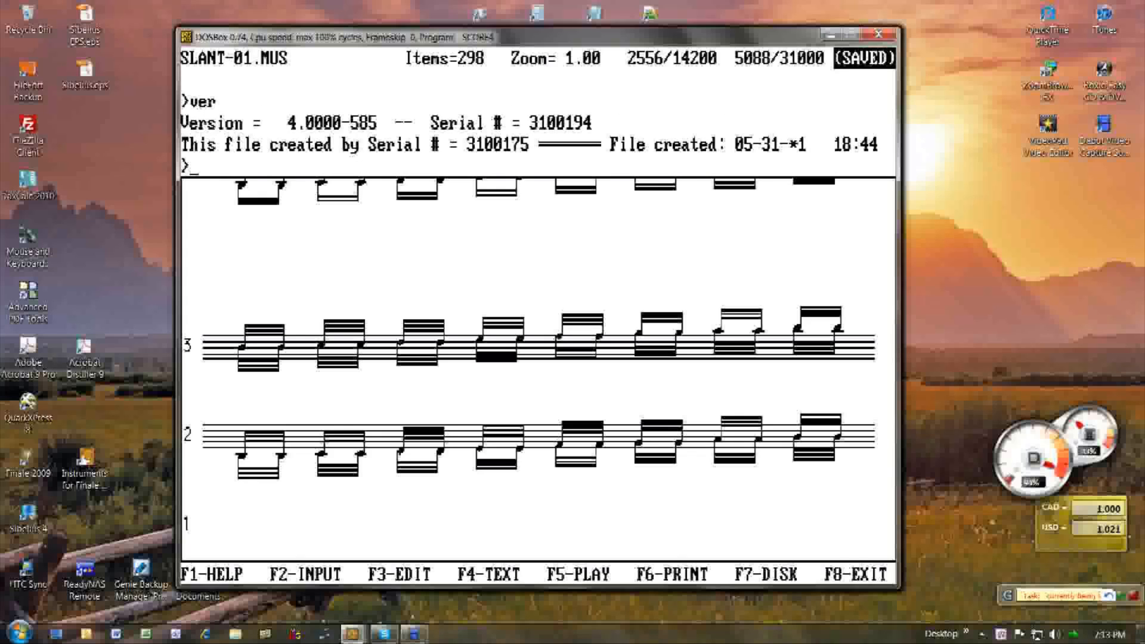
{"action": "key", "text": "Return"}
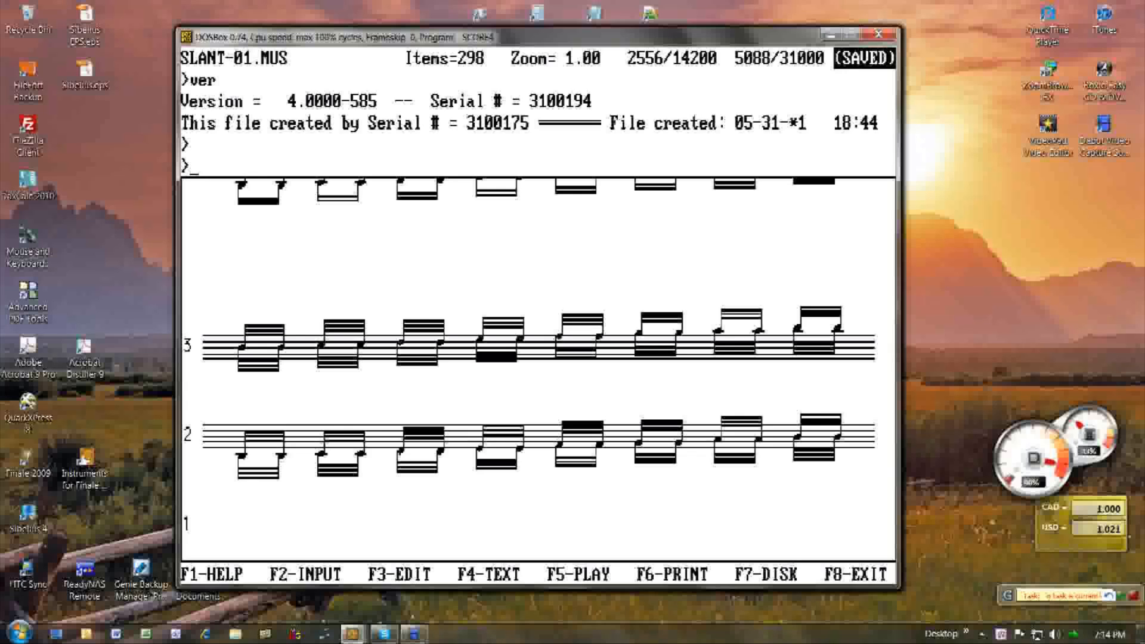
Step: Stay in the S:\Score4\BEAM session and open a Windows command prompt in its working directory, closing it after checking the path
{"action": "key", "text": "ctrl+alt+w"}
{"action": "key", "text": "Return"}
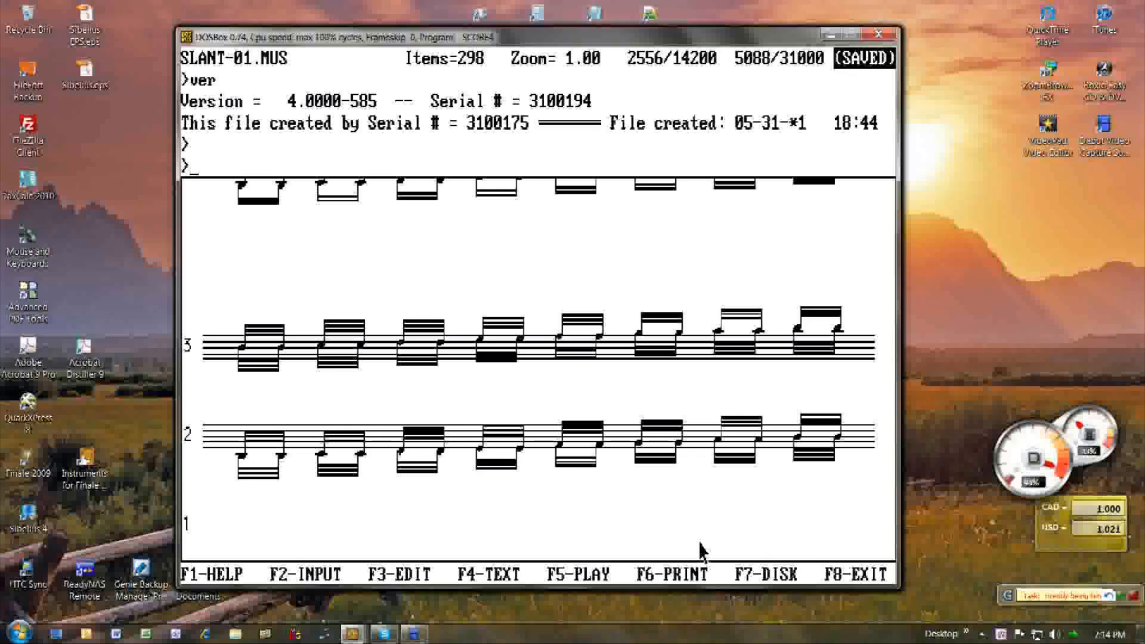
{"action": "key", "text": "ctrl+alt+c"}
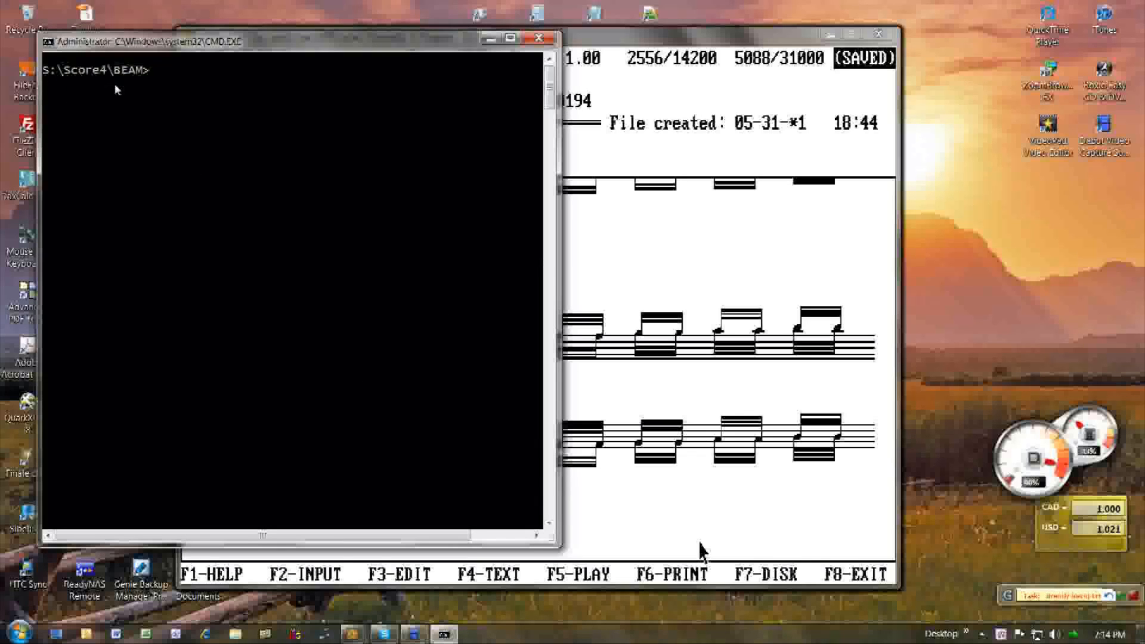
{"action": "left_click", "coordinate": [539, 37]}
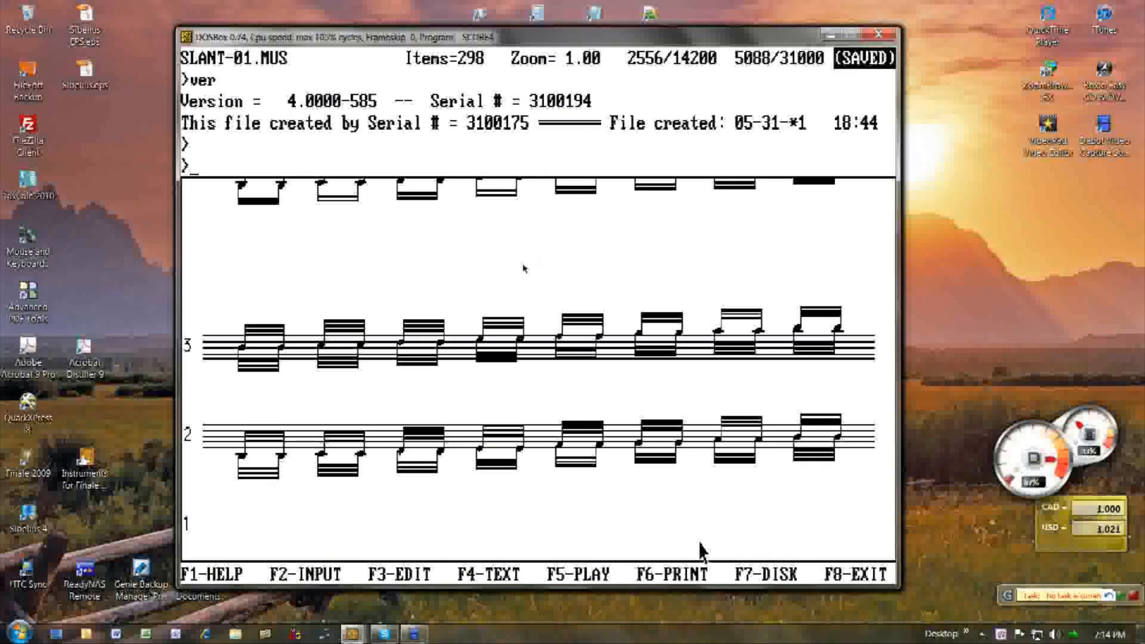
Step: Switch to the second S:\Score4\MGI\Trumpet Descants Melodies session and check its working directory in a command prompt
{"action": "key", "text": "ctrl+alt+w"}
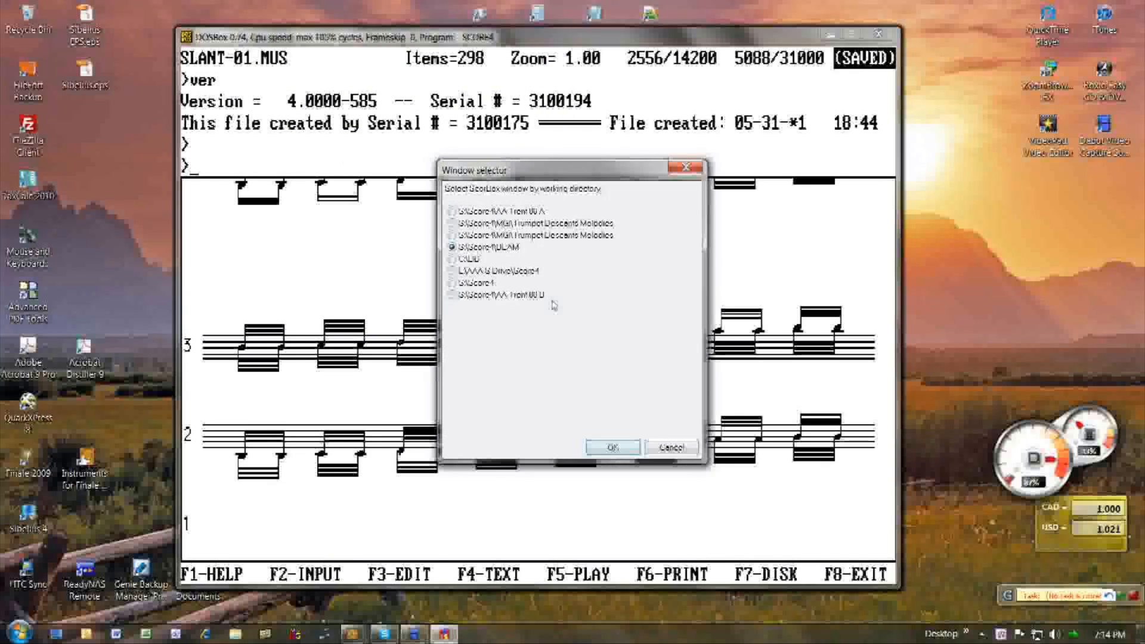
{"action": "left_click", "coordinate": [534, 238]}
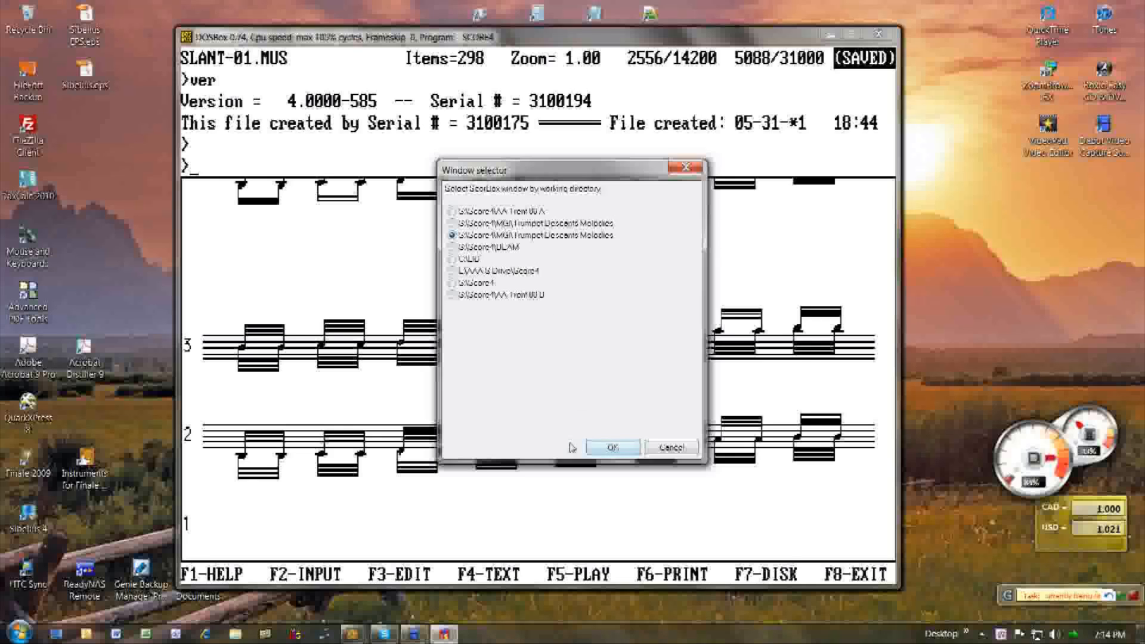
{"action": "left_click", "coordinate": [612, 448]}
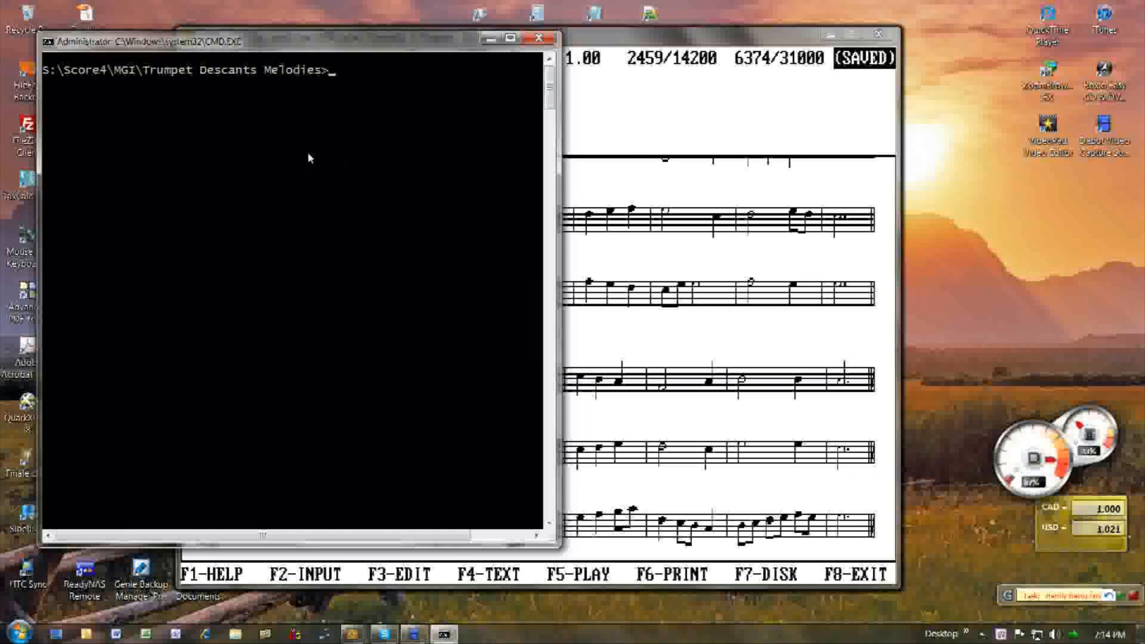
{"action": "left_click", "coordinate": [539, 38]}
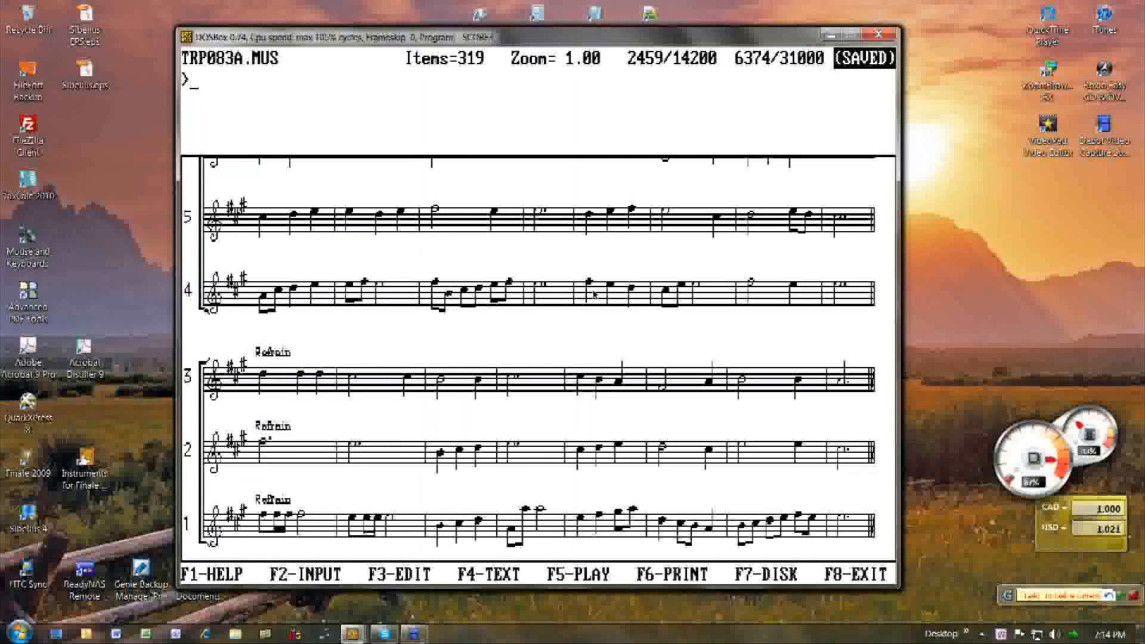
Step: Switch to the S:\Score4 session with the Window selector
{"action": "left_click", "coordinate": [481, 284]}
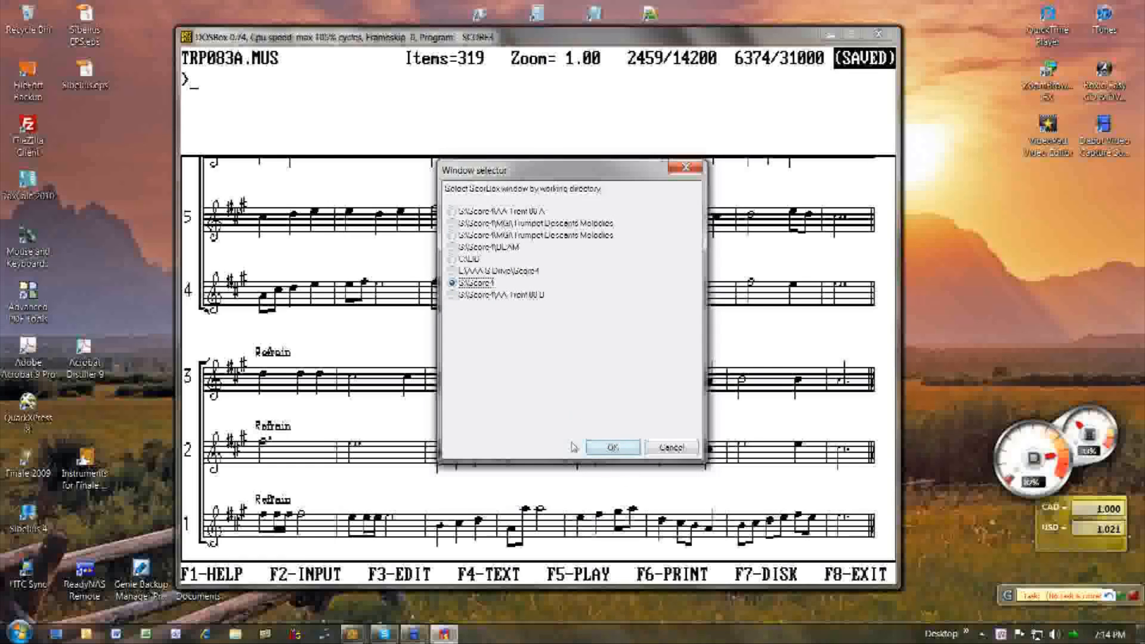
{"action": "left_click", "coordinate": [613, 448]}
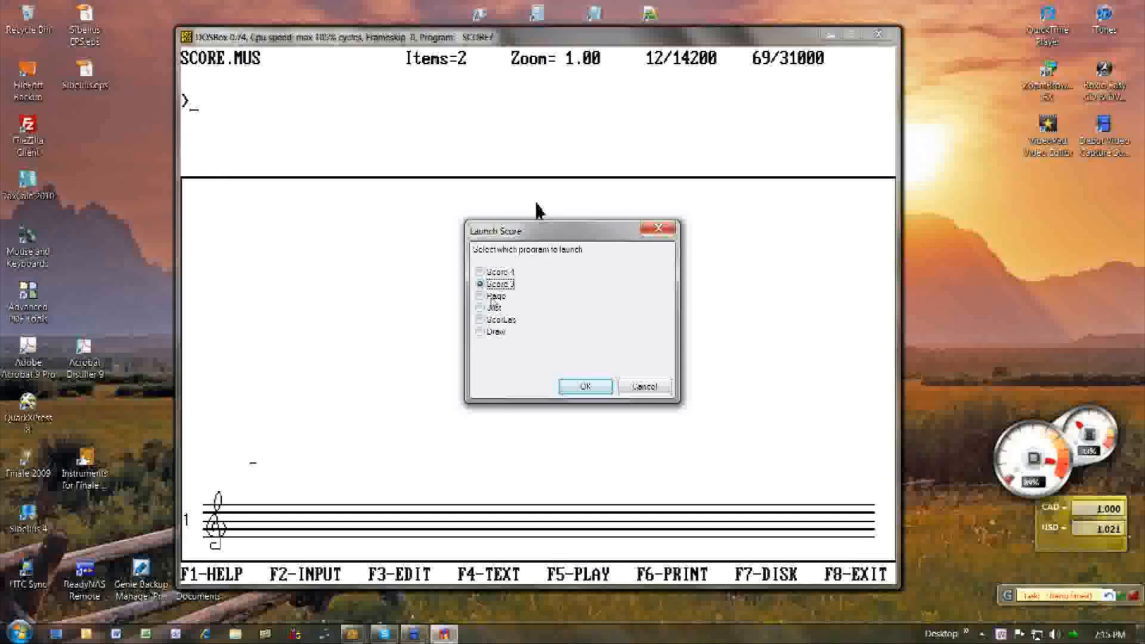
{"action": "left_click", "coordinate": [498, 296]}
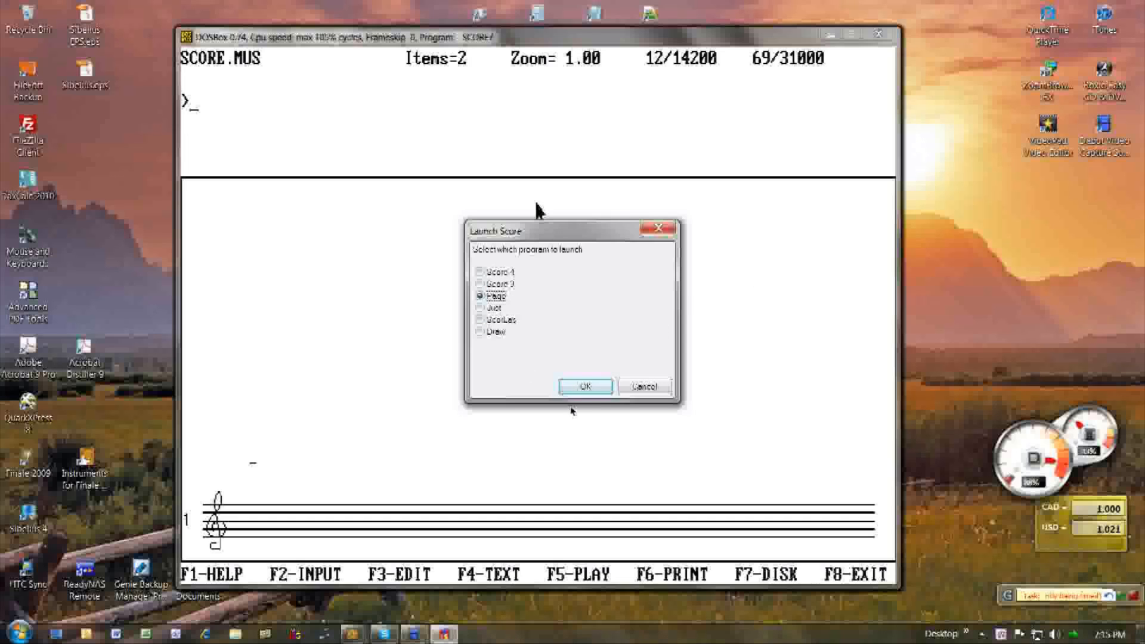
{"action": "left_click", "coordinate": [636, 388]}
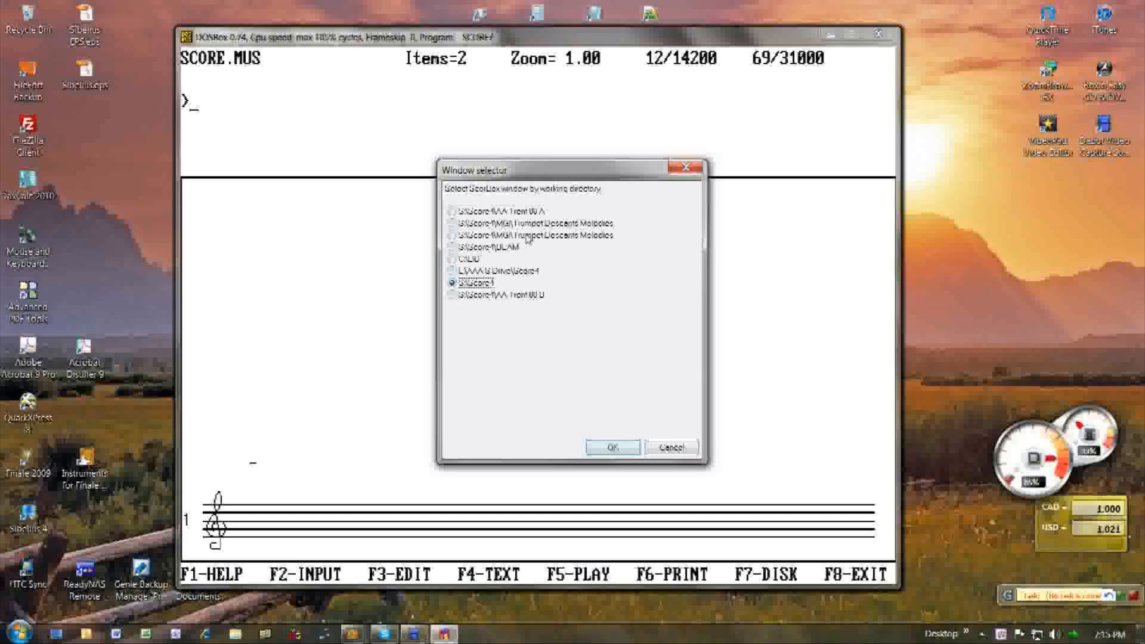
{"action": "left_click", "coordinate": [666, 448]}
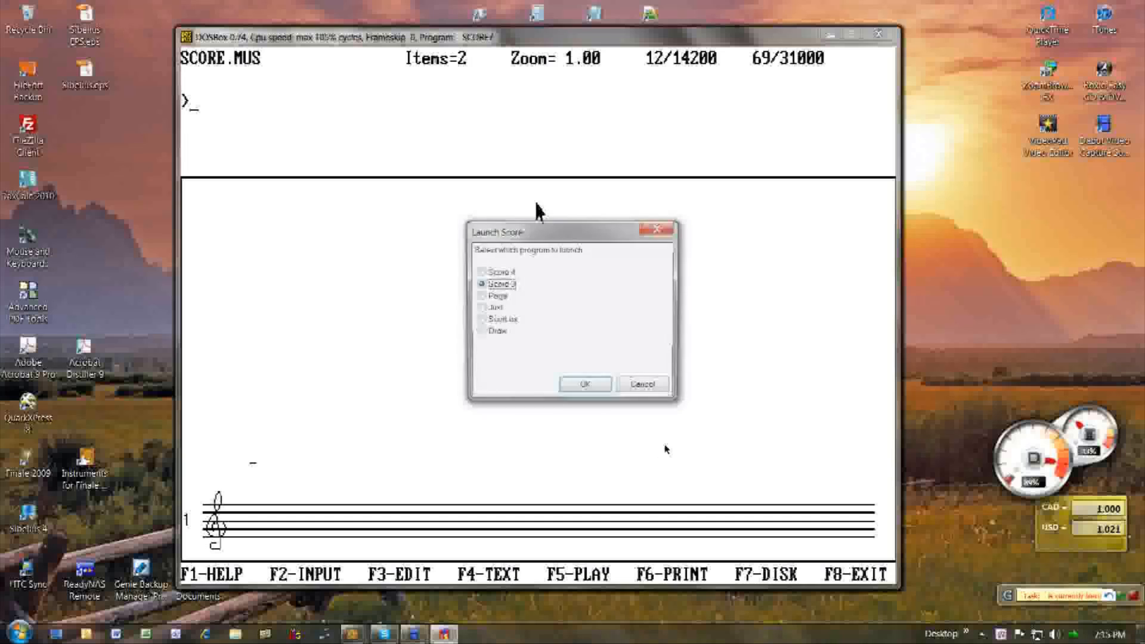
{"action": "left_click", "coordinate": [496, 296]}
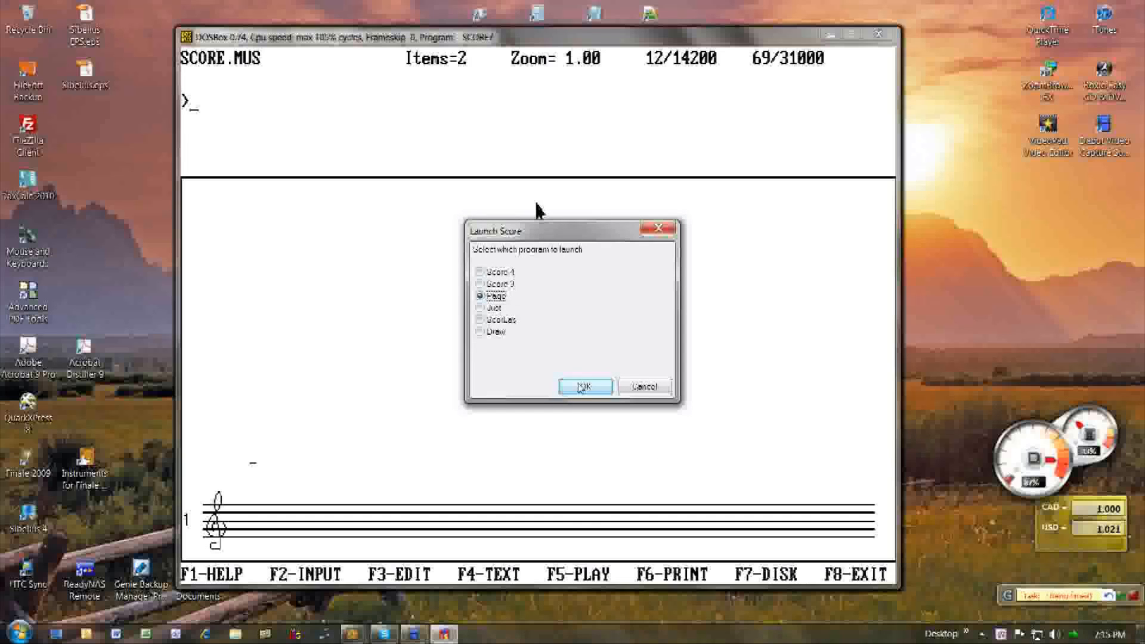
{"action": "left_click", "coordinate": [584, 387]}
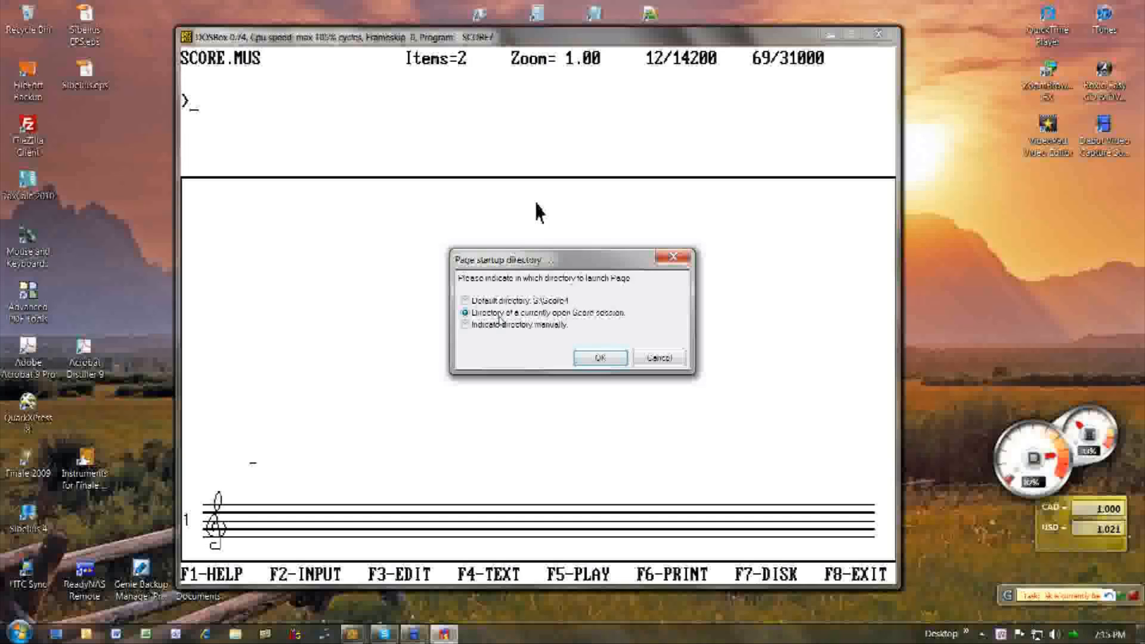
{"action": "left_click", "coordinate": [598, 359]}
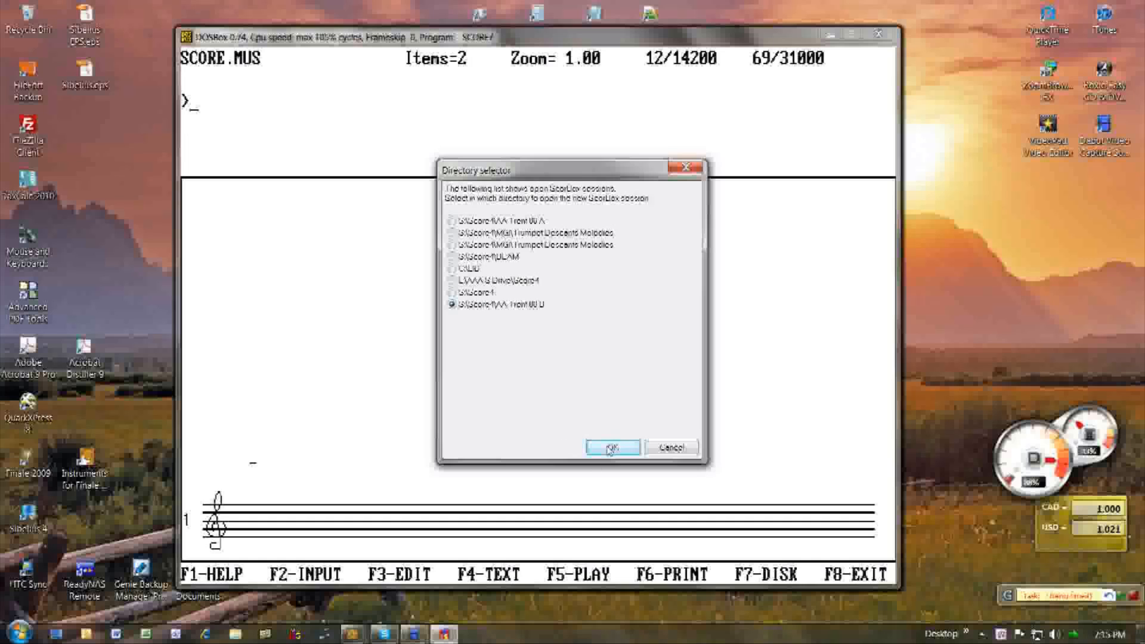
{"action": "left_click", "coordinate": [668, 447]}
Step: Check the current session's drive and path, and launch Page in the directory of the open S:\Score4 session, exiting it once loaded
{"action": "key", "text": "F7"}
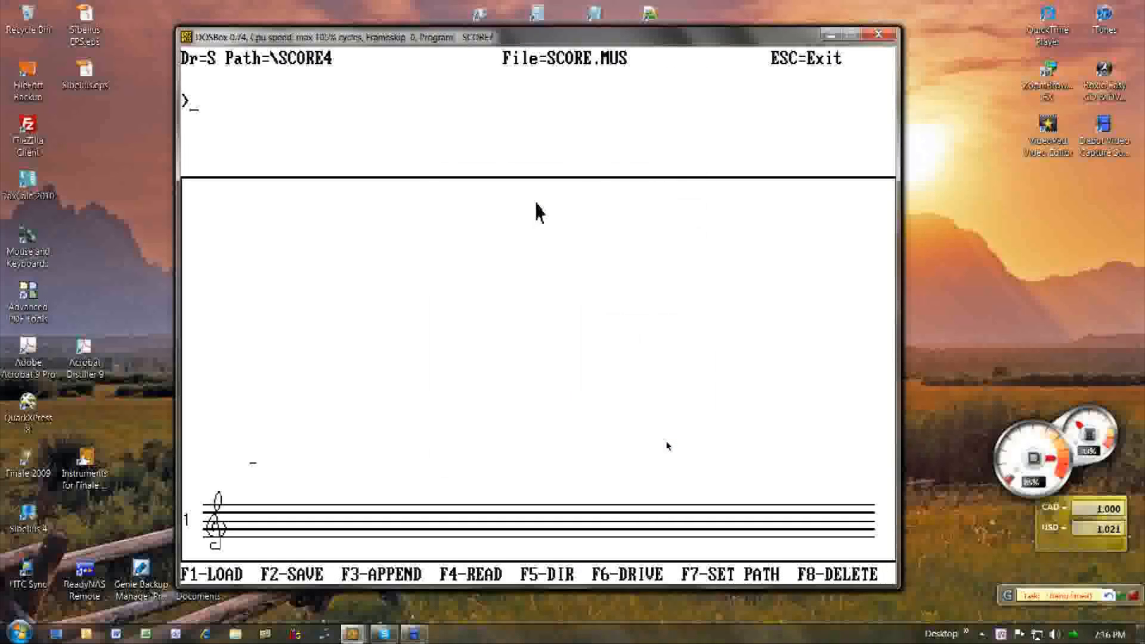
{"action": "key", "text": "Escape"}
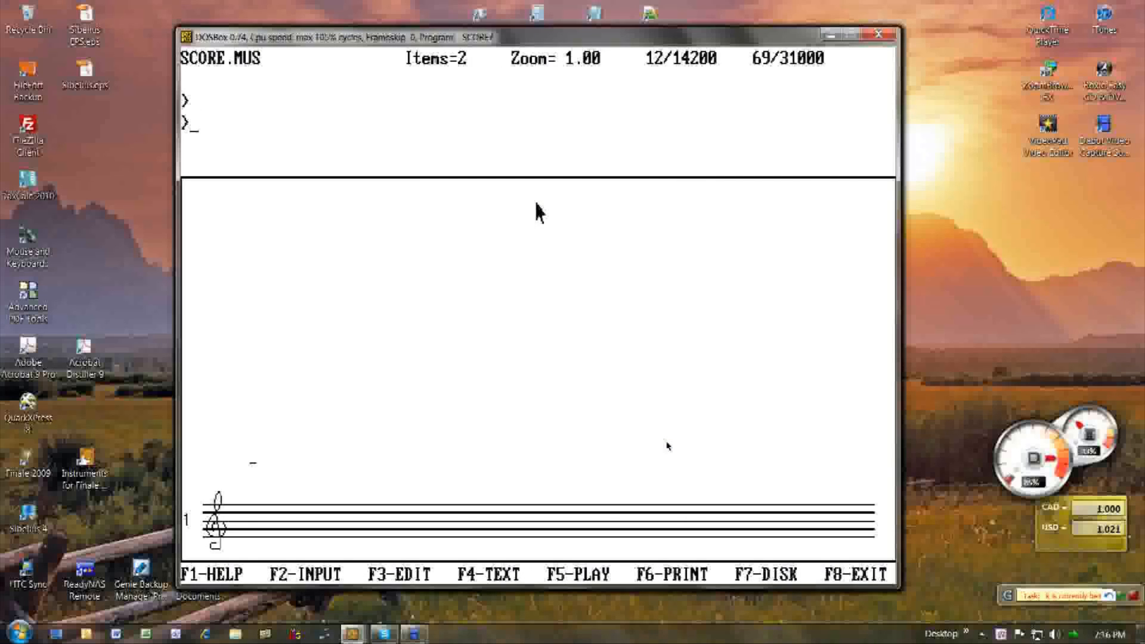
{"action": "left_click", "coordinate": [586, 386]}
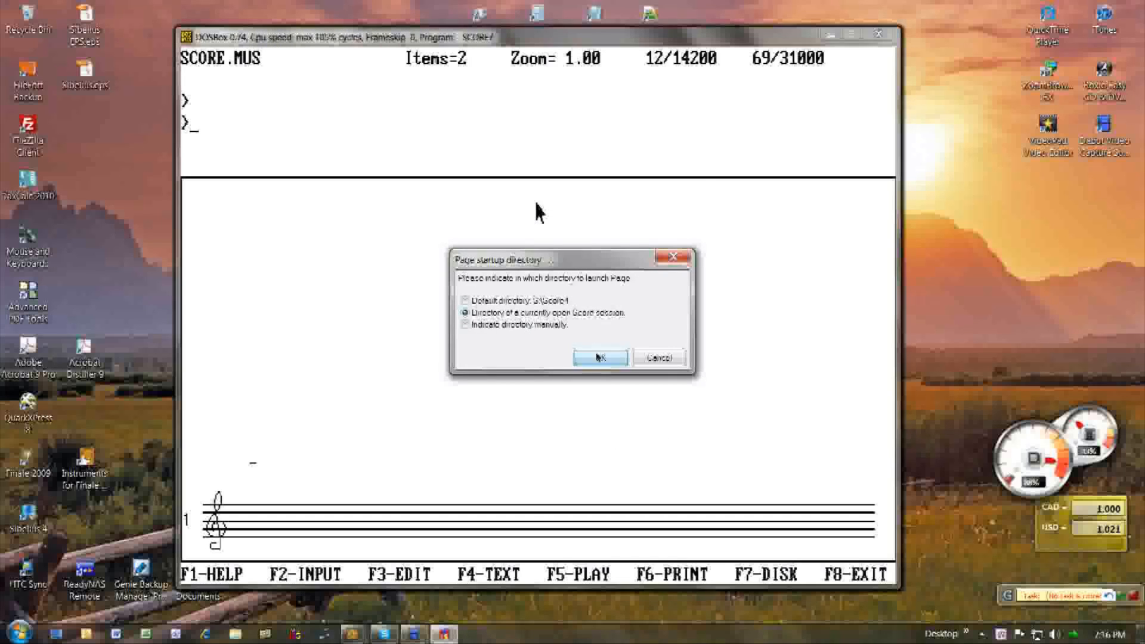
{"action": "left_click", "coordinate": [599, 356]}
{"action": "left_click", "coordinate": [481, 294]}
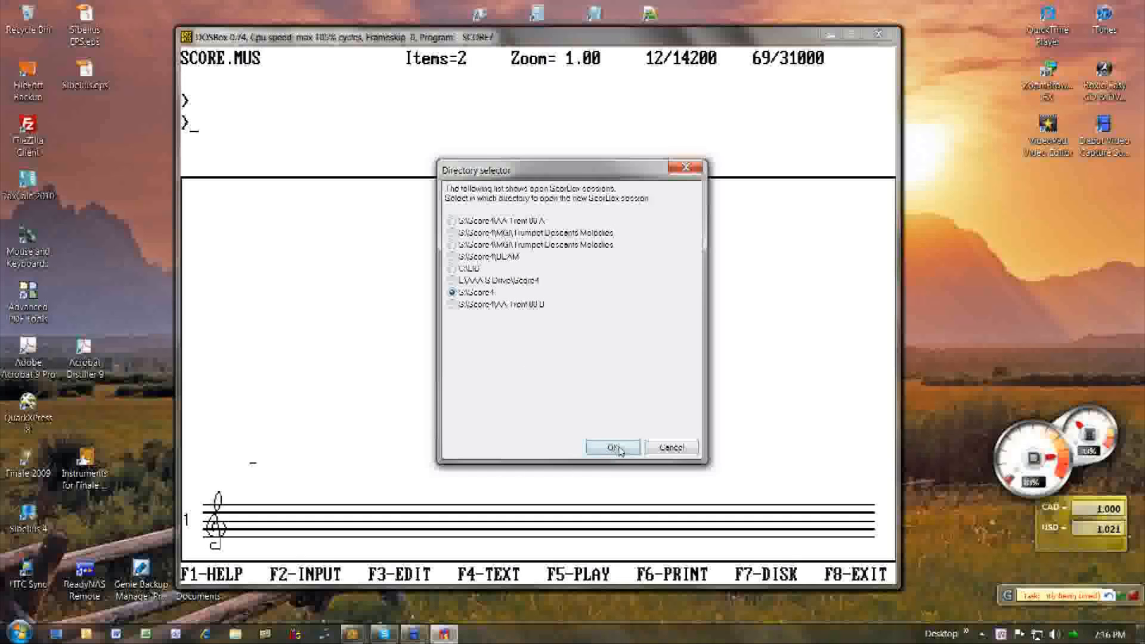
{"action": "left_click", "coordinate": [613, 447]}
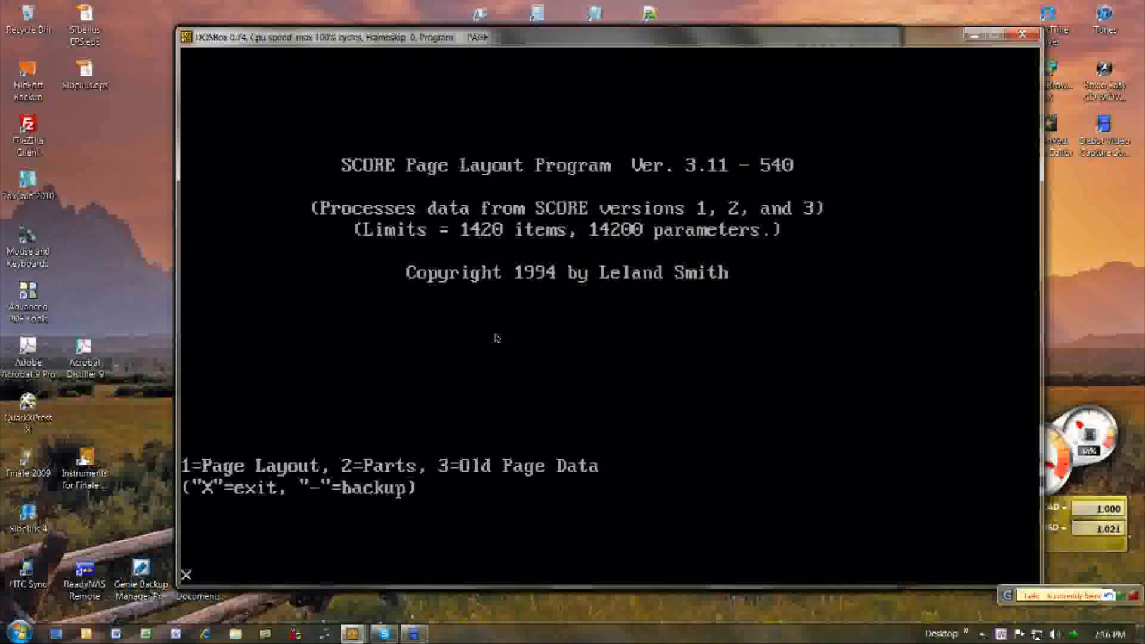
{"action": "key", "text": "Return"}
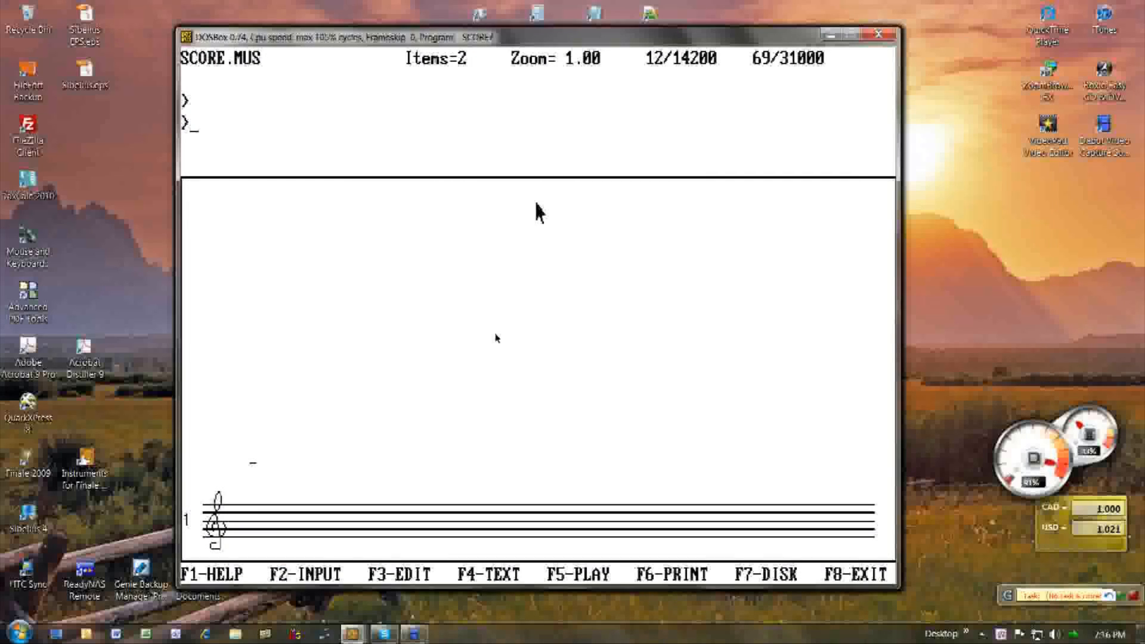
Step: Launch Just in the directory of the second open S:\Score4\MGI\Trumpet Descants Melodies session
{"action": "left_click", "coordinate": [484, 308]}
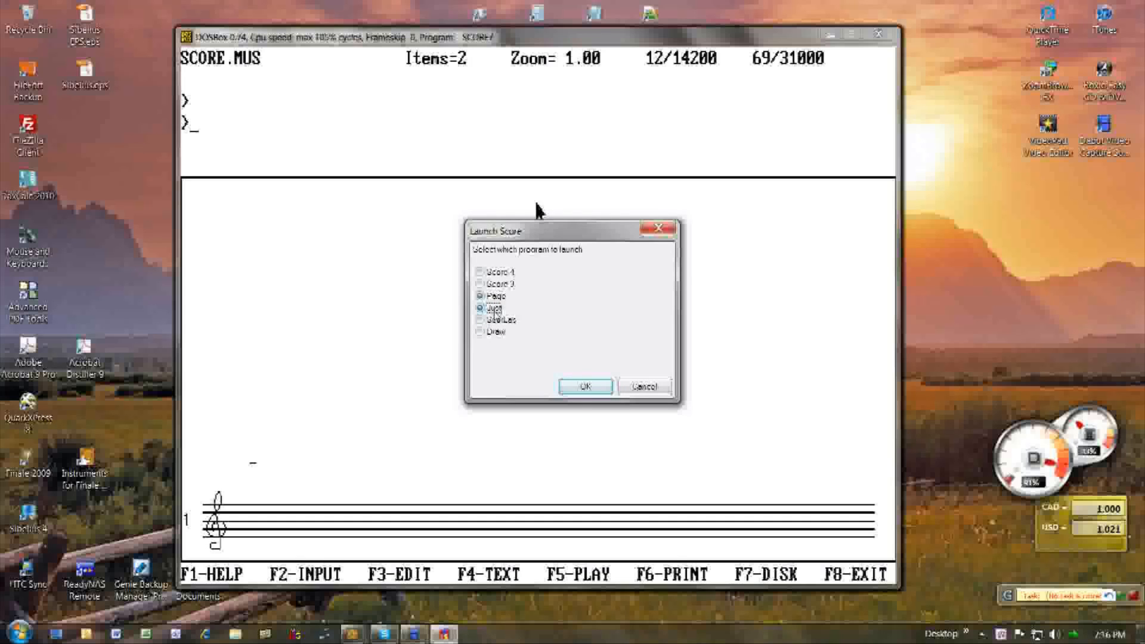
{"action": "left_click", "coordinate": [586, 393]}
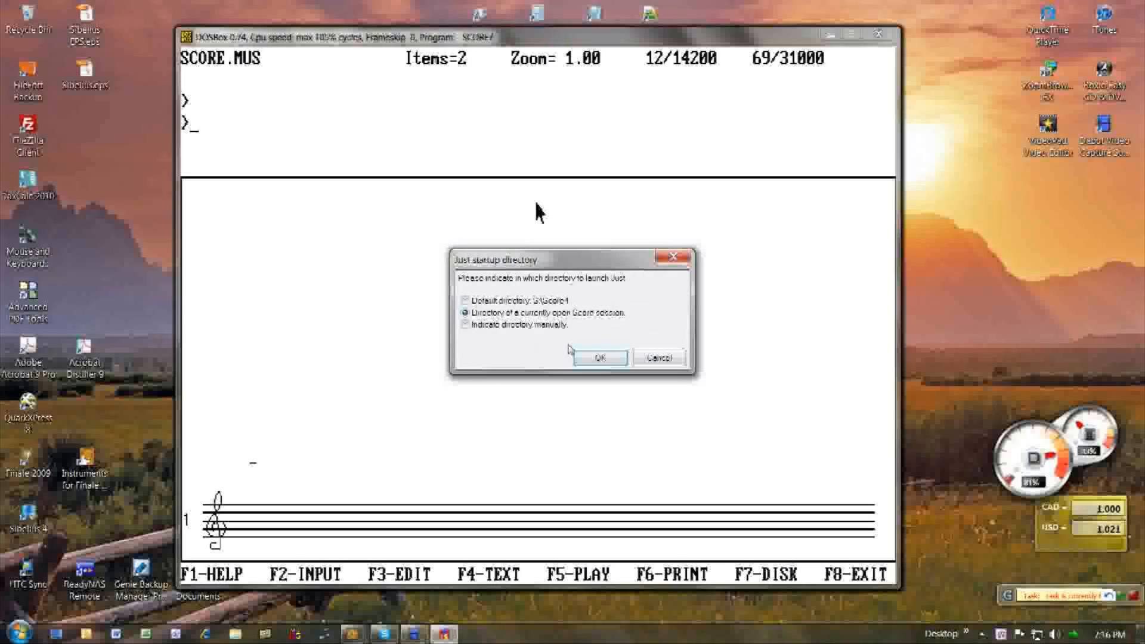
{"action": "left_click", "coordinate": [599, 360]}
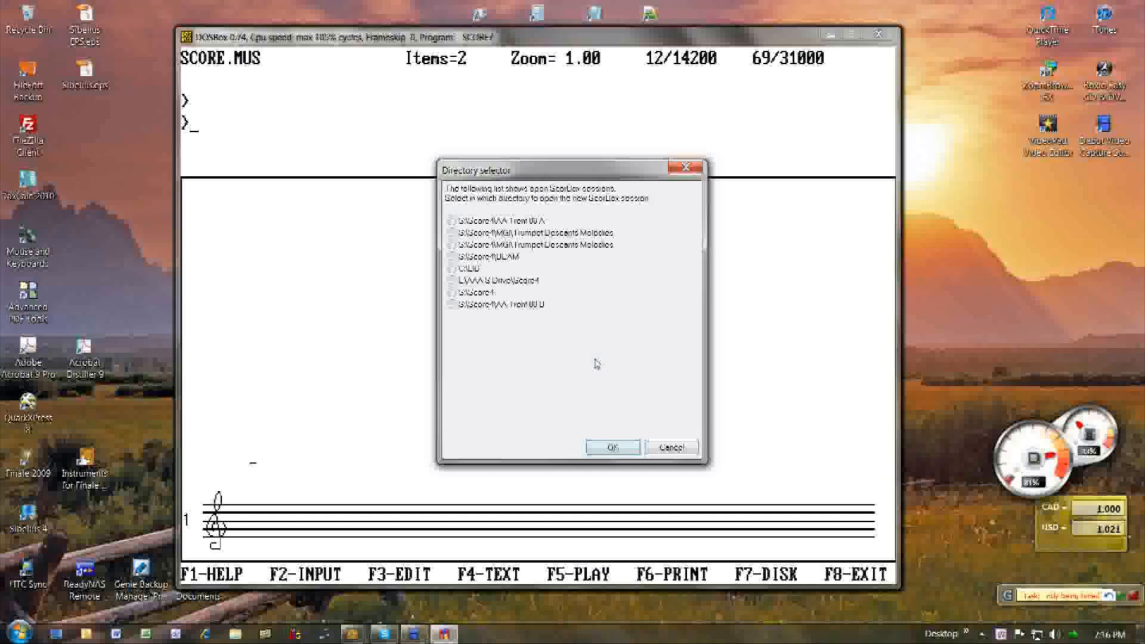
{"action": "left_click", "coordinate": [498, 245]}
{"action": "left_click", "coordinate": [615, 447]}
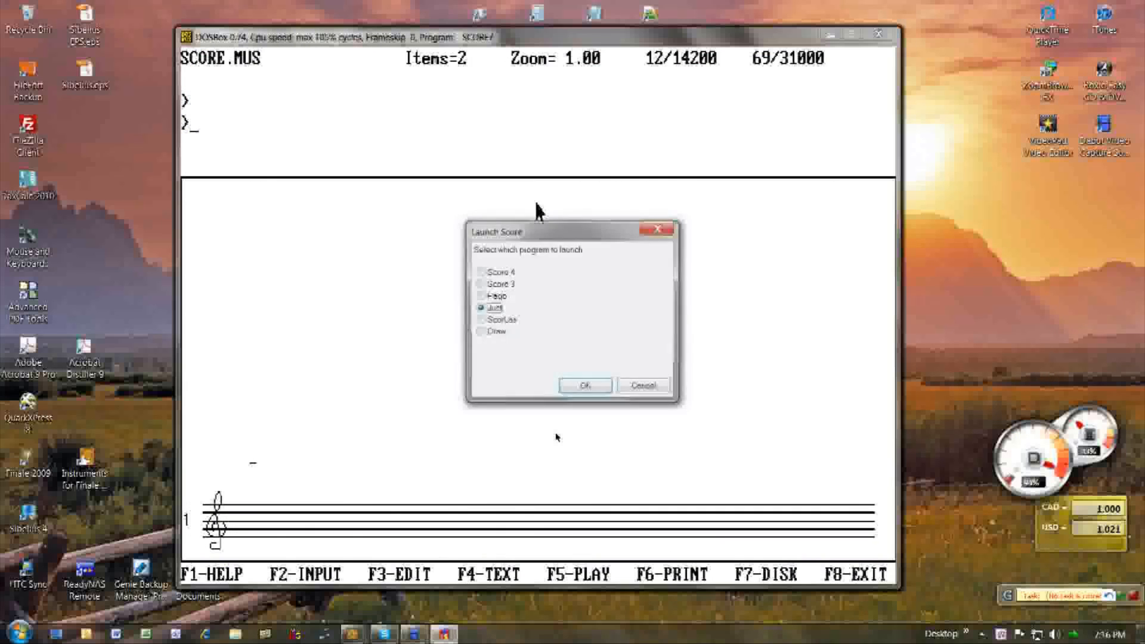
Step: Review the open session directories offered for launching ScorLas and cancel the launch
{"action": "left_click", "coordinate": [503, 320]}
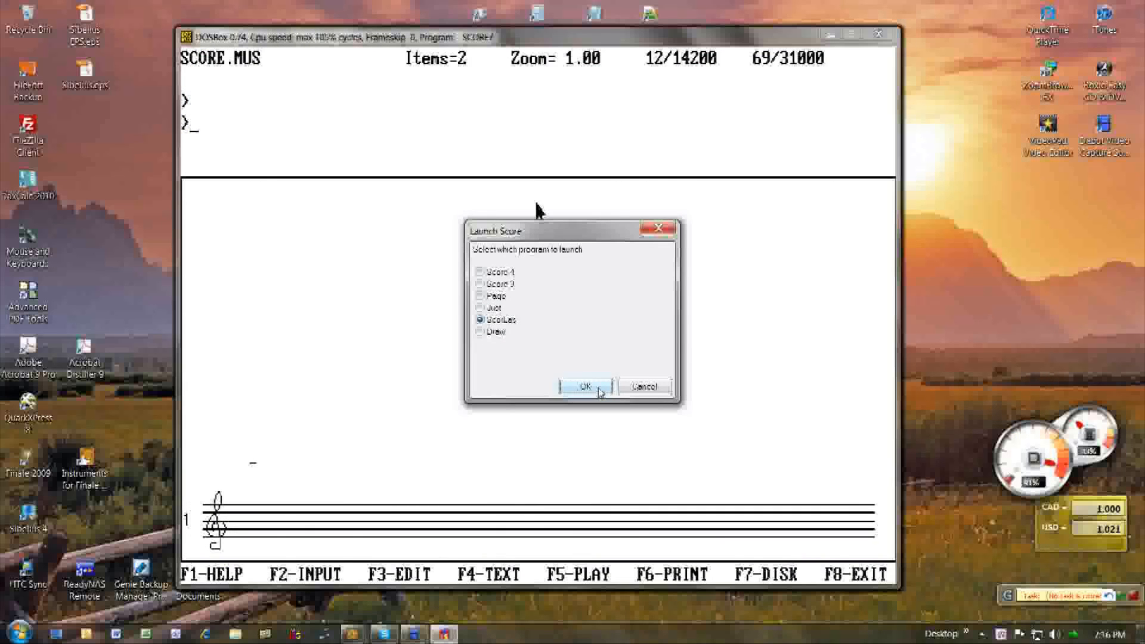
{"action": "left_click", "coordinate": [601, 392]}
{"action": "left_click", "coordinate": [604, 360]}
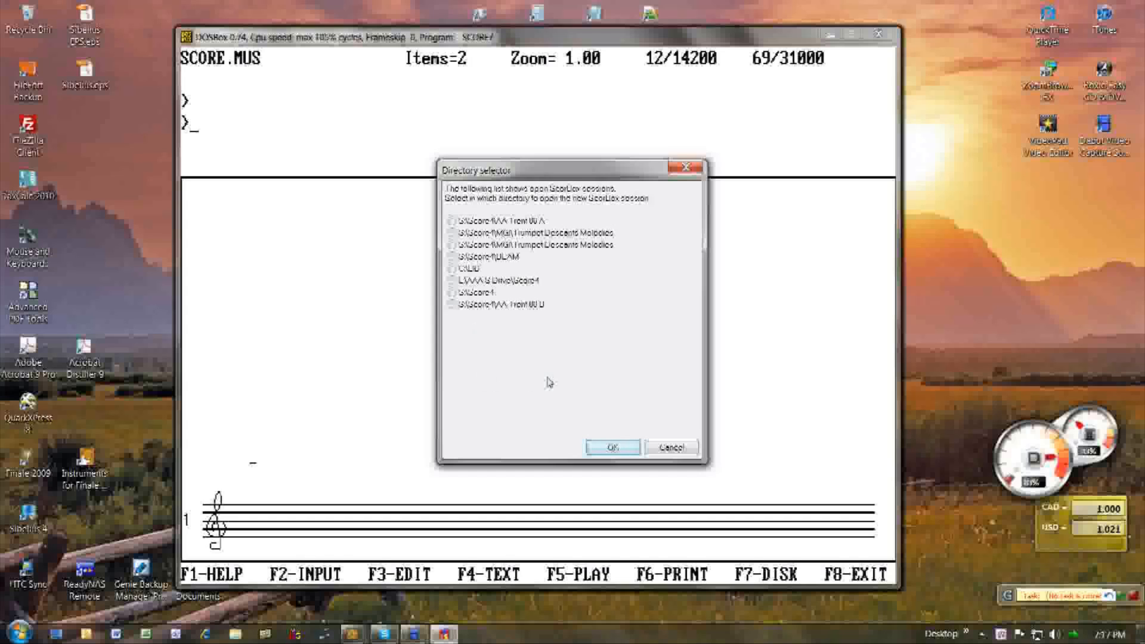
{"action": "left_click", "coordinate": [679, 448]}
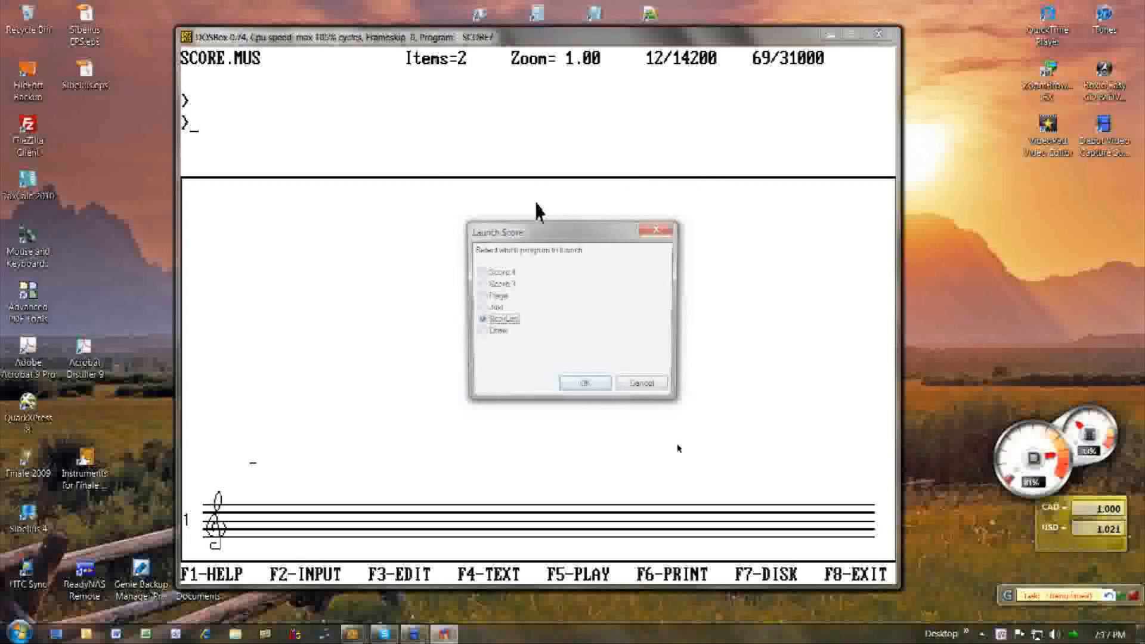
Step: Review the startup directory options for Draw, including its list of Draw libraries, and cancel the launch
{"action": "left_click", "coordinate": [493, 332]}
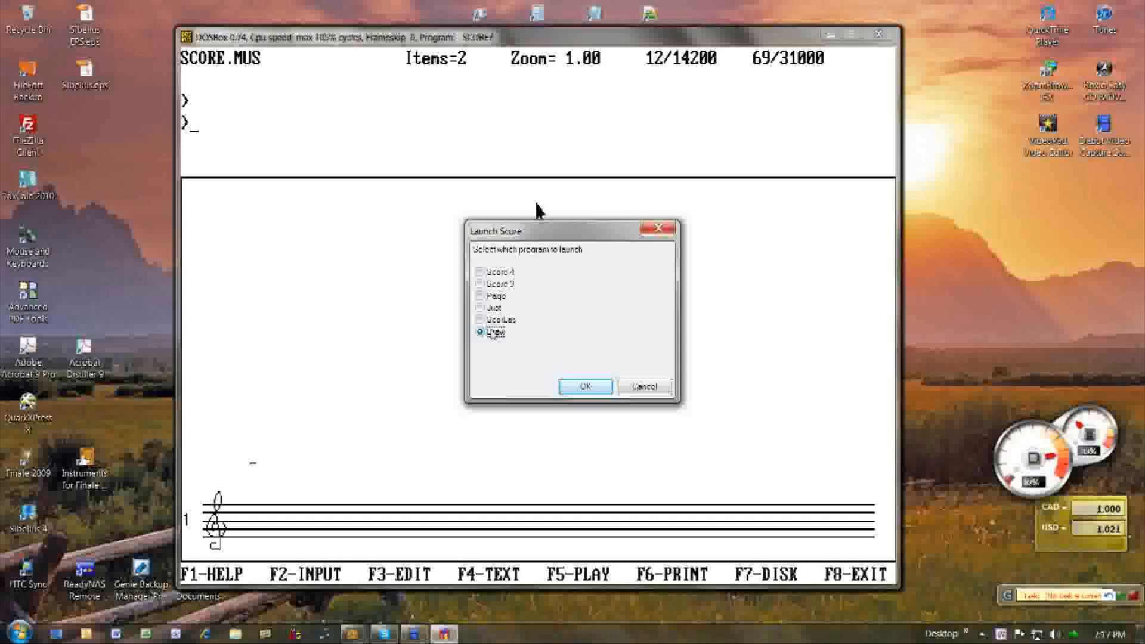
{"action": "left_click", "coordinate": [561, 388]}
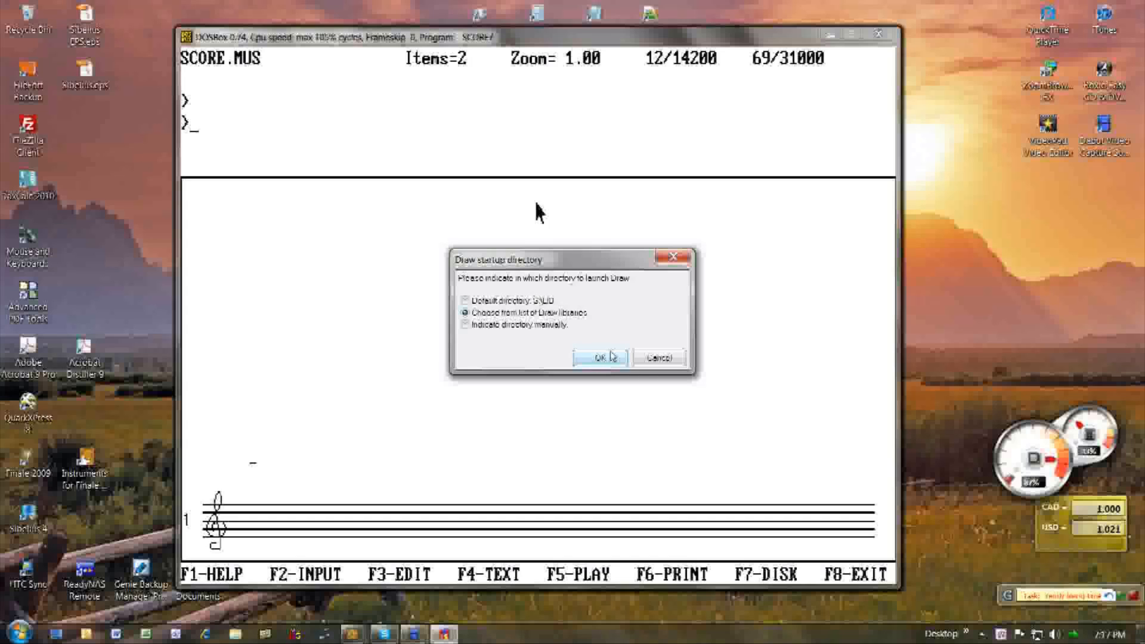
{"action": "left_click", "coordinate": [489, 325]}
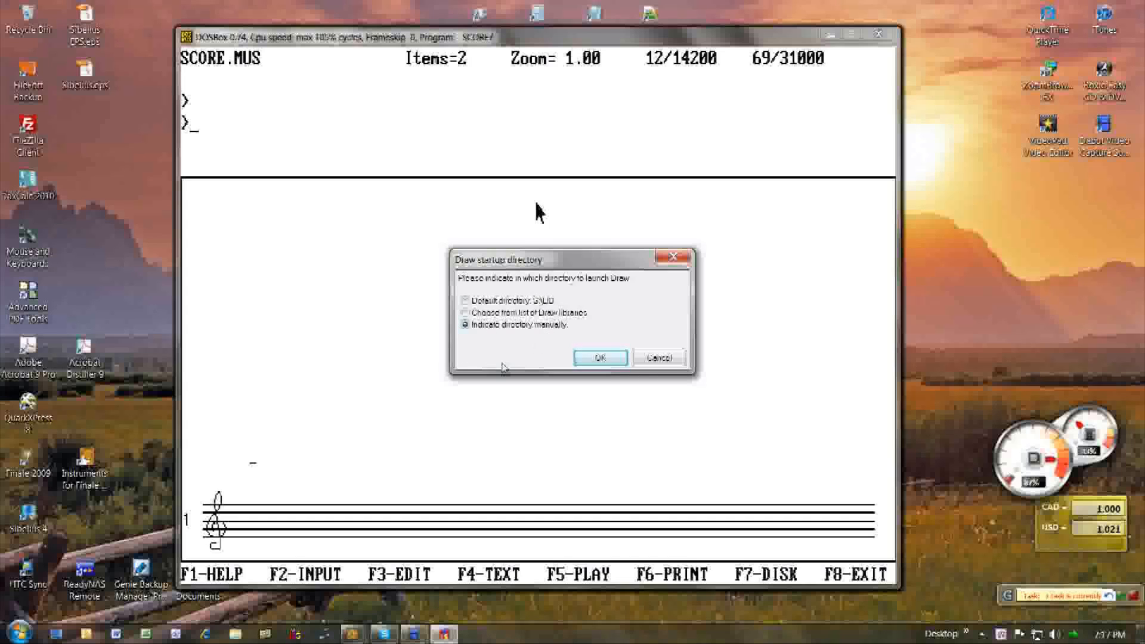
{"action": "left_click", "coordinate": [492, 315]}
{"action": "left_click", "coordinate": [599, 357]}
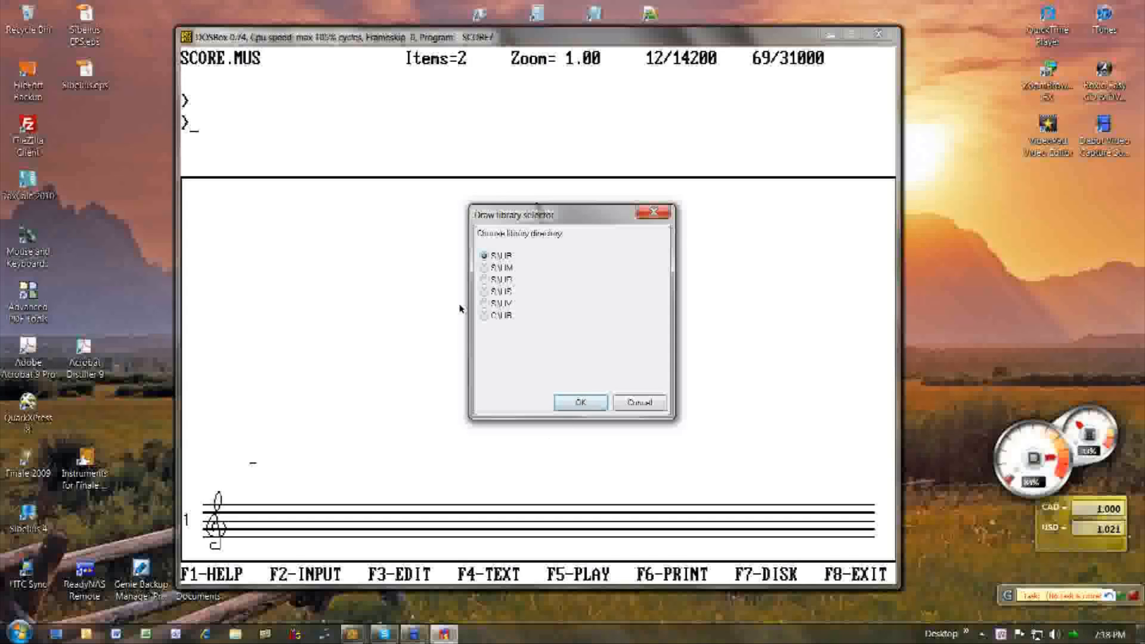
{"action": "left_click", "coordinate": [639, 403]}
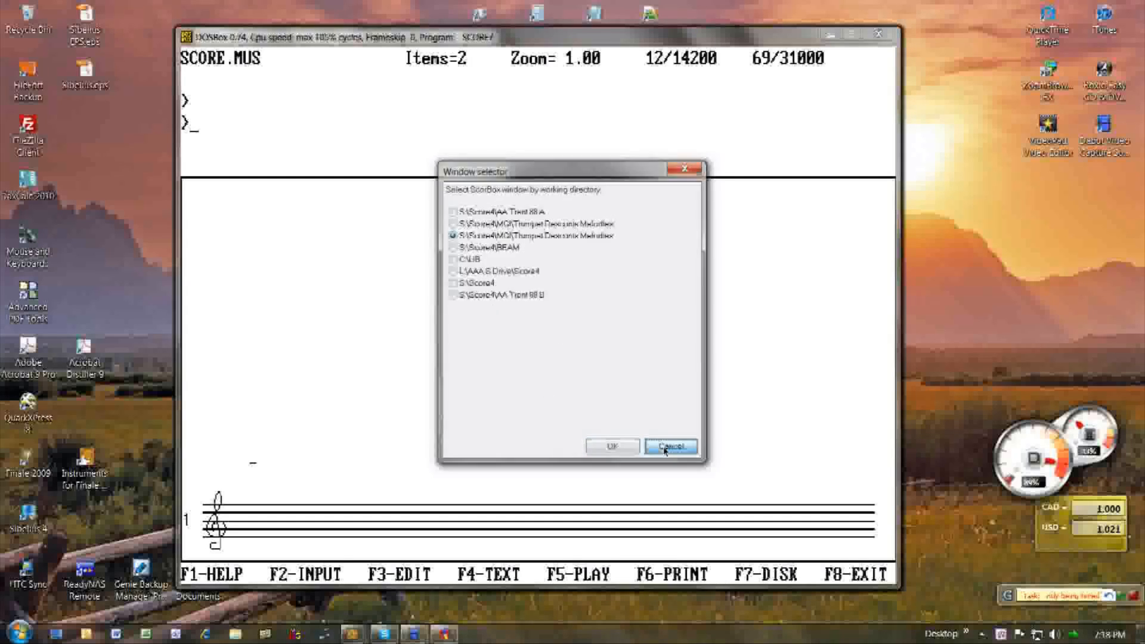
Step: Dismiss the window selector and start launching Draw, choosing the startup directory from the list of Draw libraries
{"action": "left_click", "coordinate": [671, 446]}
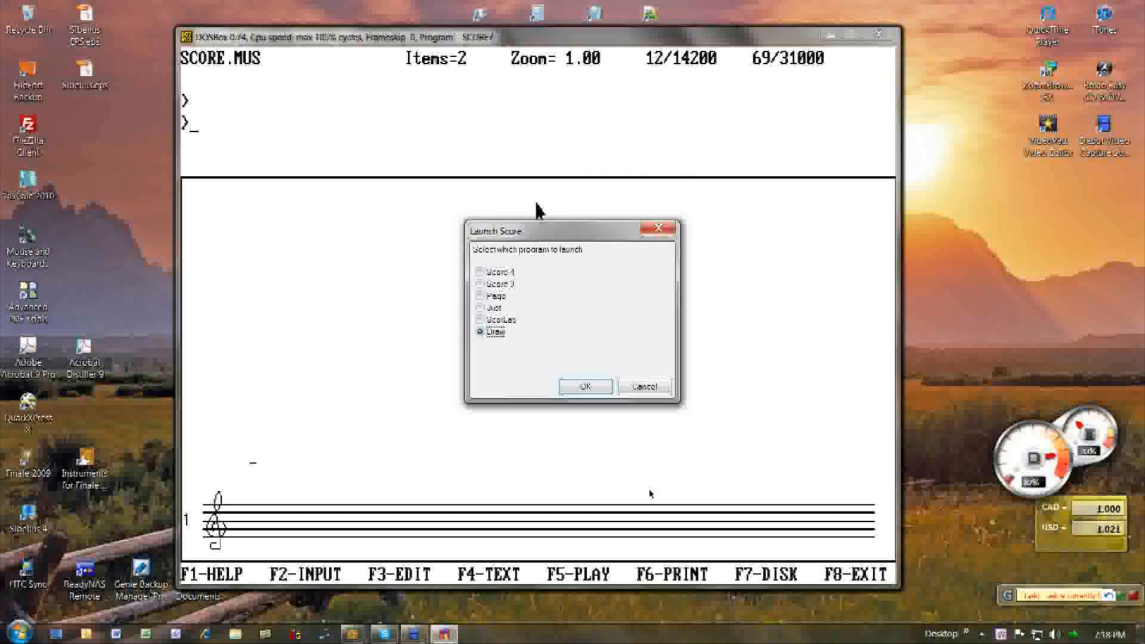
{"action": "left_click", "coordinate": [586, 388]}
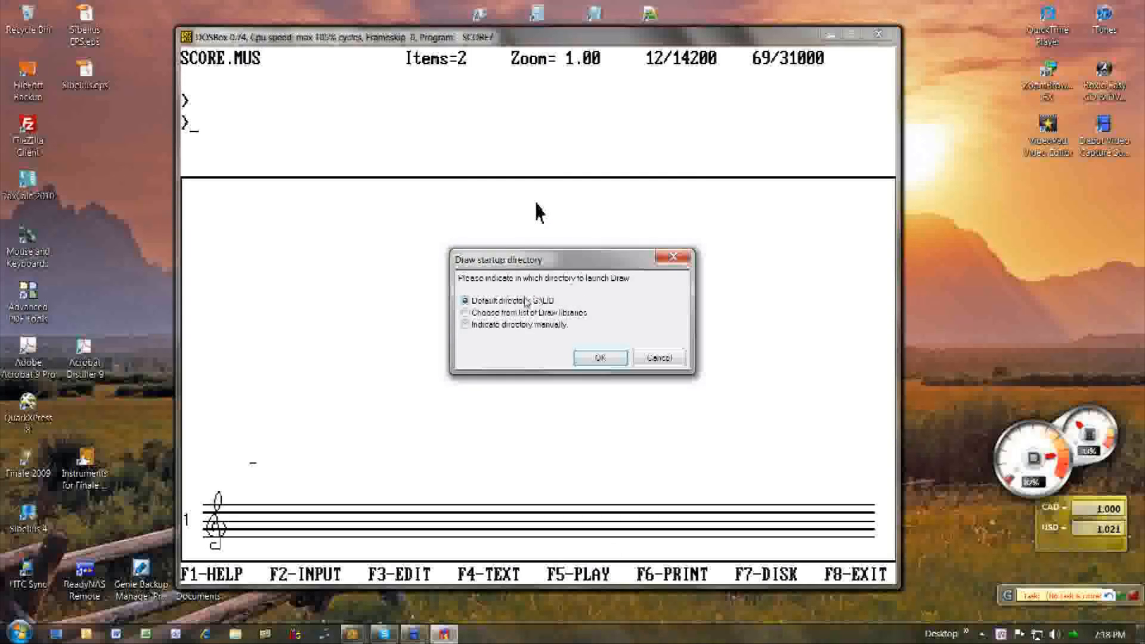
{"action": "left_click", "coordinate": [607, 361]}
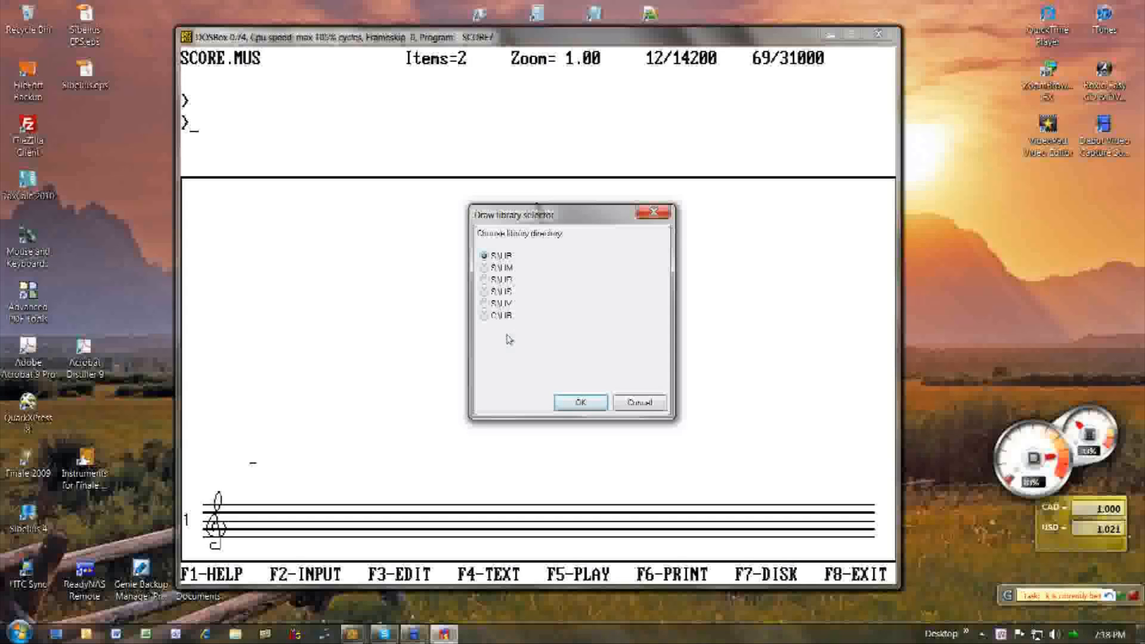
Step: Switch to the xplorer² file manager and open draw-libraries.txt from the S:\Score4\AADBox folder
{"action": "left_click", "coordinate": [265, 633]}
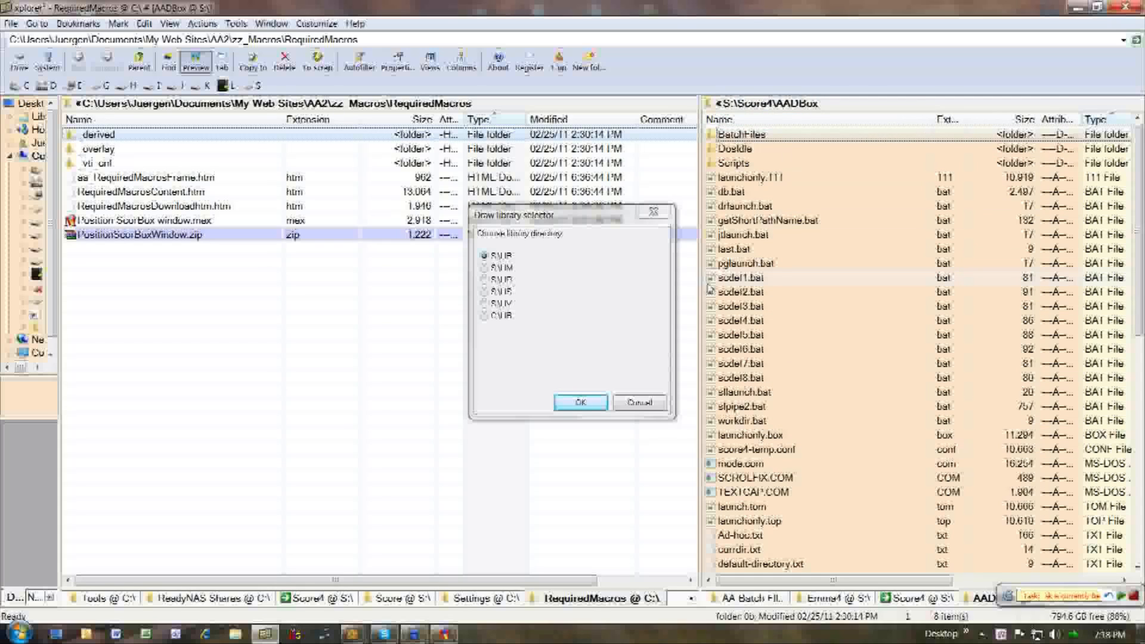
{"action": "left_click", "coordinate": [777, 278]}
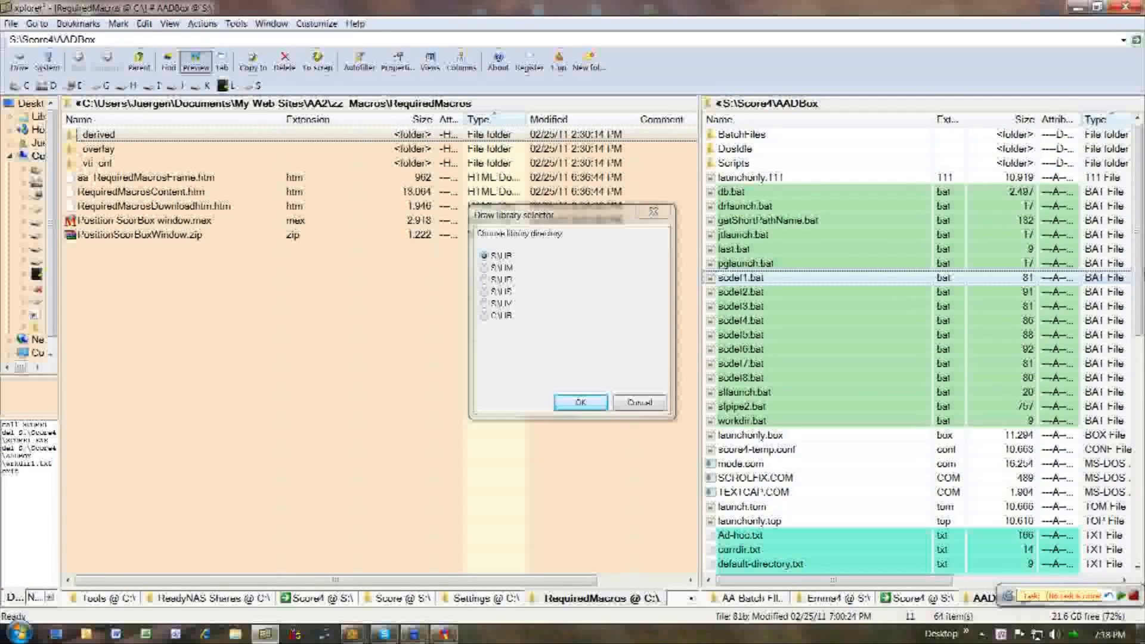
{"action": "left_click_drag", "start_coordinate": [1136, 304], "coordinate": [1137, 479]}
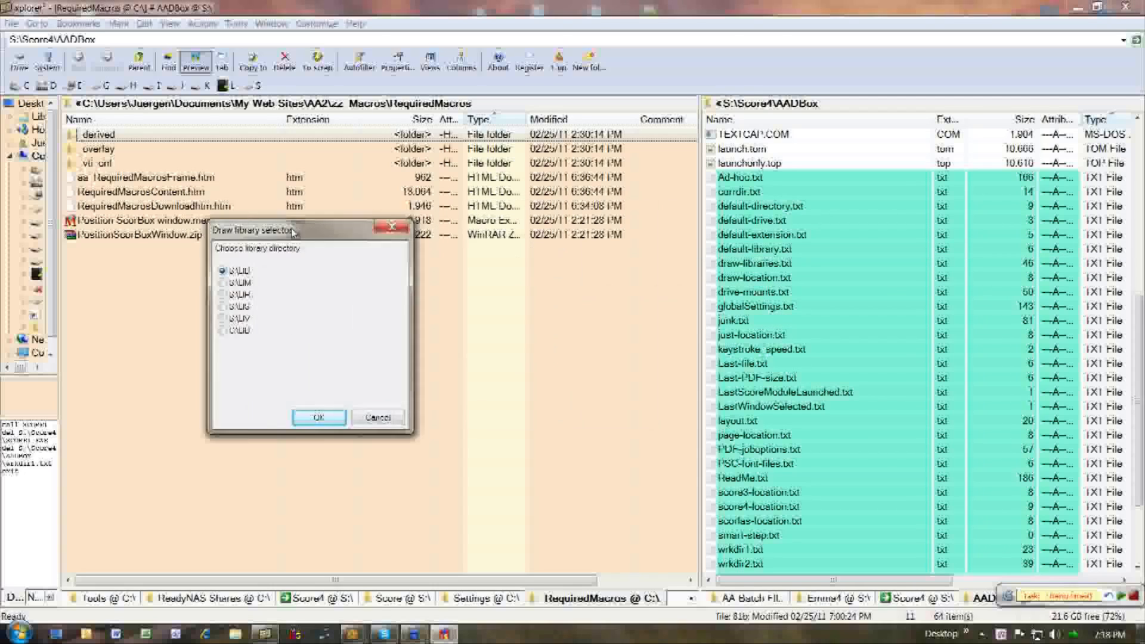
{"action": "left_click", "coordinate": [769, 268]}
{"action": "double_click", "coordinate": [768, 267]}
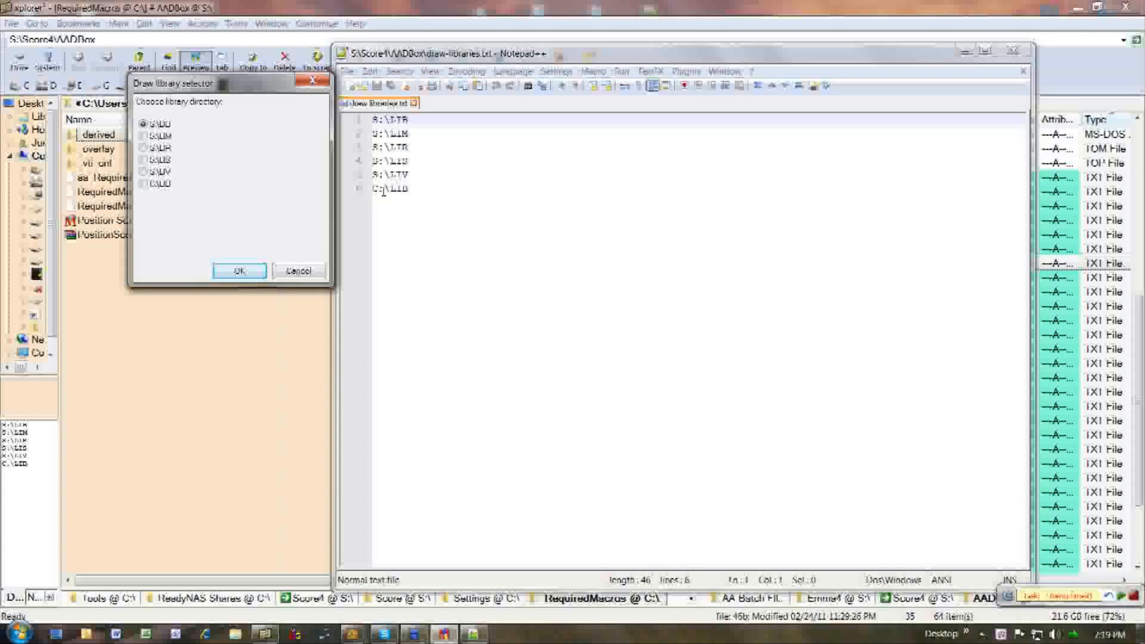
Step: Add the lines "Mickey Mouse" and "Goofy" below C:\LIB in draw-libraries.txt and save the file
{"action": "left_click", "coordinate": [418, 189]}
{"action": "key", "text": "Return"}
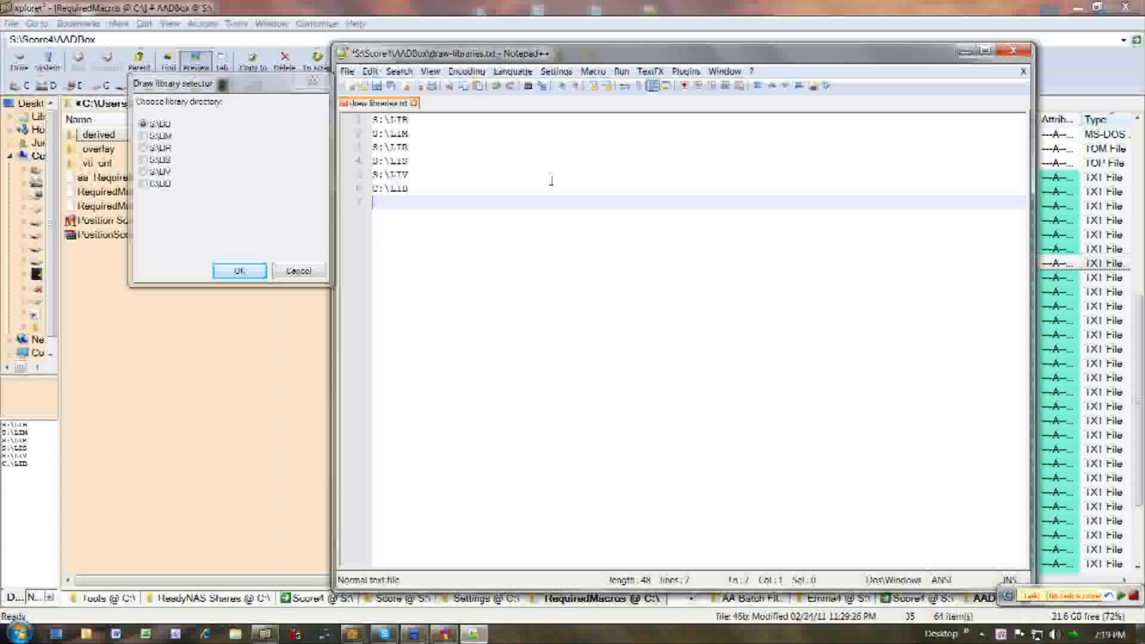
{"action": "type", "text": "Mickey Mouse"}
{"action": "key", "text": "Return"}
{"action": "type", "text": "Goofy"}
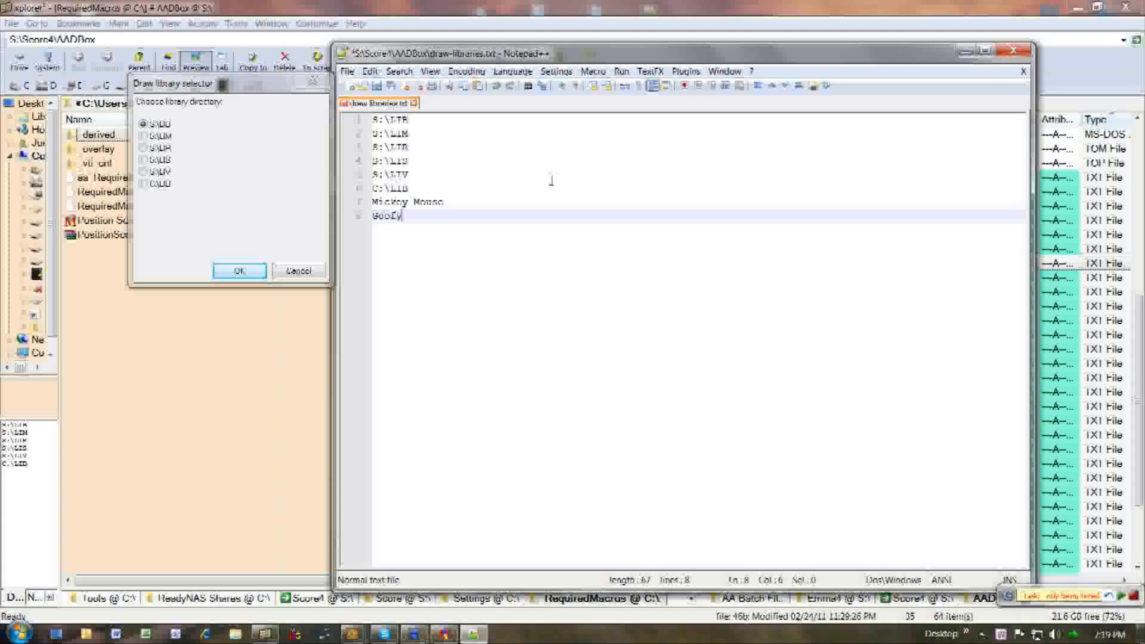
{"action": "key", "text": "ctrl+s"}
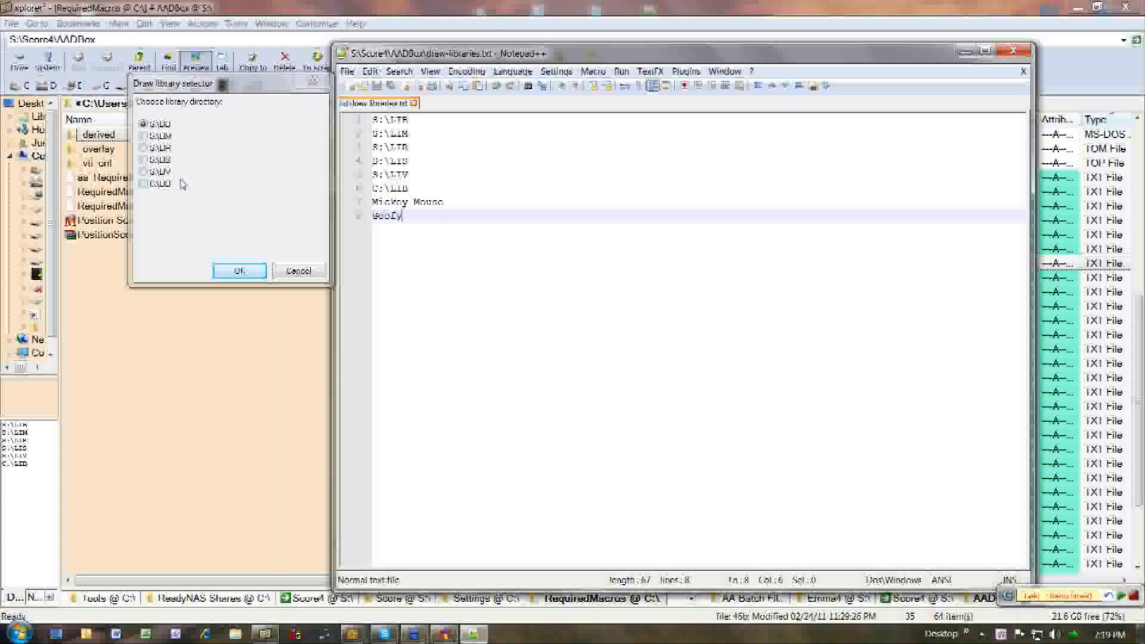
Step: Cancel the open Draw library selector, reopen it through a new Draw launch to review the updated list, and cancel again
{"action": "left_click", "coordinate": [248, 175]}
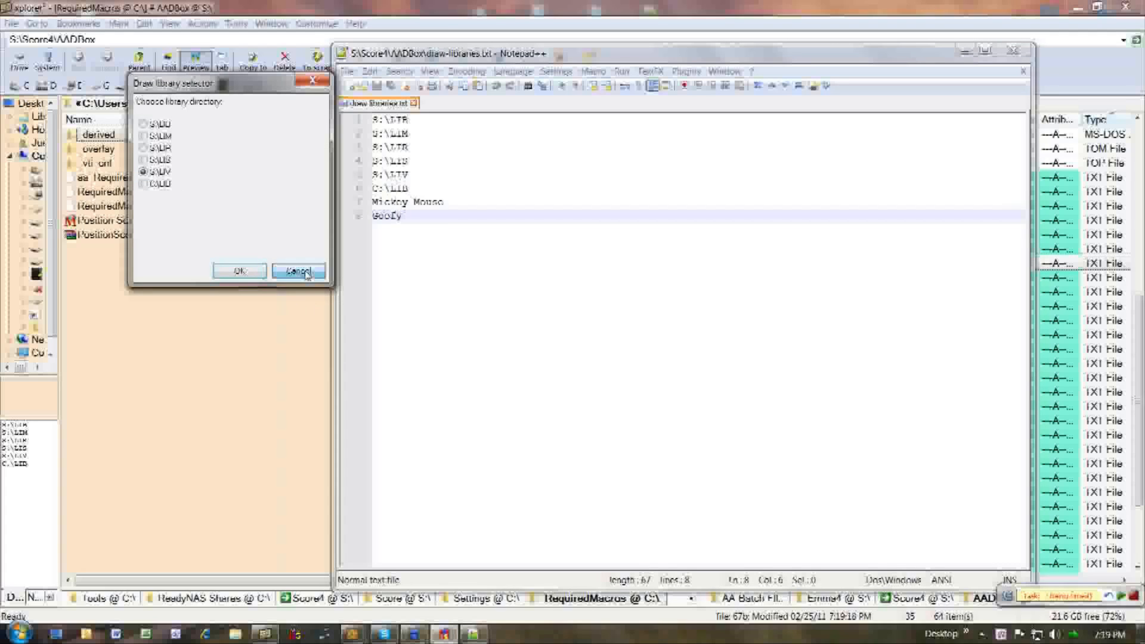
{"action": "left_click", "coordinate": [299, 271]}
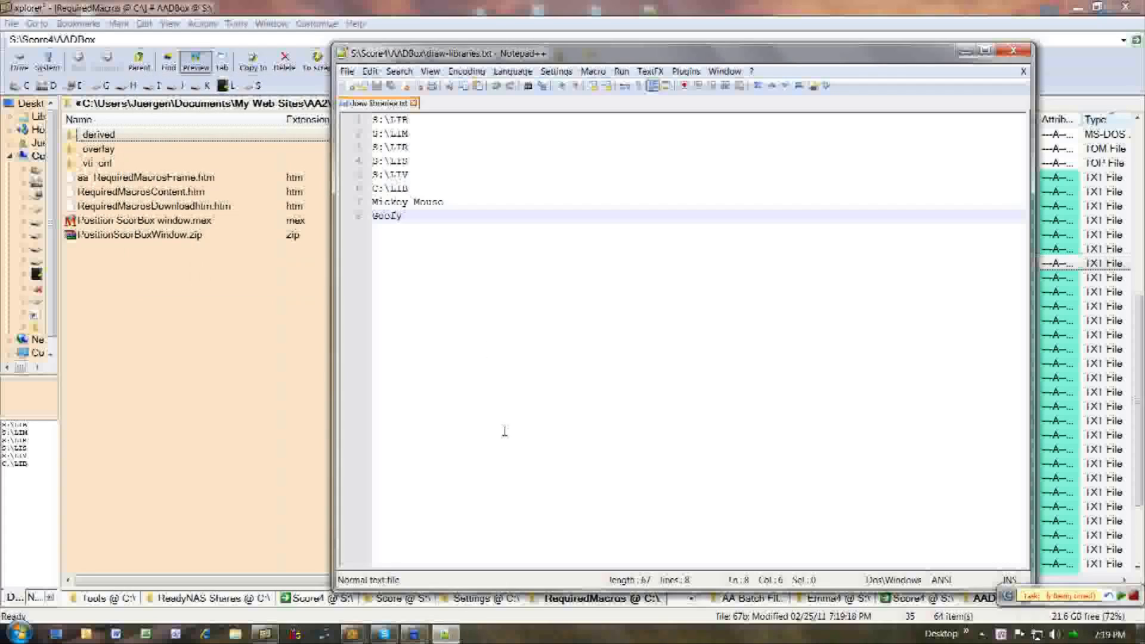
{"action": "left_click", "coordinate": [332, 635]}
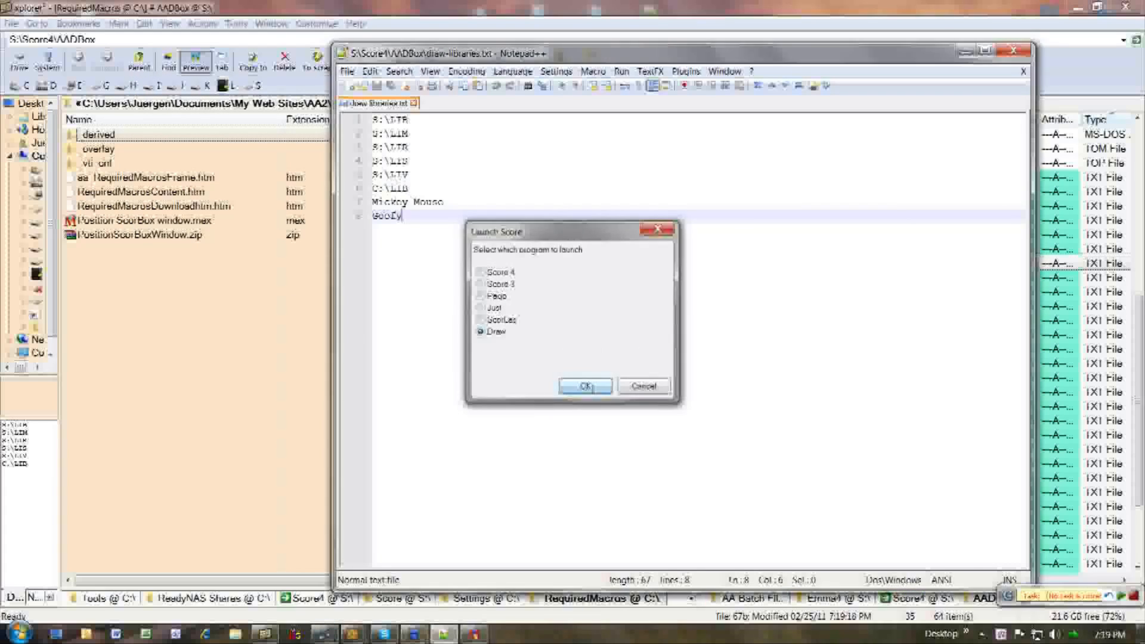
{"action": "left_click", "coordinate": [585, 386]}
{"action": "left_click", "coordinate": [534, 313]}
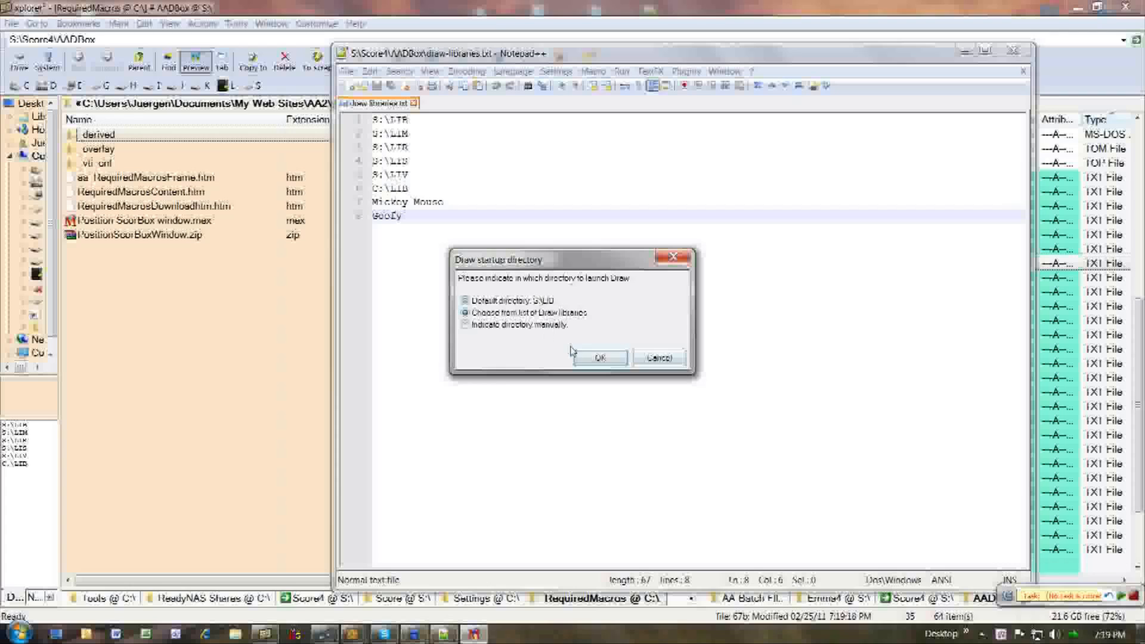
{"action": "left_click", "coordinate": [611, 361]}
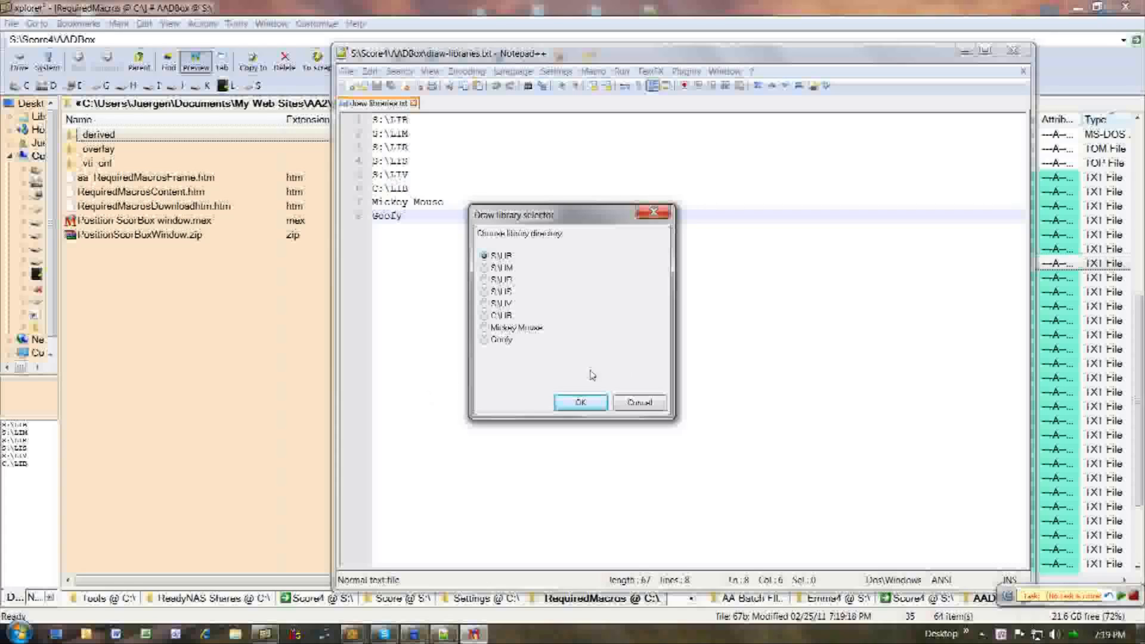
{"action": "left_click", "coordinate": [650, 405]}
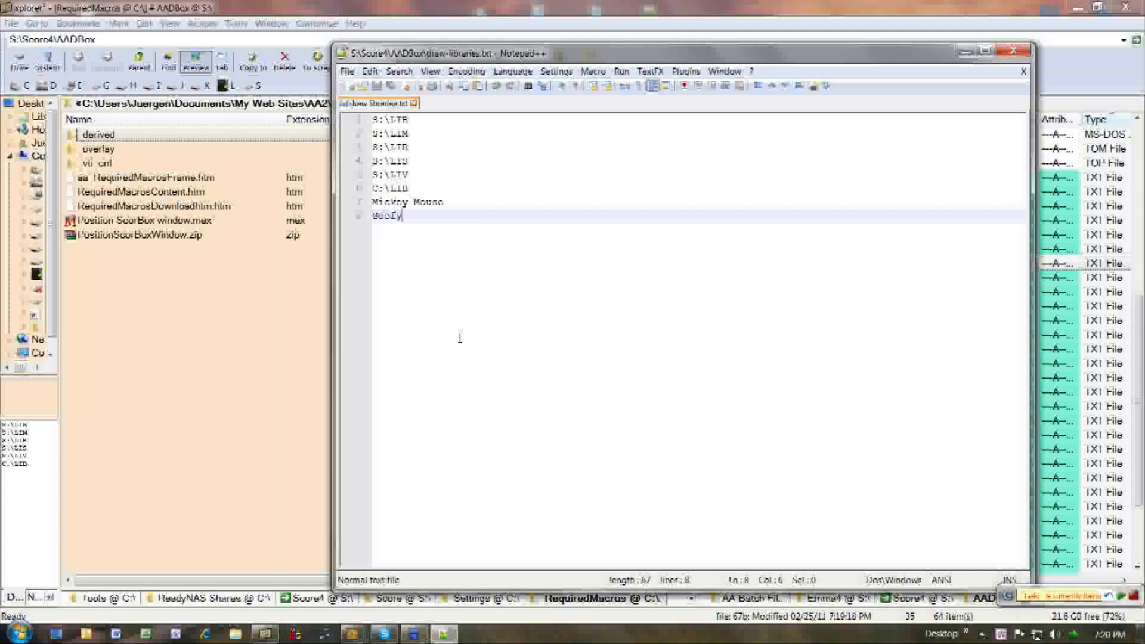
Step: Delete the Mickey Mouse and Goofy lines from draw-libraries.txt and save the file
{"action": "left_click_drag", "start_coordinate": [411, 192], "coordinate": [500, 222]}
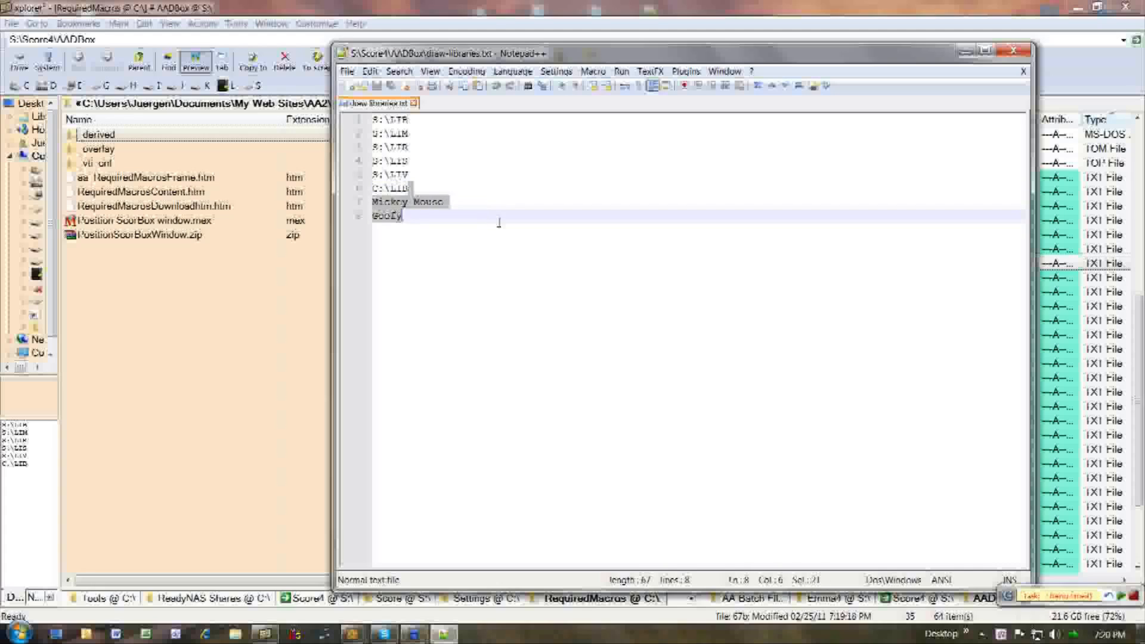
{"action": "key", "text": "Delete"}
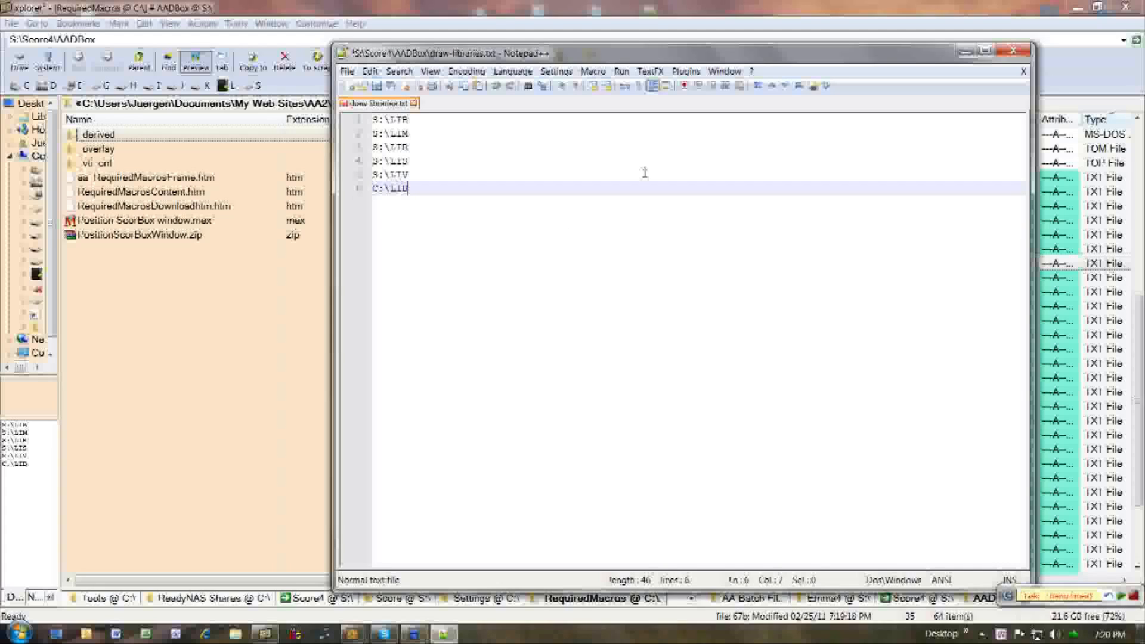
{"action": "key", "text": "ctrl+s"}
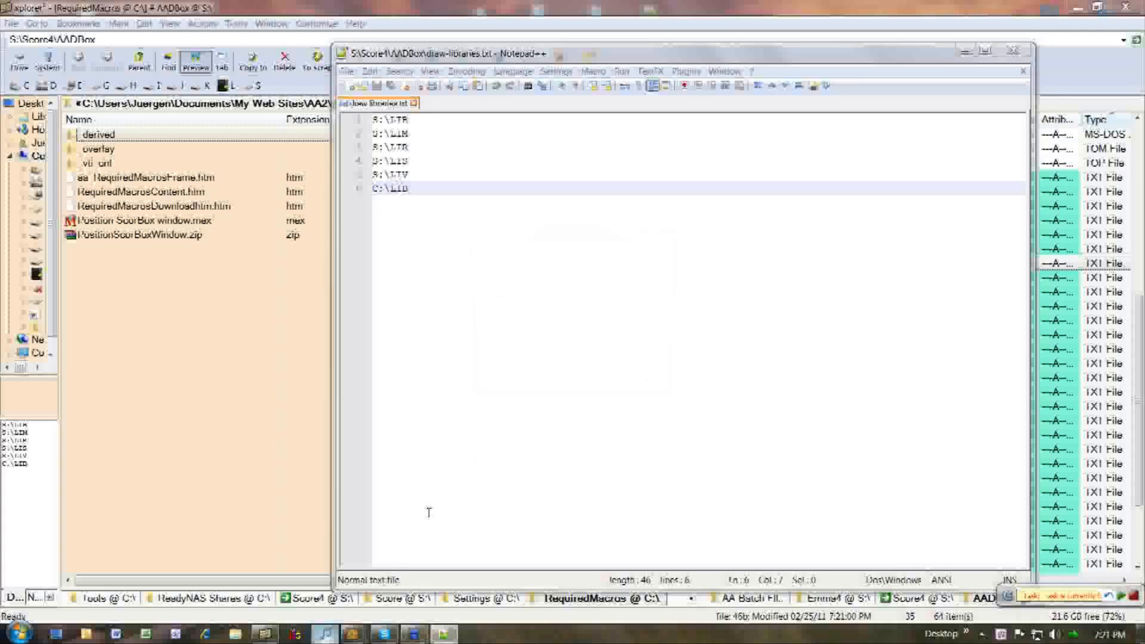
Step: Launch Draw in the S:\LIR library directory, pass its title screen, and open its disk commands to check the path
{"action": "left_click", "coordinate": [586, 388]}
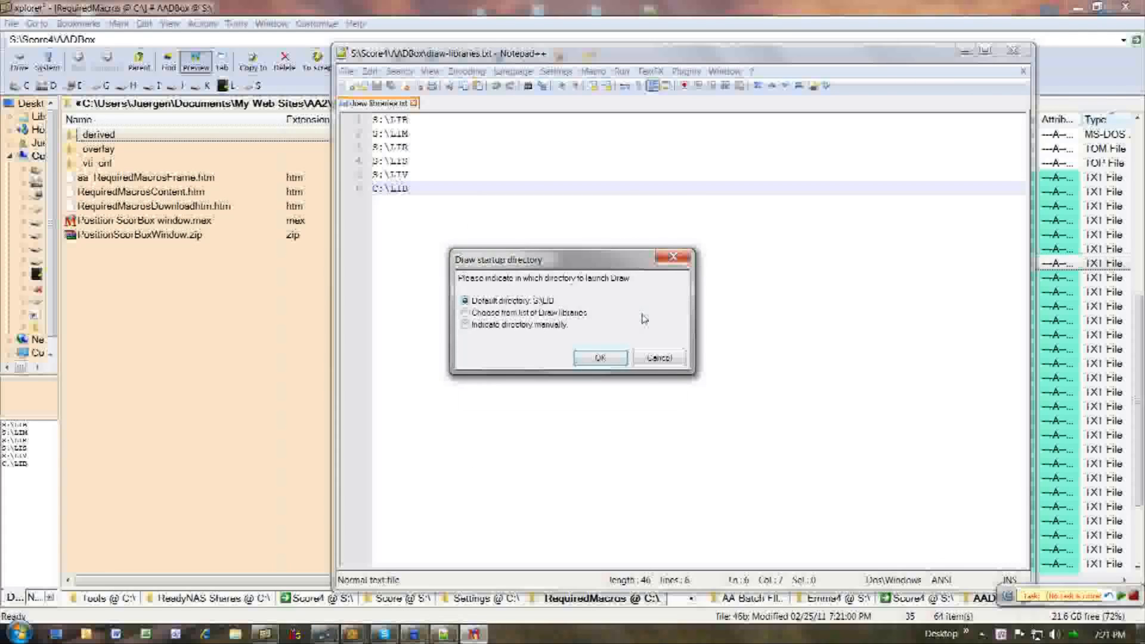
{"action": "left_click", "coordinate": [588, 357]}
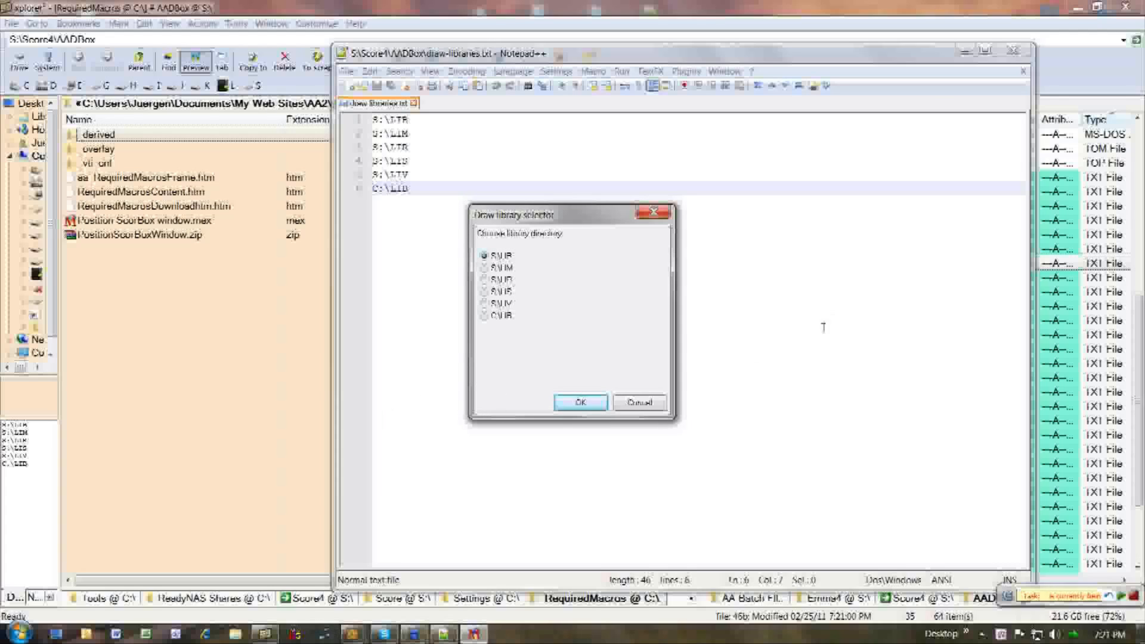
{"action": "left_click", "coordinate": [485, 280]}
{"action": "left_click", "coordinate": [580, 402]}
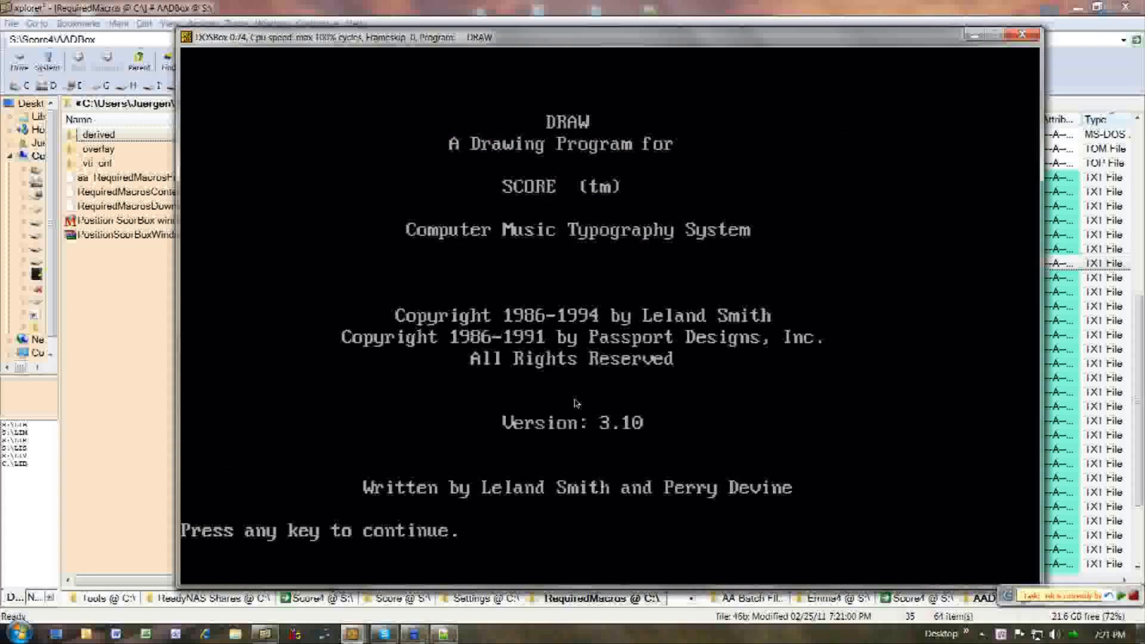
{"action": "key", "text": "Return"}
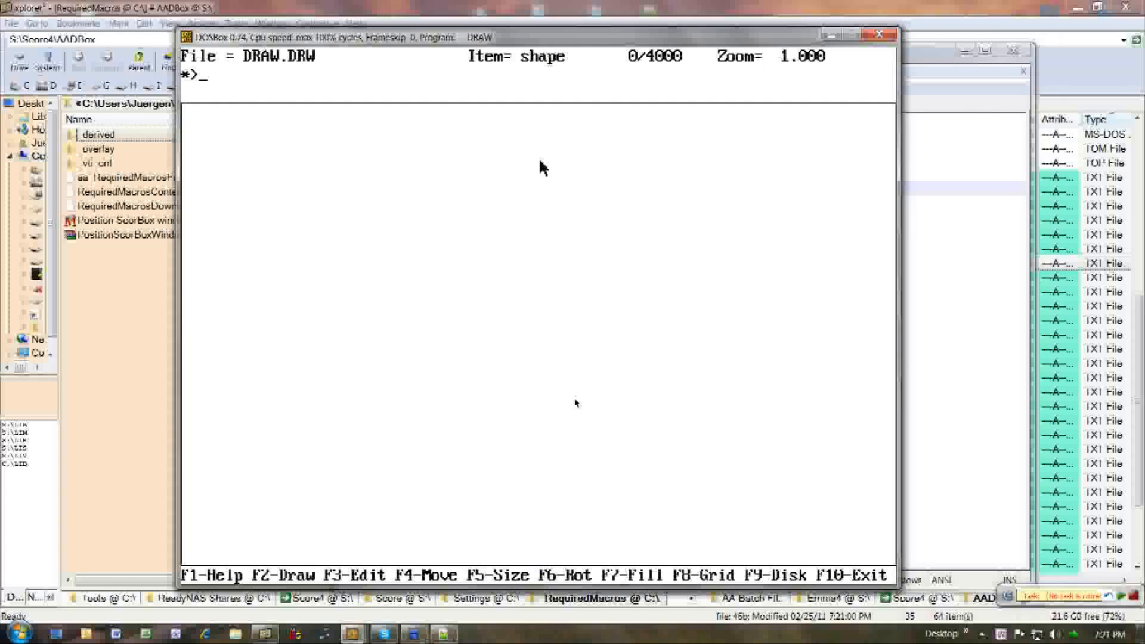
{"action": "key", "text": "F9"}
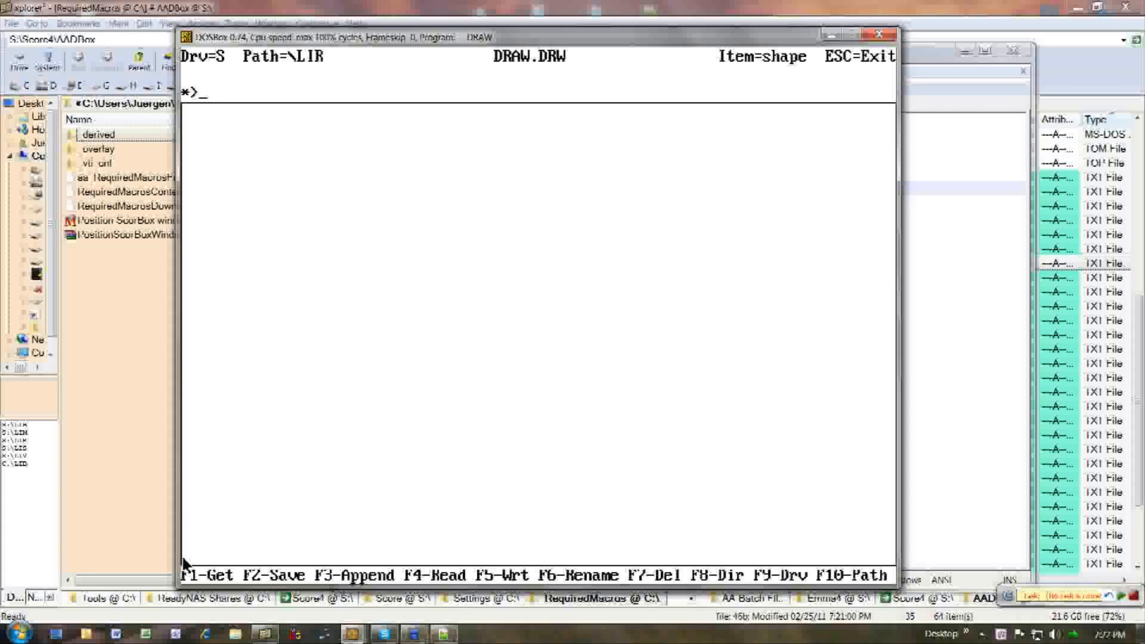
Step: Preview all open windows, show the desktop, and bring up the DOSBox session containing TRP083A.MUS
{"action": "key", "text": "super+Tab"}
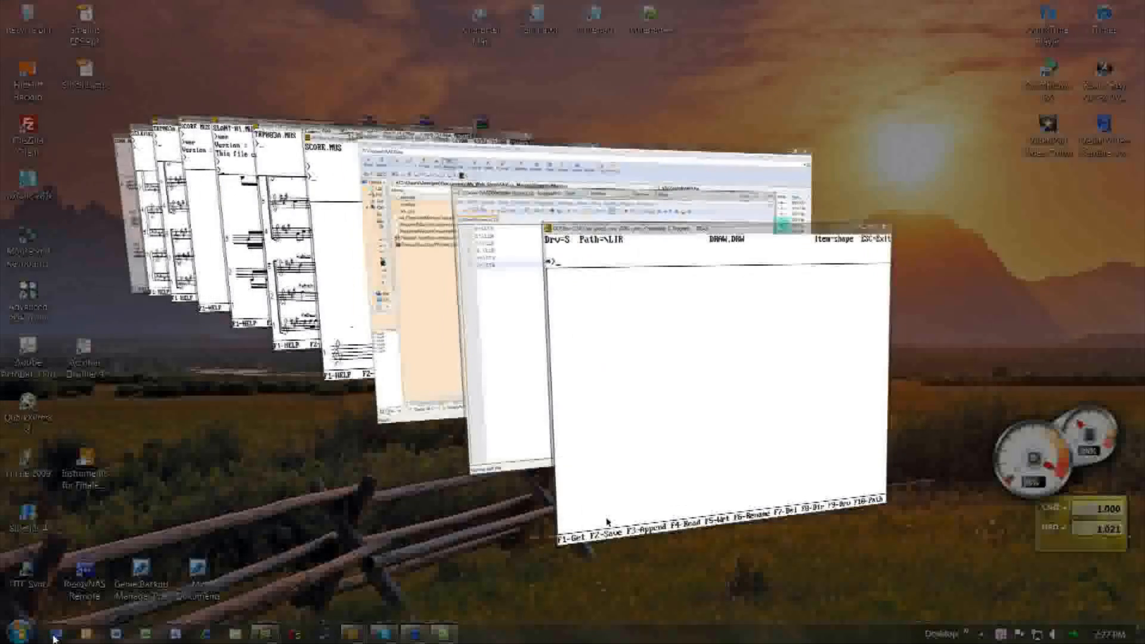
{"action": "left_click", "coordinate": [54, 636]}
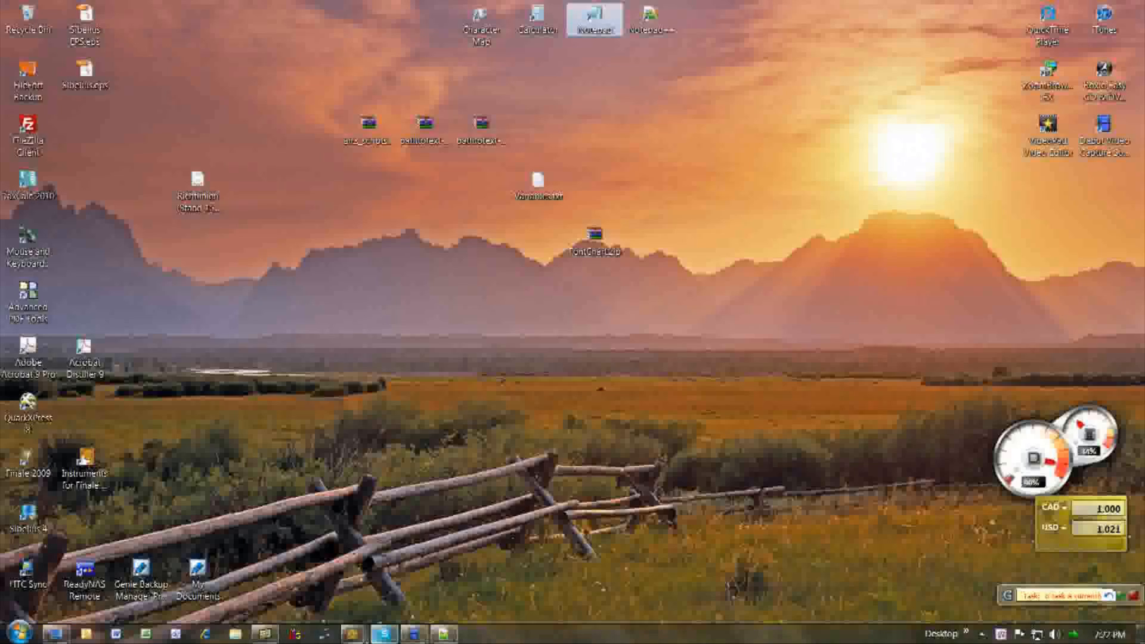
{"action": "left_click", "coordinate": [352, 634]}
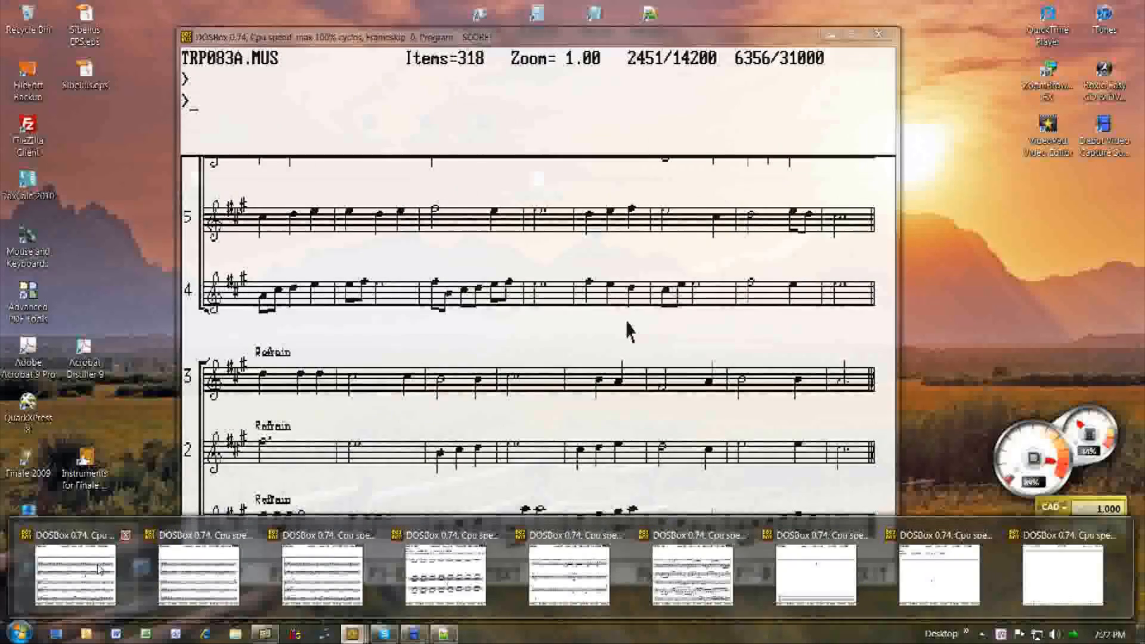
{"action": "left_click", "coordinate": [99, 568]}
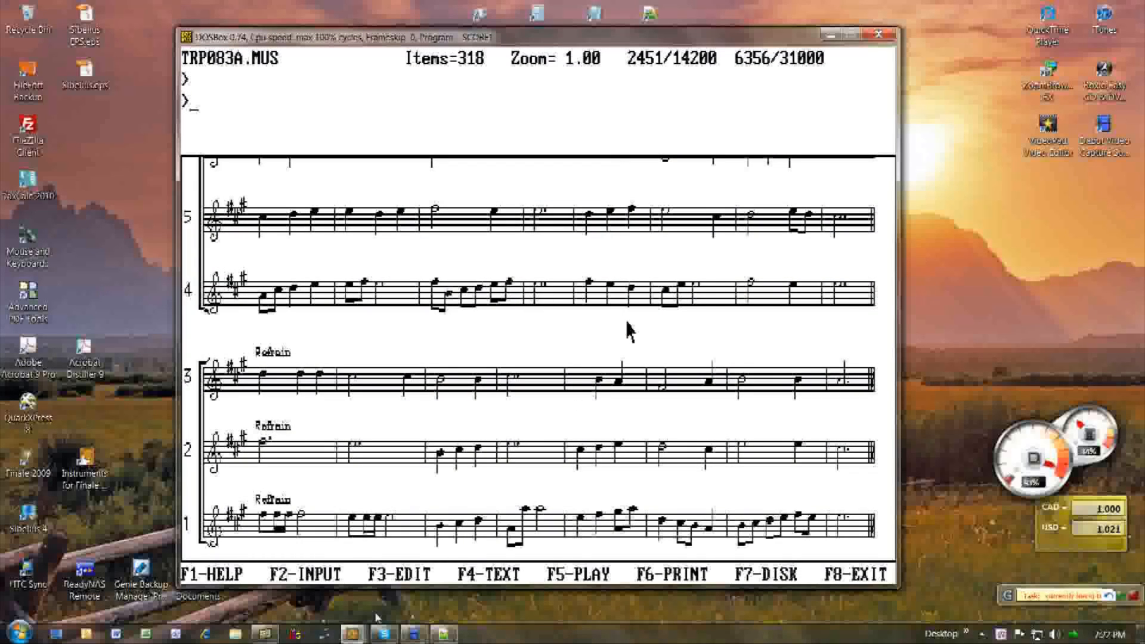
{"action": "key", "text": "alt+Return"}
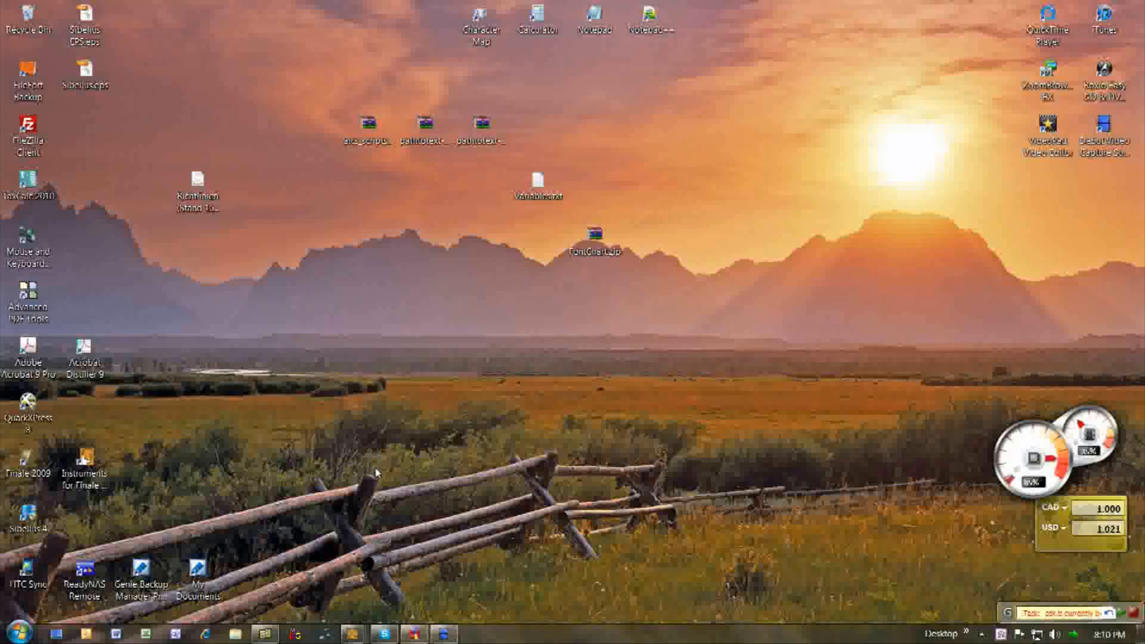
Step: Switch to Macro Express Pro and create a new macro with no activation, nicknamed "Launch WinScore"
{"action": "left_click", "coordinate": [421, 637]}
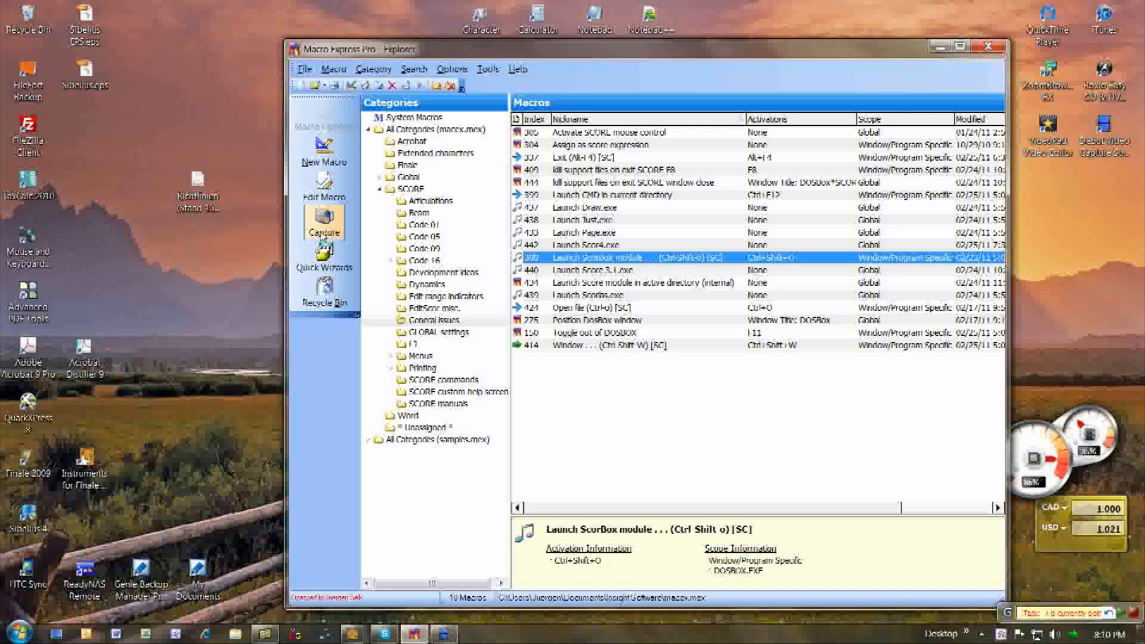
{"action": "left_click", "coordinate": [325, 158]}
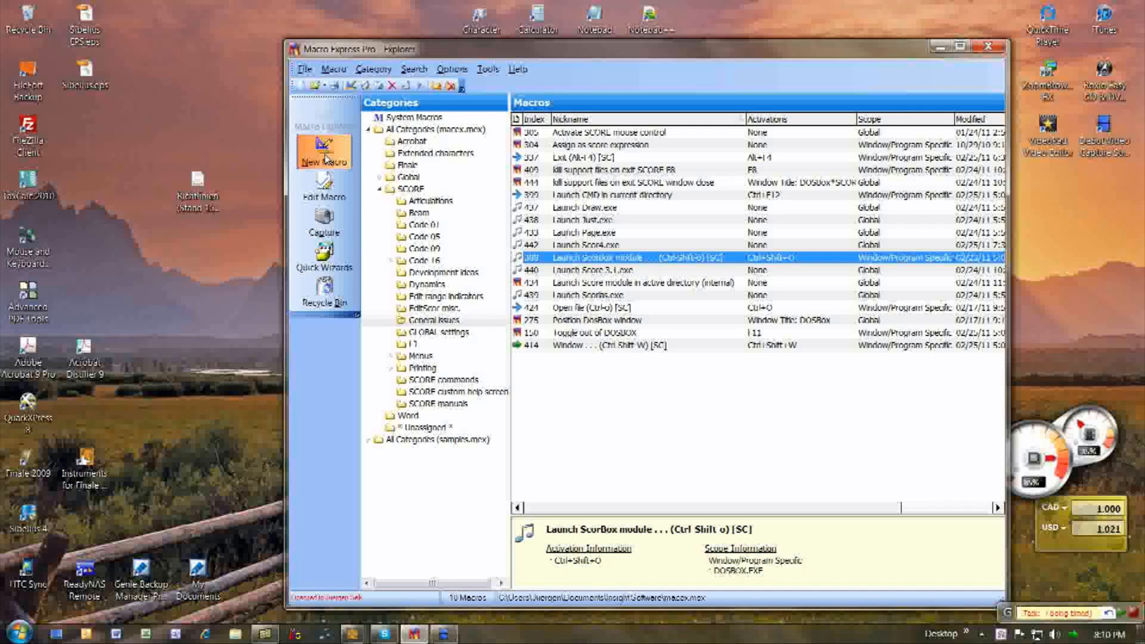
{"action": "left_click", "coordinate": [418, 381]}
{"action": "left_click", "coordinate": [615, 451]}
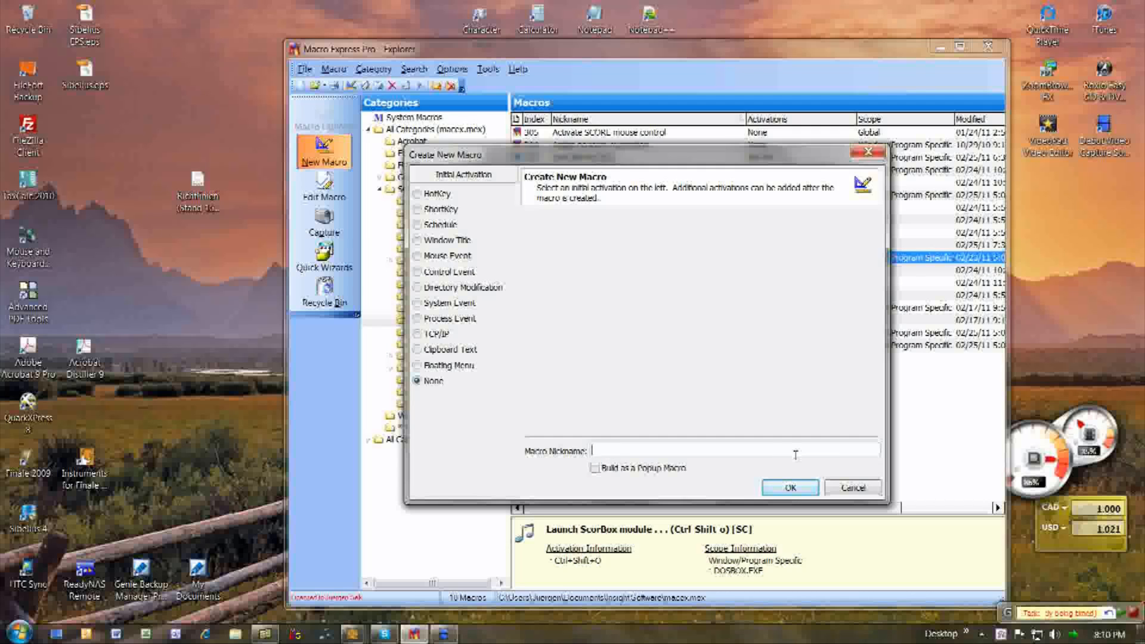
{"action": "left_click_drag", "start_coordinate": [733, 156], "coordinate": [678, 132]}
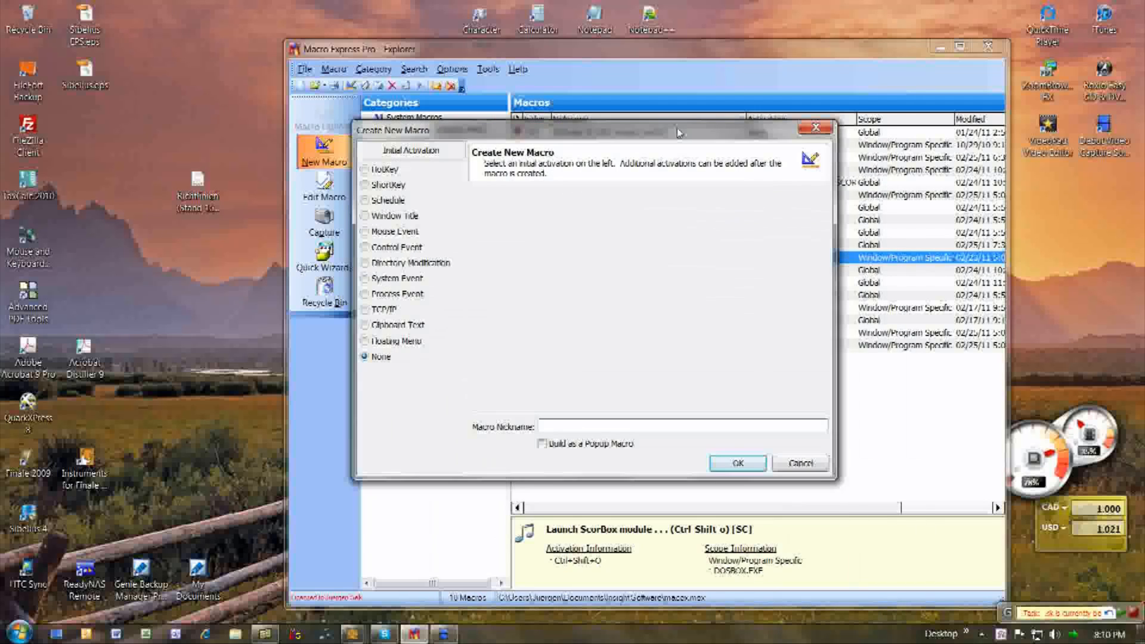
{"action": "type", "text": "Launch  Winscore"}
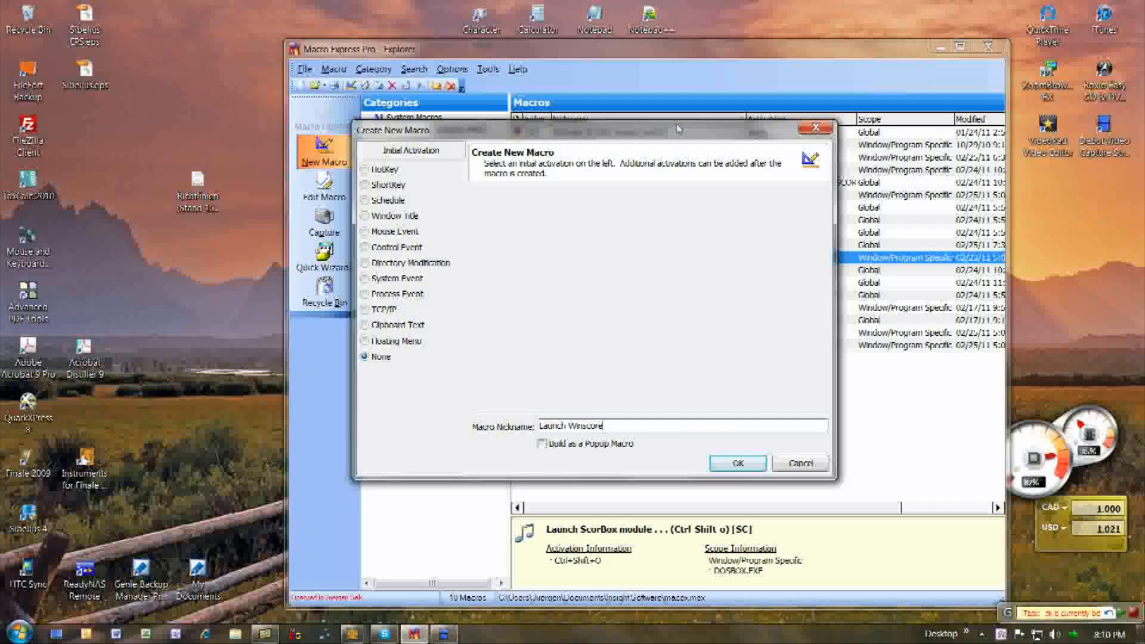
{"action": "type", "text": "Score"}
{"action": "left_click", "coordinate": [735, 465]}
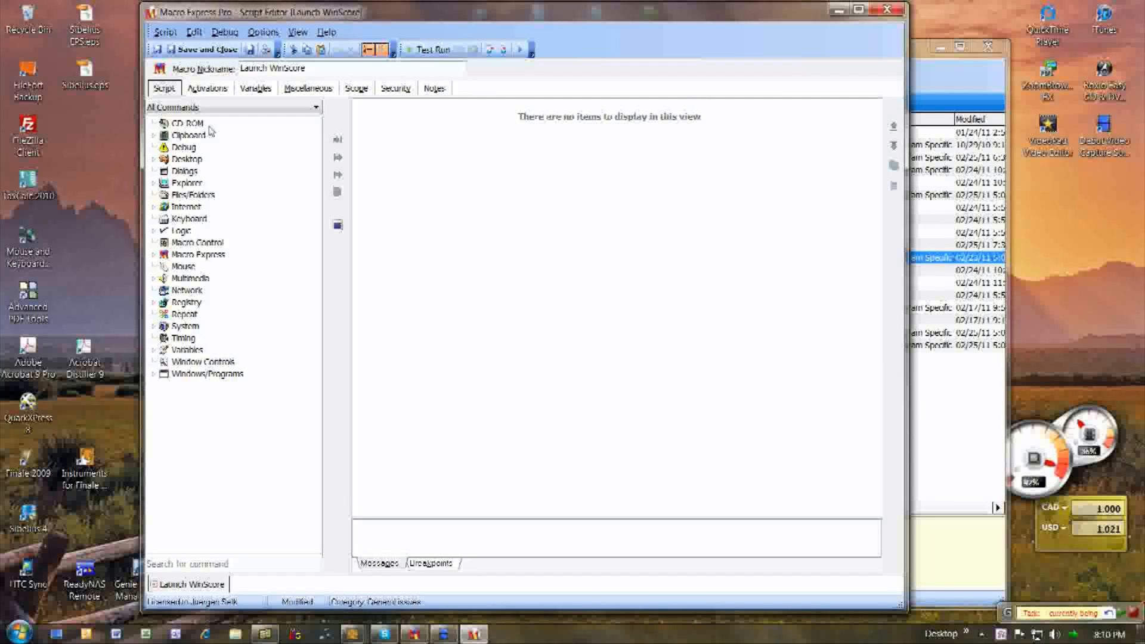
Step: Add a Text Box Display command to the Launch WinScore macro with the message "Why not launch Score 4 instead?"
{"action": "left_click", "coordinate": [154, 171]}
{"action": "left_click", "coordinate": [222, 219]}
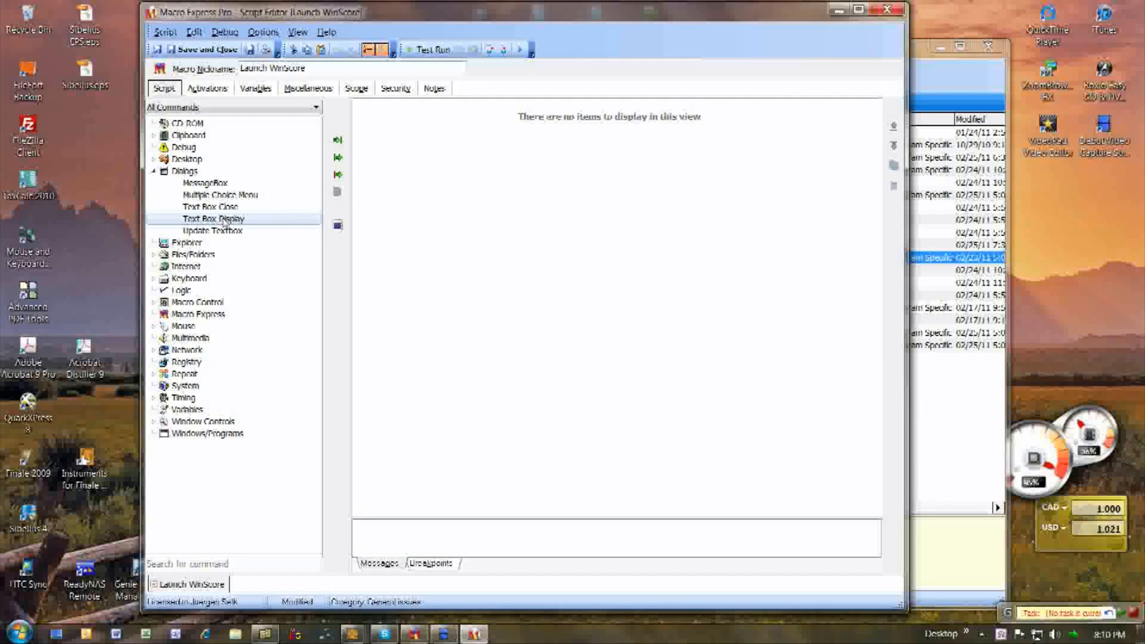
{"action": "left_click", "coordinate": [337, 141]}
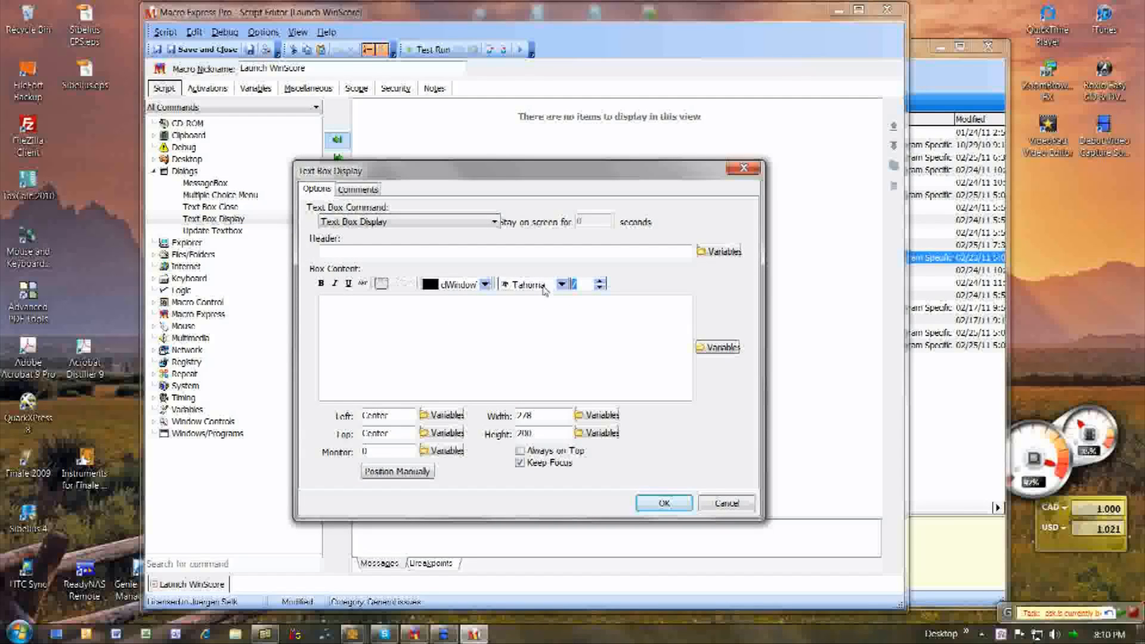
{"action": "type", "text": "16"}
{"action": "left_click", "coordinate": [508, 334]}
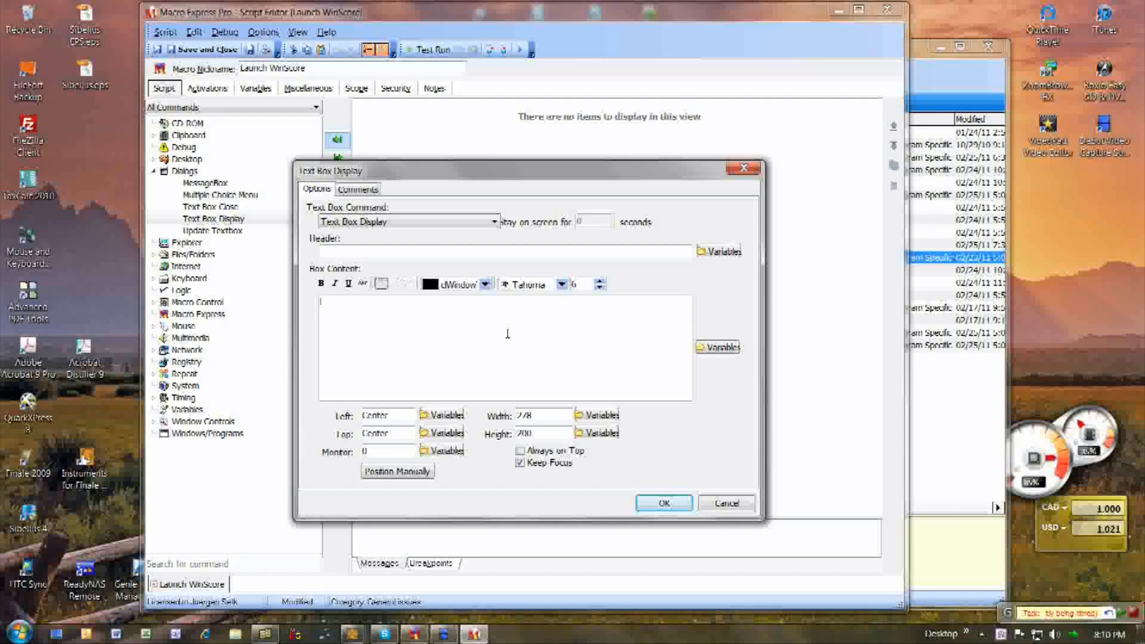
{"action": "type", "text": "why not launch WinScore 4"}
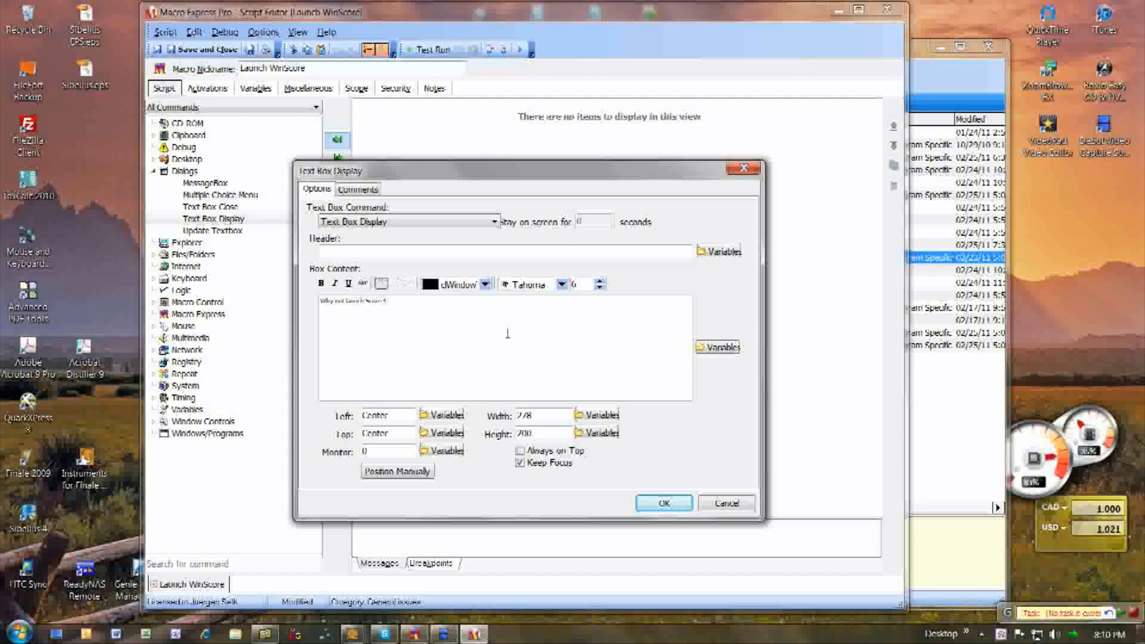
{"action": "type", "text": "ad"}
Step: Center the message text, make it bold, and set its font size to 6
{"action": "left_click", "coordinate": [396, 284]}
{"action": "left_click_drag", "start_coordinate": [566, 313], "coordinate": [451, 309]}
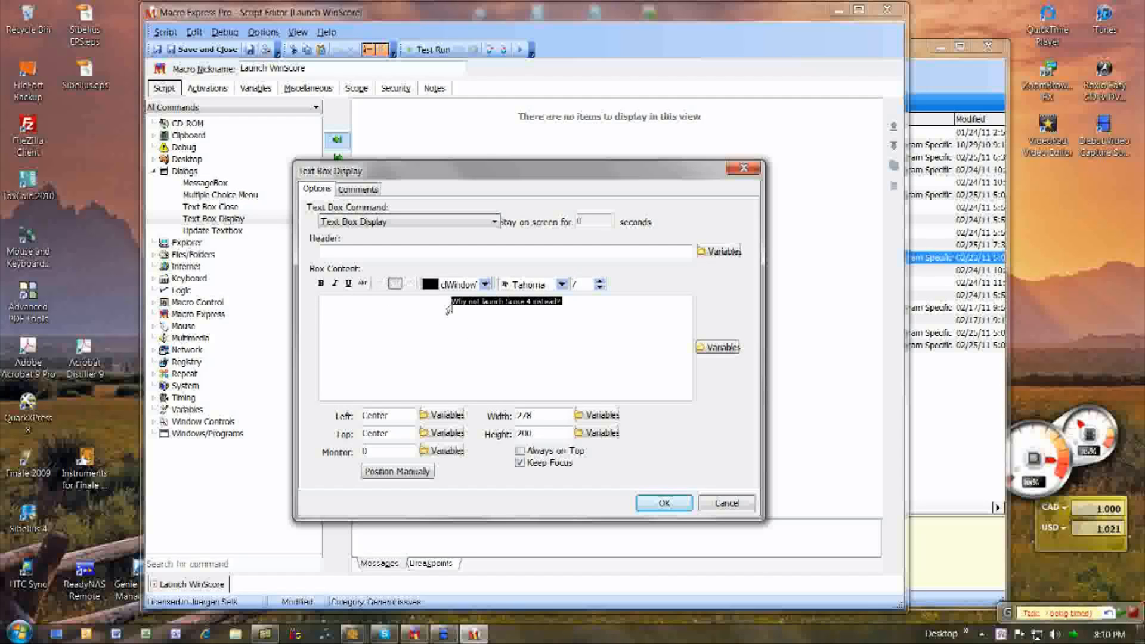
{"action": "left_click", "coordinate": [323, 286]}
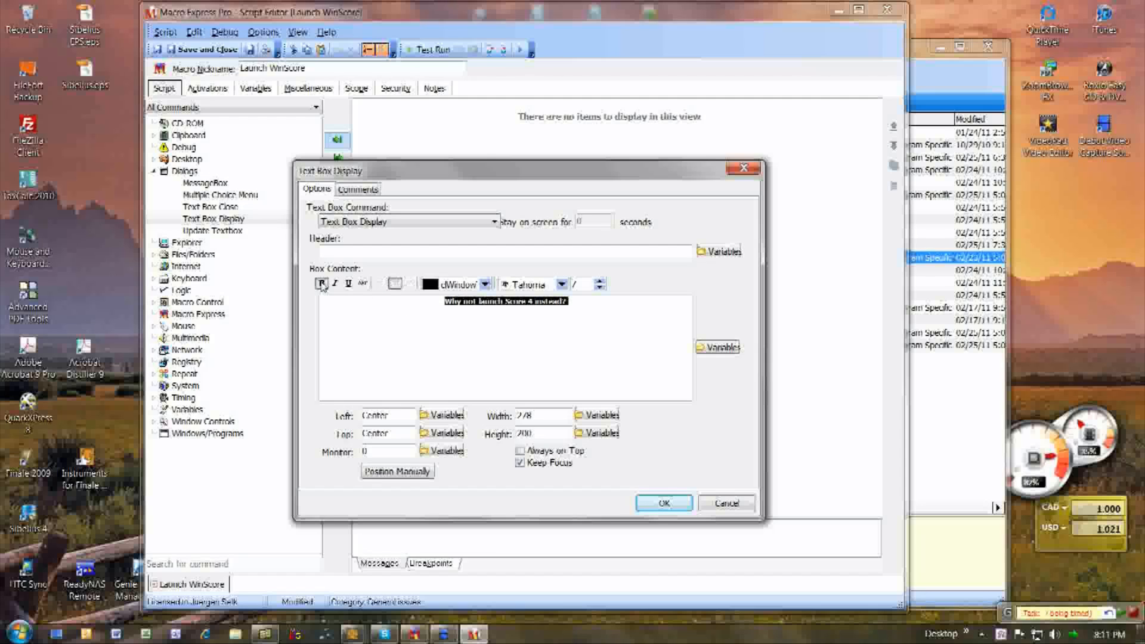
{"action": "left_click", "coordinate": [575, 284]}
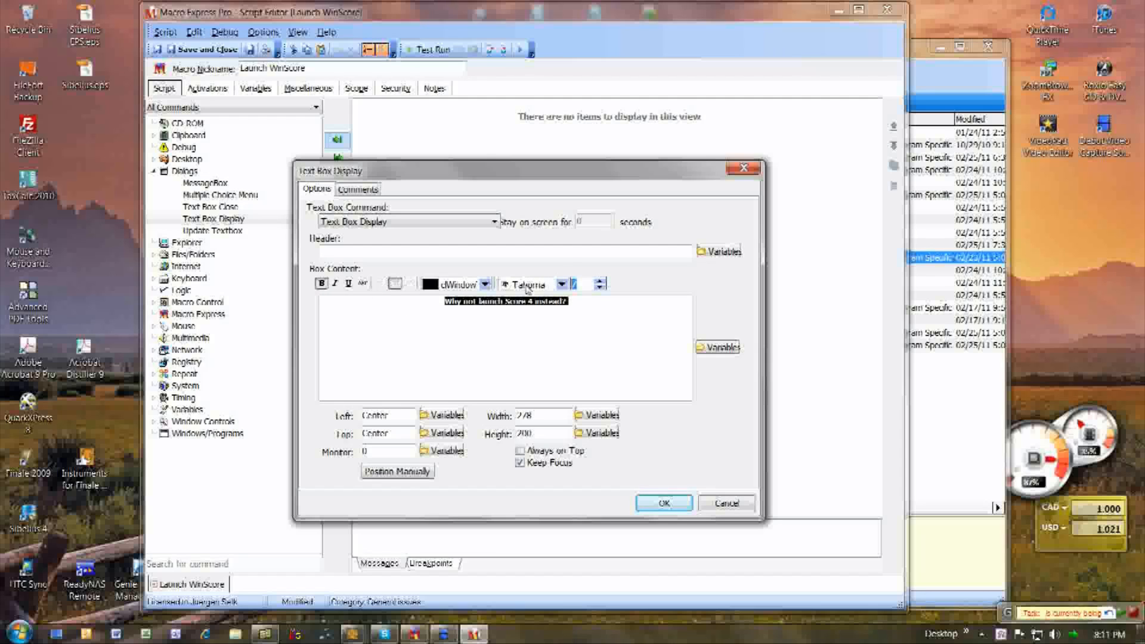
{"action": "key", "text": "BackSpace"}
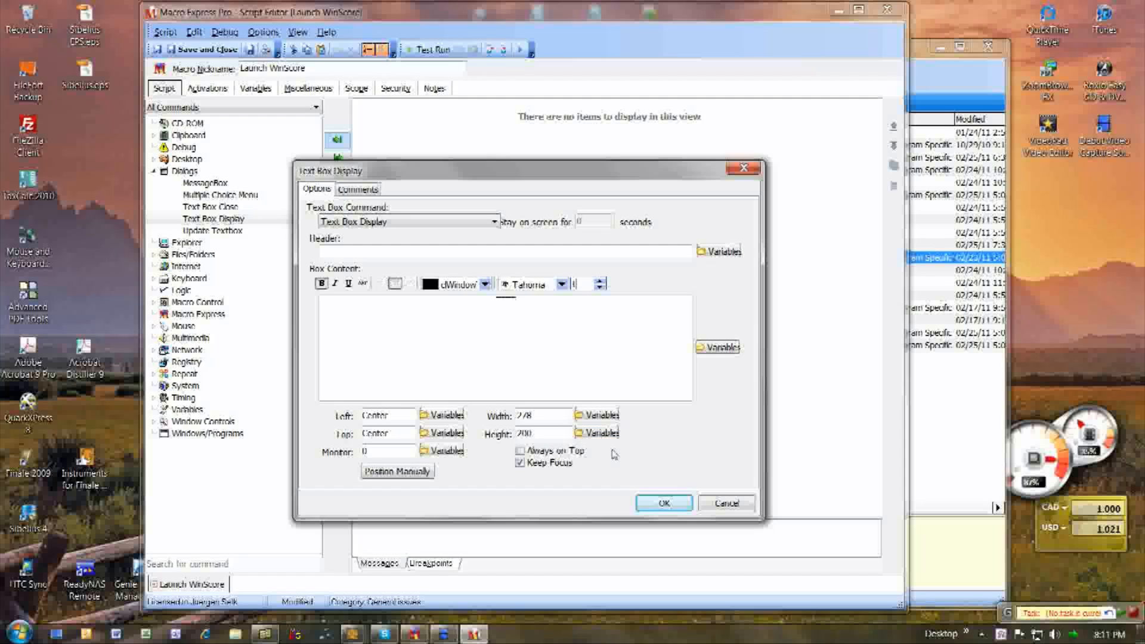
{"action": "type", "text": "6"}
{"action": "key", "text": "Tab"}
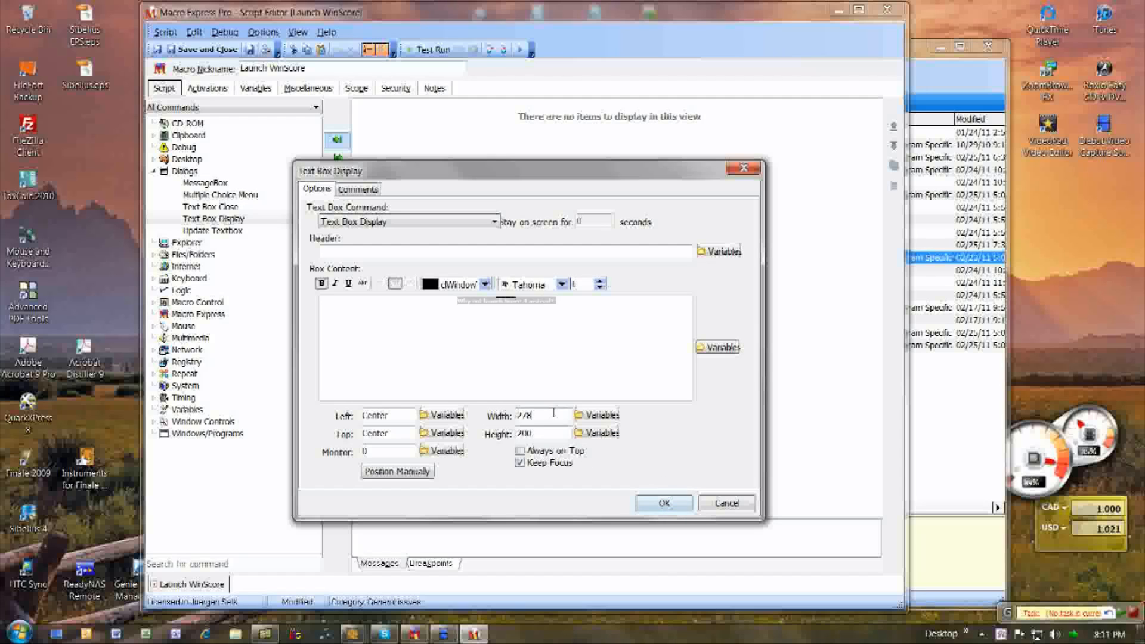
Step: Set the text box to 400 wide and 350 high, always on top, and change the message's font size again before confirming
{"action": "type", "text": "400"}
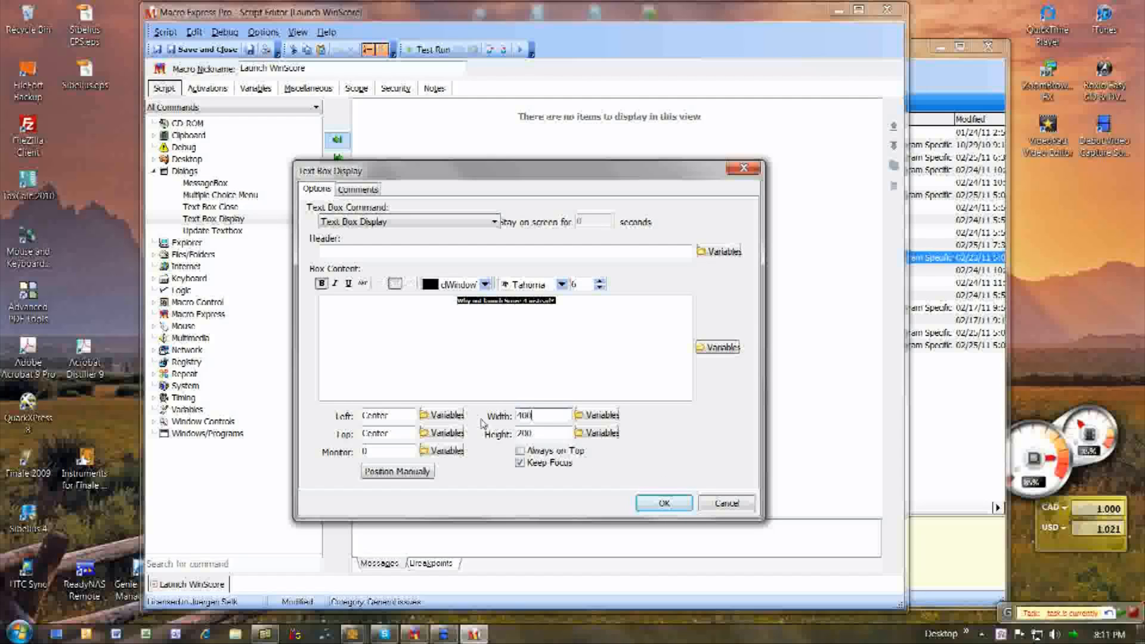
{"action": "key", "text": "Tab"}
{"action": "type", "text": "30"}
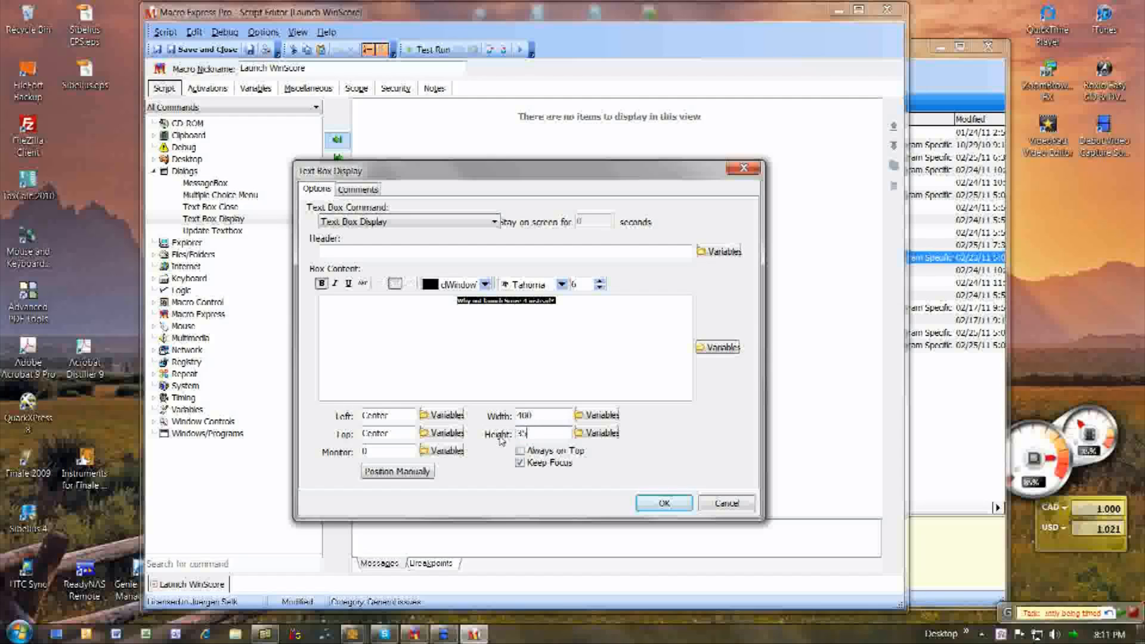
{"action": "left_click", "coordinate": [520, 451]}
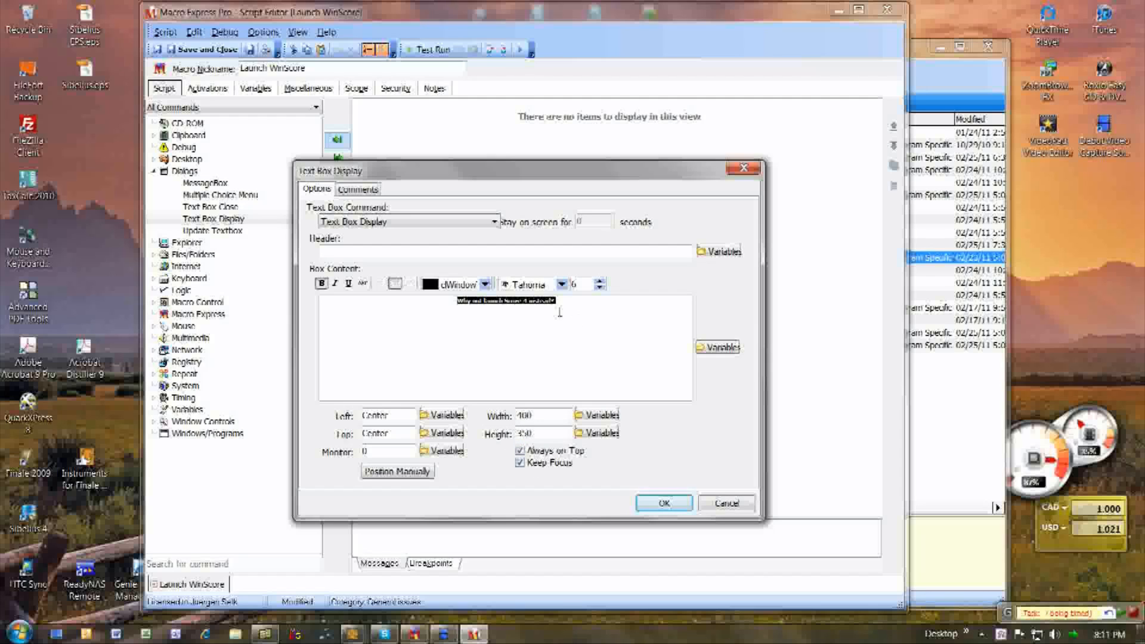
{"action": "double_click", "coordinate": [574, 284]}
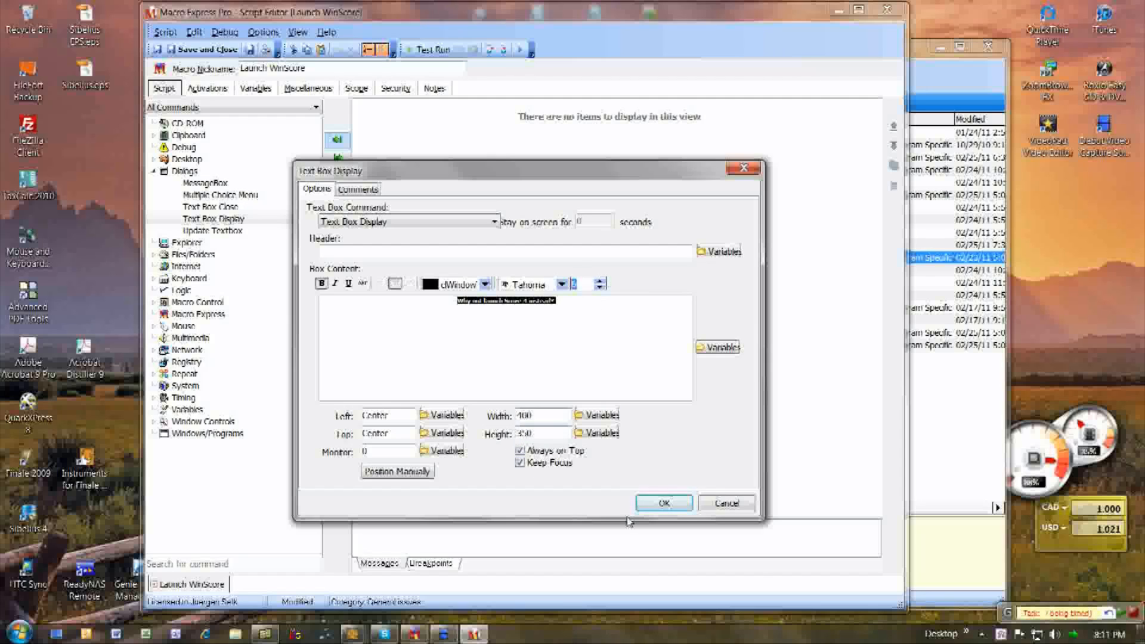
{"action": "type", "text": "1"}
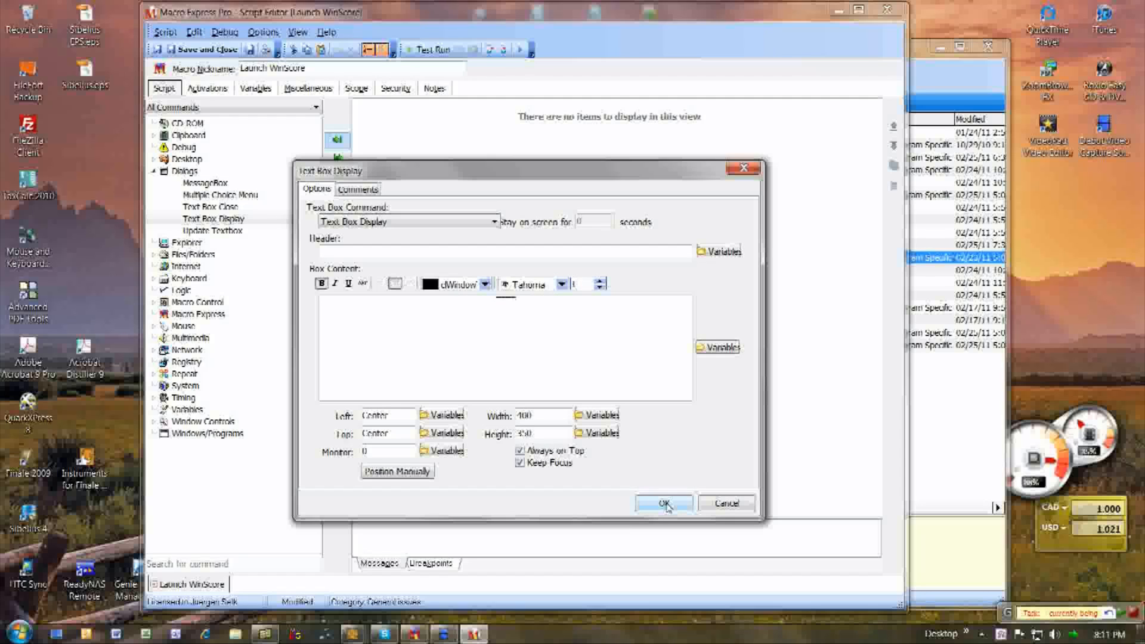
{"action": "left_click", "coordinate": [664, 504]}
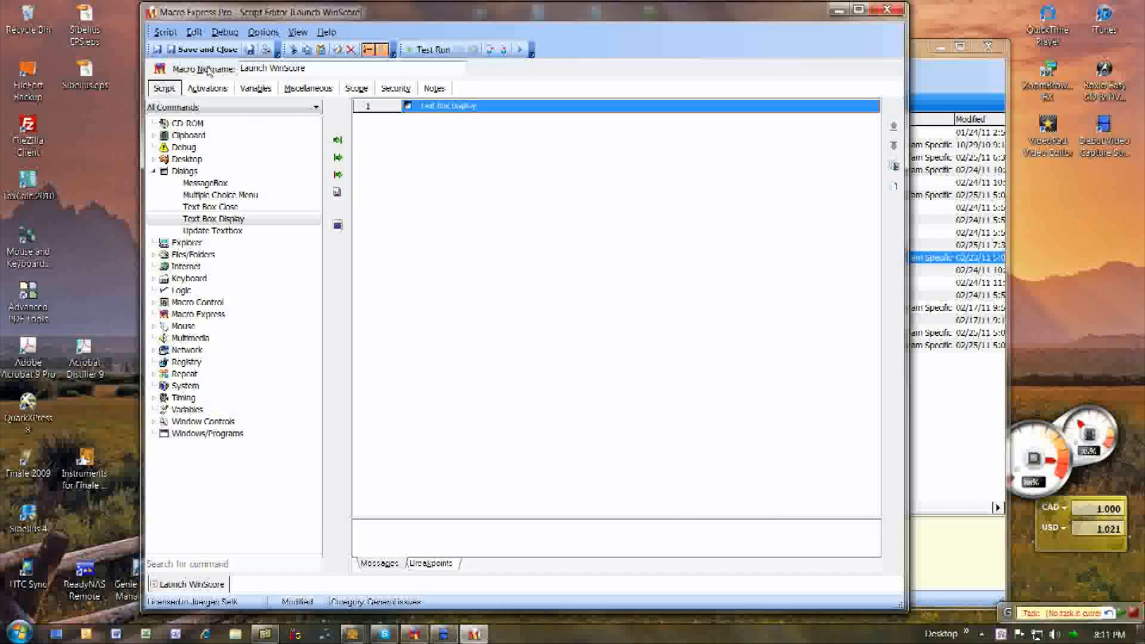
Step: Save and close the Launch WinScore macro, then open the Launch ScorBox module macro for editing
{"action": "left_click_drag", "start_coordinate": [315, 70], "coordinate": [178, 74]}
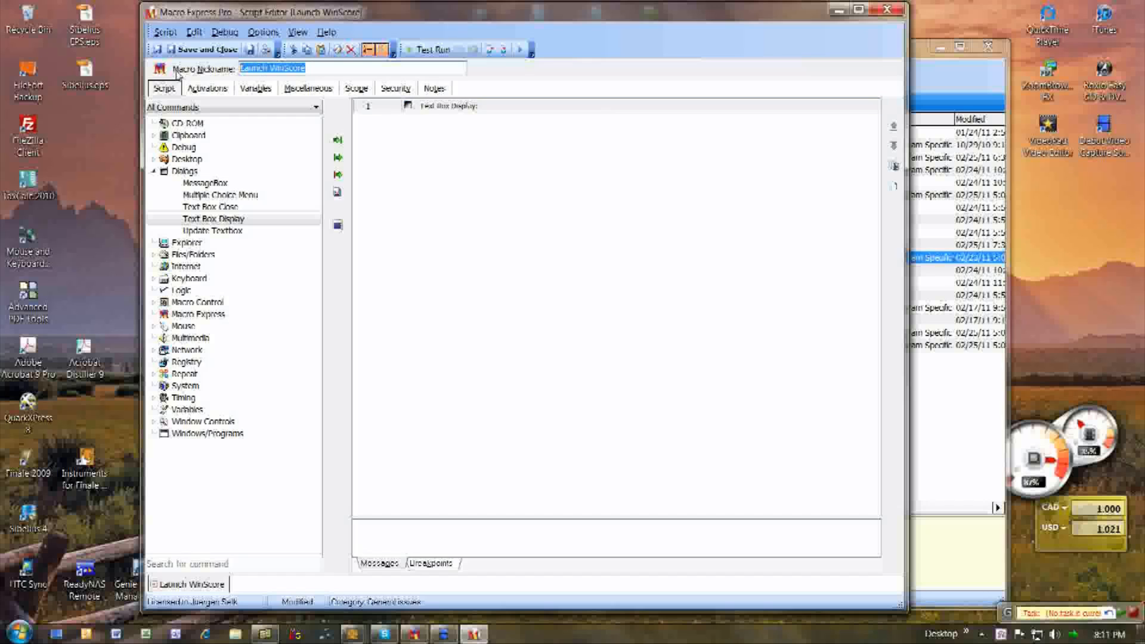
{"action": "left_click", "coordinate": [203, 51]}
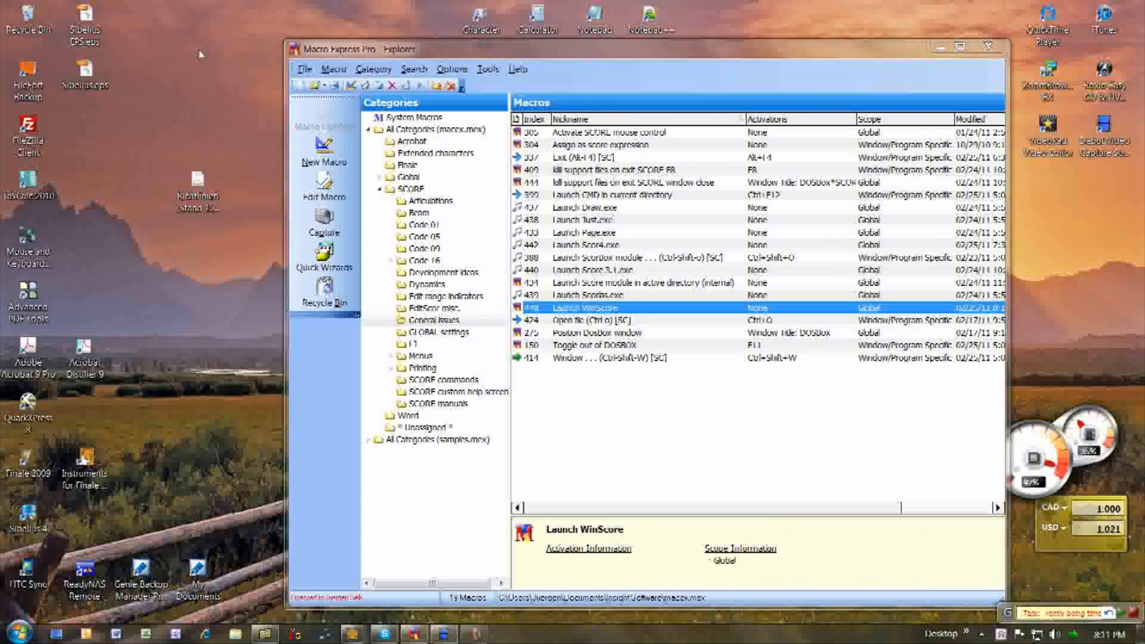
{"action": "left_click", "coordinate": [588, 259]}
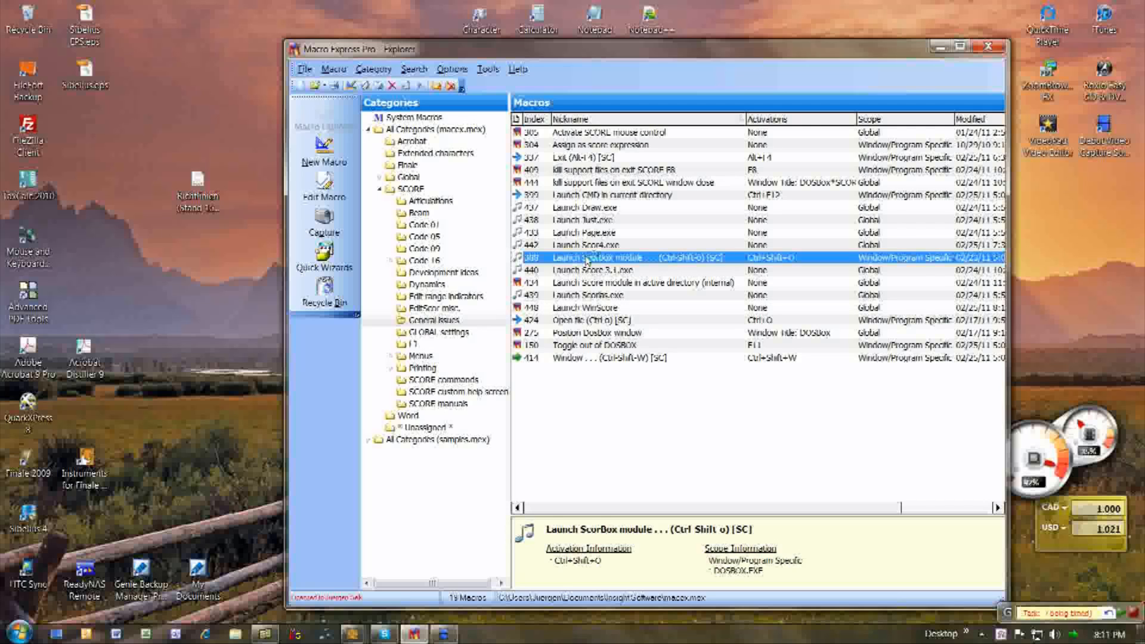
{"action": "key", "text": "ctrl+shift+o"}
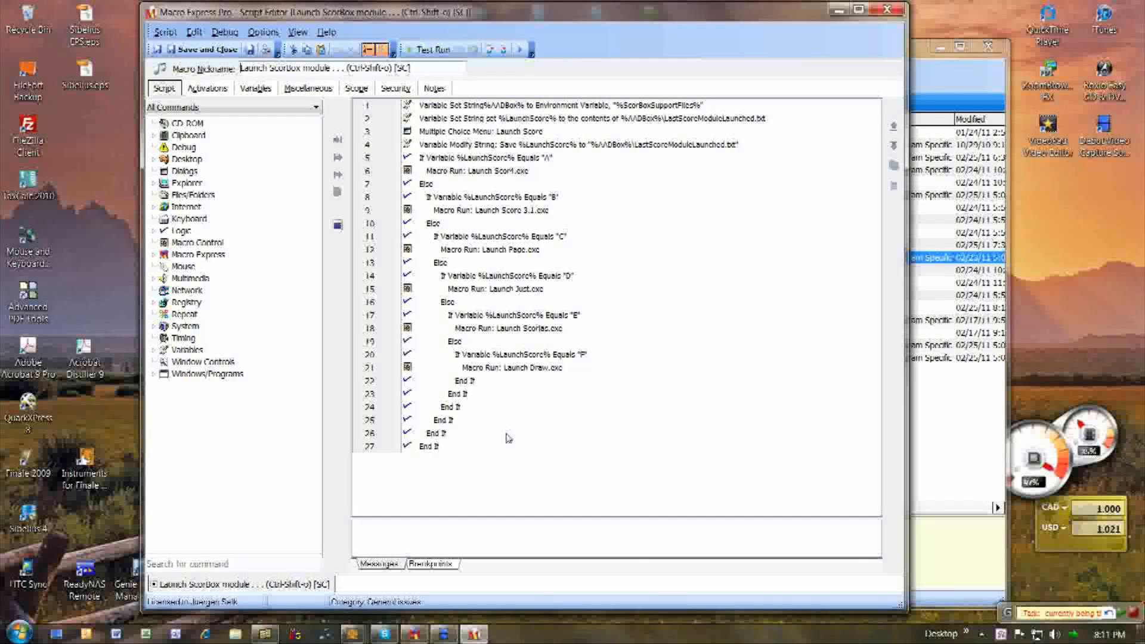
Step: Duplicate the Else, If "F", Launch Draw.exe and End If lines directly below the original Launch Draw.exe line
{"action": "left_click", "coordinate": [465, 341]}
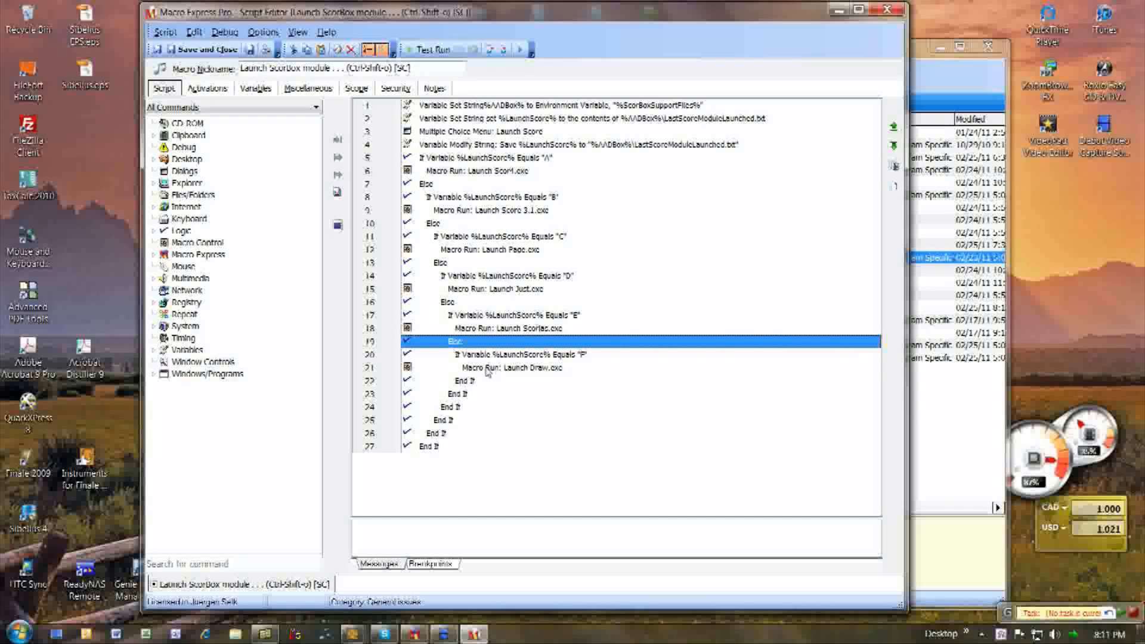
{"action": "left_click", "coordinate": [487, 368], "text": "shift"}
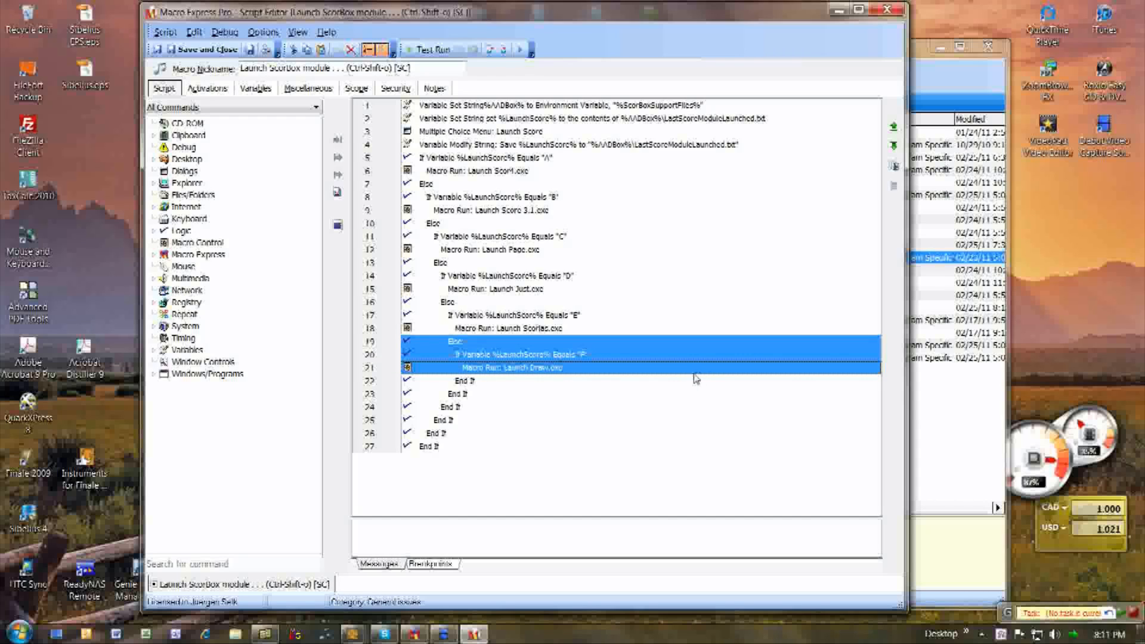
{"action": "left_click", "coordinate": [476, 382], "text": "shift"}
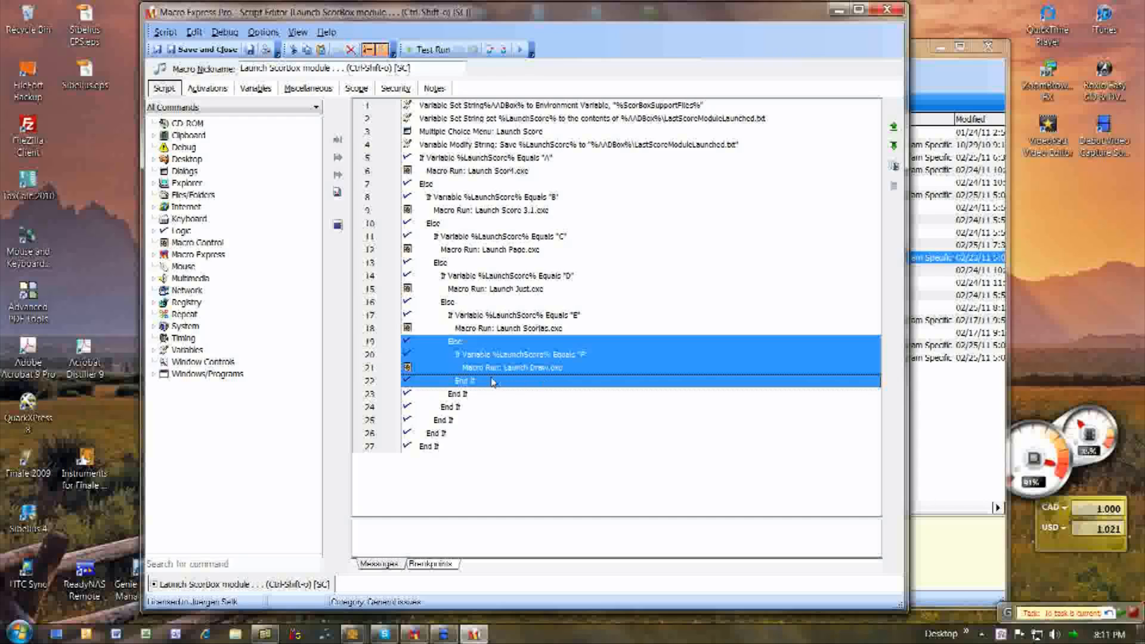
{"action": "key", "text": "ctrl+c"}
{"action": "left_click", "coordinate": [510, 368]}
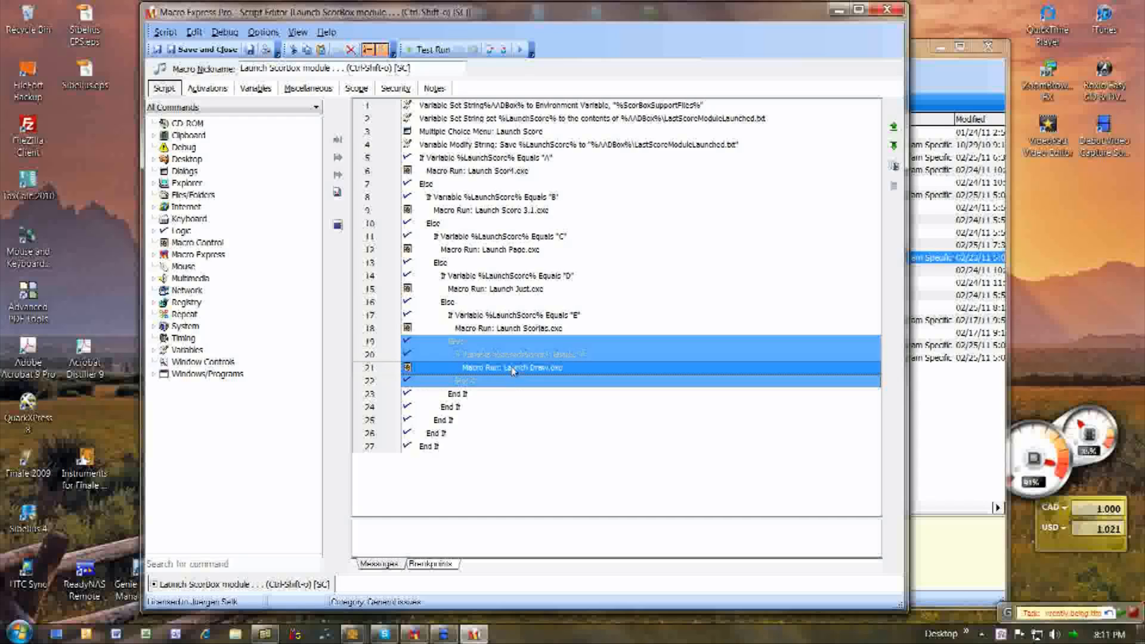
{"action": "key", "text": "ctrl+v"}
Step: Change the condition of the duplicated If Variable line so %LaunchScore% equals G
{"action": "left_click", "coordinate": [583, 396]}
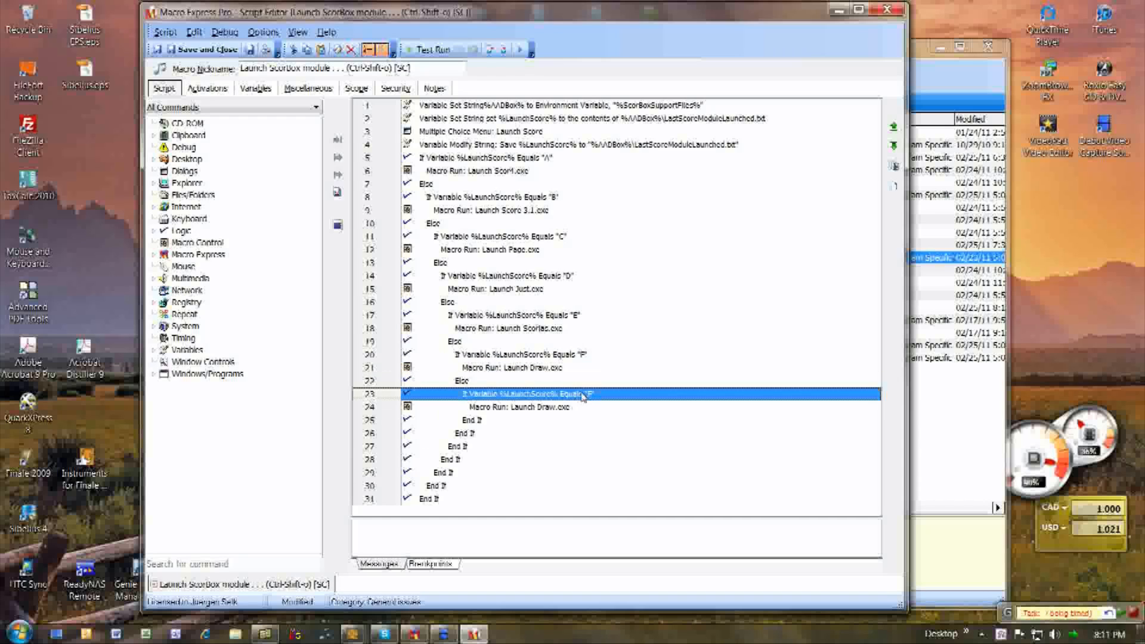
{"action": "double_click", "coordinate": [583, 396]}
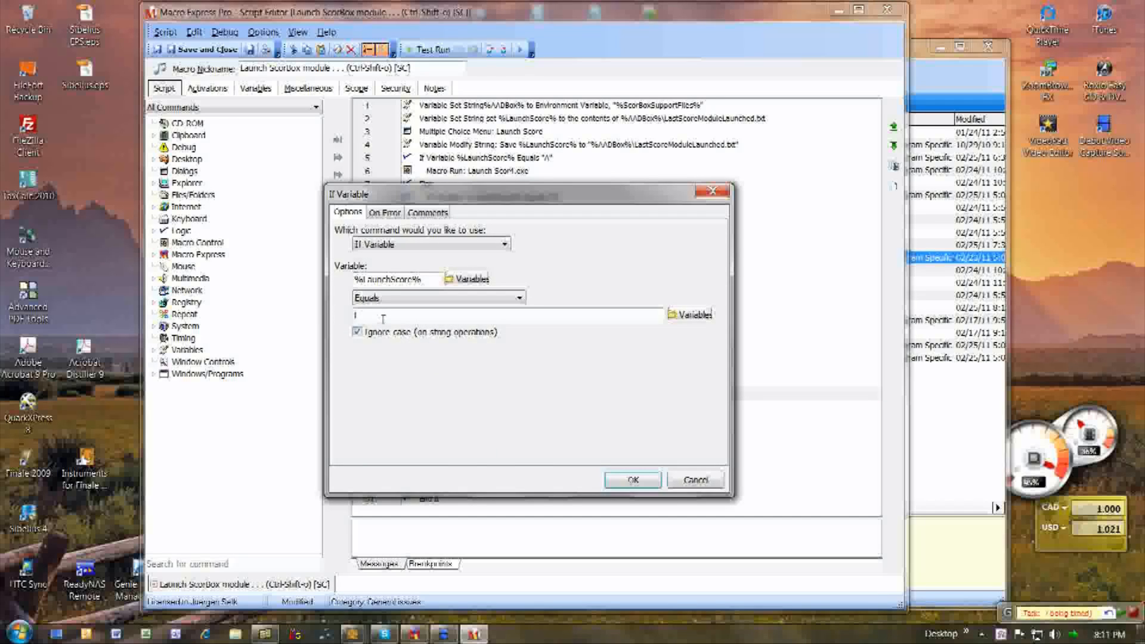
{"action": "type", "text": "G"}
{"action": "left_click", "coordinate": [647, 480]}
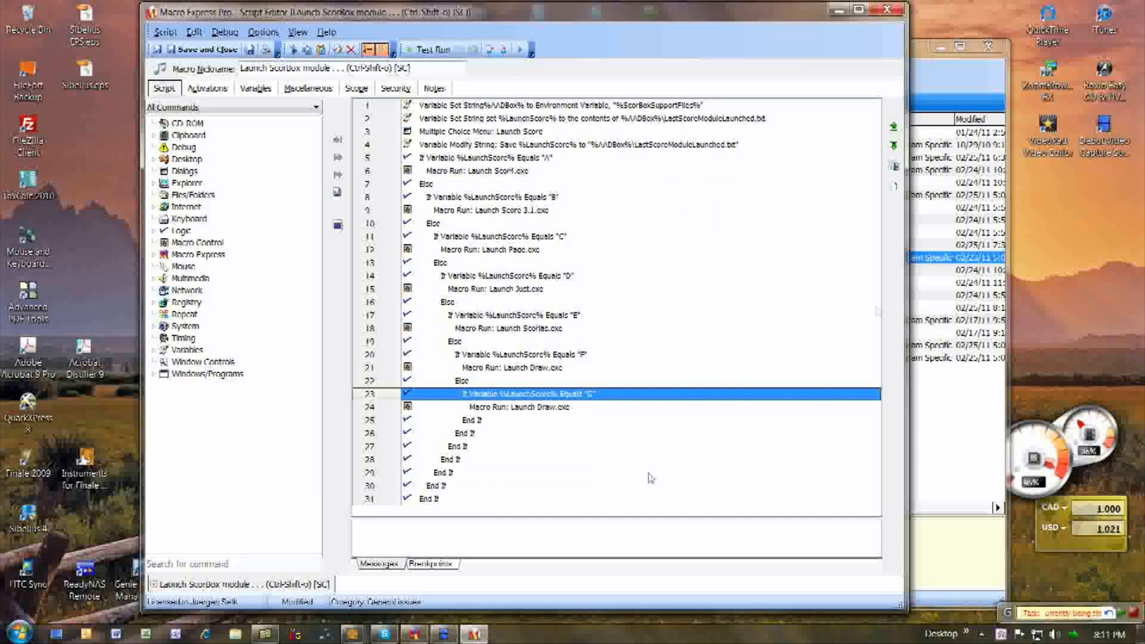
Step: Change the Macro Run command under condition G to run the macro nicknamed "Launch WinScore"
{"action": "left_click_drag", "start_coordinate": [760, 11], "coordinate": [793, 43]}
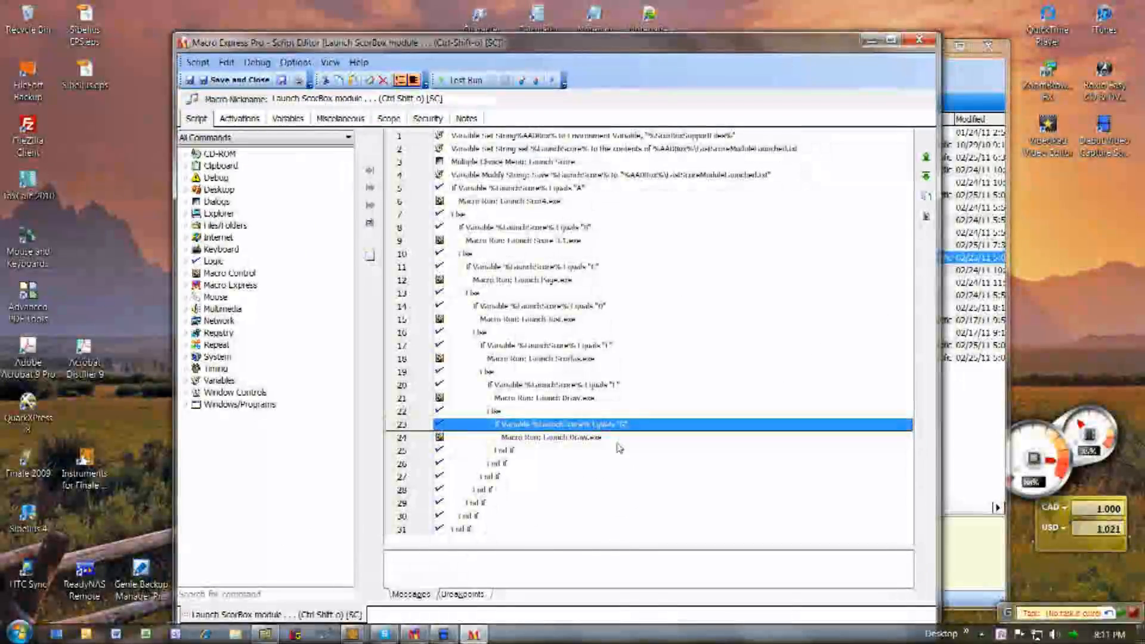
{"action": "double_click", "coordinate": [564, 439]}
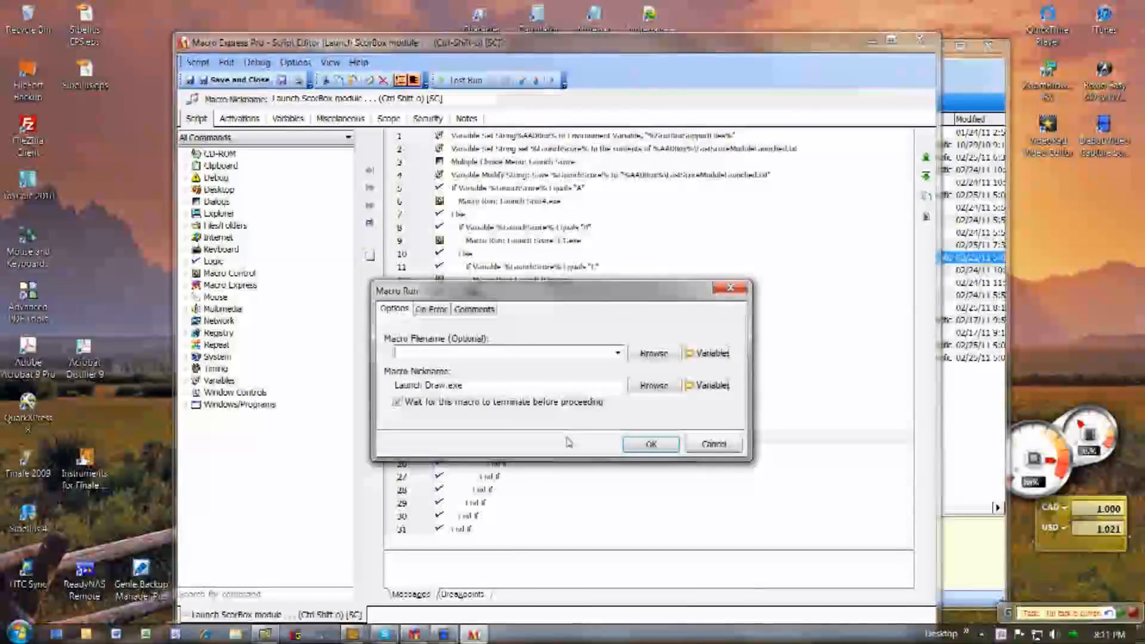
{"action": "double_click", "coordinate": [436, 386]}
{"action": "type", "text": "Win"}
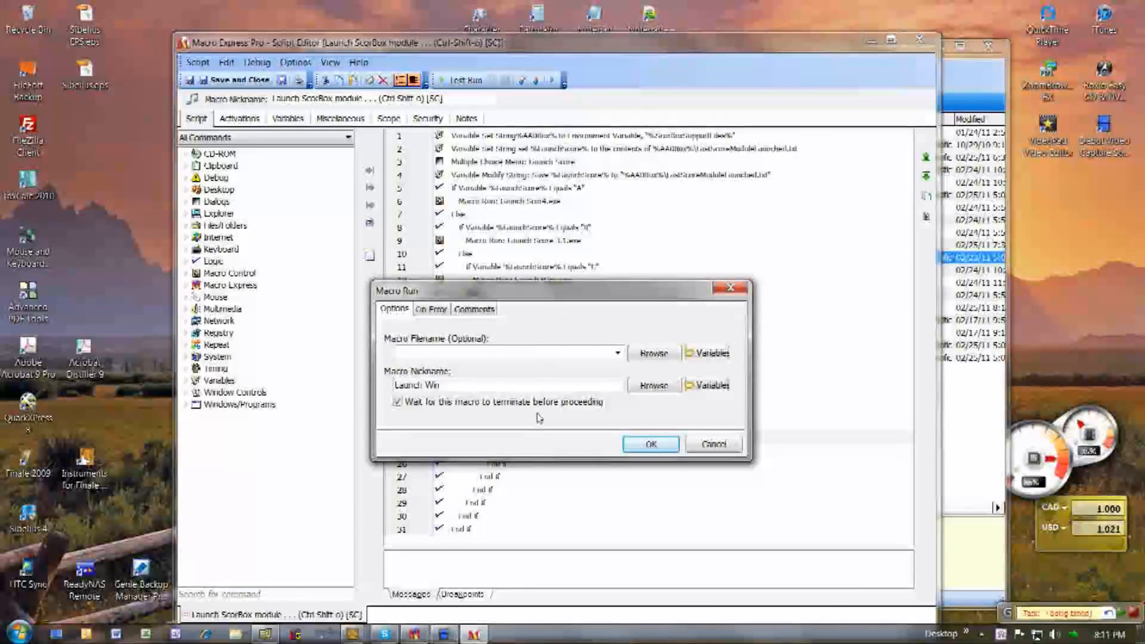
{"action": "type", "text": "Score"}
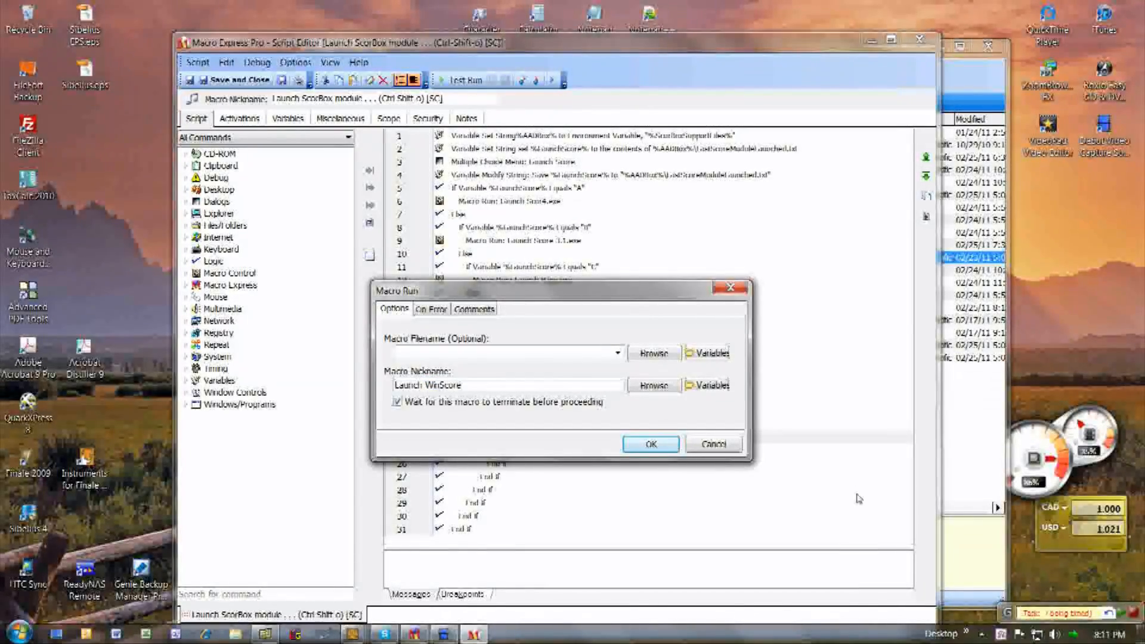
{"action": "left_click", "coordinate": [957, 458]}
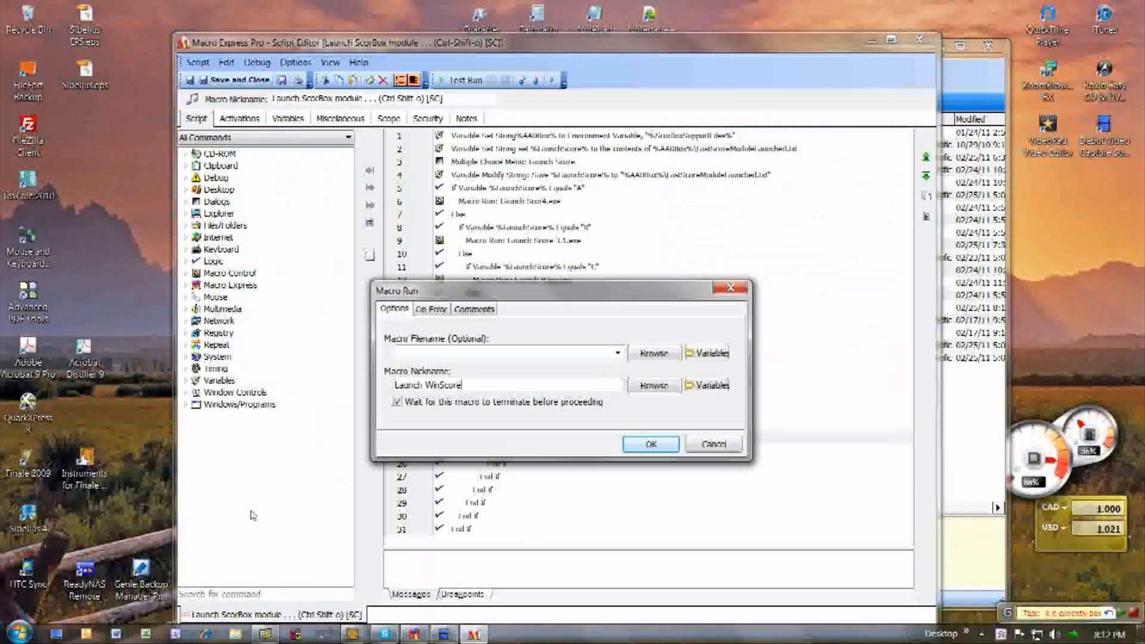
{"action": "left_click", "coordinate": [253, 516]}
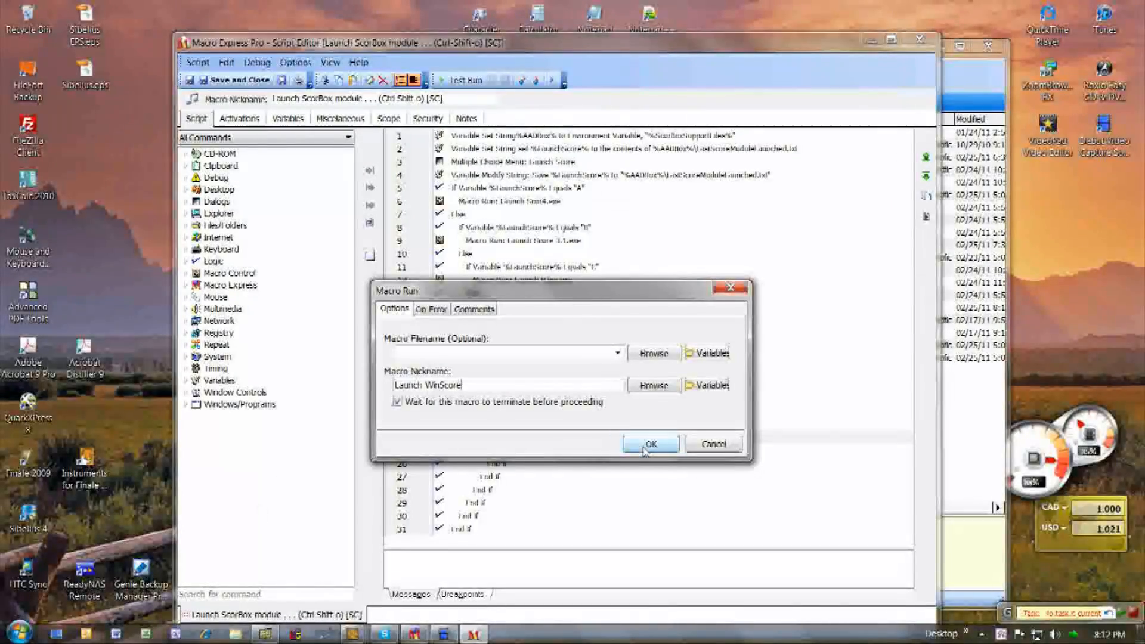
{"action": "left_click", "coordinate": [649, 444]}
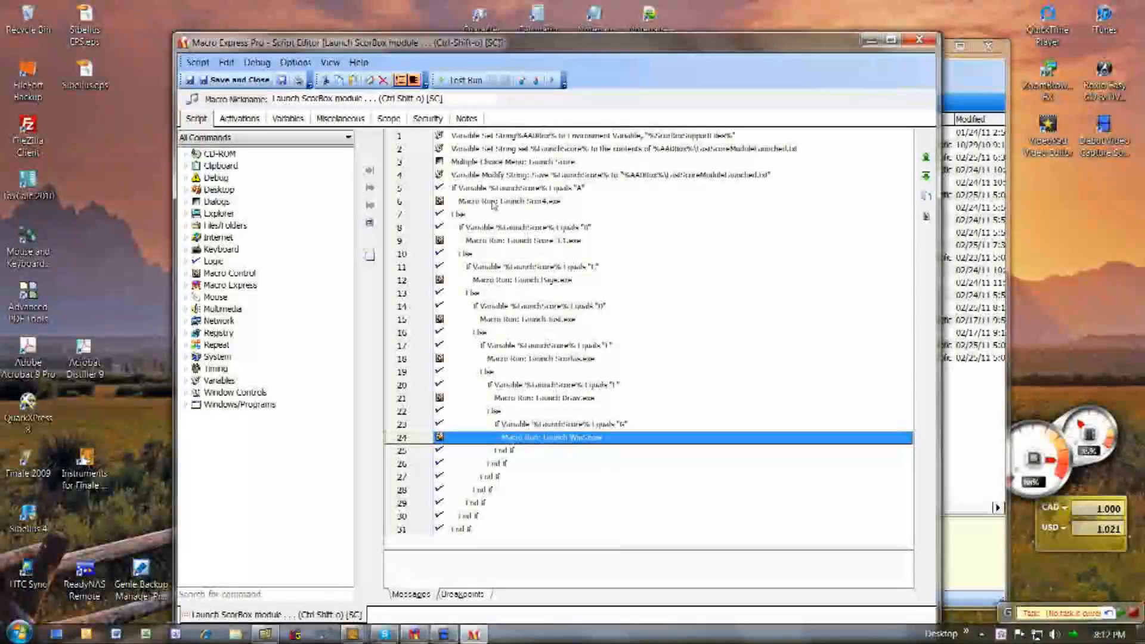
Step: Add a WinScore entry at the end of the Launch Score multiple choice menu, then save and close the macro
{"action": "double_click", "coordinate": [472, 161]}
{"action": "left_click", "coordinate": [388, 460]}
{"action": "key", "text": "Return"}
{"action": "type", "text": "Winscore"}
{"action": "left_click", "coordinate": [724, 536]}
{"action": "left_click", "coordinate": [232, 79]}
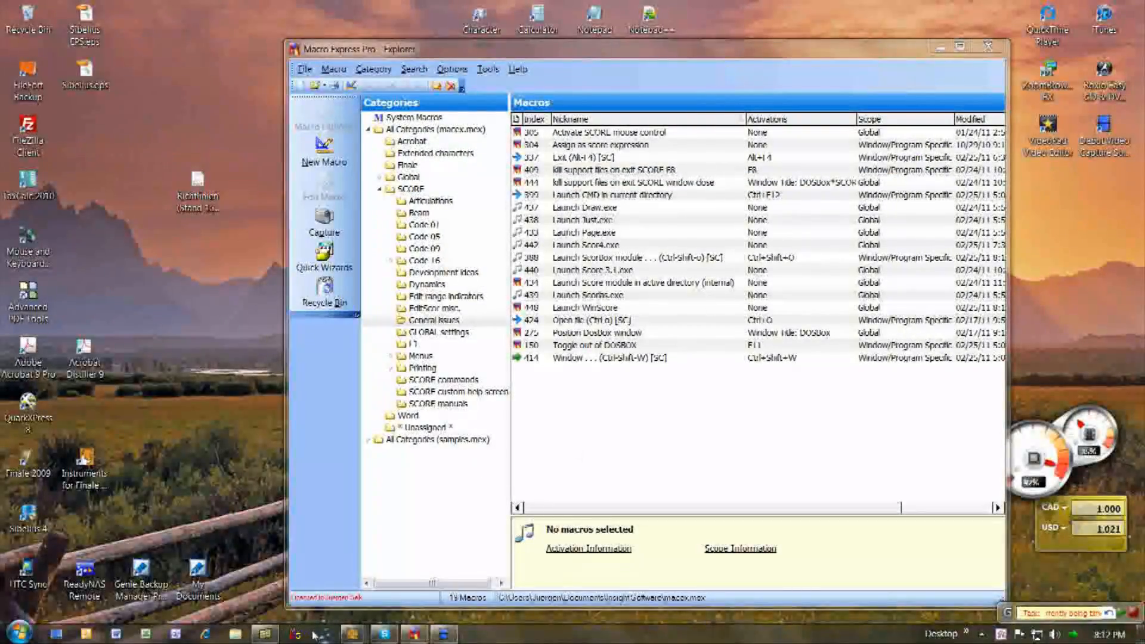
Step: Test the new menu entry by launching WinScore through ScorBox from the desktop, and dismiss its message box
{"action": "key", "text": "super+d"}
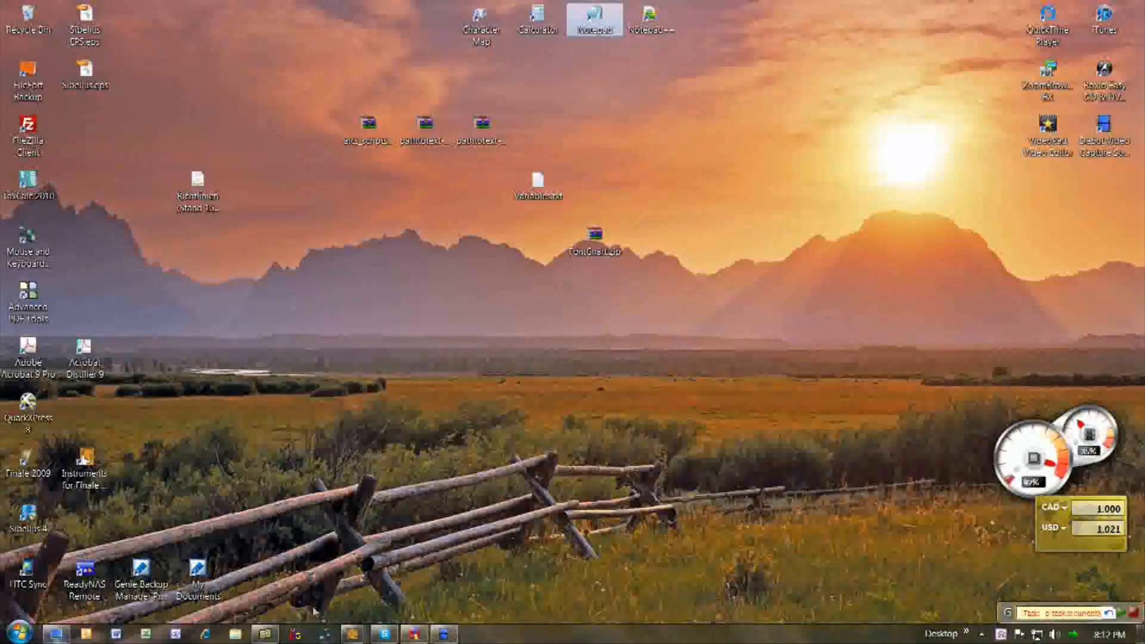
{"action": "left_click", "coordinate": [325, 633]}
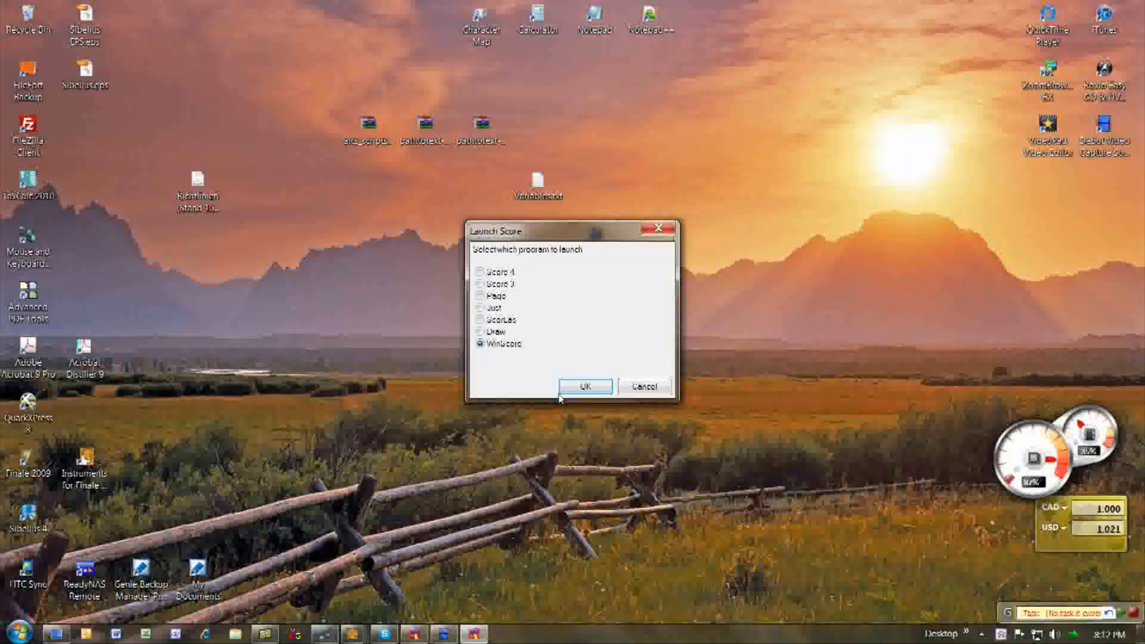
{"action": "left_click", "coordinate": [579, 388]}
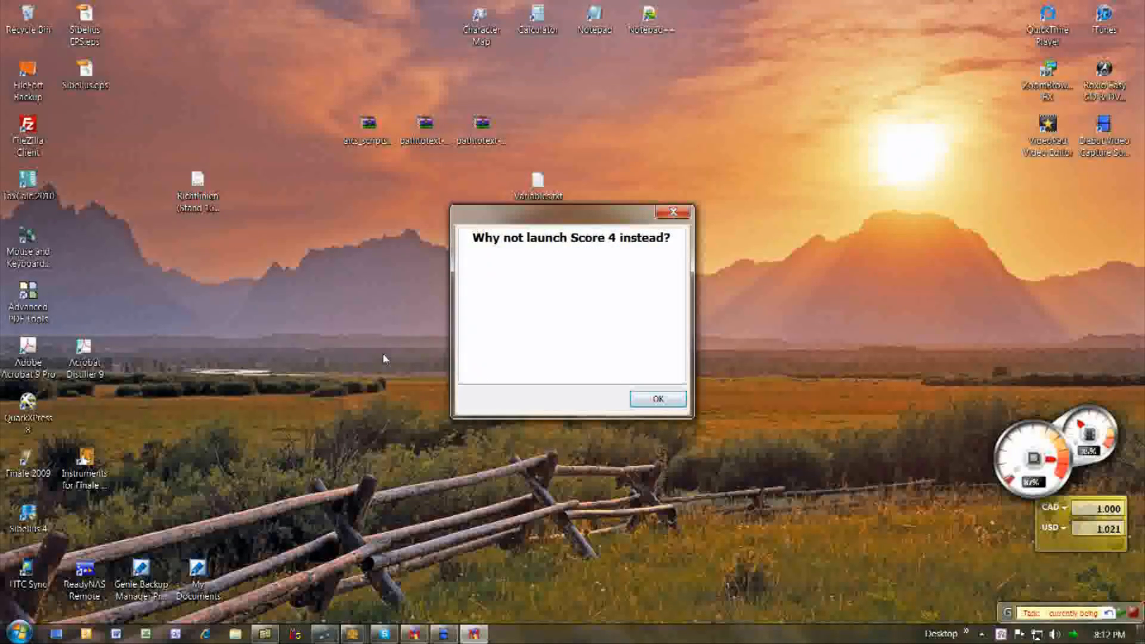
{"action": "left_click", "coordinate": [658, 400]}
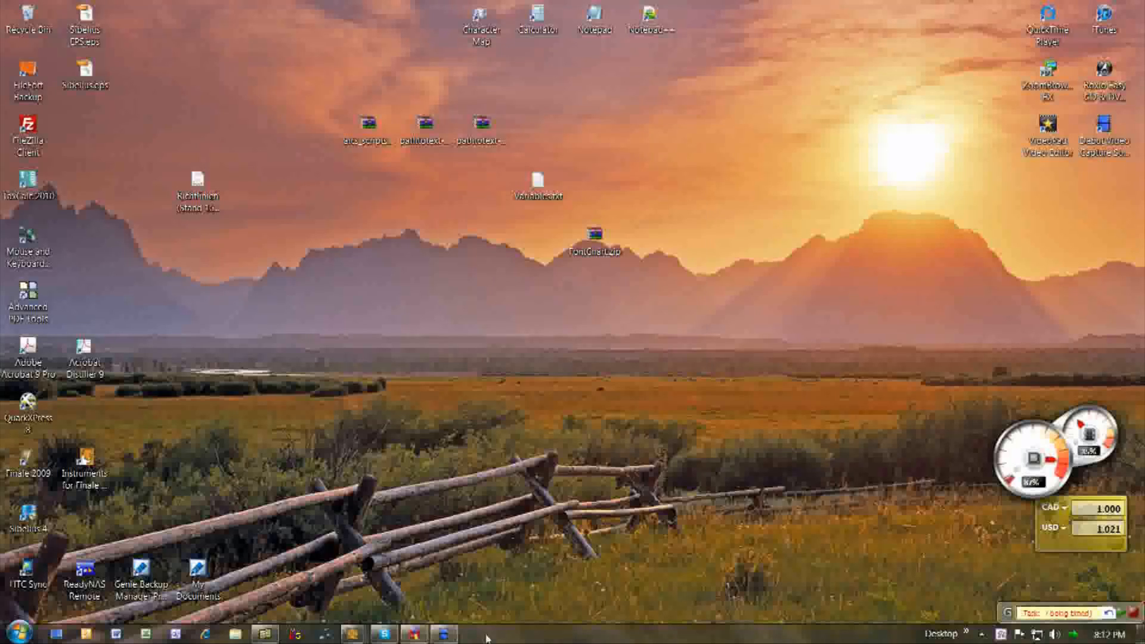